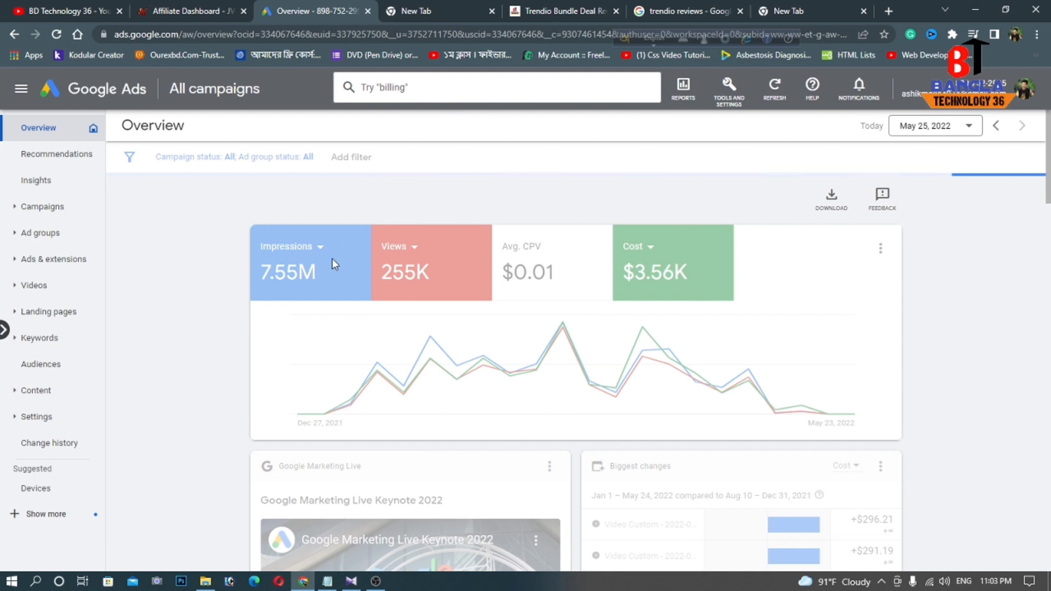
# Step: Switch to the JVZoo affiliate dashboard and open the Find Products page for affiliates
pyautogui.click(189, 10)
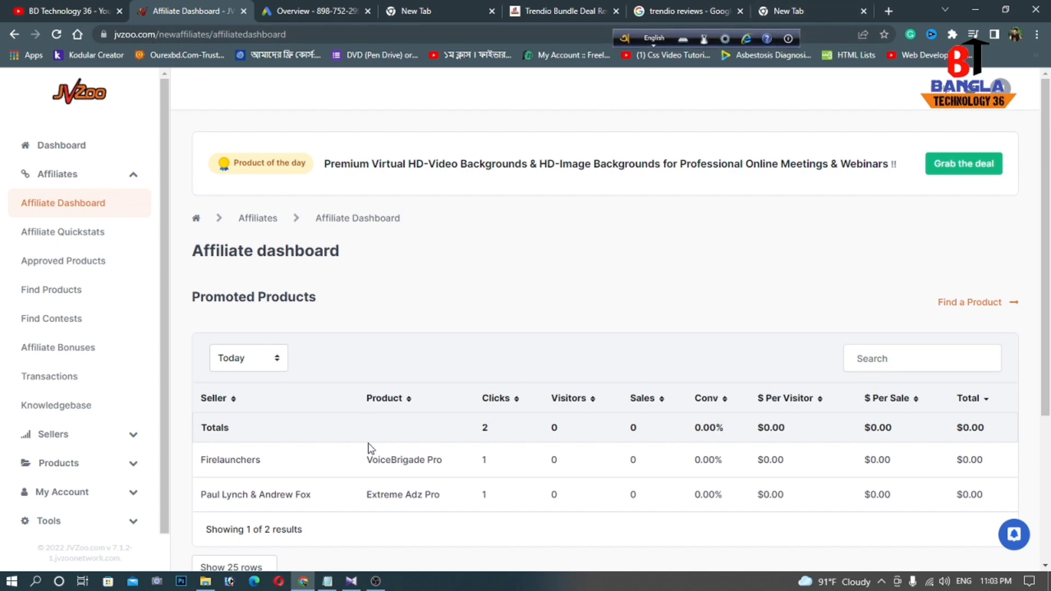
pyautogui.click(1036, 35)
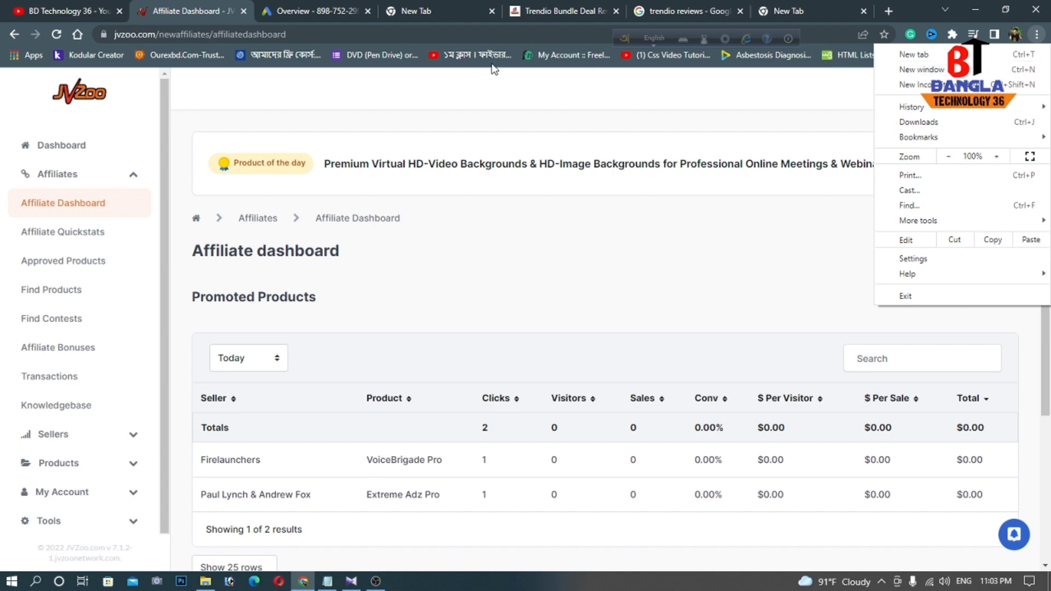
pyautogui.click(465, 91)
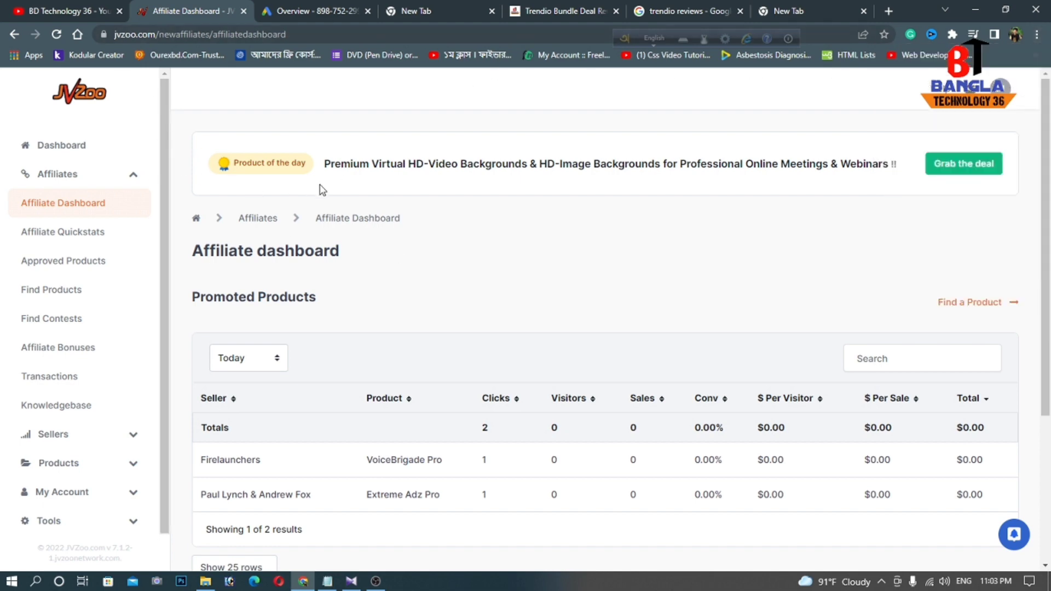
pyautogui.scroll(-1, 57, 230)
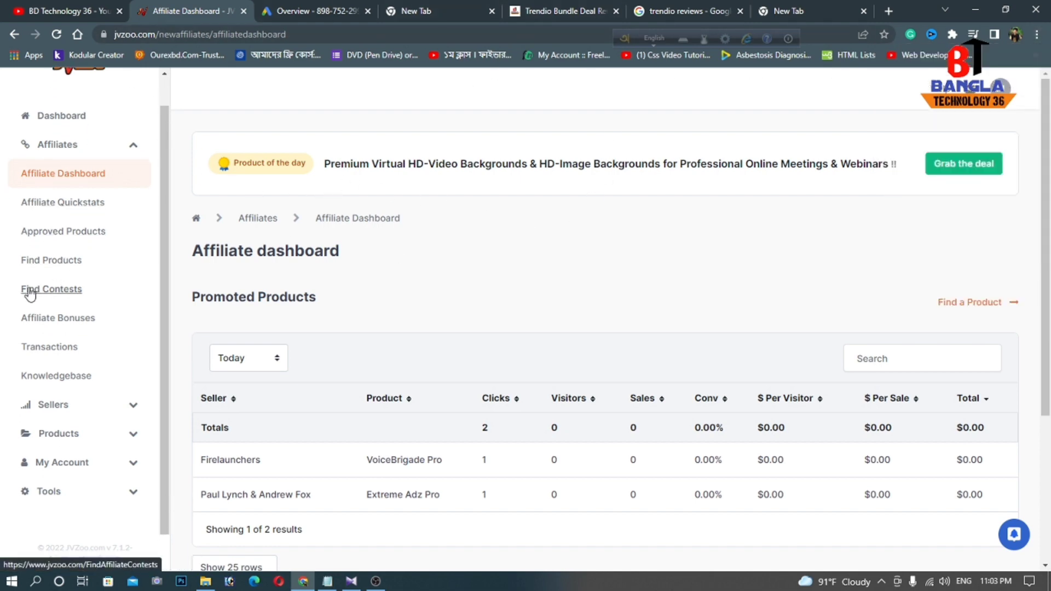
pyautogui.click(43, 263)
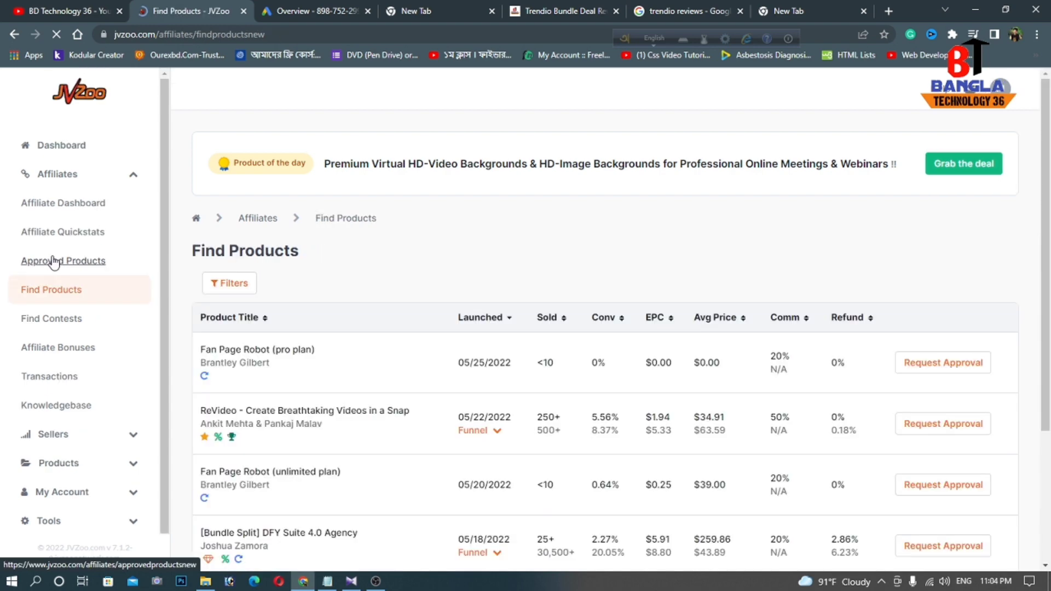
# Step: Look through the JVZoo product list, checking launch dates, sales, conversion, EPC, commission and approval status
pyautogui.scroll(-5, 273, 271)
pyautogui.scroll(3, 333, 238)
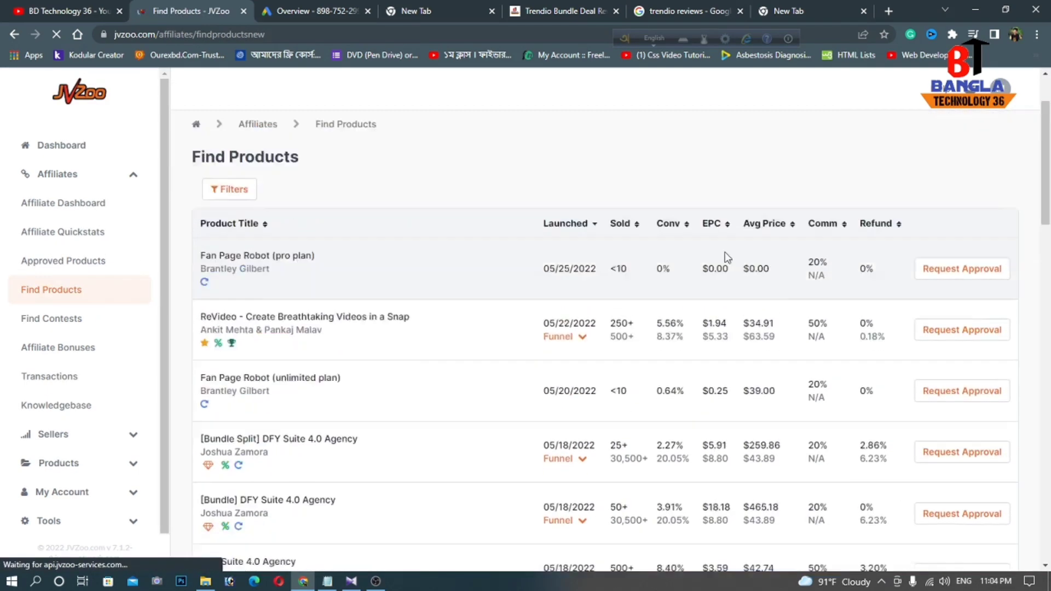
pyautogui.scroll(-7, 385, 282)
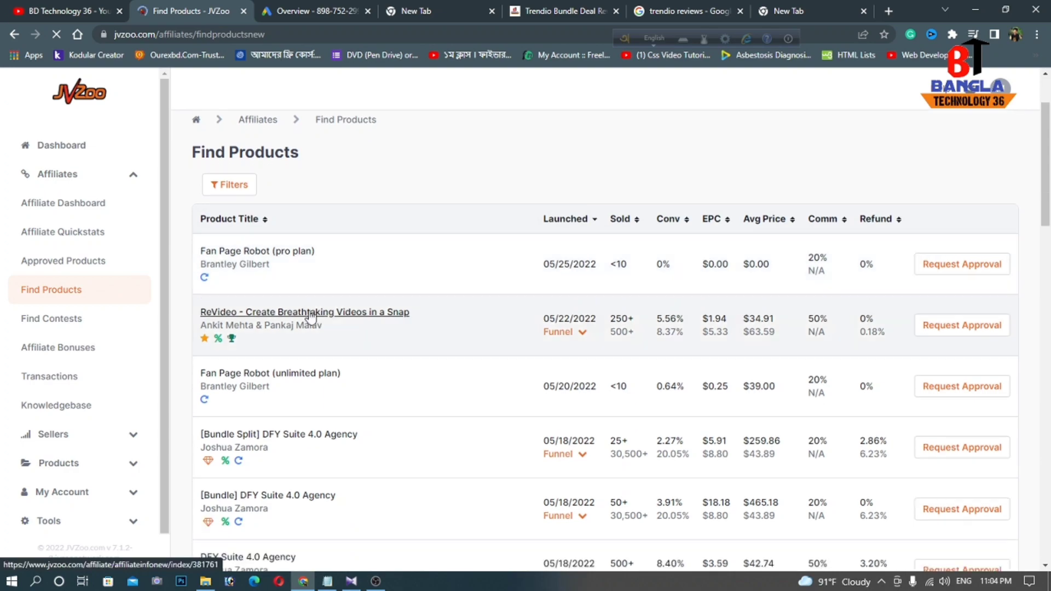
pyautogui.scroll(-6, 596, 324)
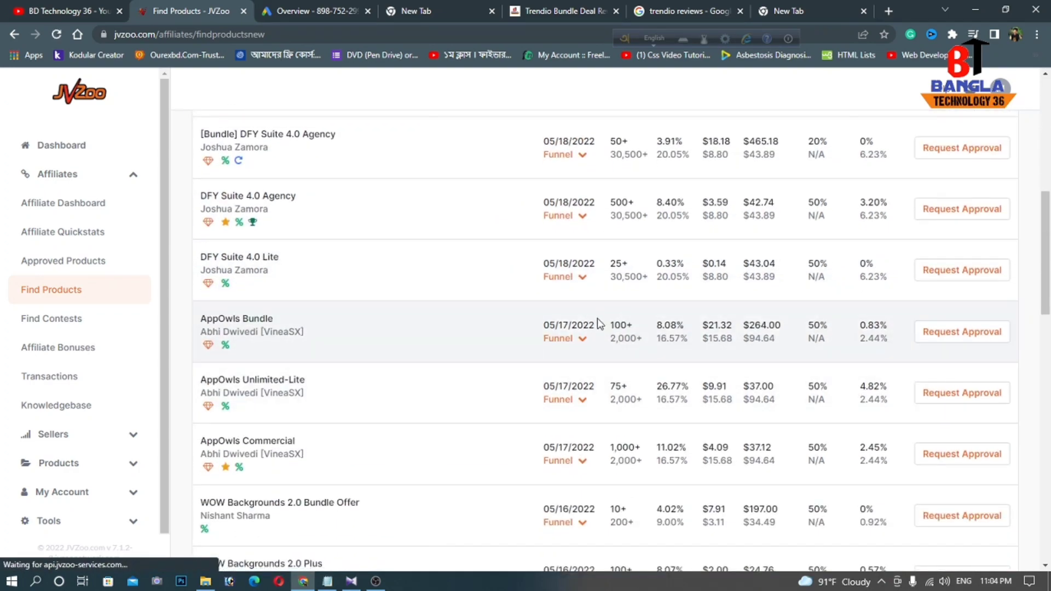
pyautogui.scroll(-12, 602, 350)
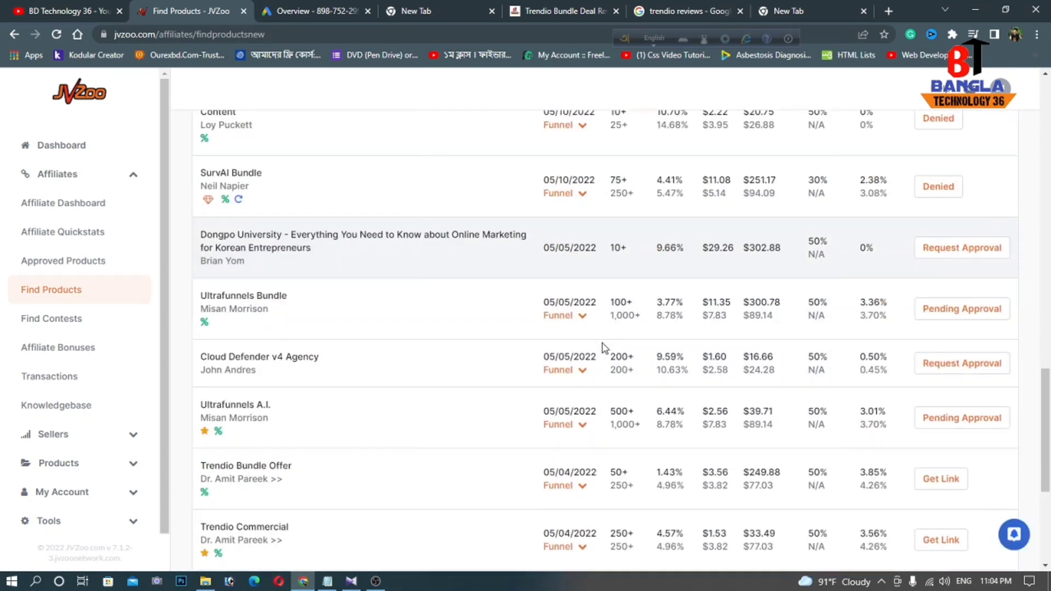
pyautogui.scroll(1, 420, 322)
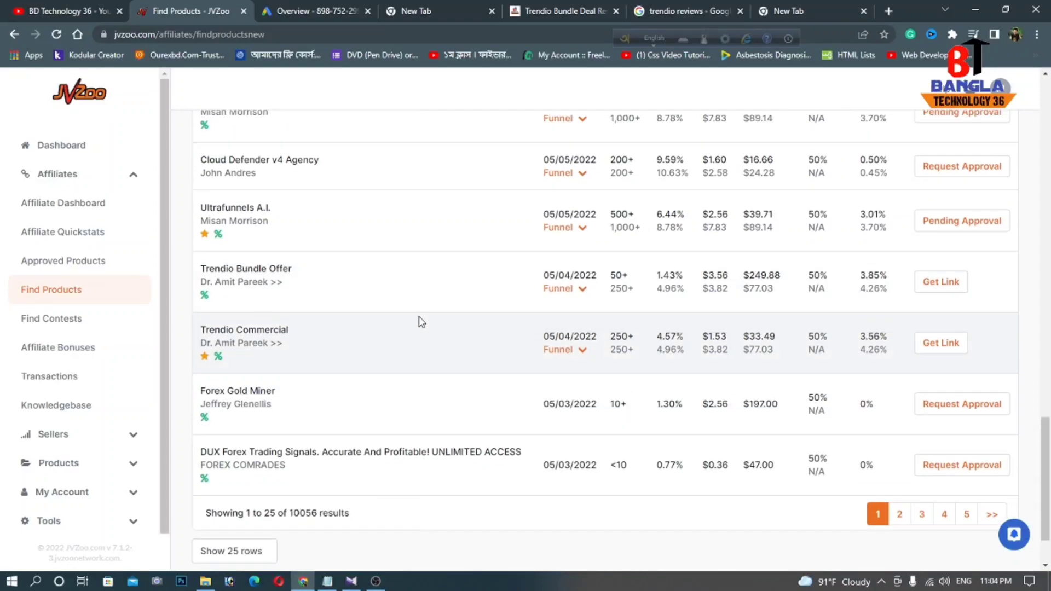
pyautogui.scroll(20, 617, 327)
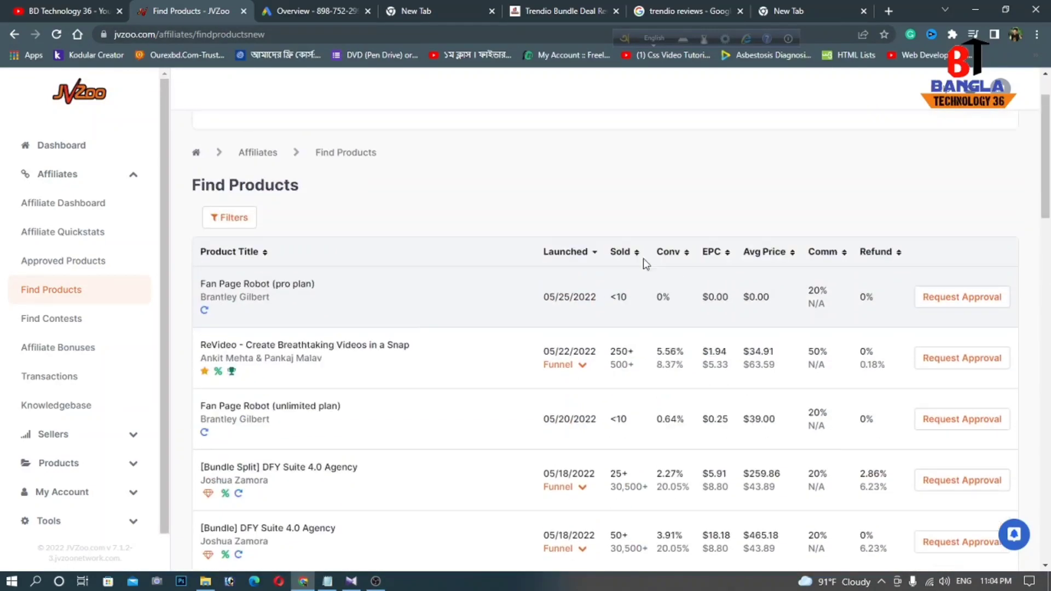
# Step: Open the MunchEye product launch calendar at muncheye.com in the empty browser tab
pyautogui.click(418, 11)
pyautogui.click(240, 35)
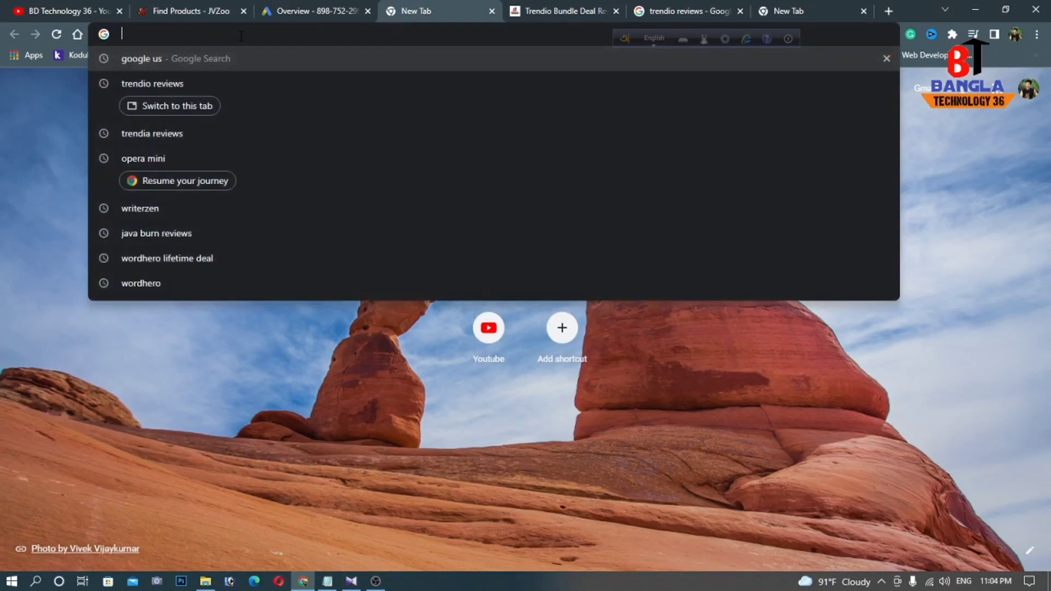
pyautogui.write('muncheye.com')
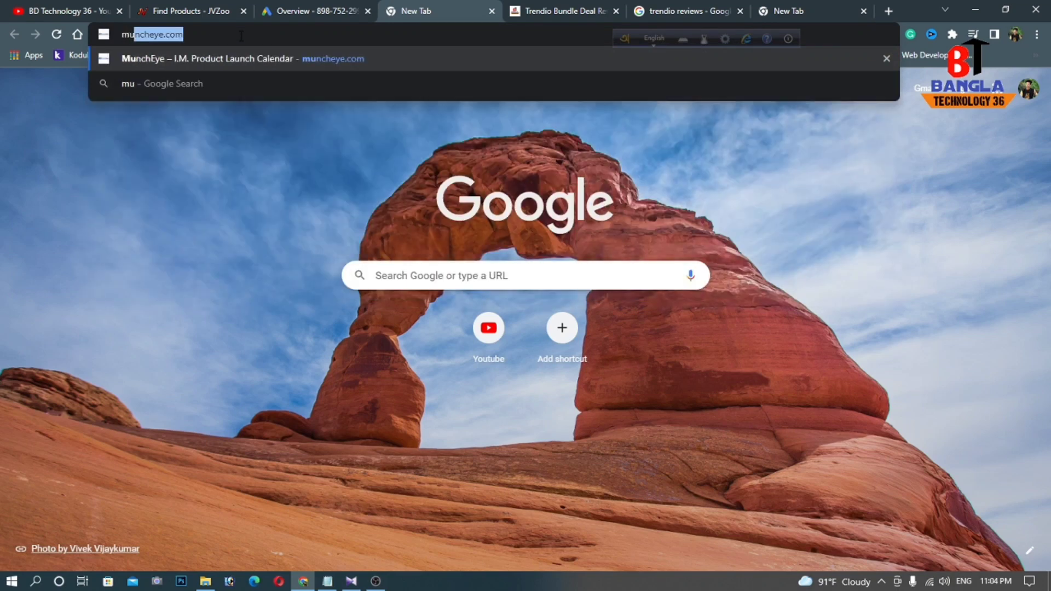
pyautogui.click(230, 59)
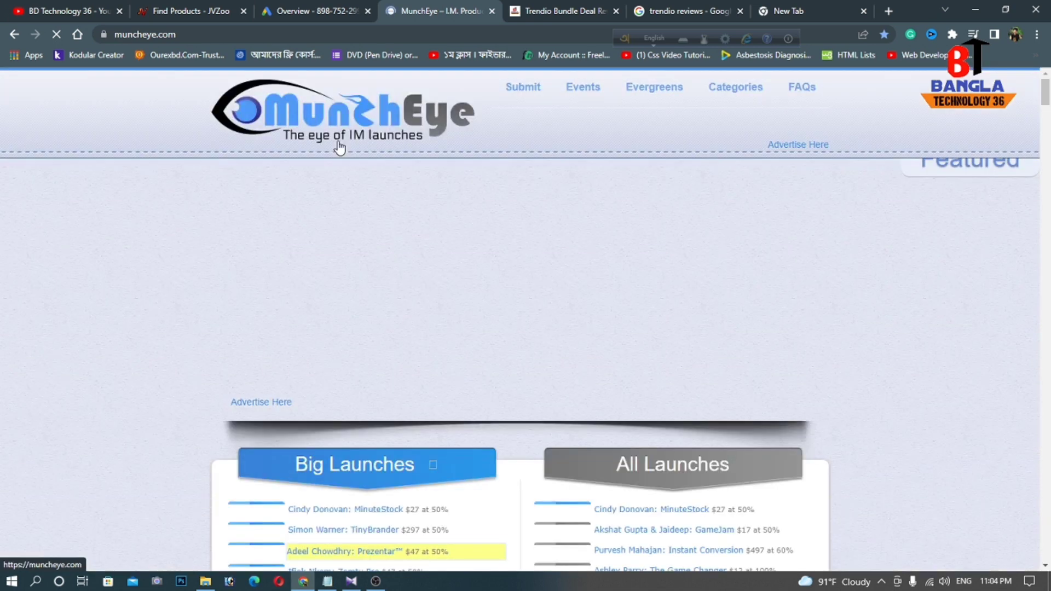
# Step: Examine the Big Launches list on MunchEye for upcoming products, their launch dates, prices and commissions
pyautogui.scroll(-4, 348, 199)
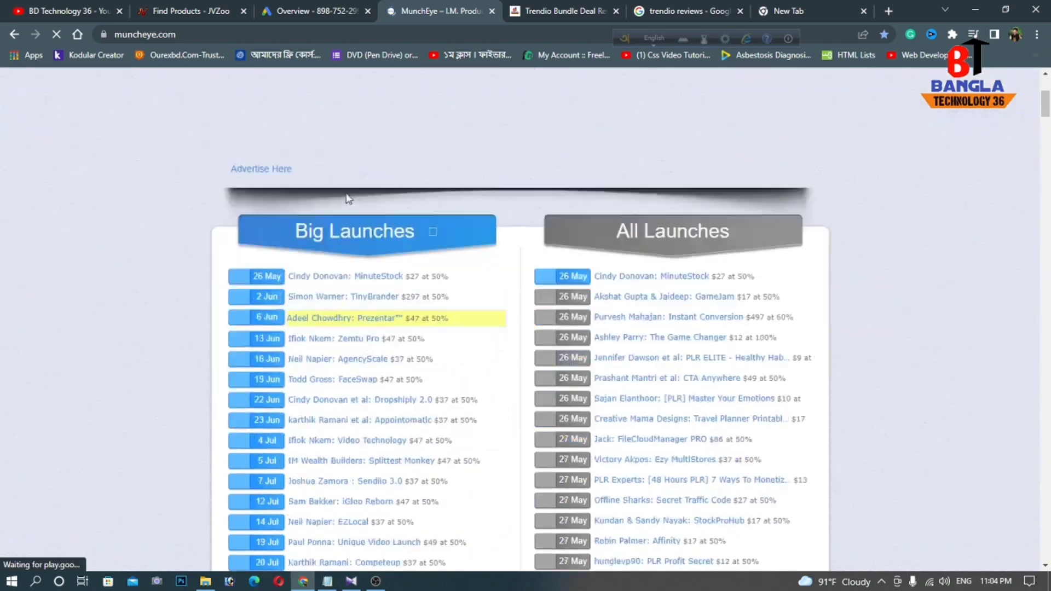
pyautogui.scroll(-3, 348, 199)
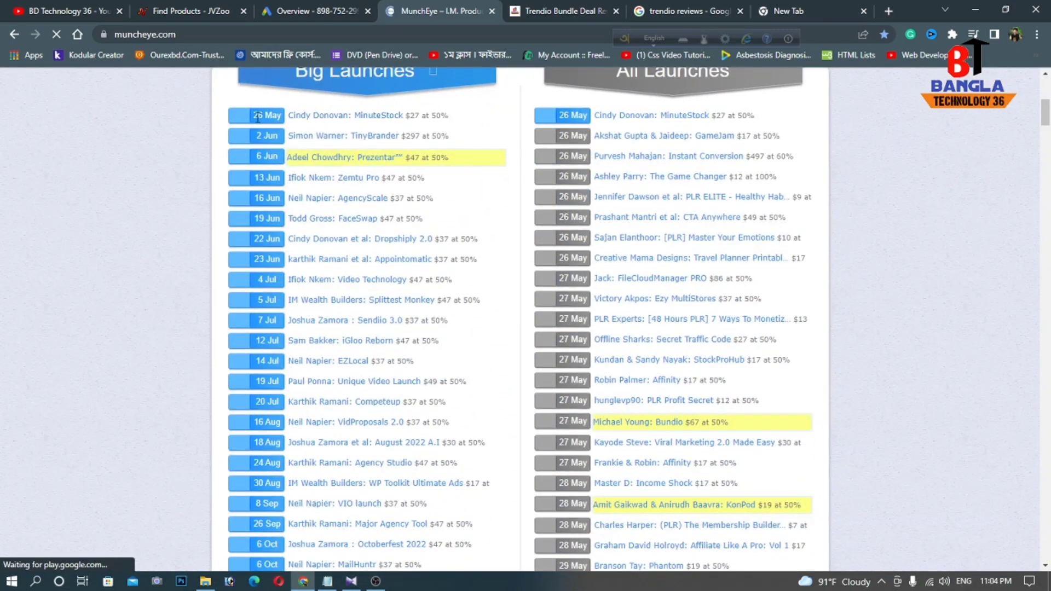
pyautogui.scroll(-1, 572, 215)
pyautogui.scroll(-2, 415, 280)
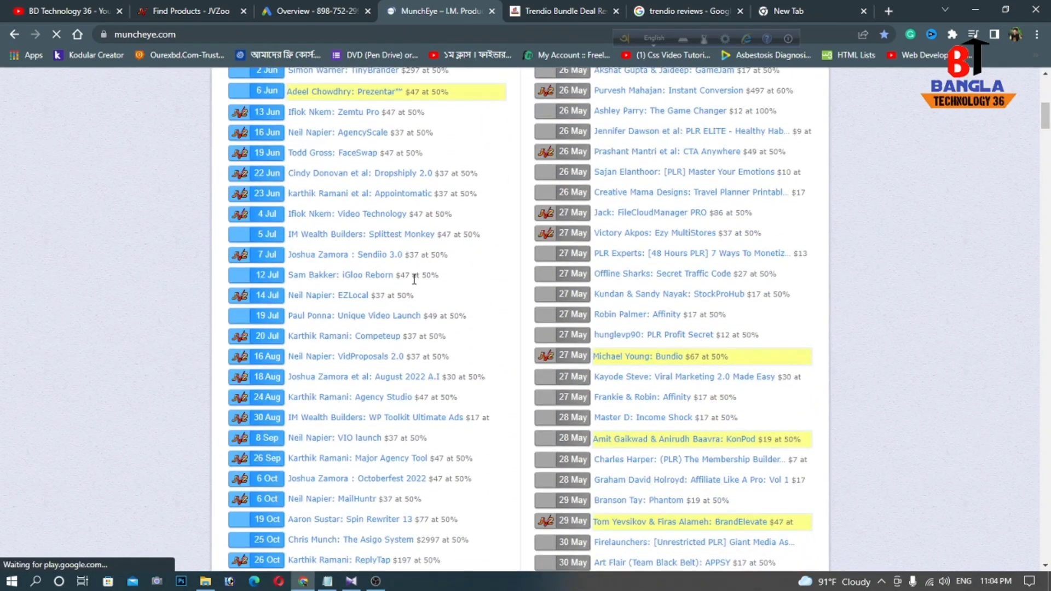
pyautogui.scroll(-2, 352, 306)
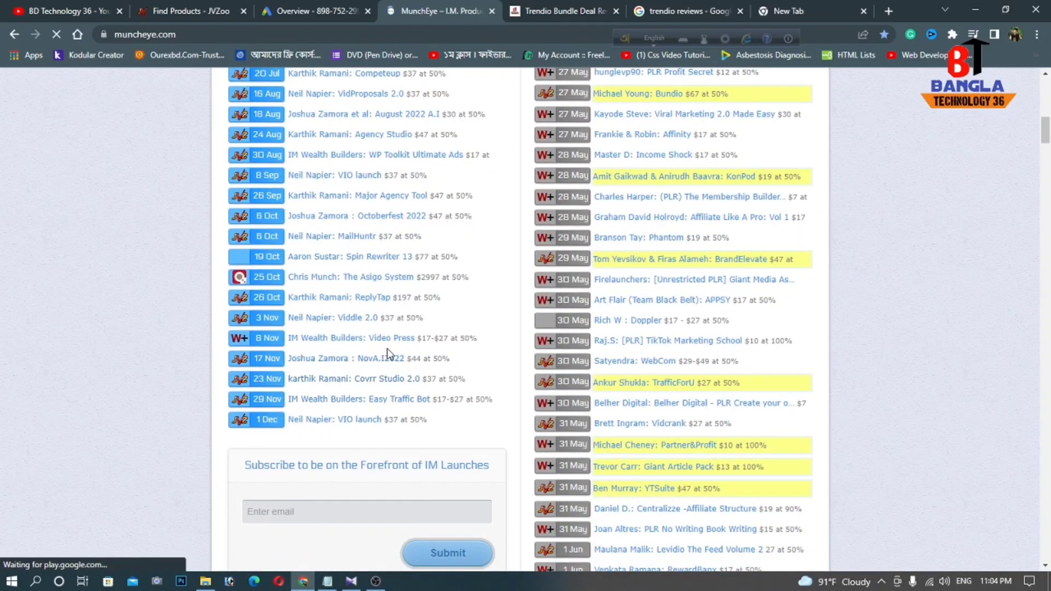
pyautogui.scroll(6, 387, 349)
pyautogui.scroll(1, 392, 335)
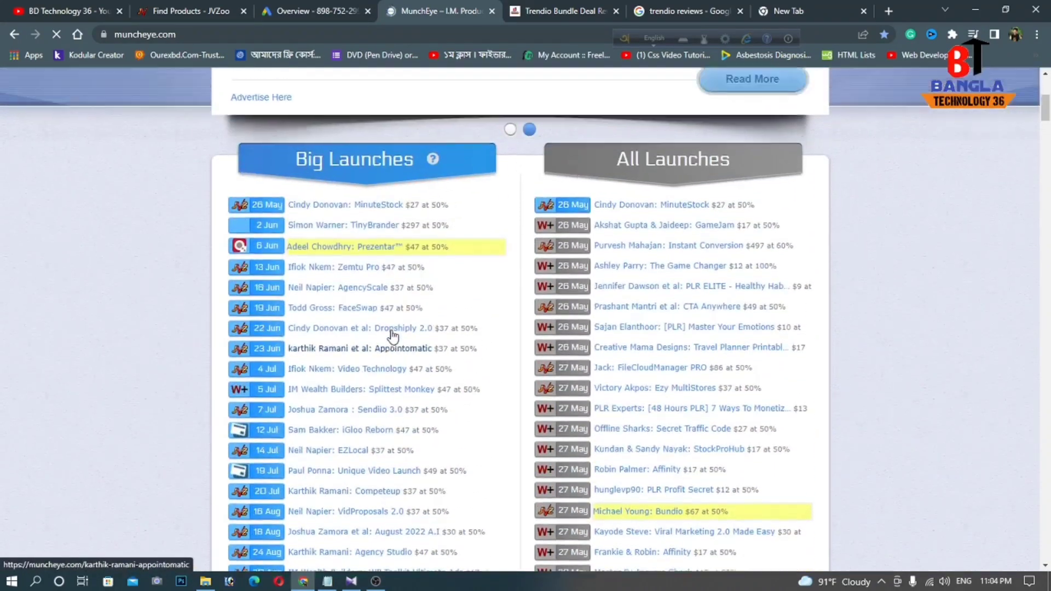
# Step: Examine the All Launches and Just Launched lists, checking which affiliate network each product belongs to
pyautogui.scroll(-2, 613, 248)
pyautogui.scroll(-7, 600, 248)
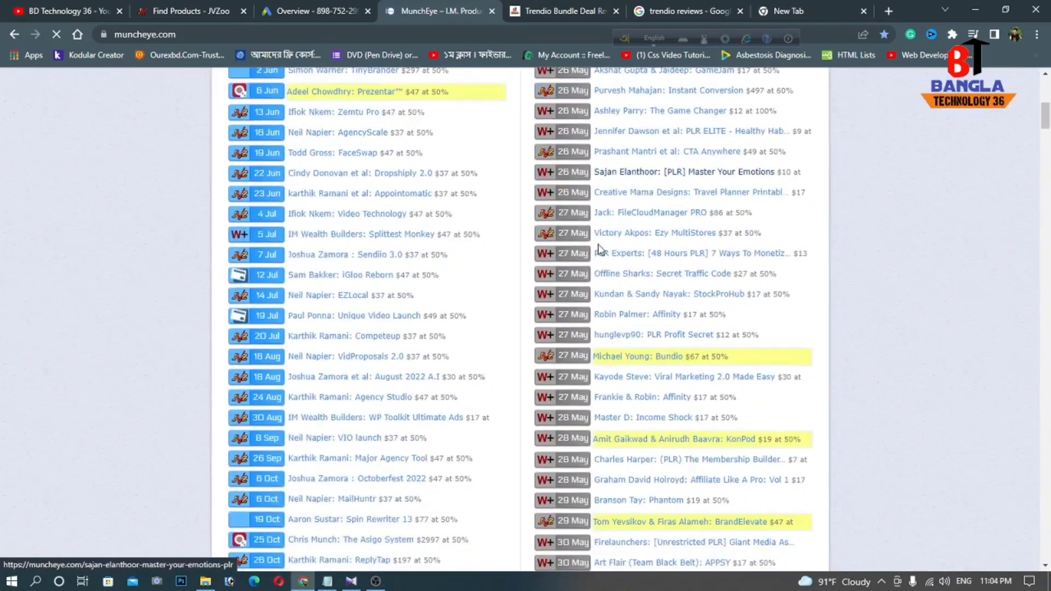
pyautogui.scroll(-6, 597, 272)
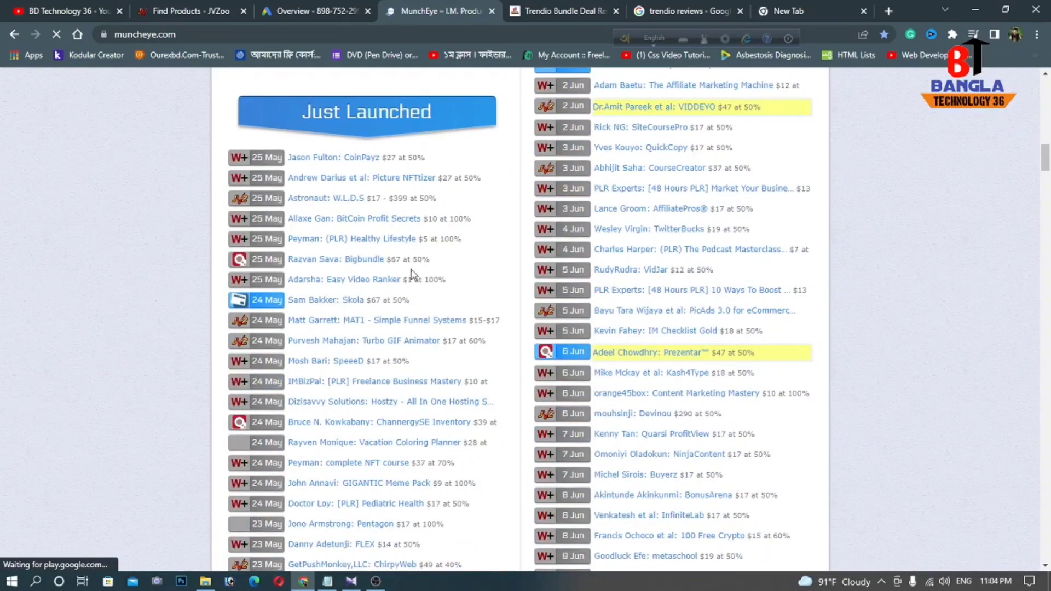
pyautogui.scroll(-1, 293, 190)
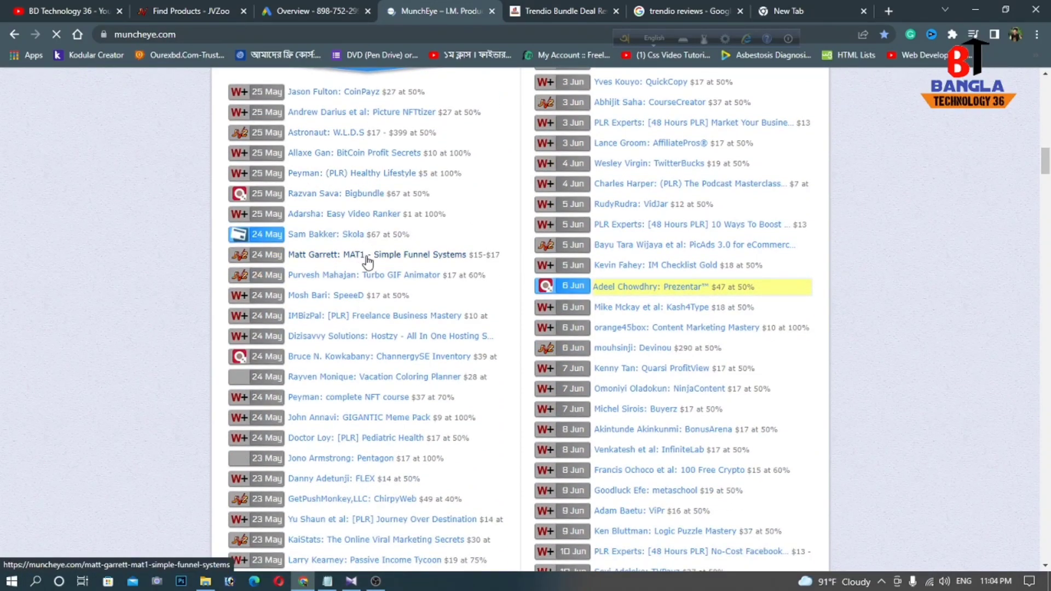
pyautogui.scroll(-1, 367, 262)
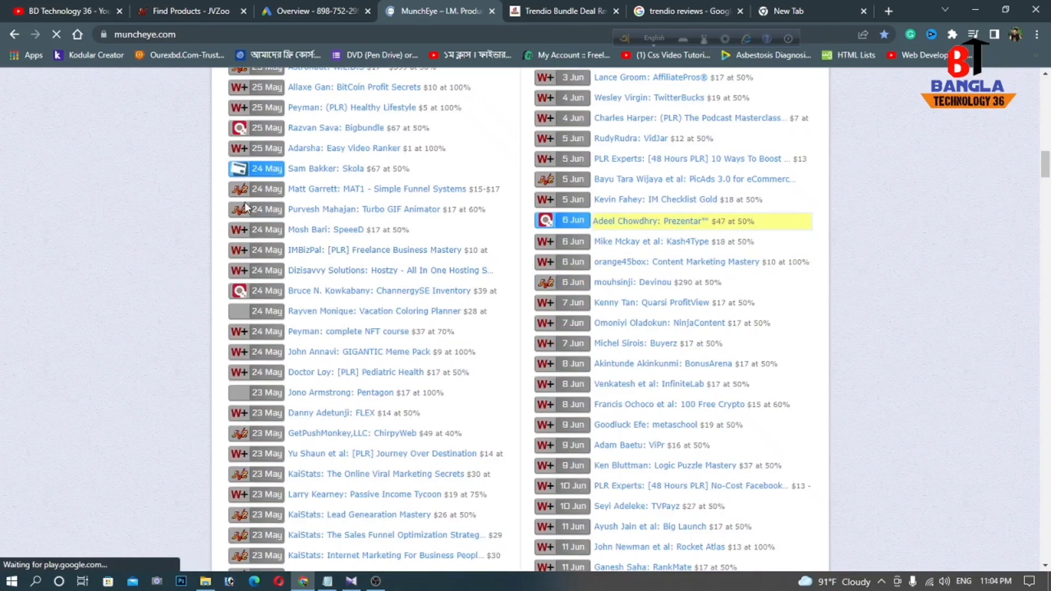
pyautogui.scroll(-3, 353, 298)
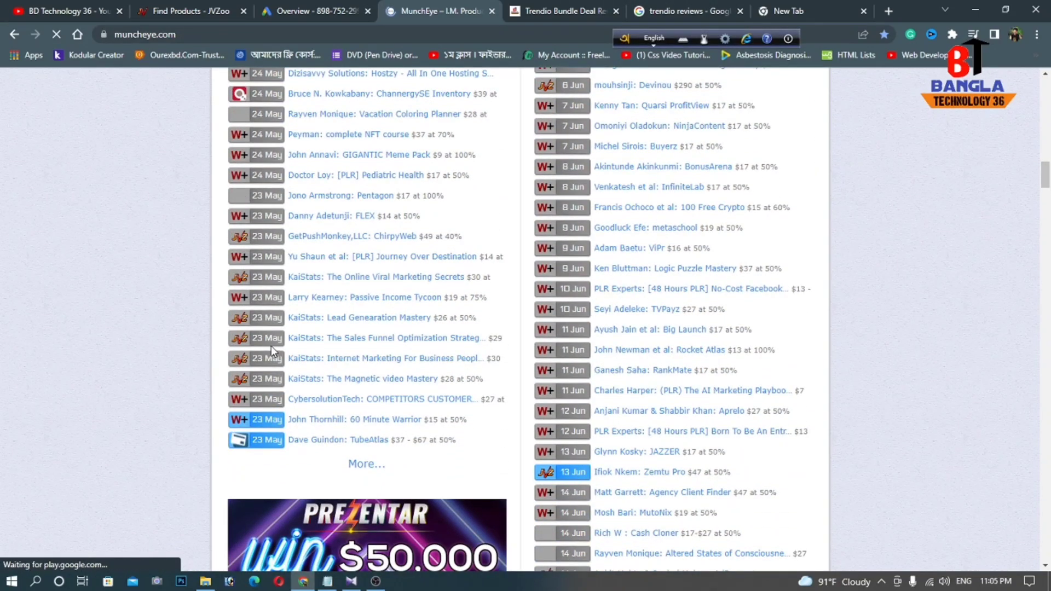
# Step: Open the Astronaut W.L.D.S product from the Just Launched list in a new tab and switch to it
pyautogui.scroll(15, 329, 307)
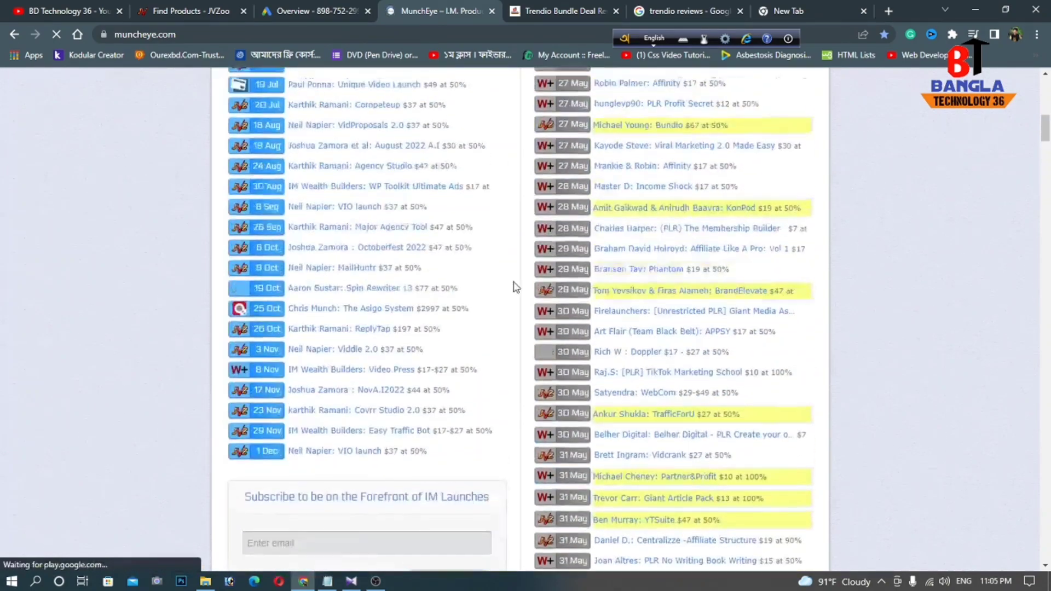
pyautogui.scroll(-6, 366, 309)
pyautogui.scroll(-10, 367, 309)
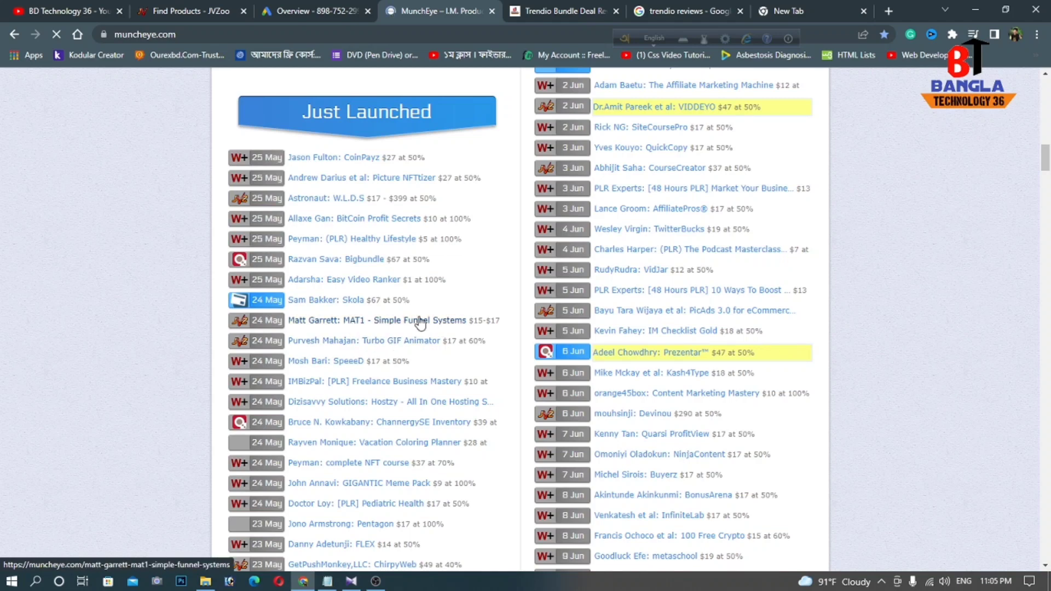
pyautogui.rightClick(346, 200)
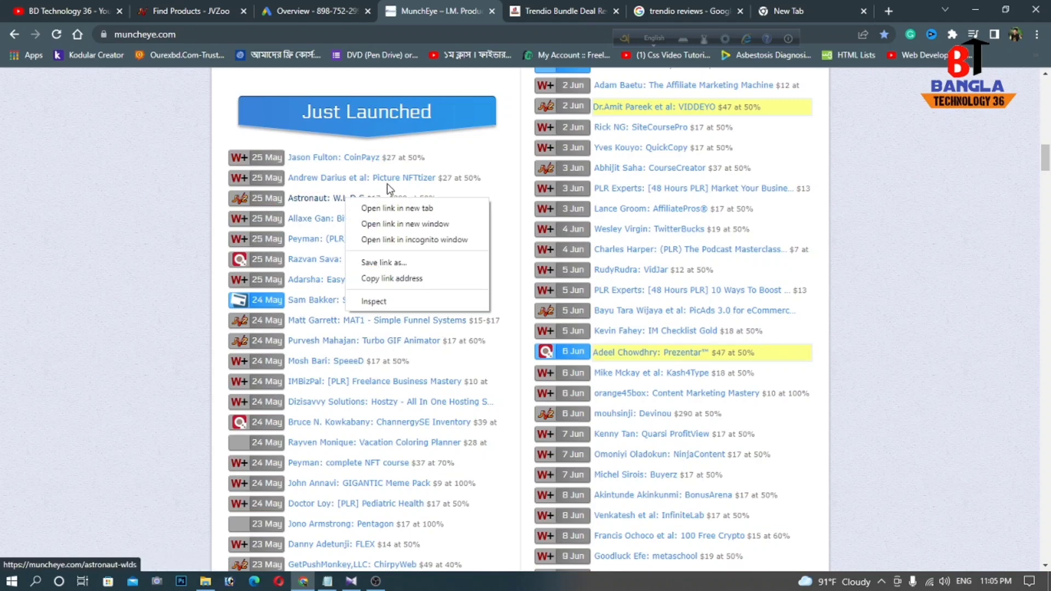
pyautogui.click(400, 210)
pyautogui.scroll(15, 397, 225)
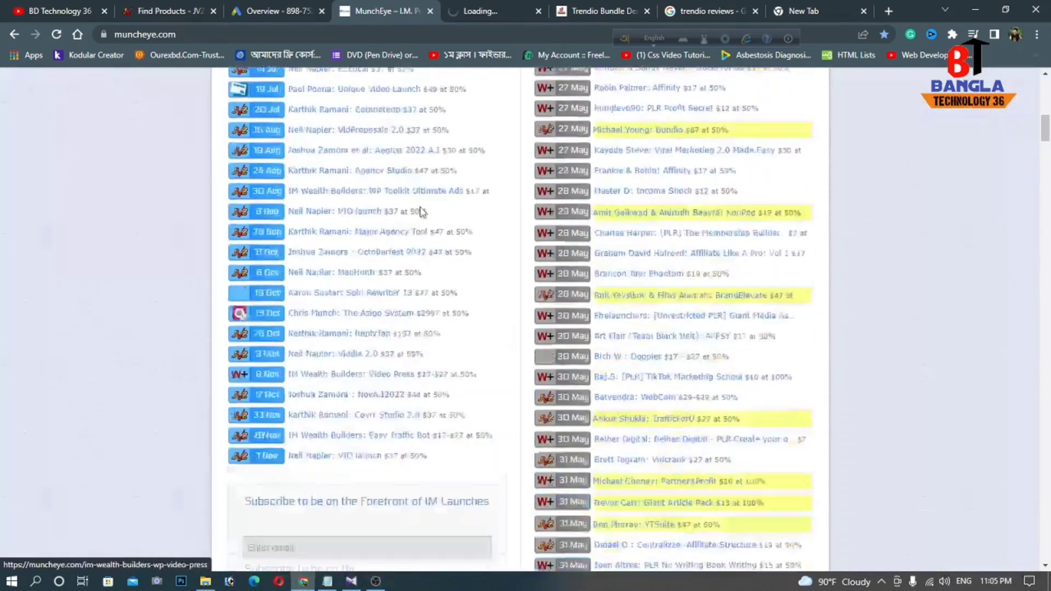
pyautogui.scroll(10, 405, 200)
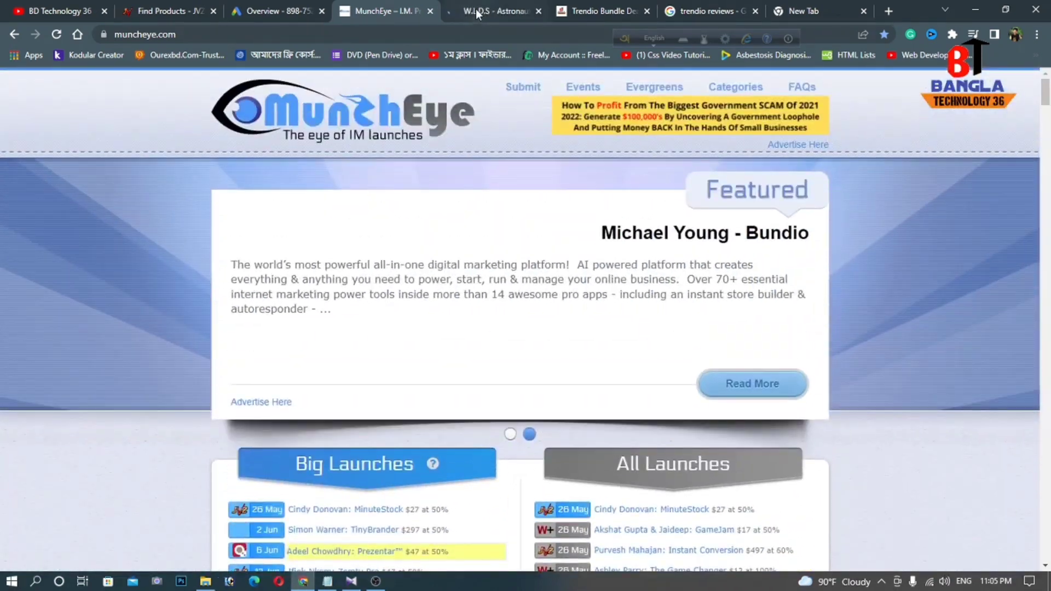
pyautogui.hotkey('ctrl', 'Tab')
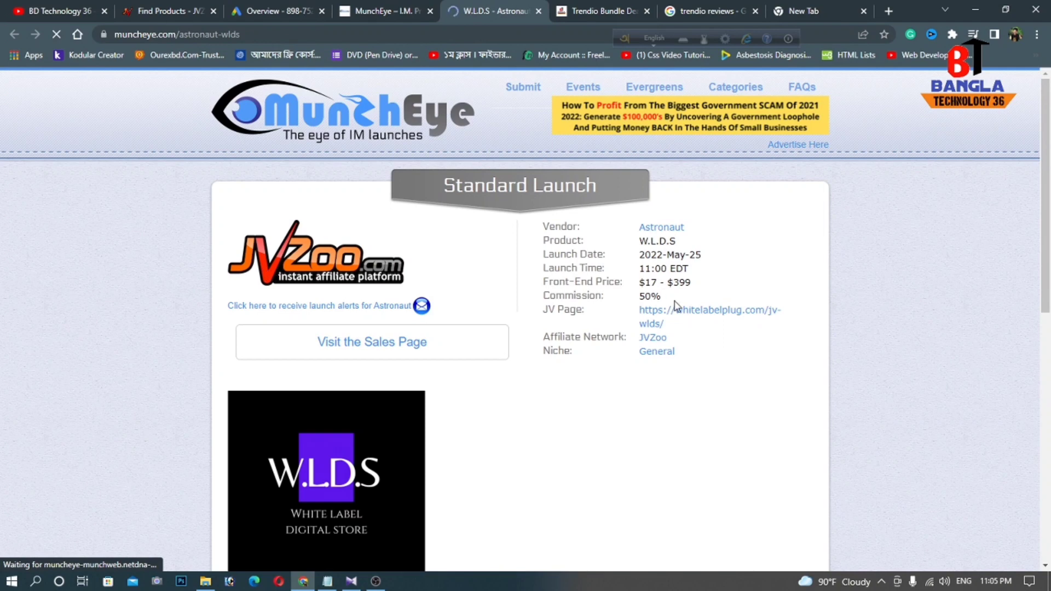
# Step: Open the JV page of W.L.D.S and locate its option for getting the JVZoo affiliate link
pyautogui.moveTo(543, 311); pyautogui.dragTo(596, 310)
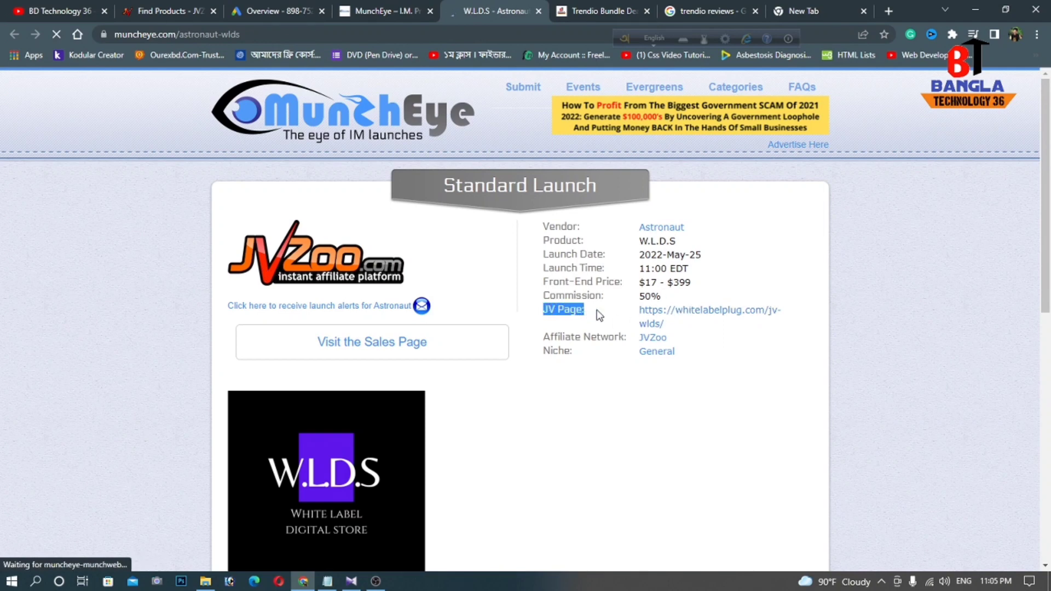
pyautogui.click(579, 310)
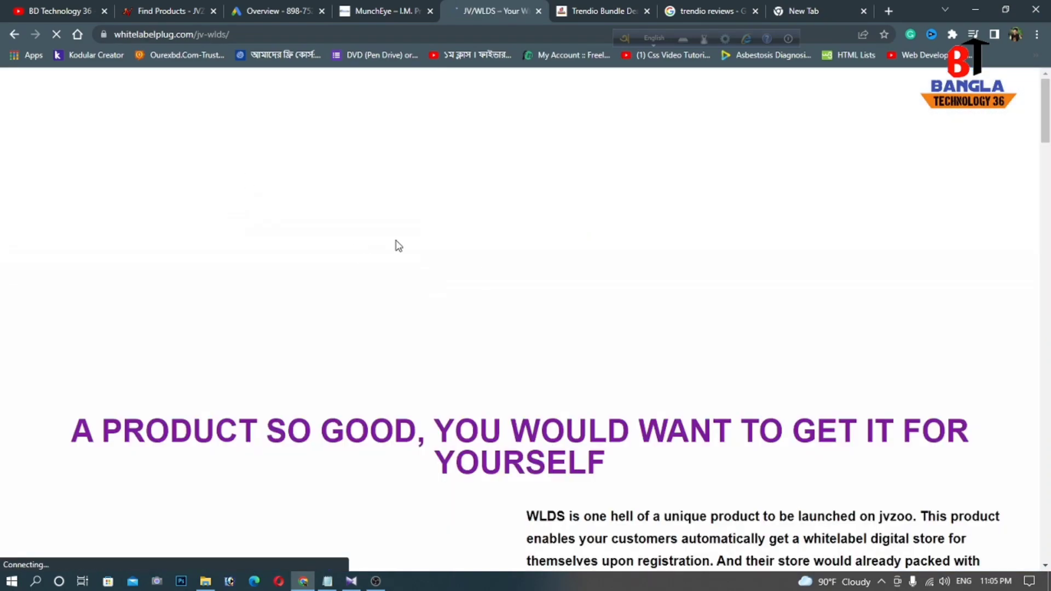
pyautogui.scroll(-5, 554, 279)
pyautogui.scroll(7, 553, 276)
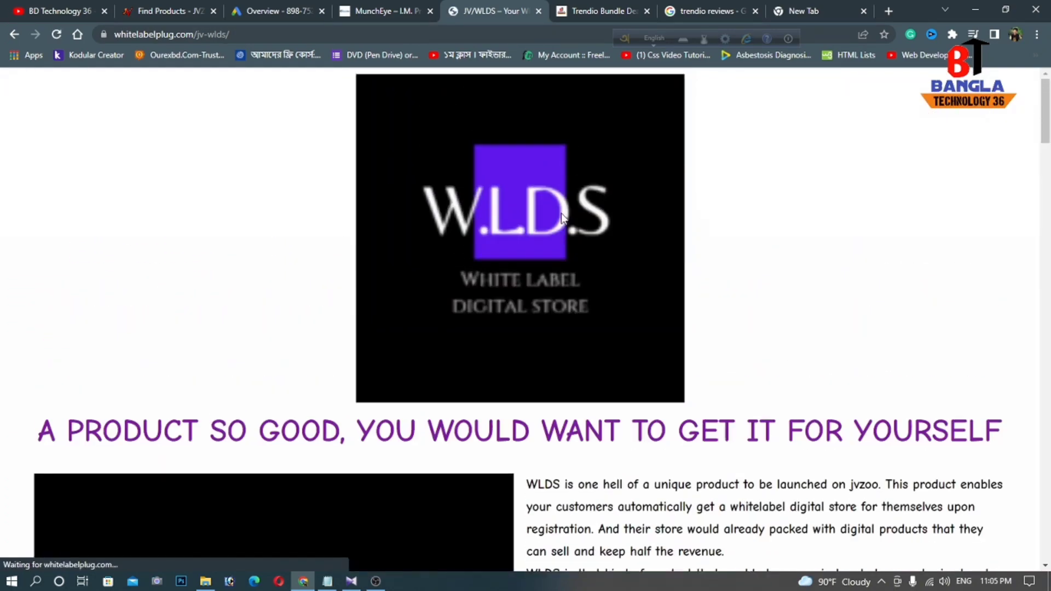
pyautogui.scroll(-2, 393, 263)
pyautogui.scroll(-8, 393, 266)
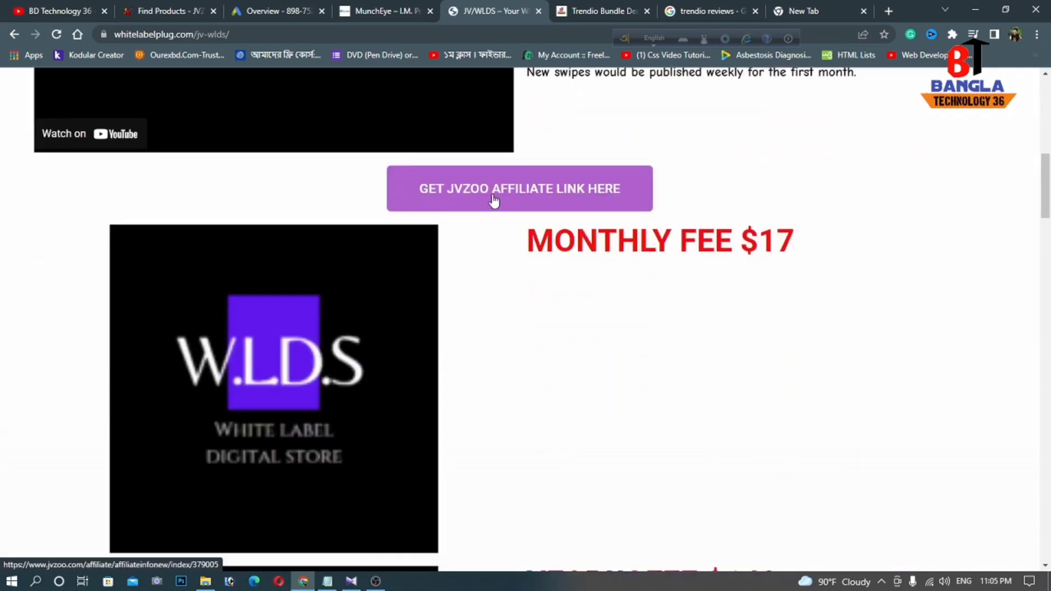
pyautogui.scroll(1, 523, 192)
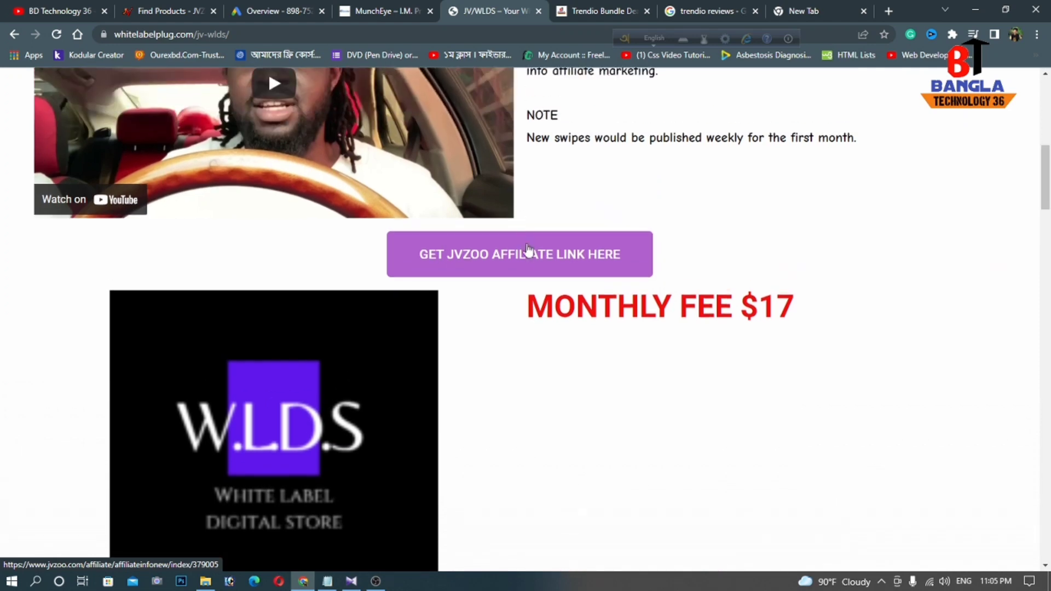
# Step: Open the JVZoo affiliate information page for W.L.D.S Monthly from the affiliate link option on its JV page
pyautogui.click(531, 252)
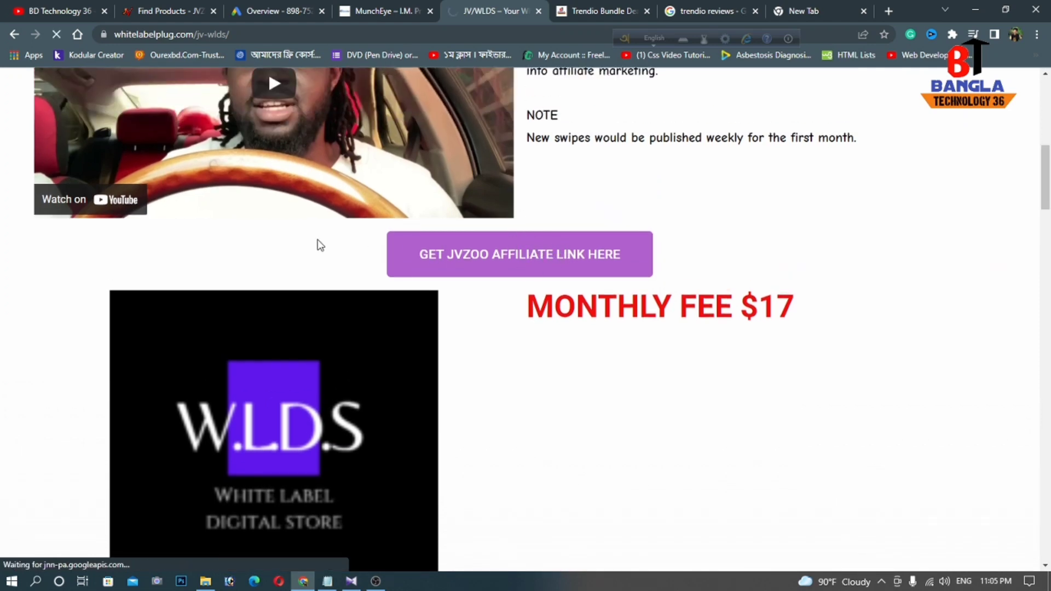
pyautogui.scroll(1, 335, 227)
pyautogui.scroll(1, 335, 225)
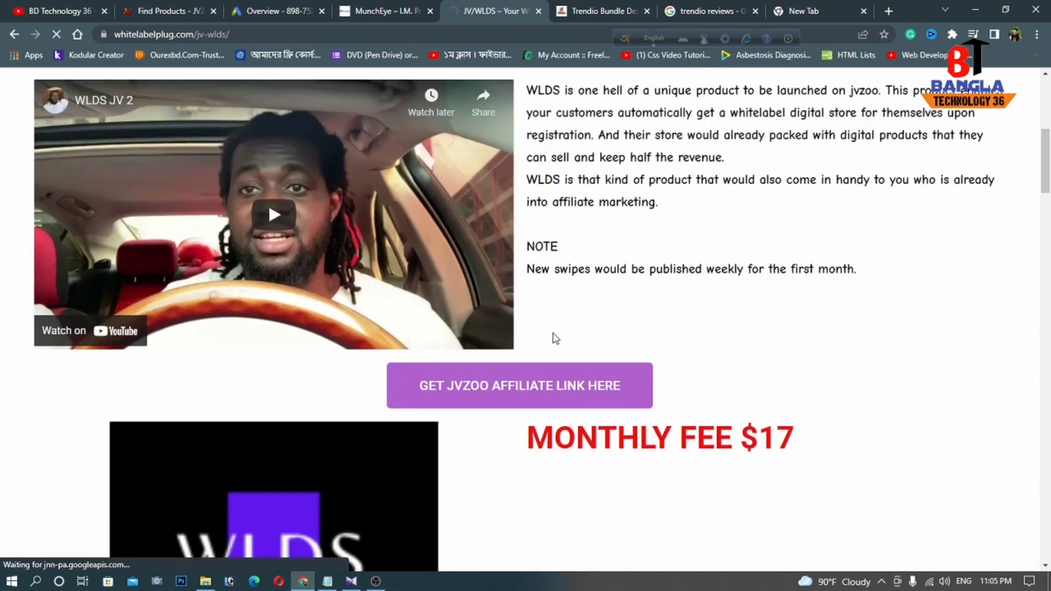
pyautogui.scroll(2, 440, 342)
pyautogui.scroll(4, 439, 342)
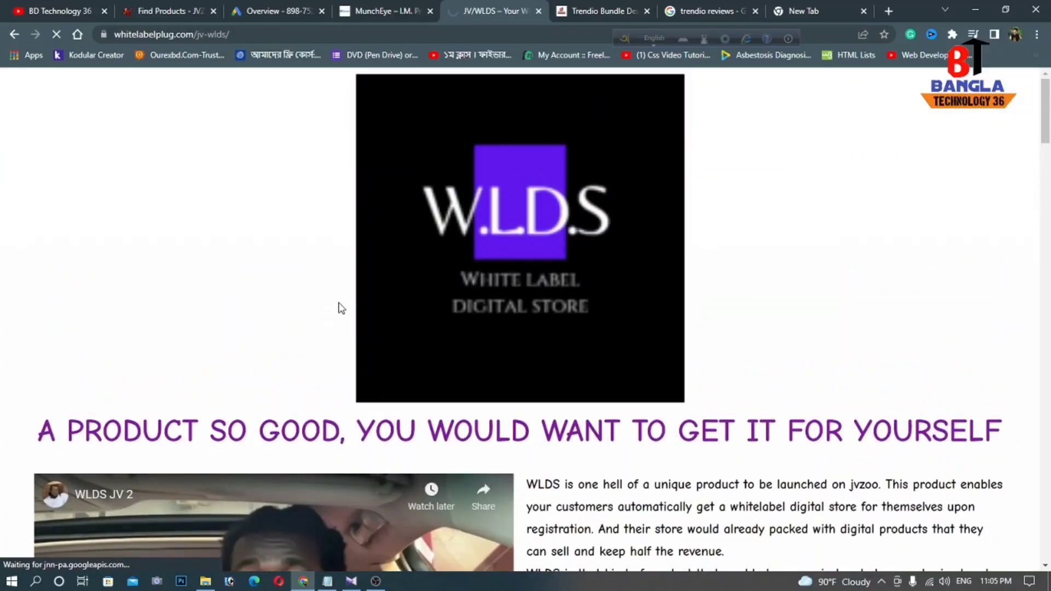
pyautogui.hotkey('alt', 'Left')
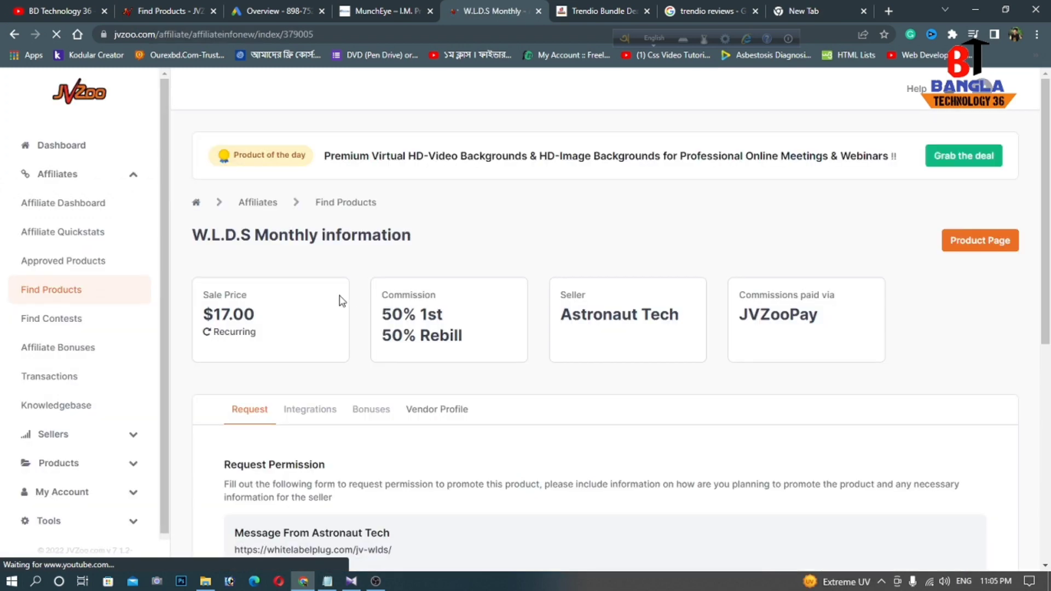
# Step: Look over the permission request form and check the vendor profile's affiliate sales figures
pyautogui.scroll(-2, 337, 327)
pyautogui.scroll(-2, 451, 260)
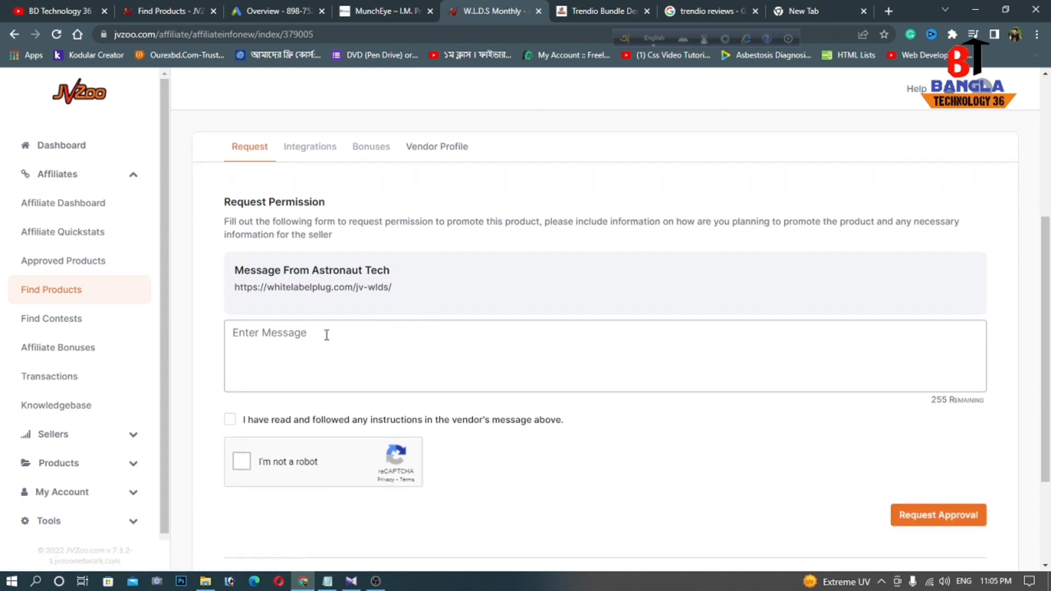
pyautogui.click(438, 154)
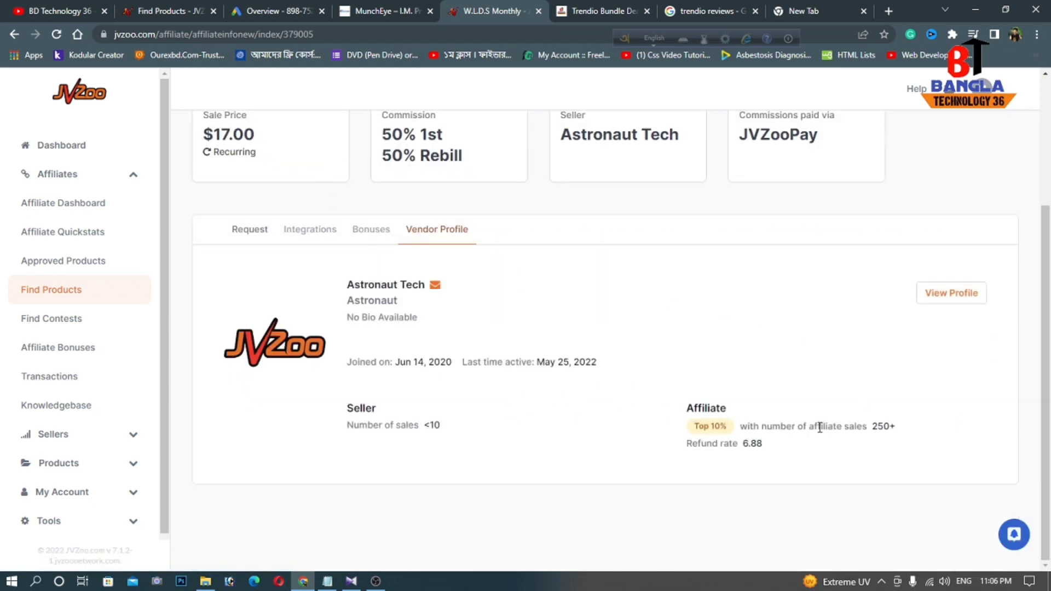
pyautogui.moveTo(699, 428); pyautogui.dragTo(882, 424)
pyautogui.click(816, 455)
pyautogui.scroll(3, 458, 246)
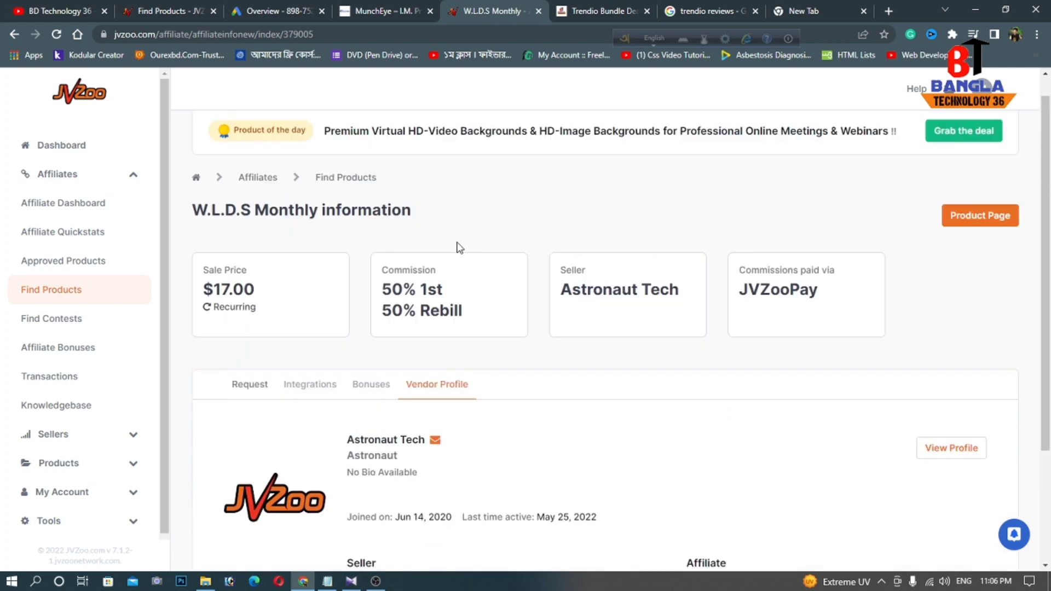
# Step: Return to the permission request form and begin the message to the vendor with the greeting "Hi sir,"
pyautogui.click(252, 411)
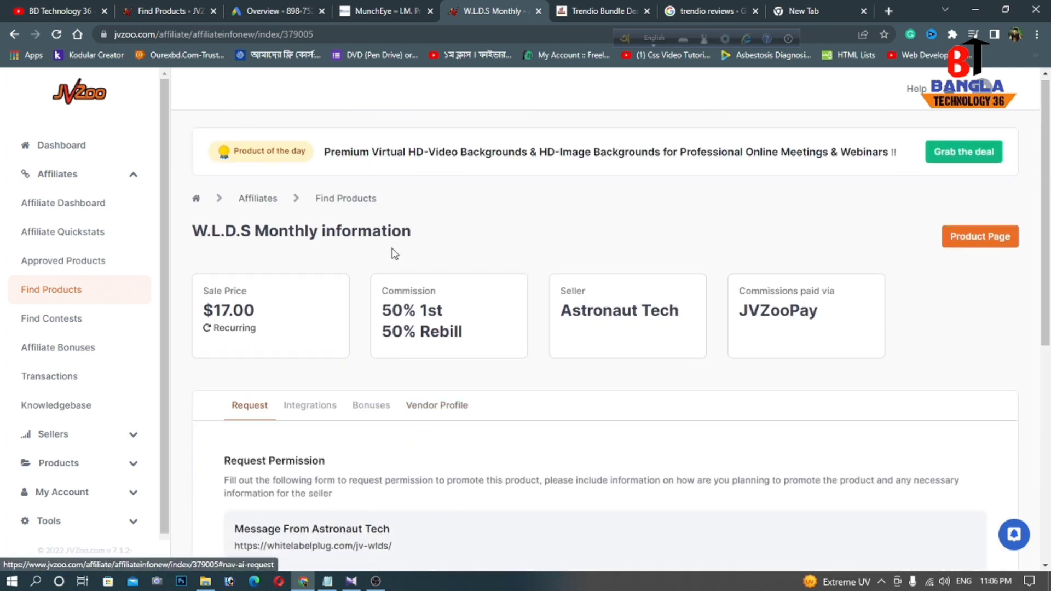
pyautogui.scroll(-2, 545, 353)
pyautogui.click(323, 334)
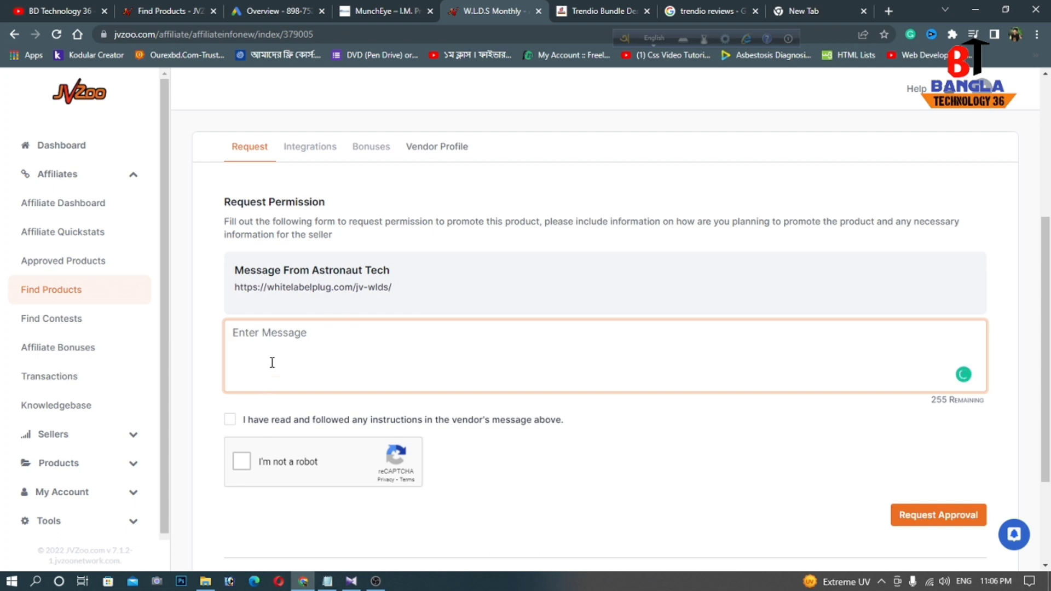
pyautogui.write('Hi')
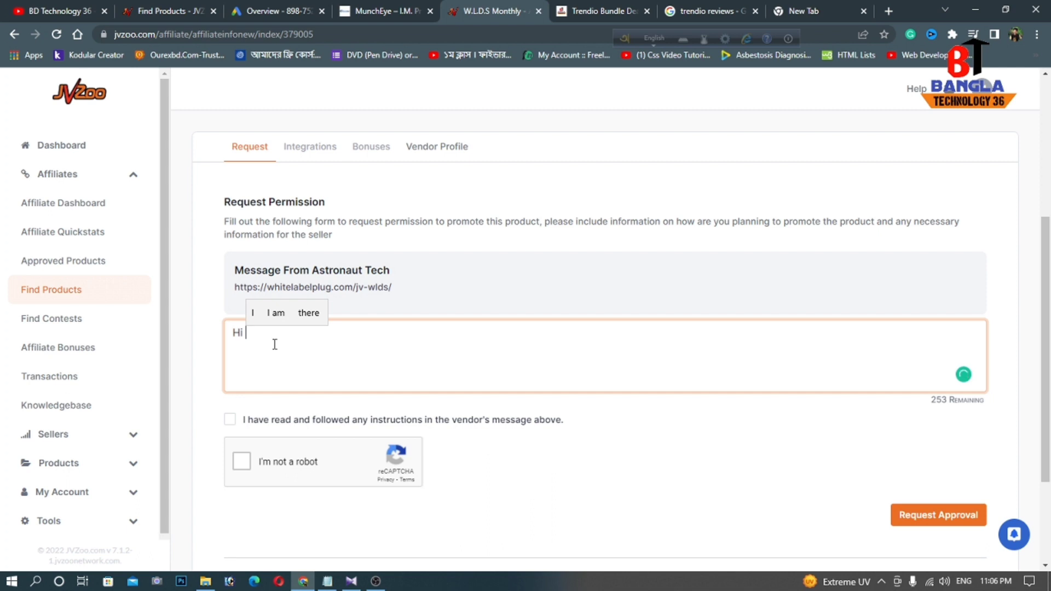
pyautogui.write(' sir, ')
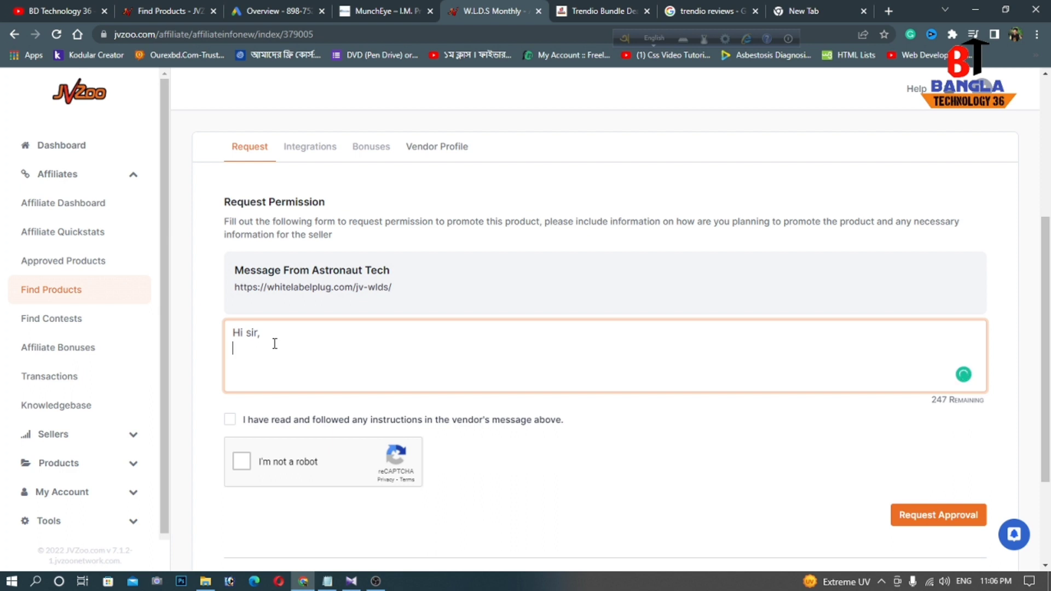
# Step: Add the introduction "I am a professional affiliate marketer" on a new line of the request message
pyautogui.write('I am ')
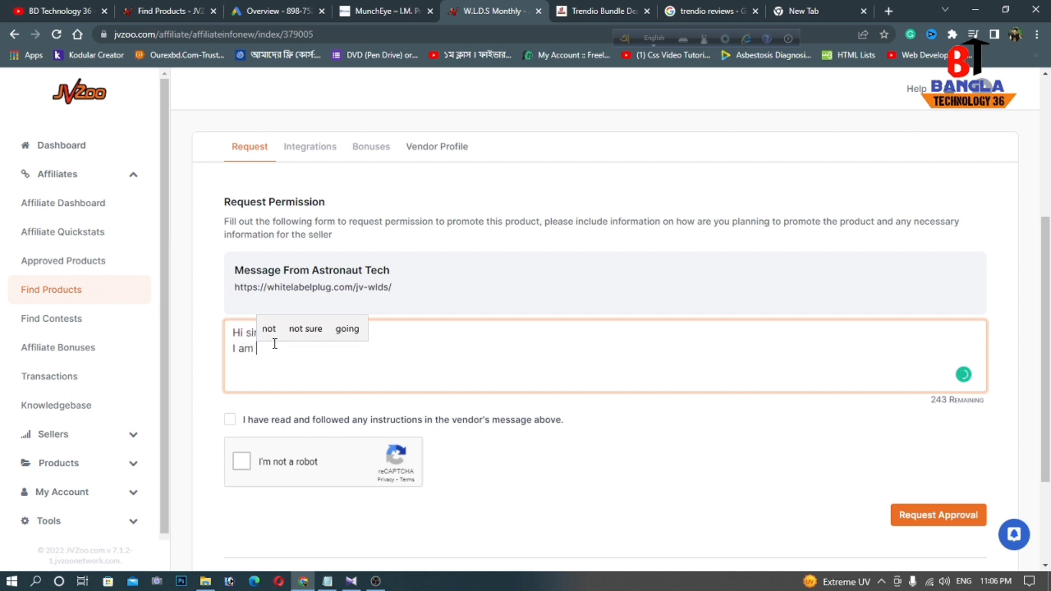
pyautogui.write('a p')
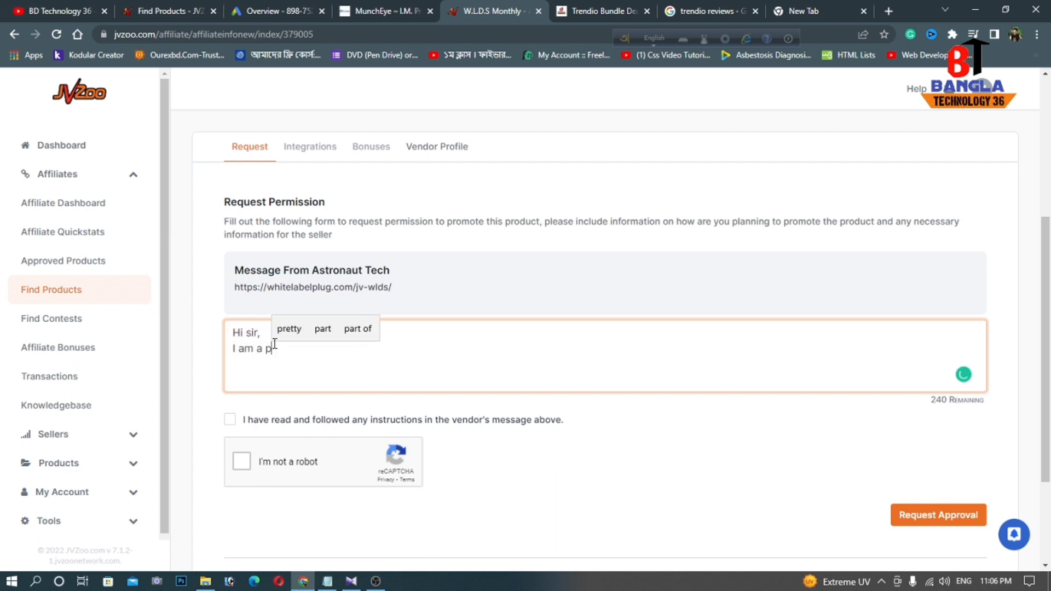
pyautogui.write('rofe')
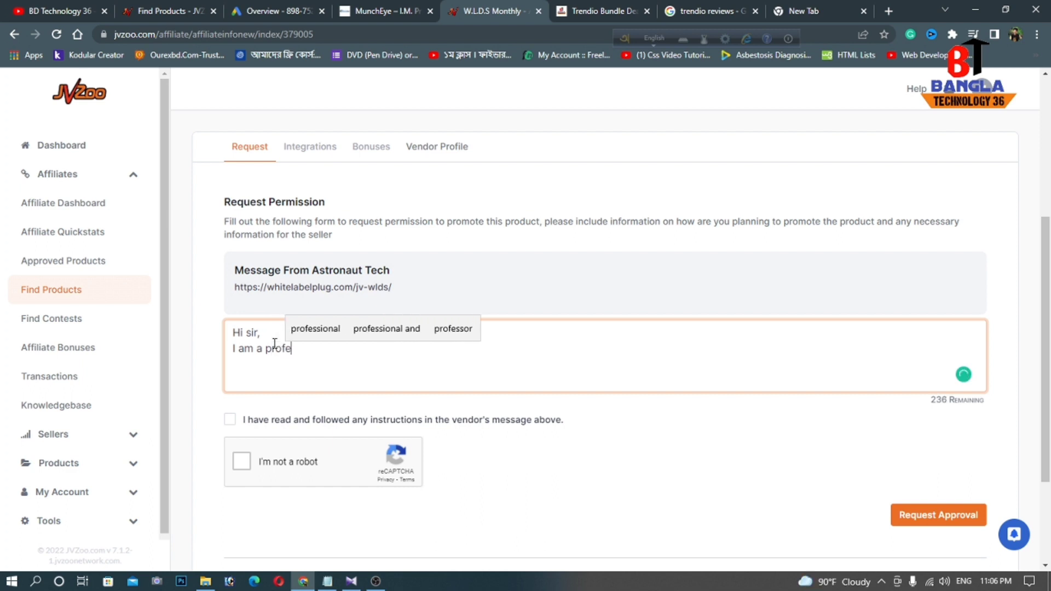
pyautogui.click(318, 338)
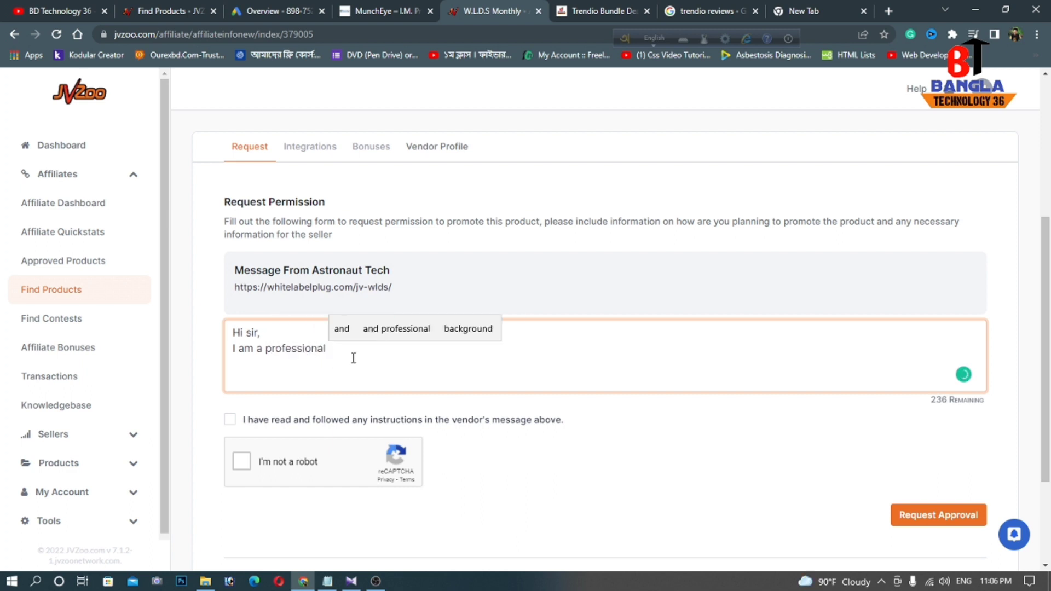
pyautogui.write('affi')
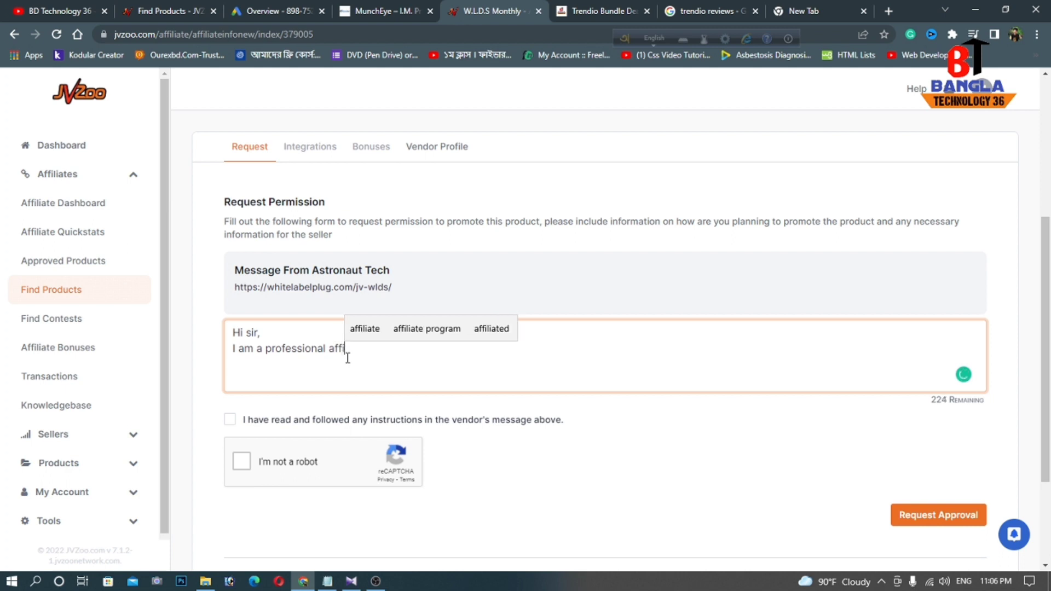
pyautogui.click(361, 330)
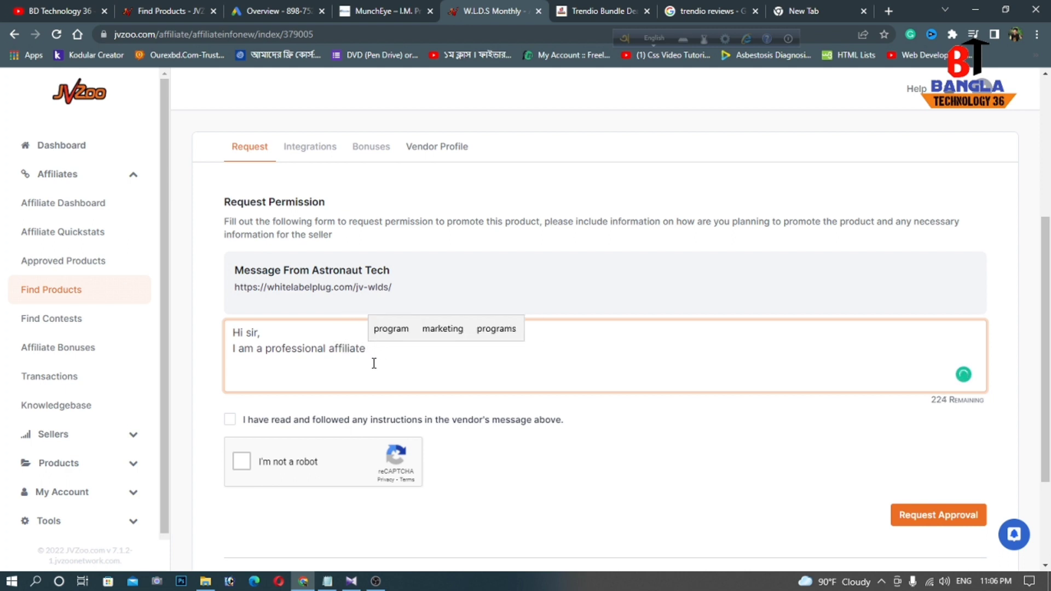
pyautogui.click(440, 330)
pyautogui.press('BackSpace')
pyautogui.press('BackSpace')
pyautogui.press('BackSpace')
pyautogui.press('BackSpace')
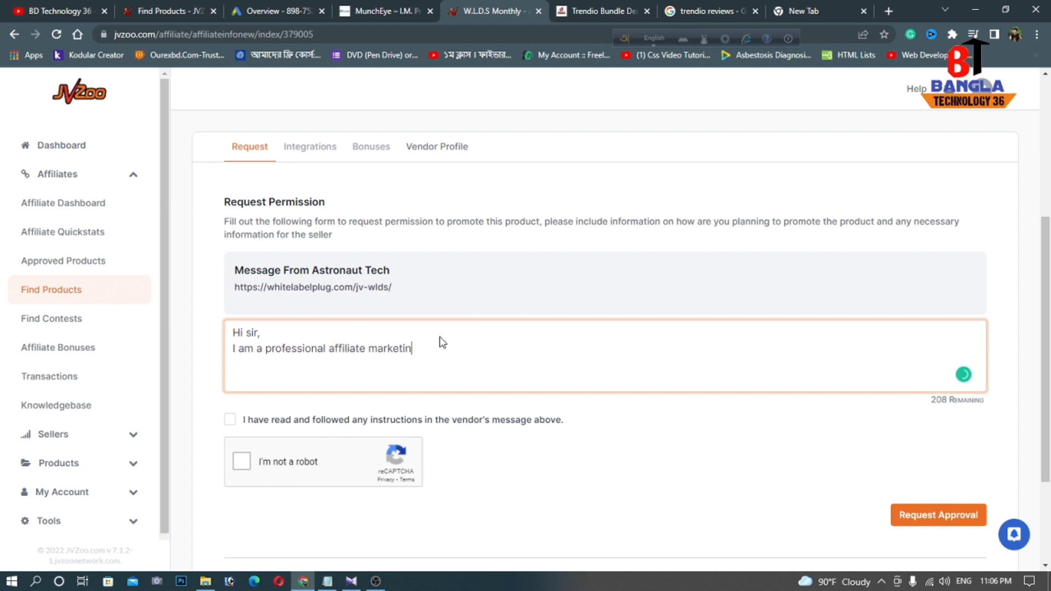
pyautogui.write('er')
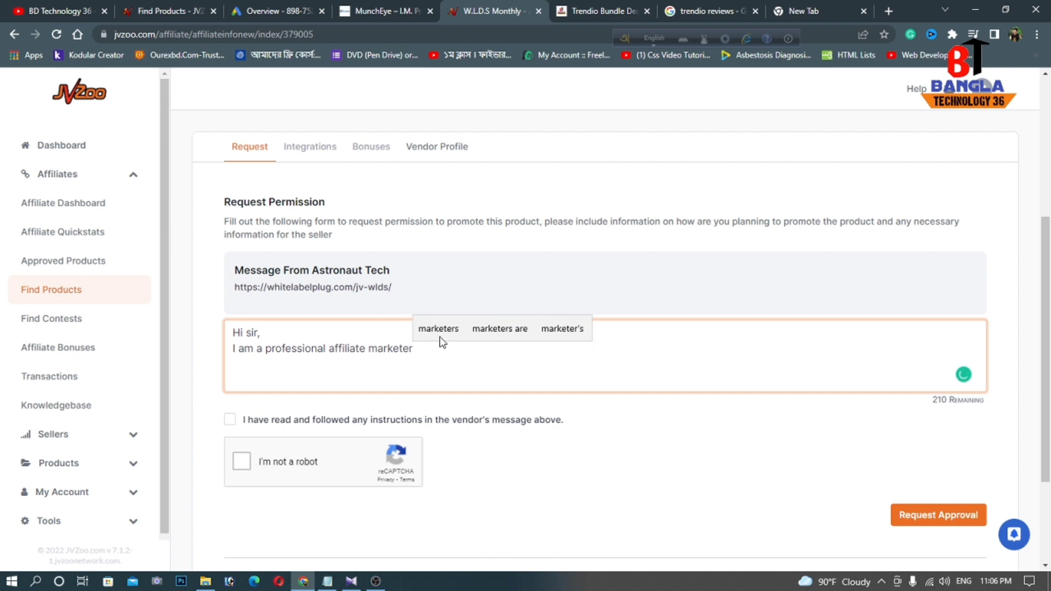
# Step: Continue the message after a full stop with "I will promote your products kindly accept my request"
pyautogui.write('. I')
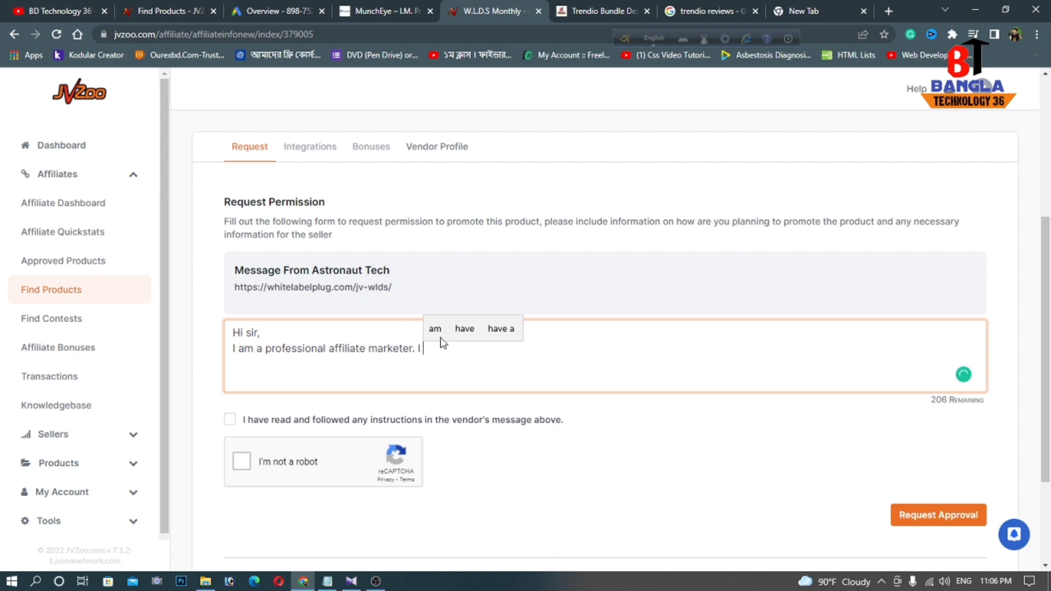
pyautogui.write(' will ')
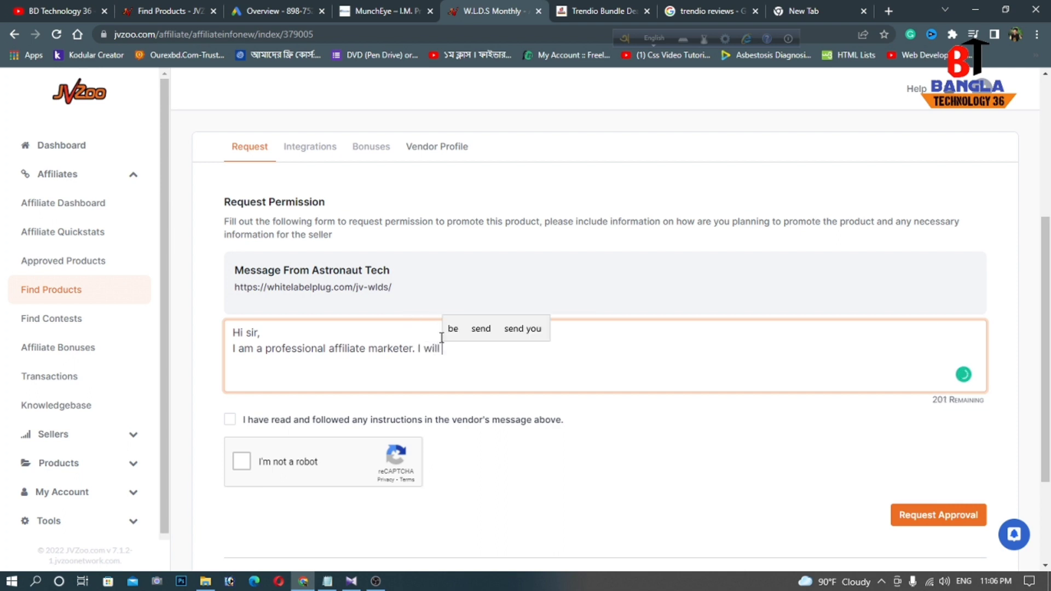
pyautogui.write('promo')
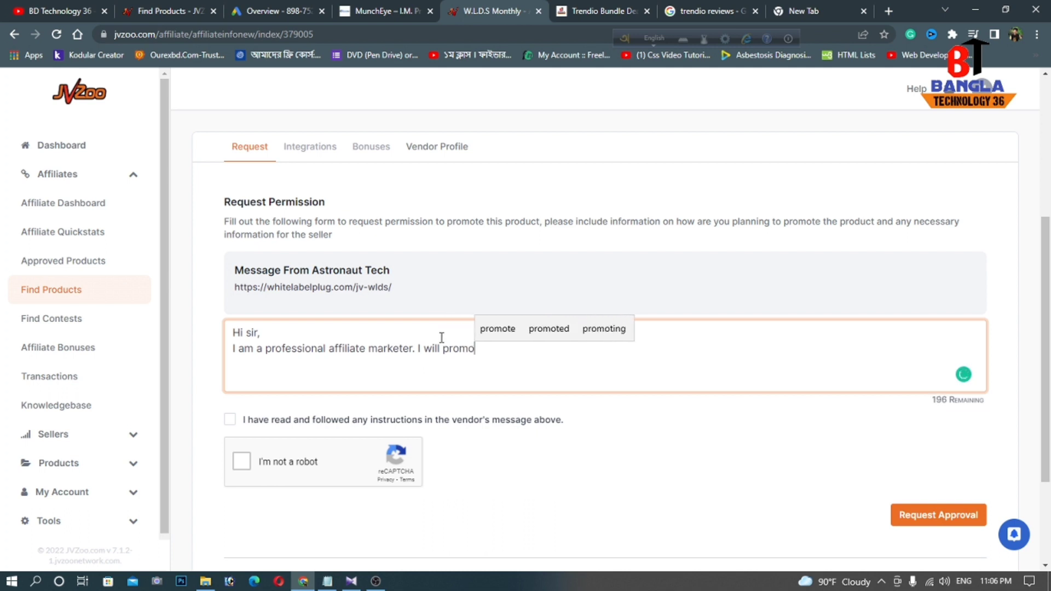
pyautogui.click(496, 329)
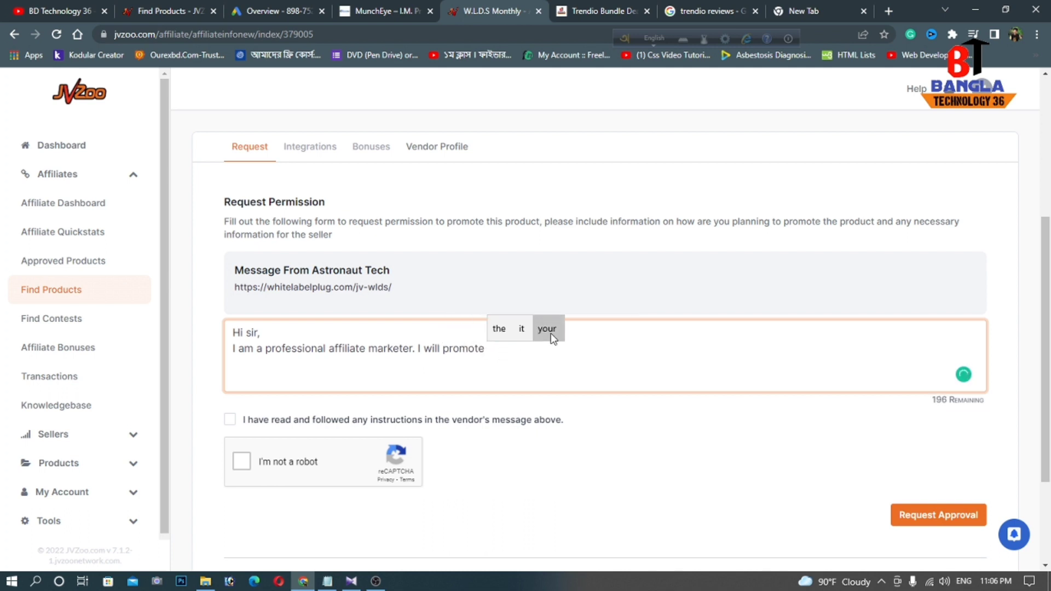
pyautogui.click(549, 329)
pyautogui.click(572, 329)
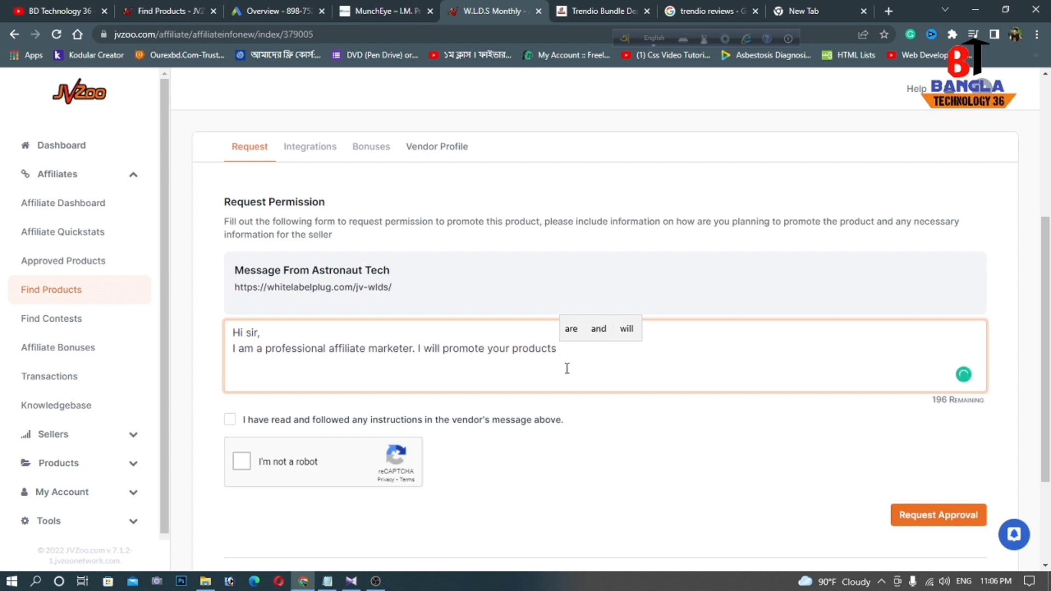
pyautogui.write('p')
pyautogui.write('ki')
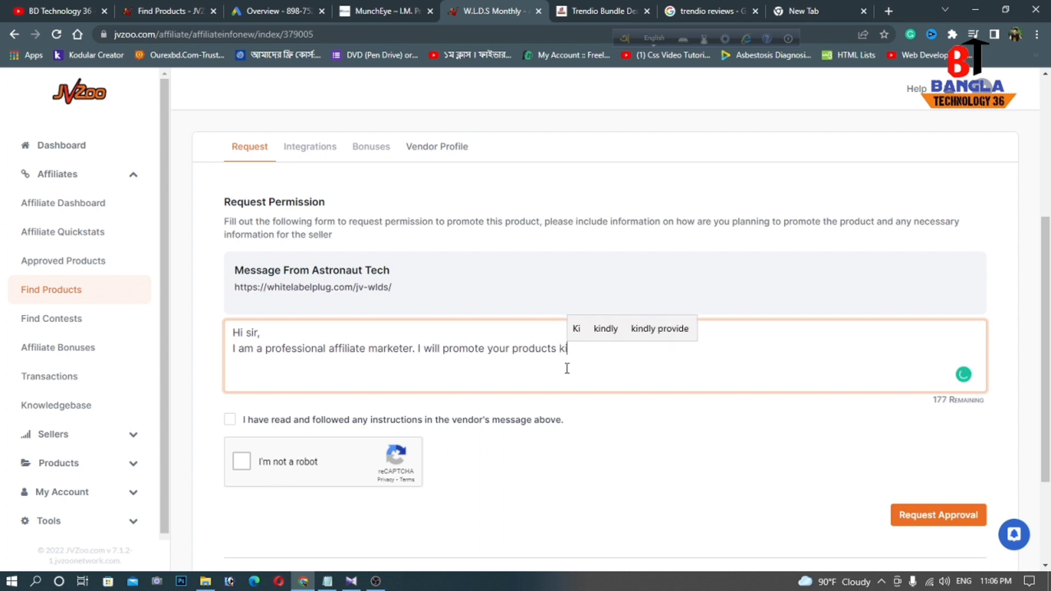
pyautogui.click(606, 330)
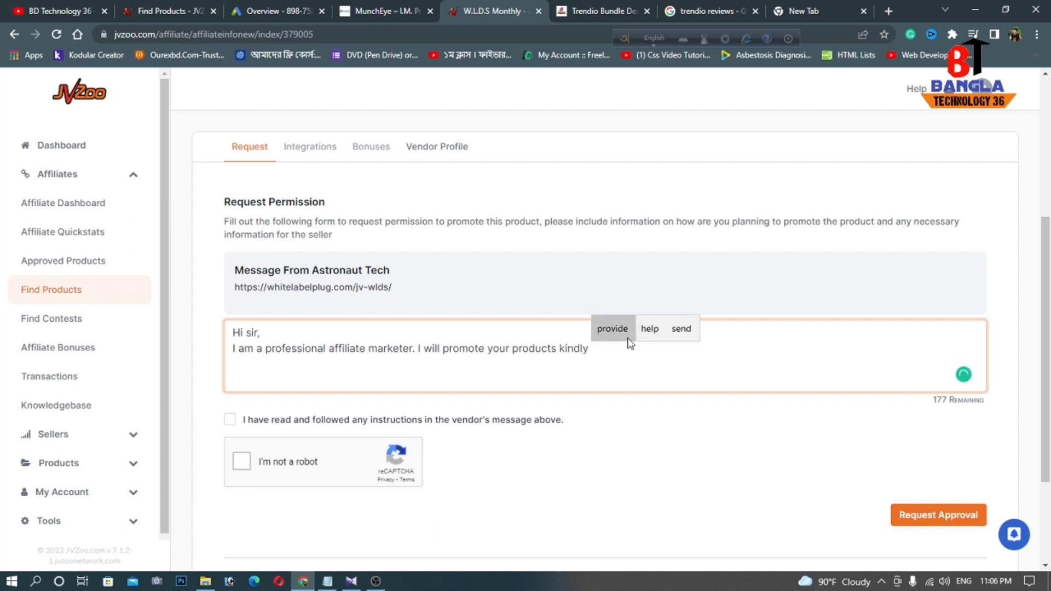
pyautogui.write('acc')
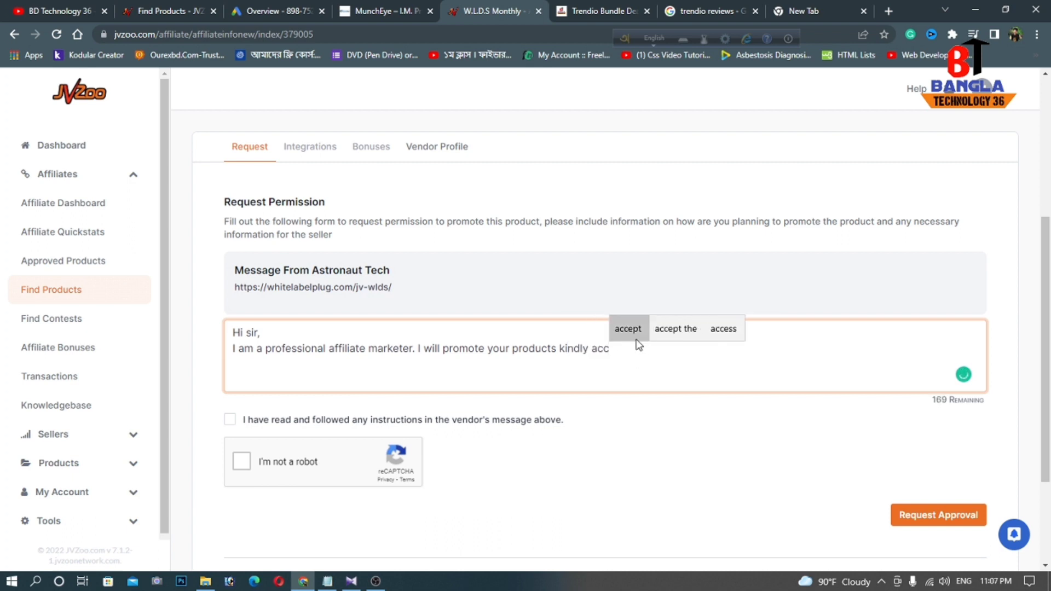
pyautogui.click(626, 329)
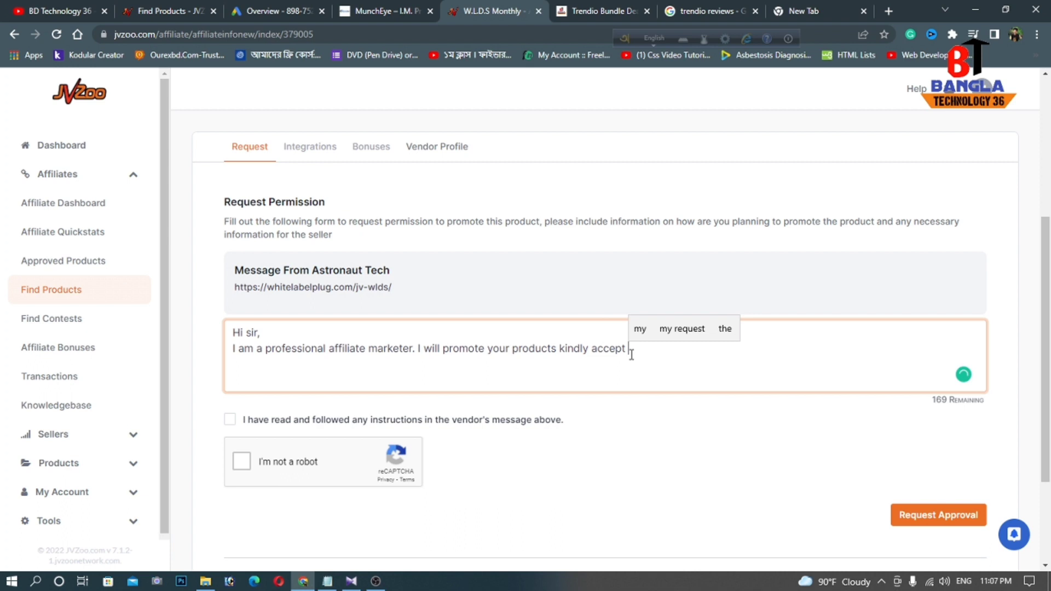
pyautogui.click(667, 327)
# Step: Close the request message with "Thanks" and the sender's first name on separate lines below the text
pyautogui.write('.')
pyautogui.press('Return')
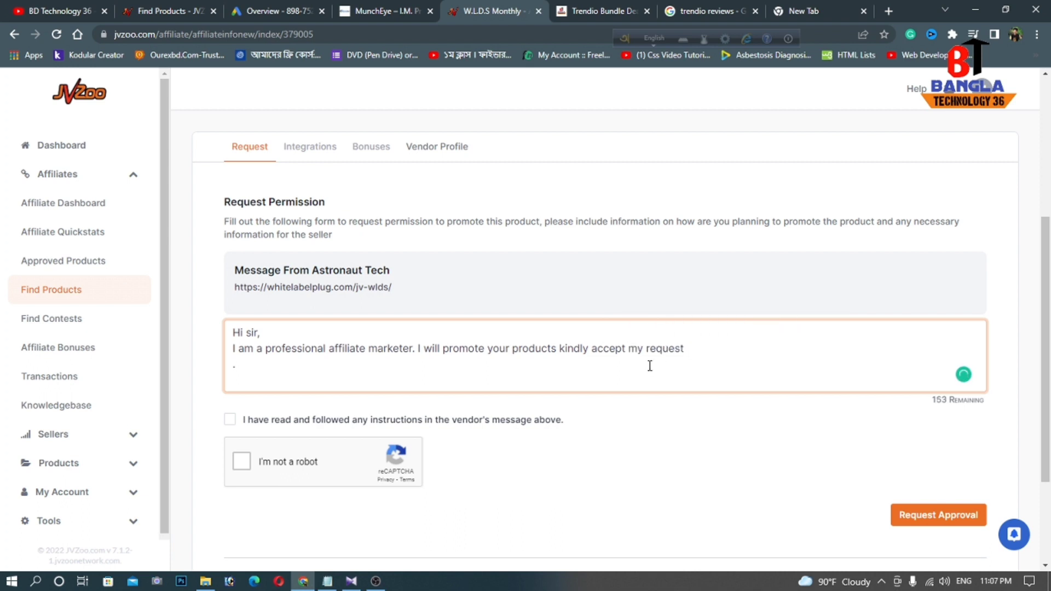
pyautogui.write('Thanks')
pyautogui.press('Return')
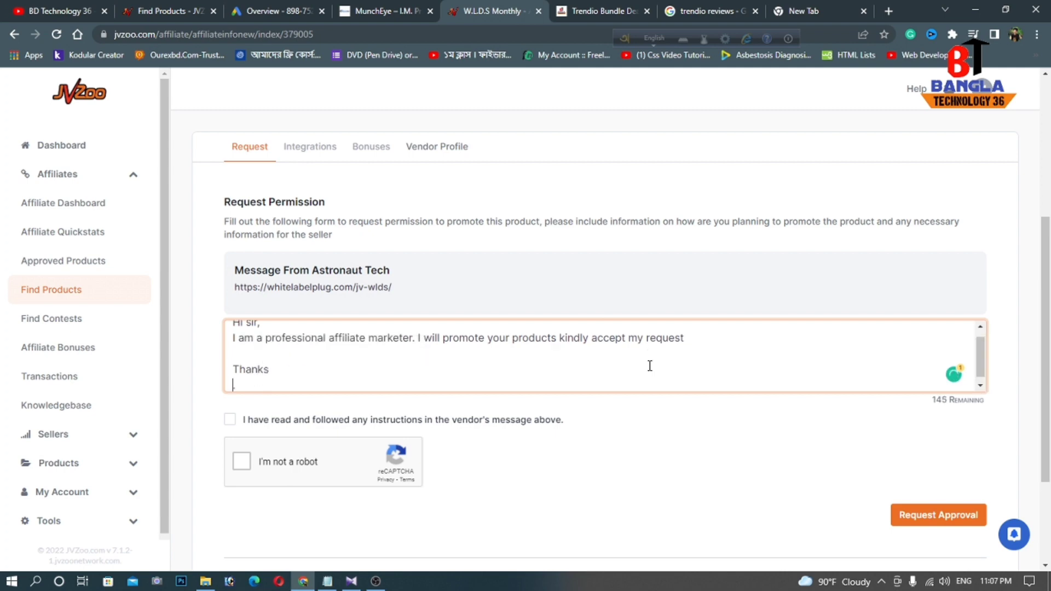
pyautogui.write('Ashik.')
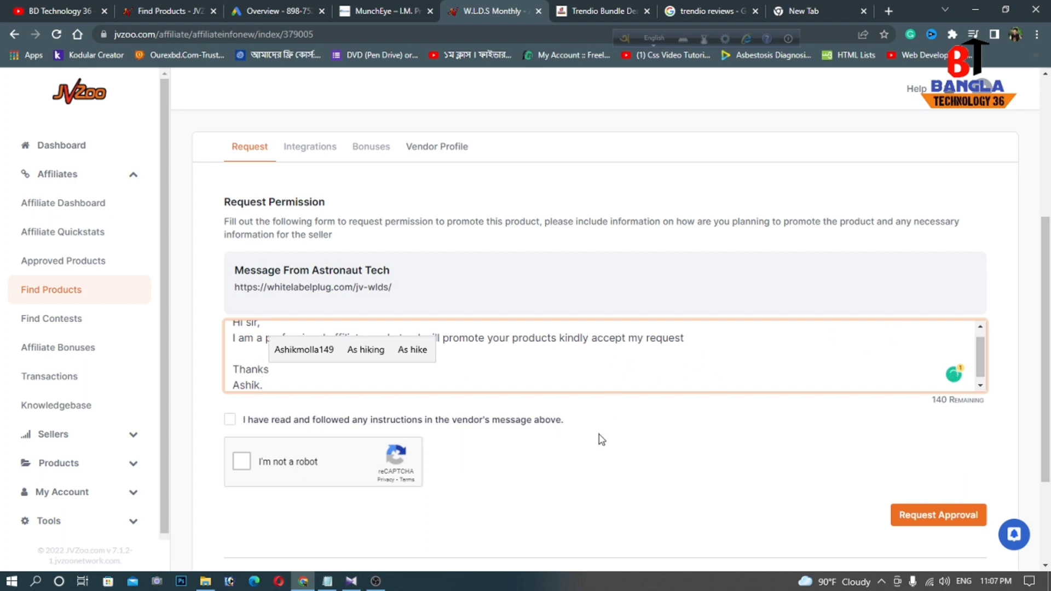
# Step: Review the finished request message together with the confirmation and verification options below it
pyautogui.scroll(3, 540, 387)
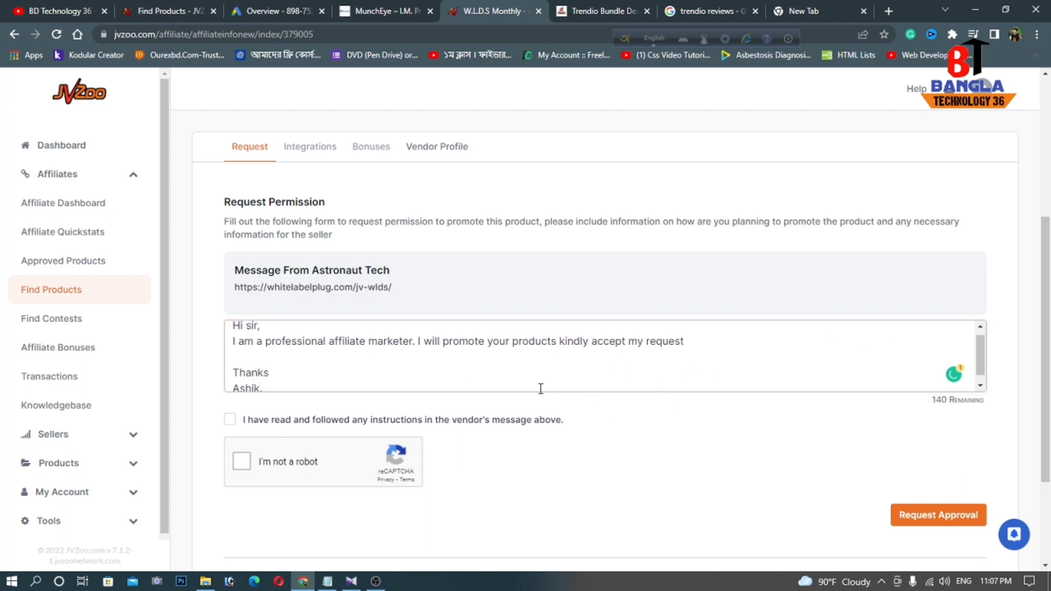
pyautogui.scroll(-4, 254, 355)
pyautogui.moveTo(305, 316); pyautogui.dragTo(231, 252)
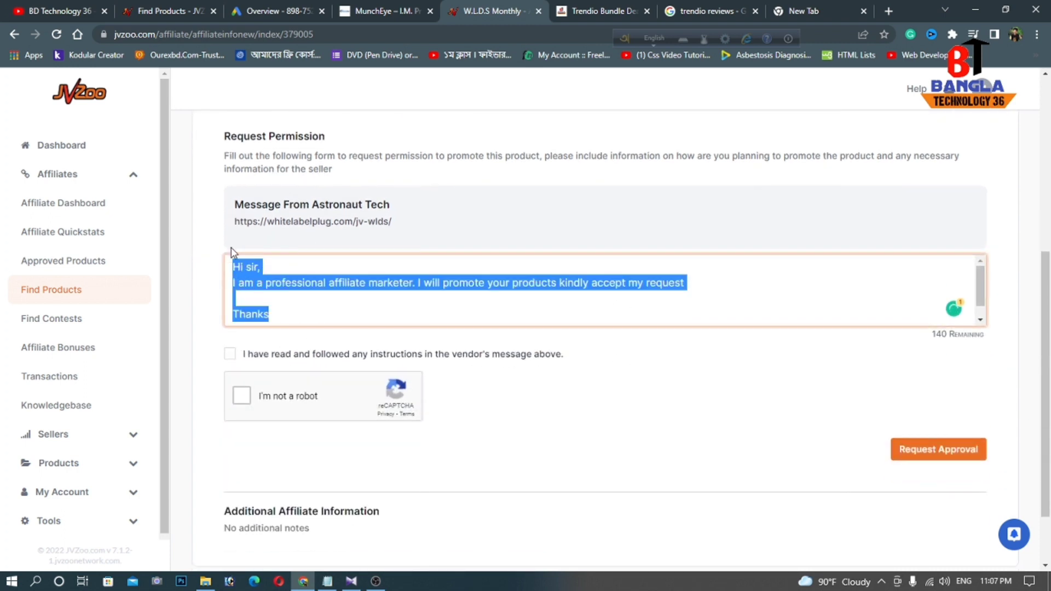
pyautogui.scroll(-1, 653, 319)
pyautogui.click(609, 294)
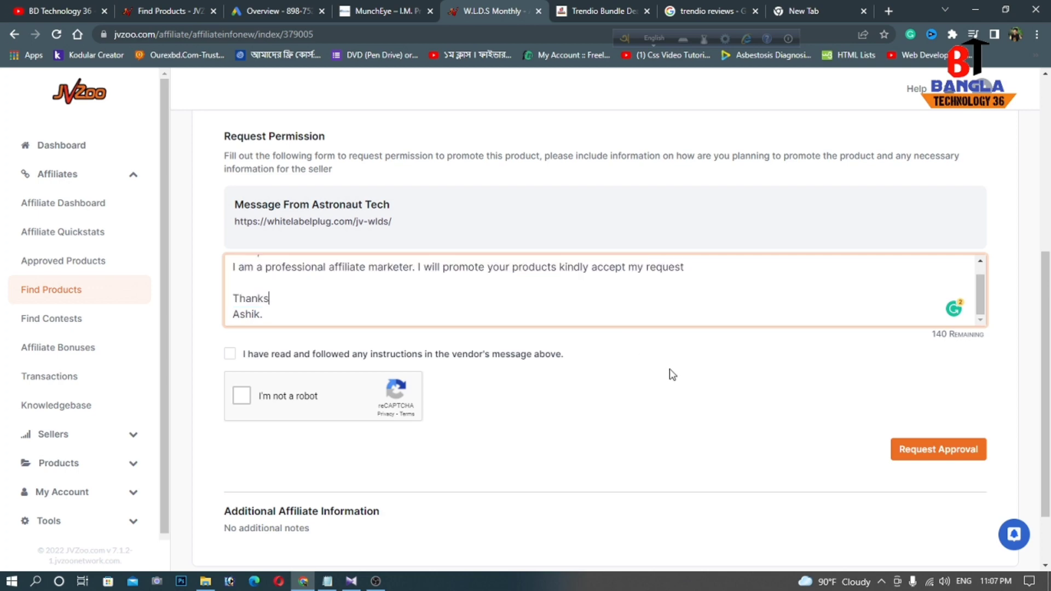
pyautogui.click(672, 374)
pyautogui.scroll(3, 351, 427)
pyautogui.scroll(-2, 239, 440)
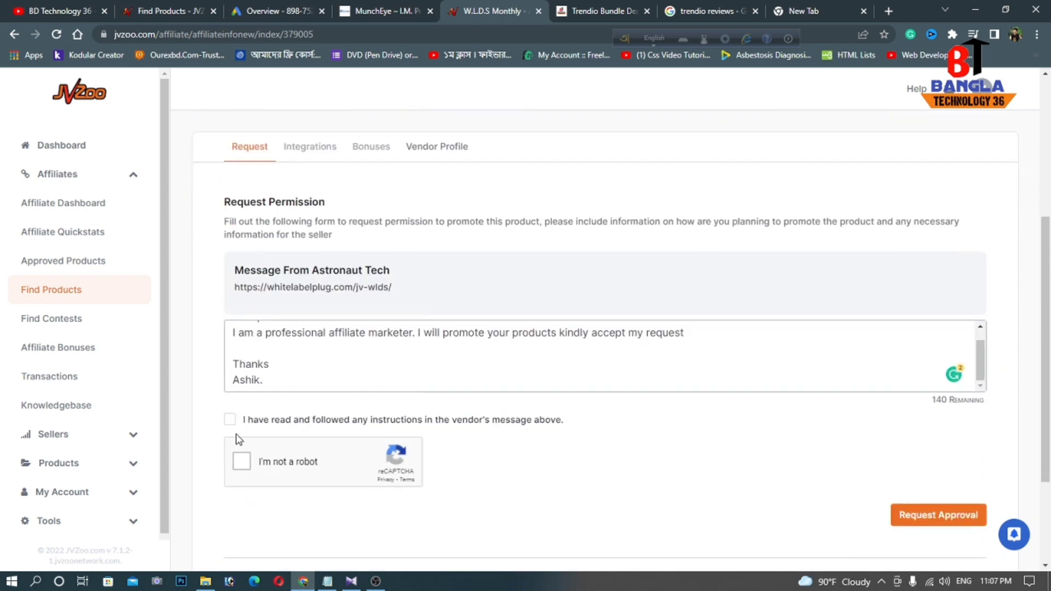
# Step: Confirm that the vendor's instructions were read and followed, and complete the "I'm not a robot" verification
pyautogui.click(230, 420)
pyautogui.scroll(-2, 559, 432)
pyautogui.scroll(5, 427, 416)
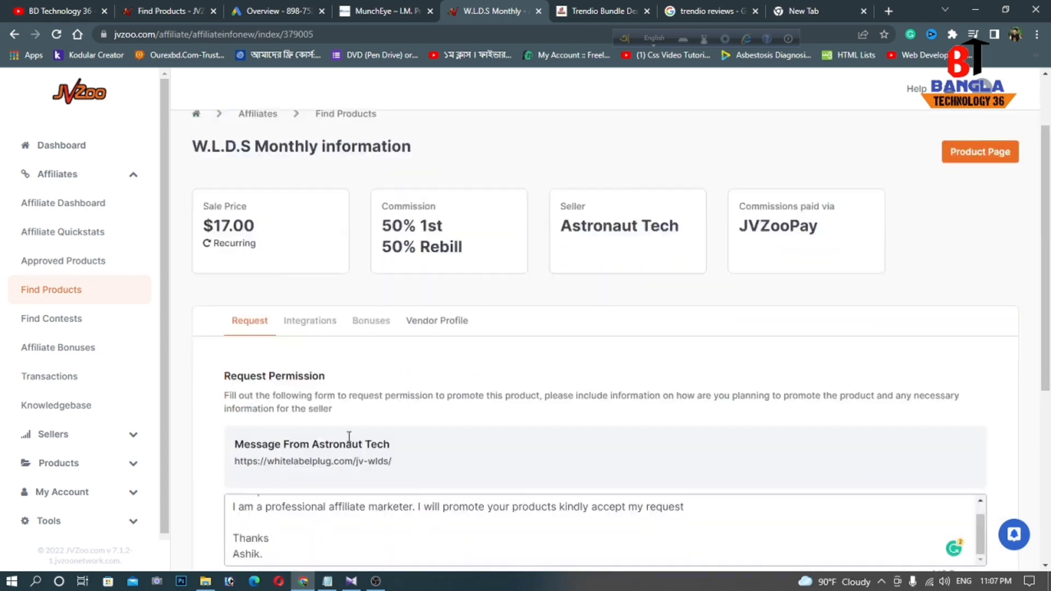
pyautogui.scroll(-3, 352, 441)
pyautogui.click(242, 443)
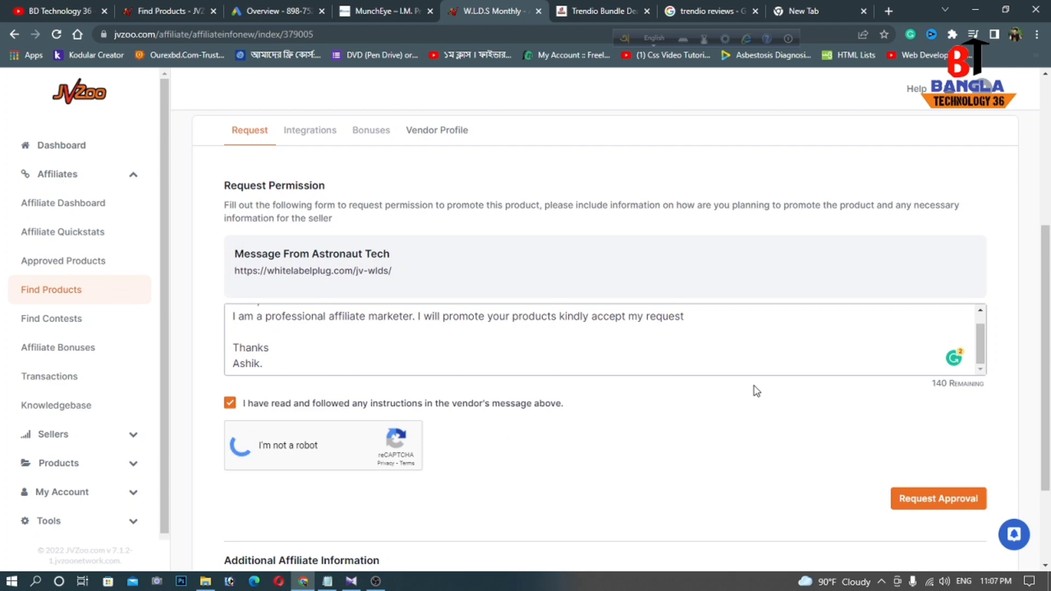
pyautogui.scroll(-2, 356, 419)
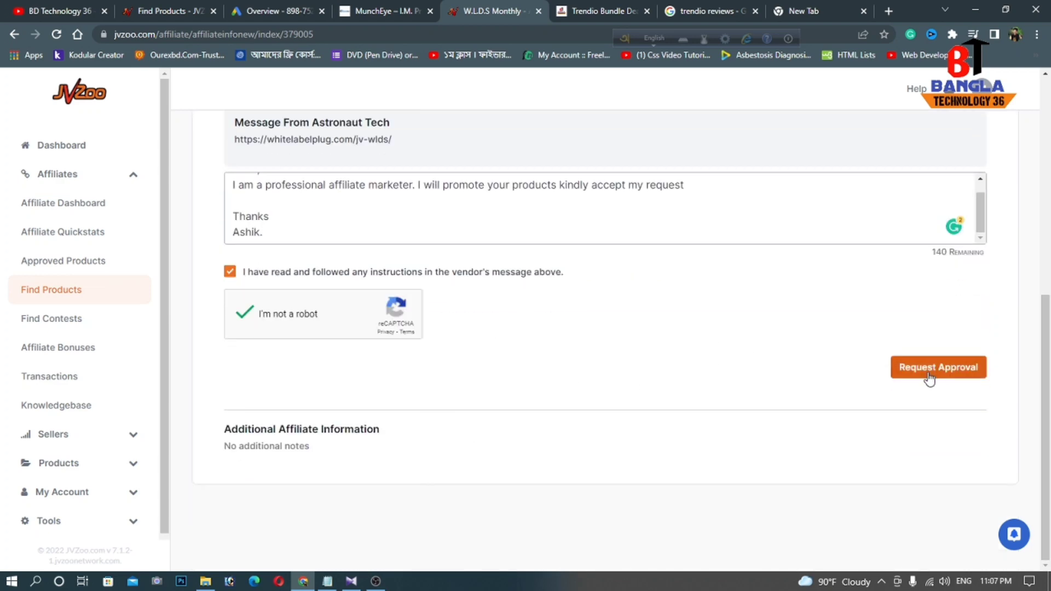
# Step: Check the request message from the "Hi sir," greeting to "Thanks" and submit the approval request
pyautogui.scroll(4, 687, 356)
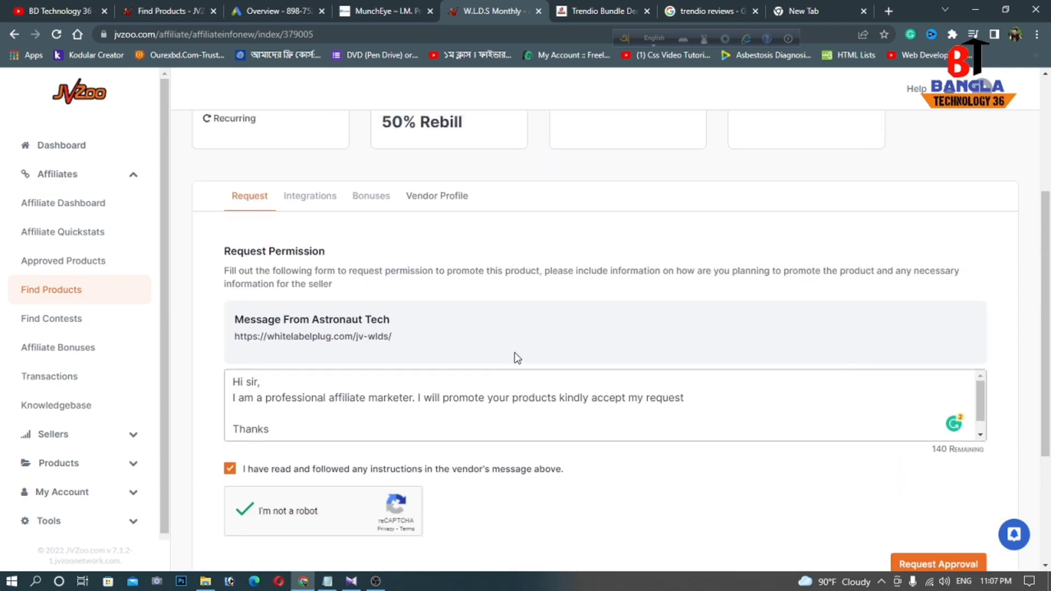
pyautogui.scroll(-2, 517, 356)
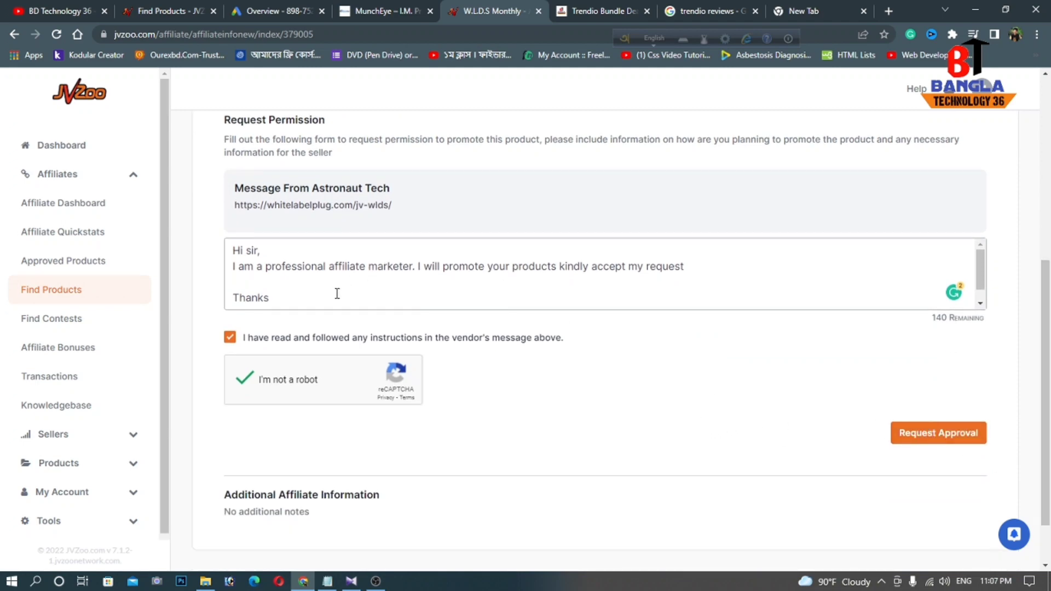
pyautogui.moveTo(337, 295); pyautogui.dragTo(235, 253)
pyautogui.click(624, 325)
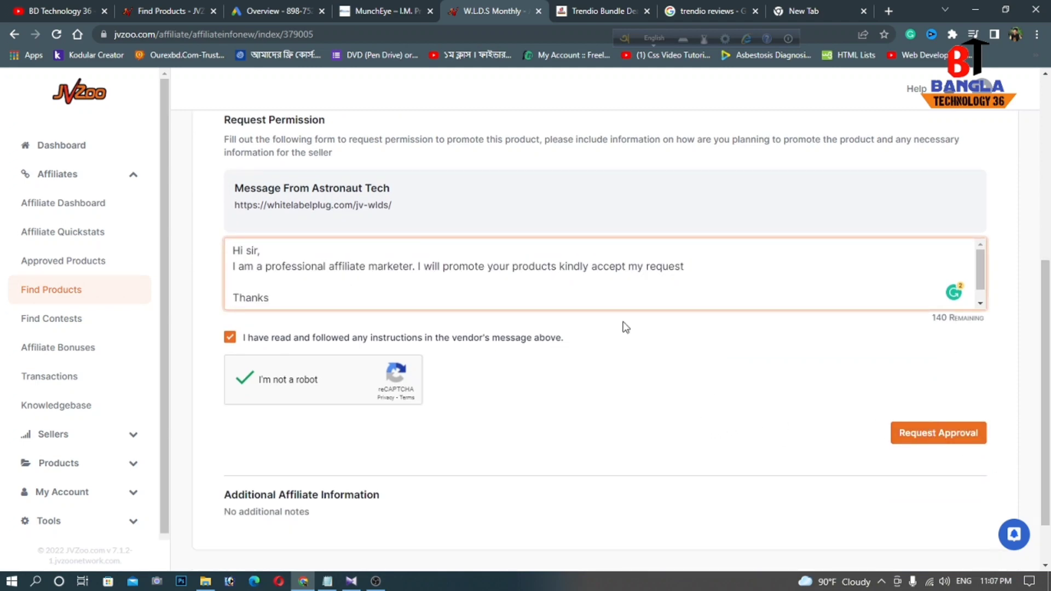
pyautogui.click(956, 435)
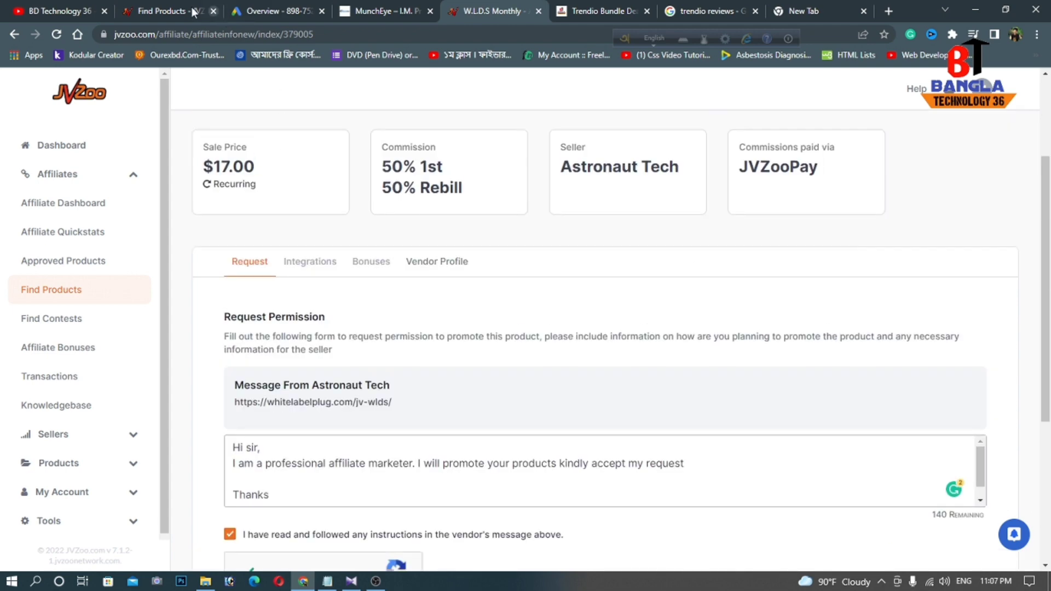
# Step: Go back to the JVZoo product search results and look through the launched products with their sales and commission figures
pyautogui.click(166, 7)
pyautogui.scroll(-3, 323, 178)
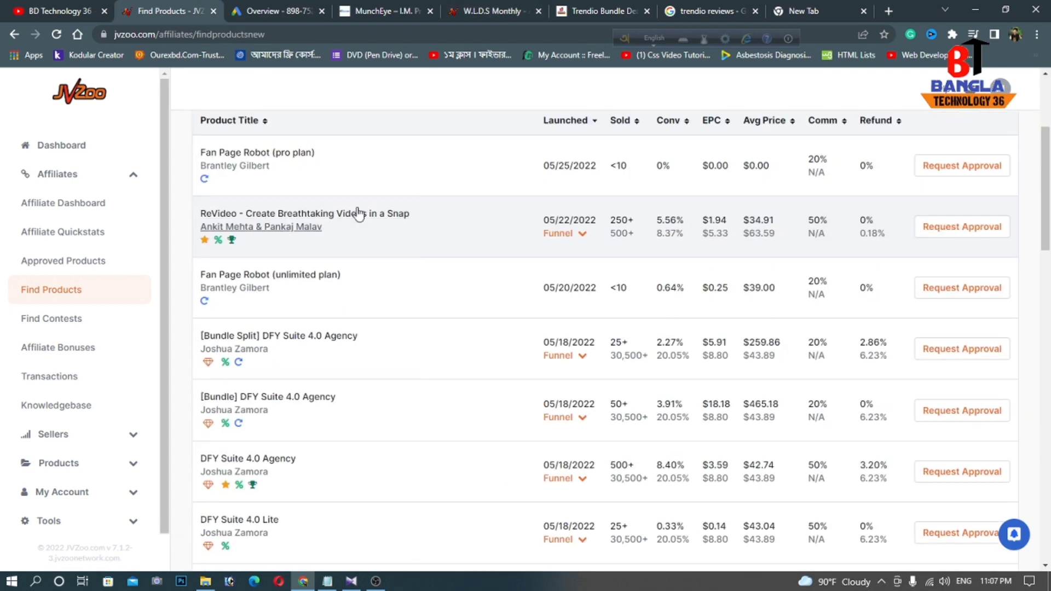
pyautogui.scroll(-1, 345, 214)
pyautogui.scroll(-5, 238, 213)
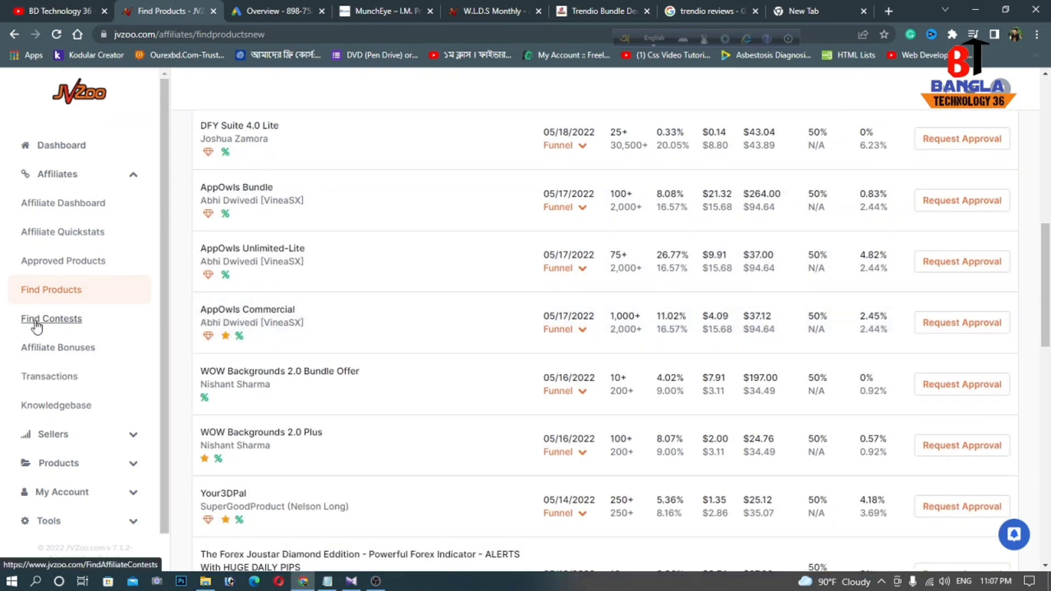
# Step: Go to the approved products list and open the Trendio Elite Monthly information page in a new browser tab
pyautogui.click(63, 262)
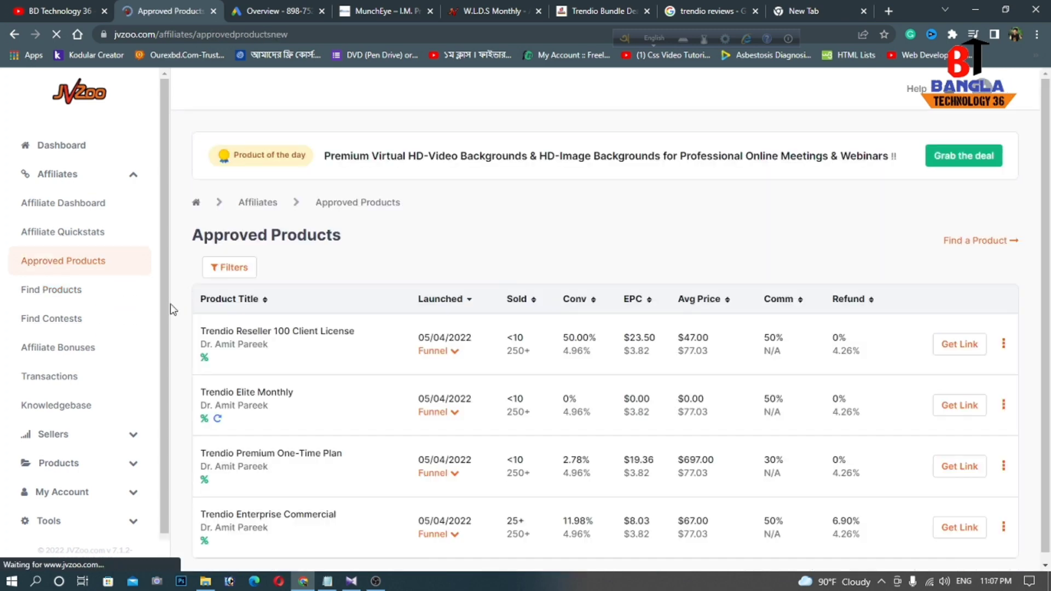
pyautogui.scroll(-3, 232, 296)
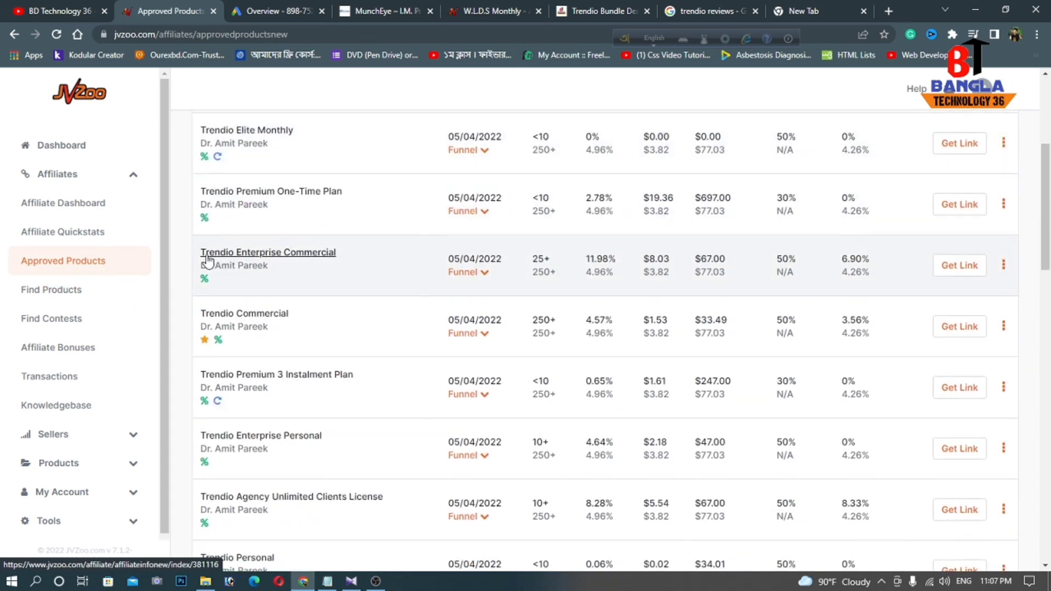
pyautogui.scroll(2, 211, 262)
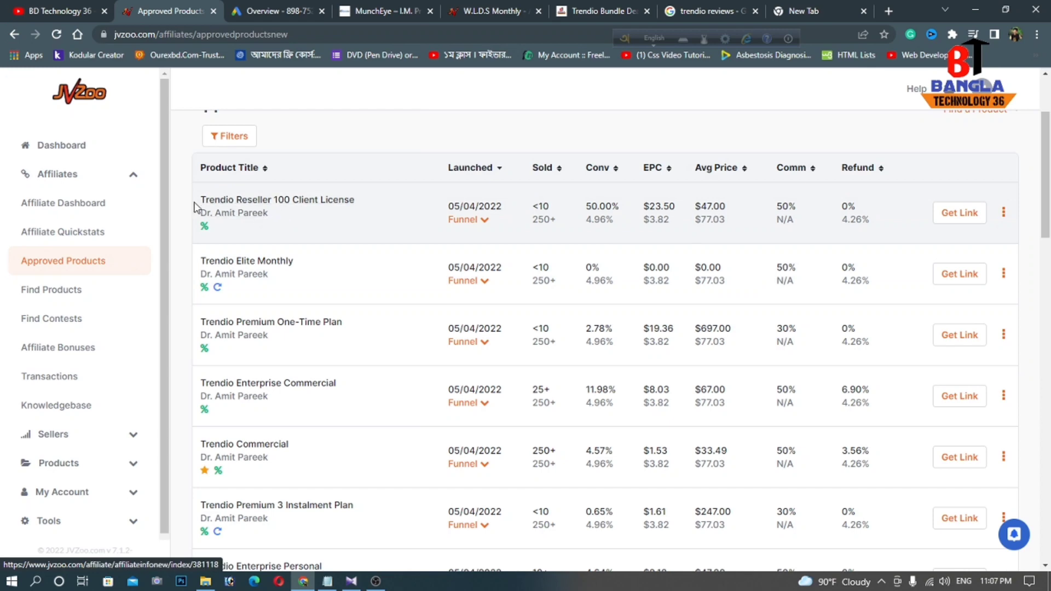
pyautogui.rightClick(246, 257)
pyautogui.click(298, 266)
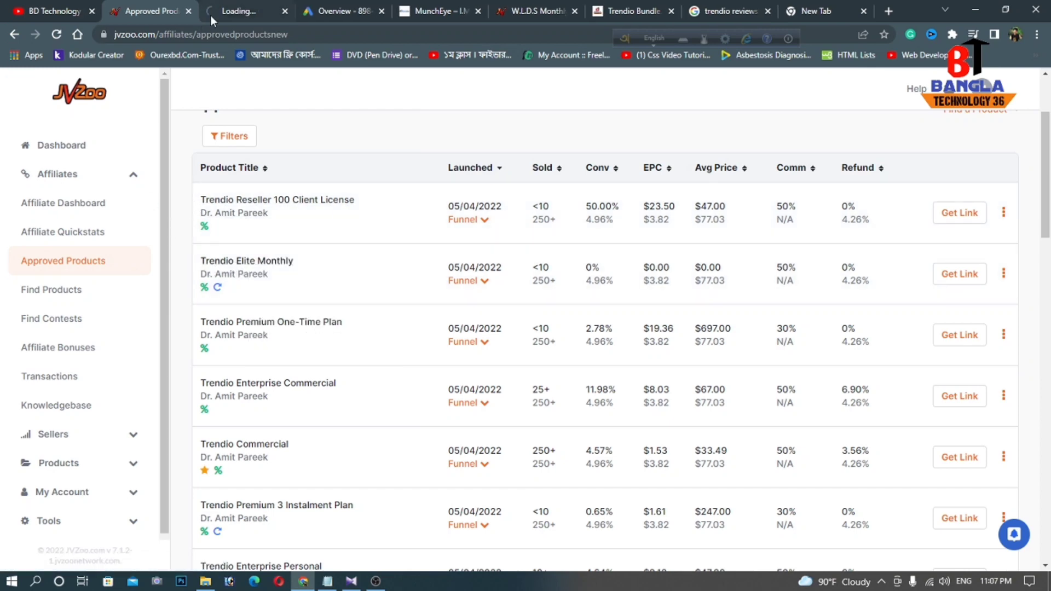
pyautogui.click(213, 13)
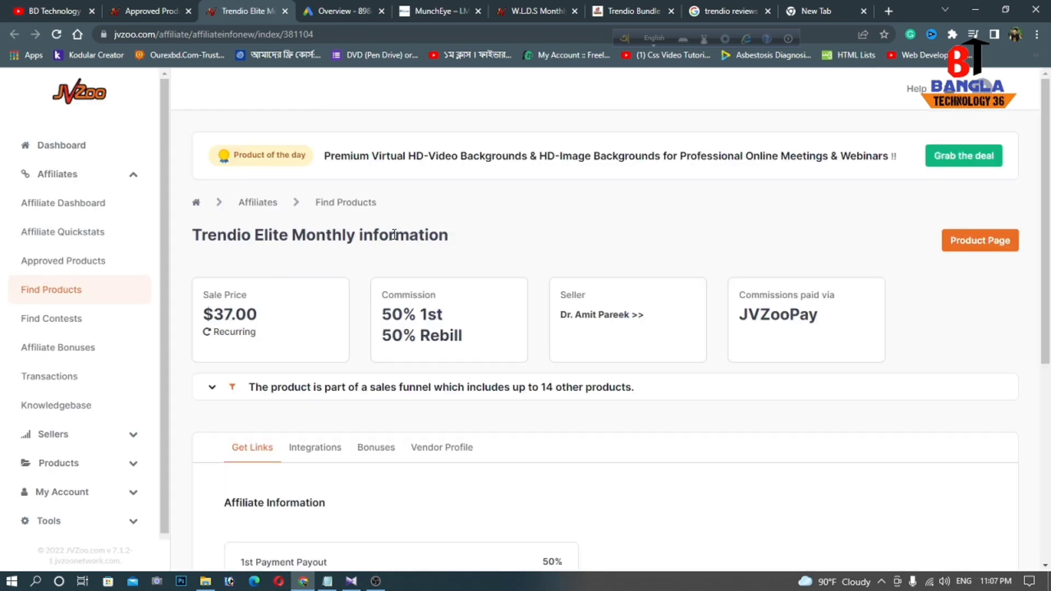
# Step: Examine the commission terms and payout percentages of Trendio Elite Monthly
pyautogui.scroll(-1, 395, 235)
pyautogui.moveTo(386, 256); pyautogui.dragTo(459, 263)
pyautogui.click(457, 286)
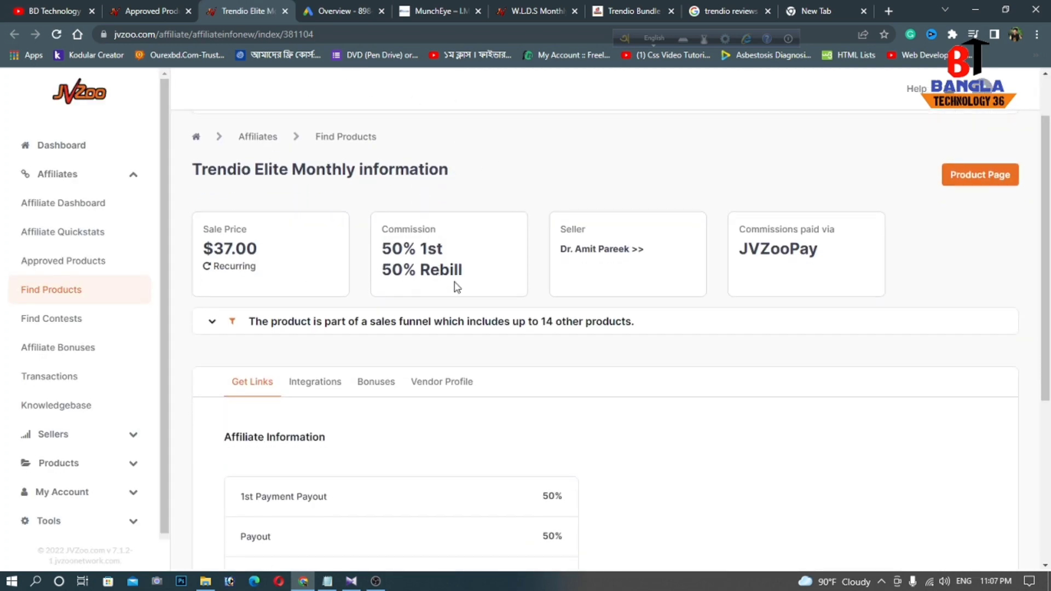
pyautogui.scroll(-4, 475, 274)
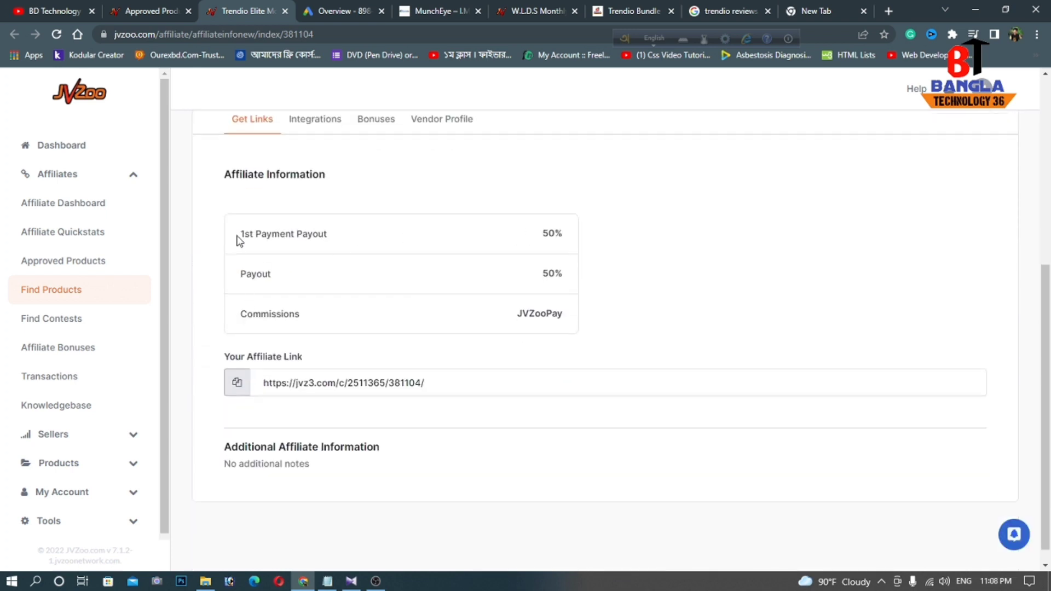
pyautogui.moveTo(239, 237); pyautogui.dragTo(356, 239)
pyautogui.moveTo(256, 275); pyautogui.dragTo(540, 275)
pyautogui.click(446, 316)
# Step: Look at the personal affiliate link given for Trendio Elite Monthly
pyautogui.scroll(-1, 492, 317)
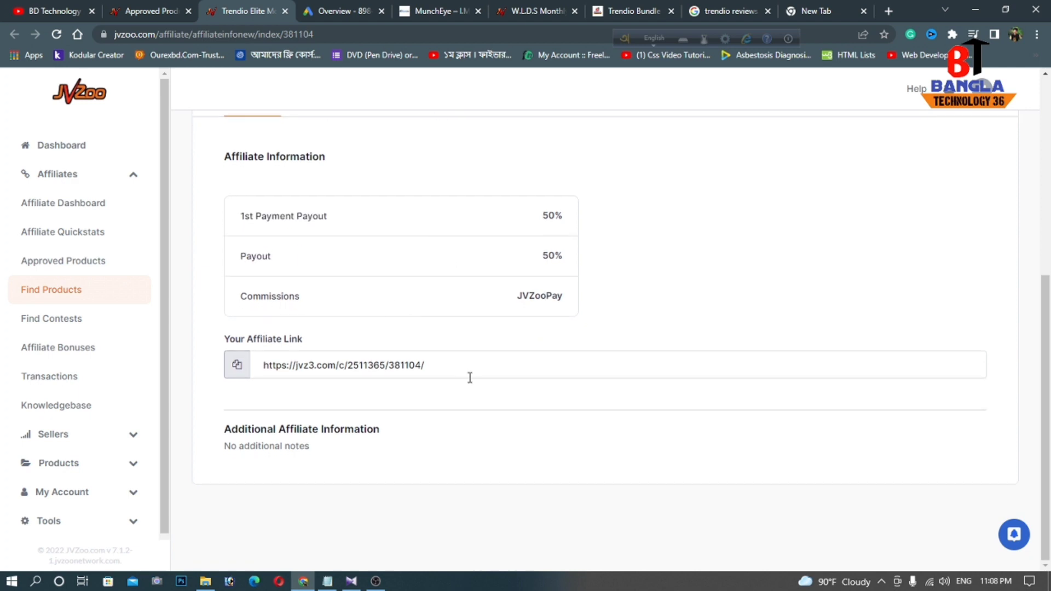
pyautogui.moveTo(448, 367); pyautogui.dragTo(278, 364)
pyautogui.click(433, 388)
pyautogui.scroll(3, 452, 328)
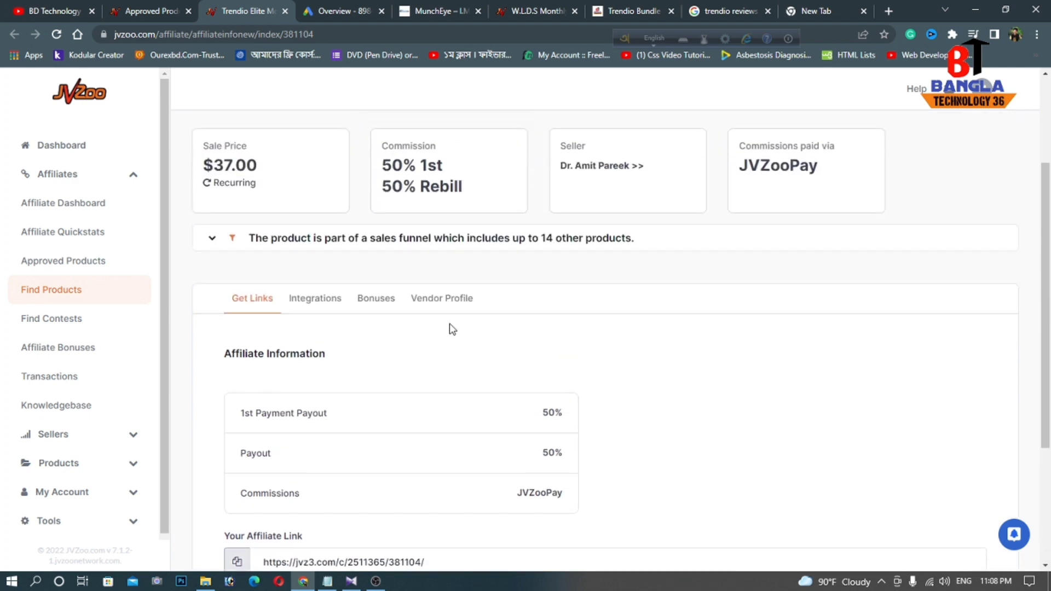
# Step: View the vendor profile of Trendio Elite Monthly and examine the seller's ranking and number of sales
pyautogui.click(457, 300)
pyautogui.scroll(-1, 328, 273)
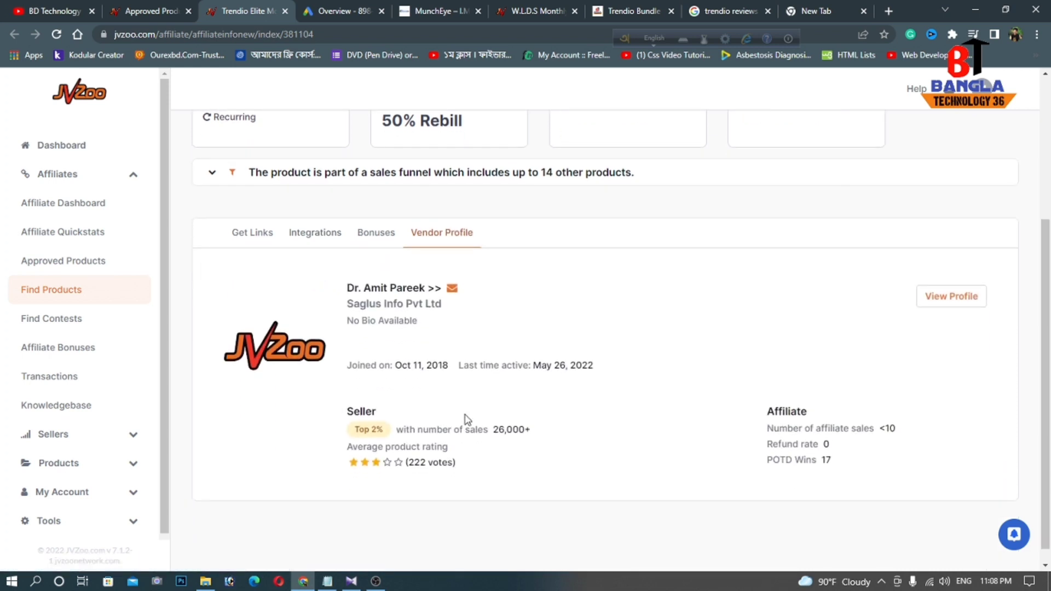
pyautogui.moveTo(355, 430); pyautogui.dragTo(392, 431)
pyautogui.click(563, 427)
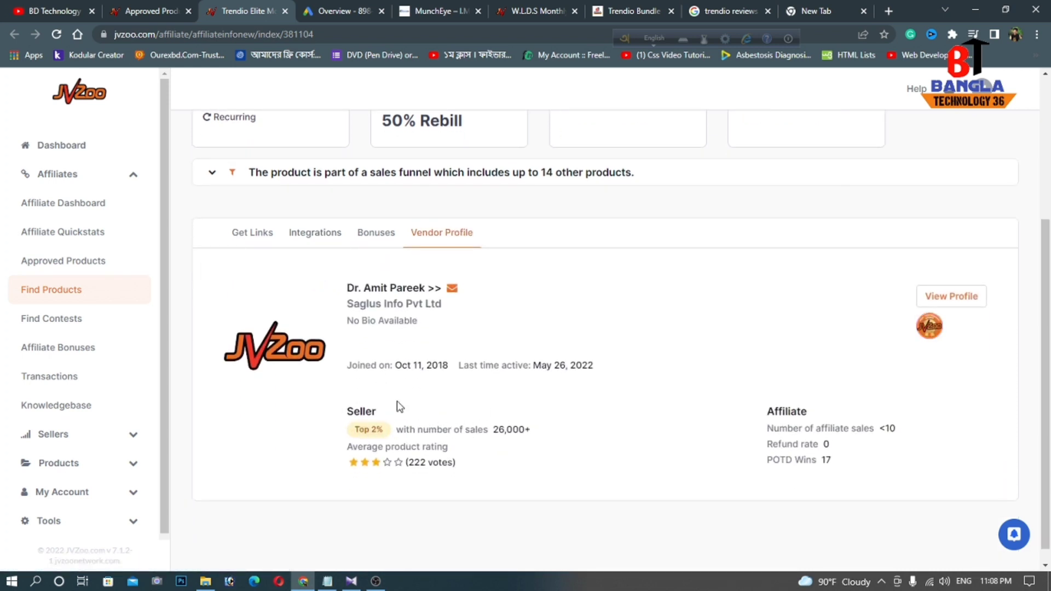
# Step: Return to the link details of Trendio Elite Monthly and point out the affiliate link field
pyautogui.scroll(3, 401, 407)
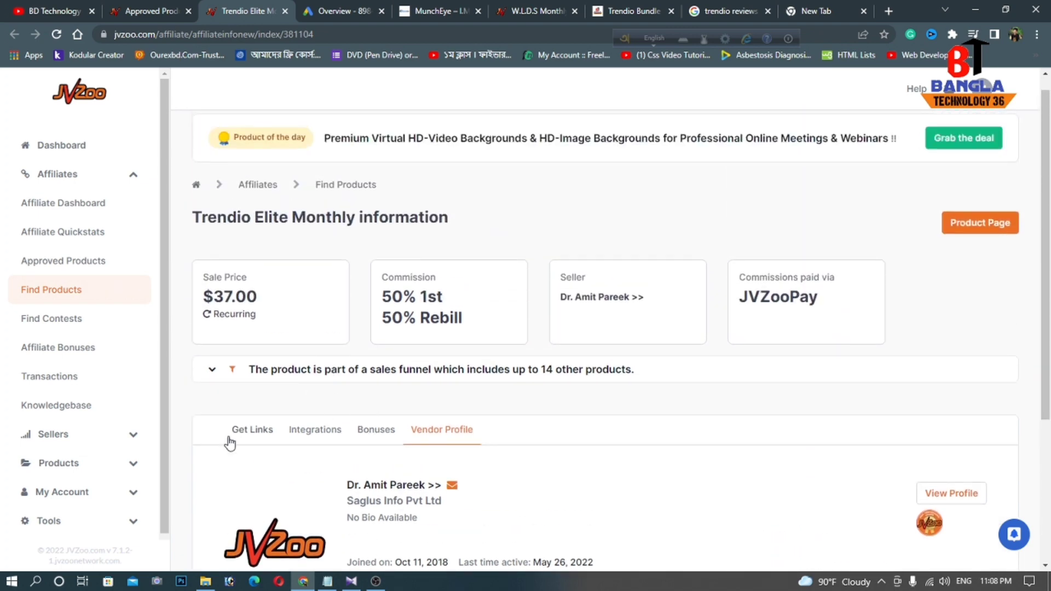
pyautogui.click(253, 431)
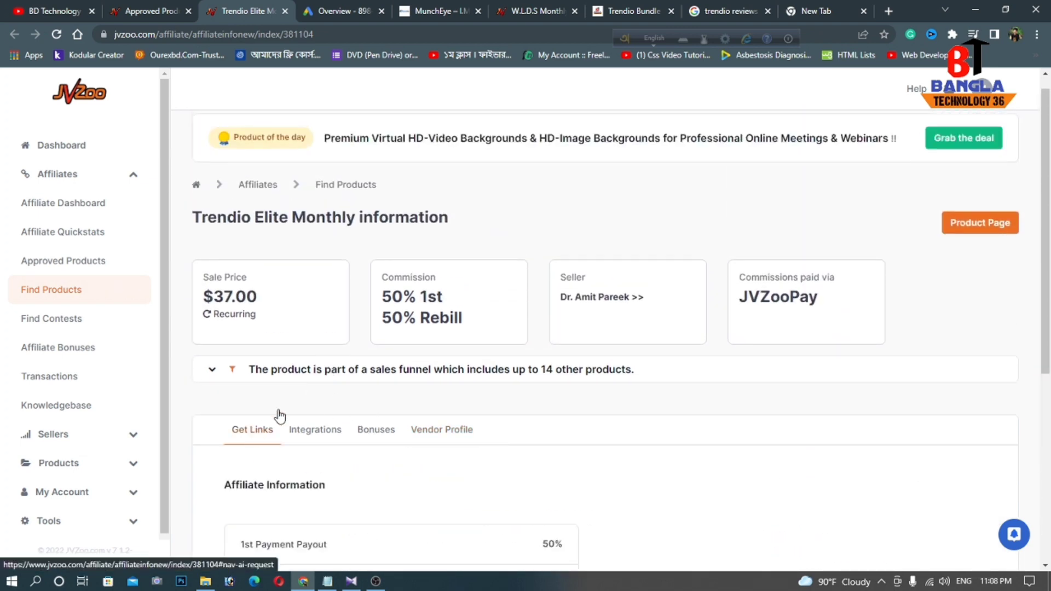
pyautogui.scroll(-4, 389, 348)
pyautogui.click(350, 431)
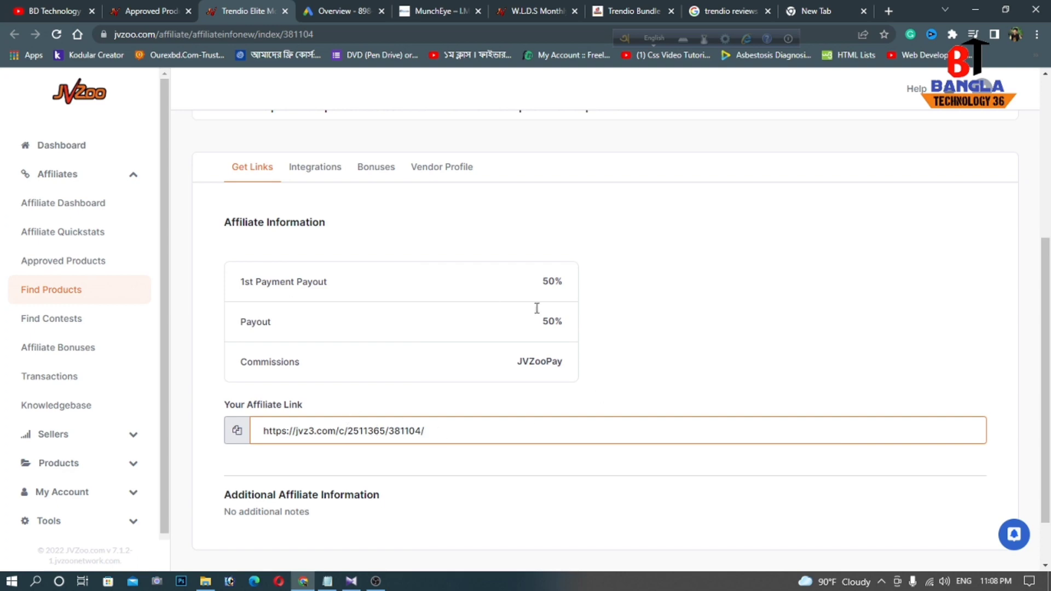
# Step: Expand the sales funnel of Trendio Elite Monthly, look over its other products, and collapse it again
pyautogui.scroll(4, 324, 272)
pyautogui.click(329, 310)
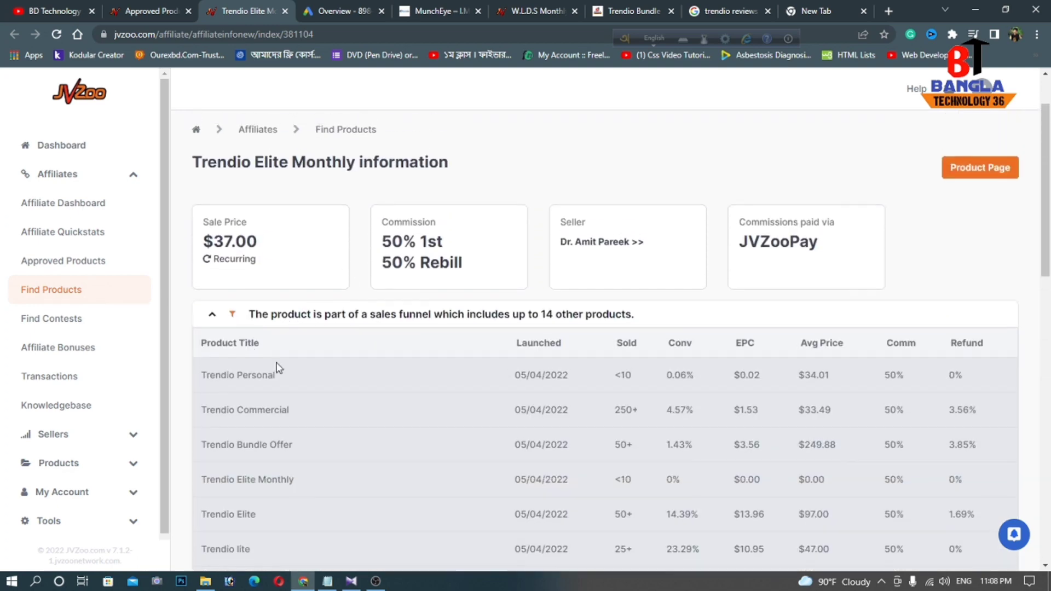
pyautogui.scroll(-2, 277, 368)
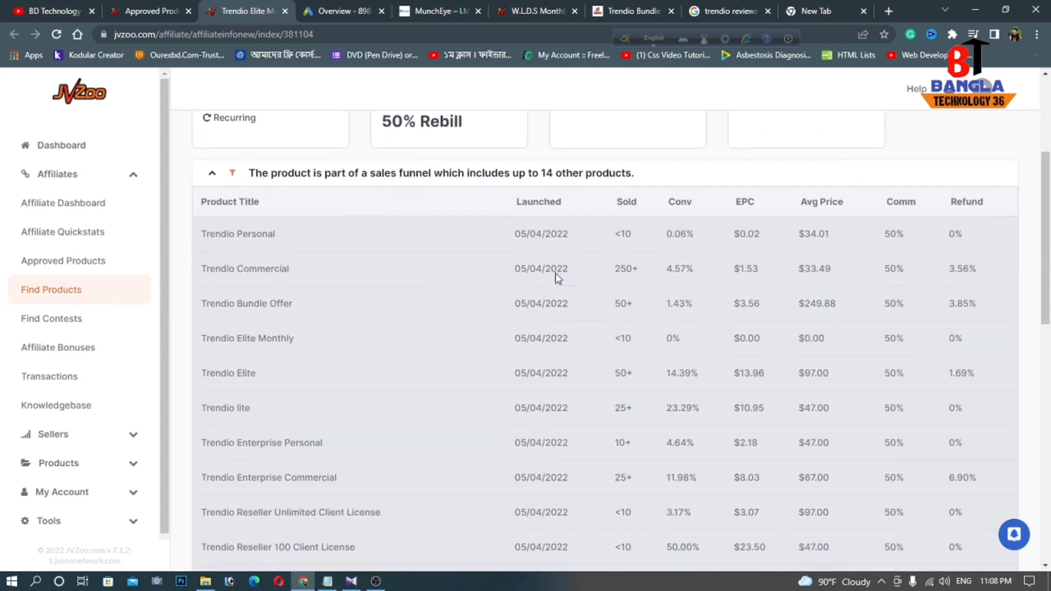
pyautogui.click(275, 178)
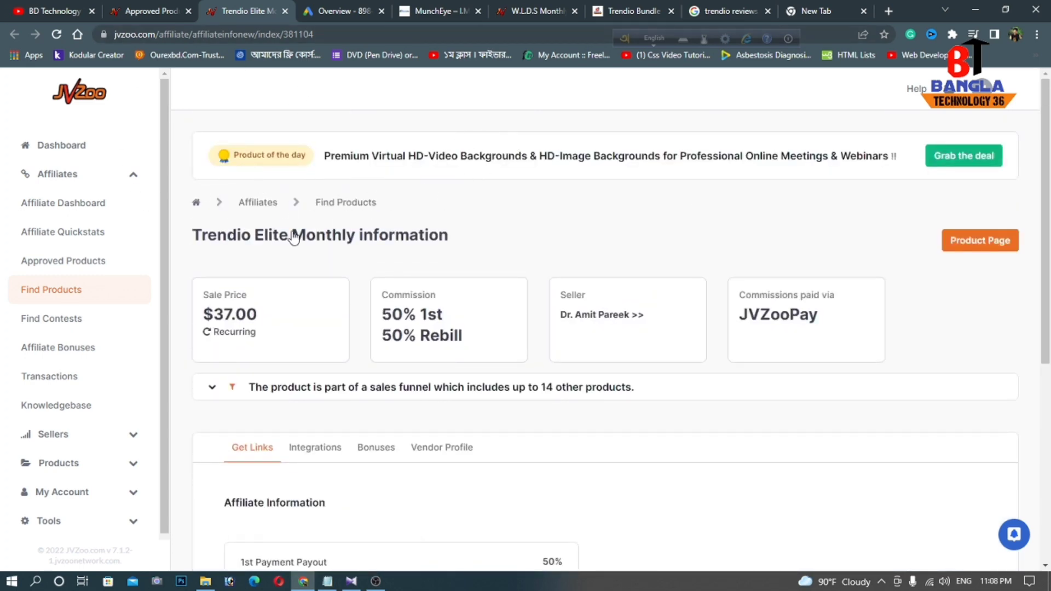
# Step: Switch to the Technology36 Trendio Bundle Deal review article and examine its title, offer image, coupon codes and upsell links
pyautogui.click(628, 13)
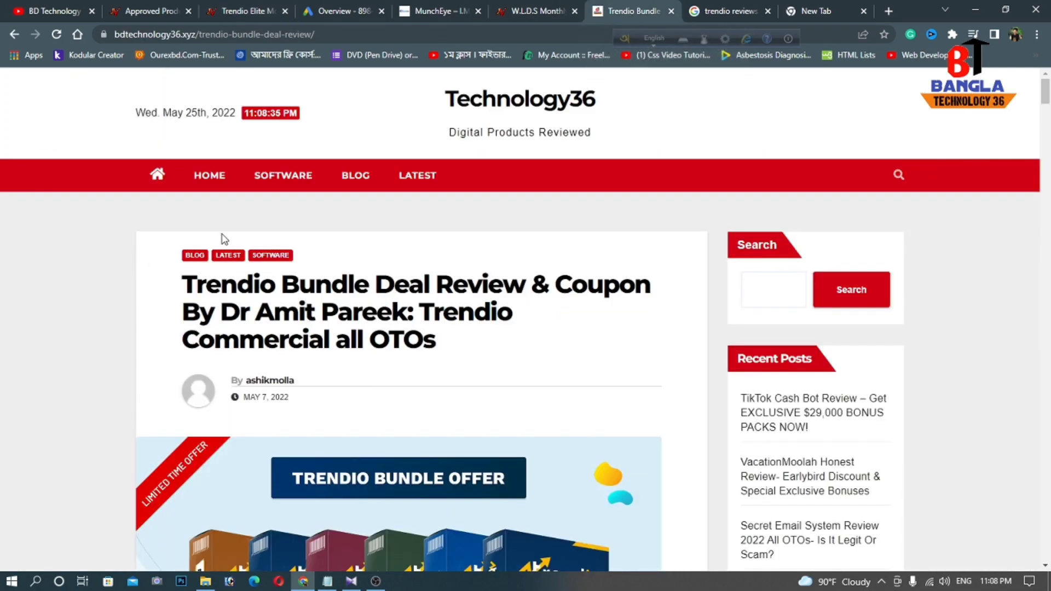
pyautogui.scroll(-9, 273, 228)
pyautogui.scroll(6, 243, 224)
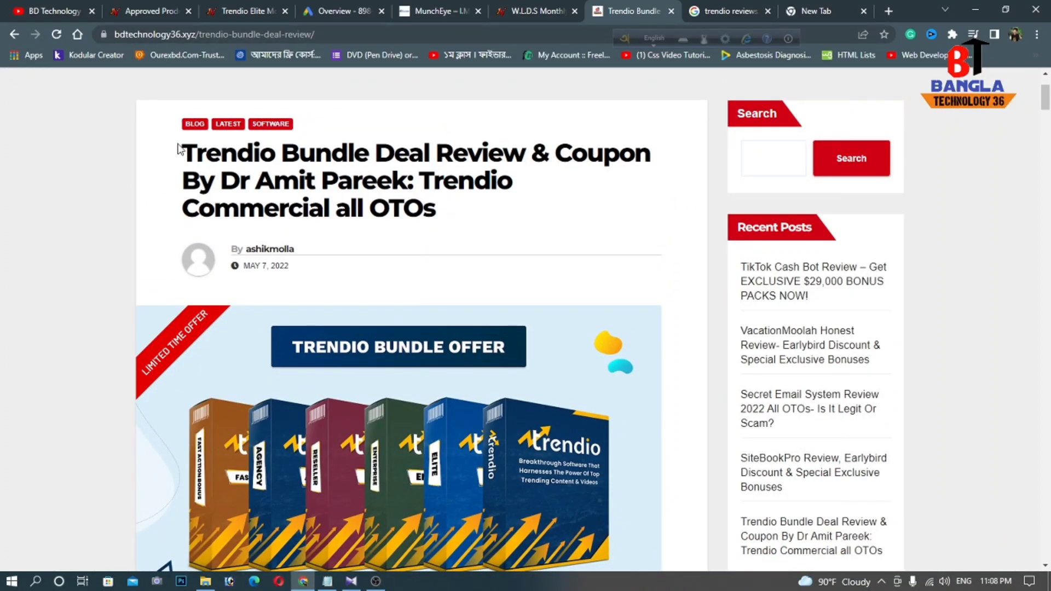
pyautogui.moveTo(180, 149); pyautogui.dragTo(442, 210)
pyautogui.click(443, 210)
pyautogui.scroll(-13, 329, 230)
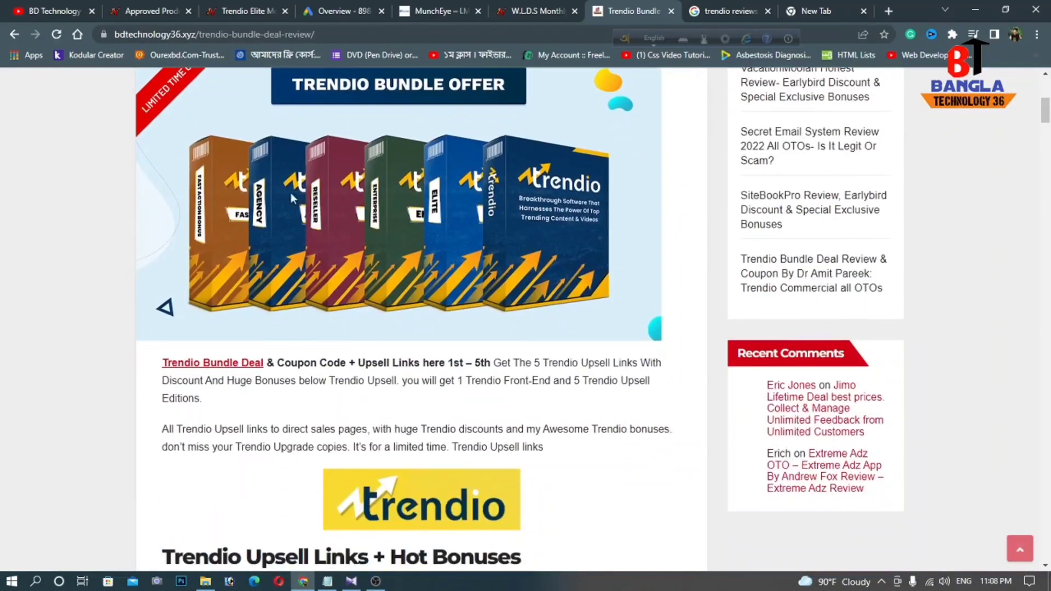
pyautogui.scroll(-7, 339, 249)
pyautogui.scroll(16, 305, 237)
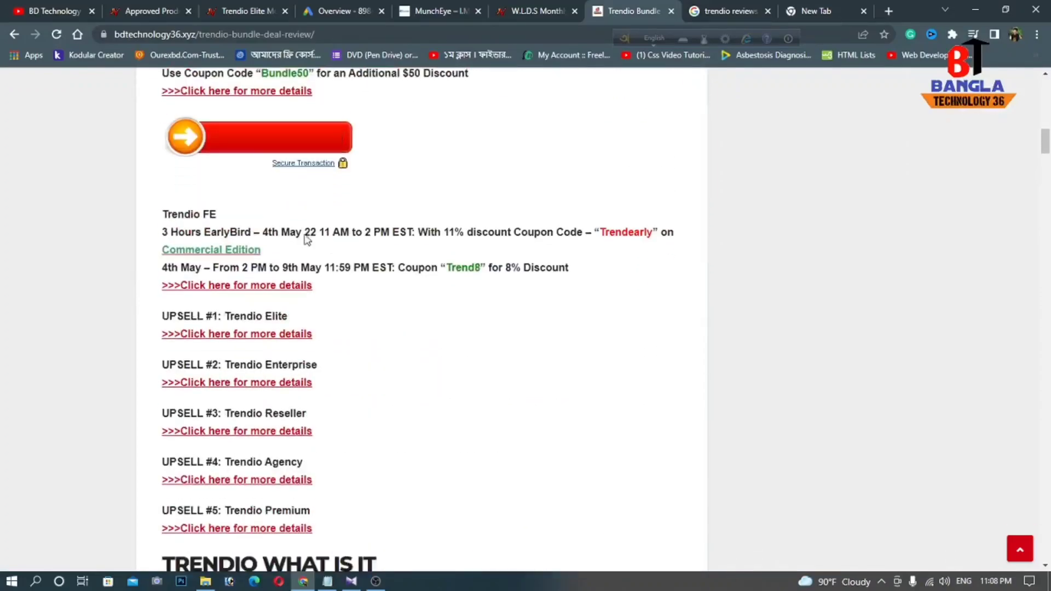
pyautogui.scroll(5, 356, 159)
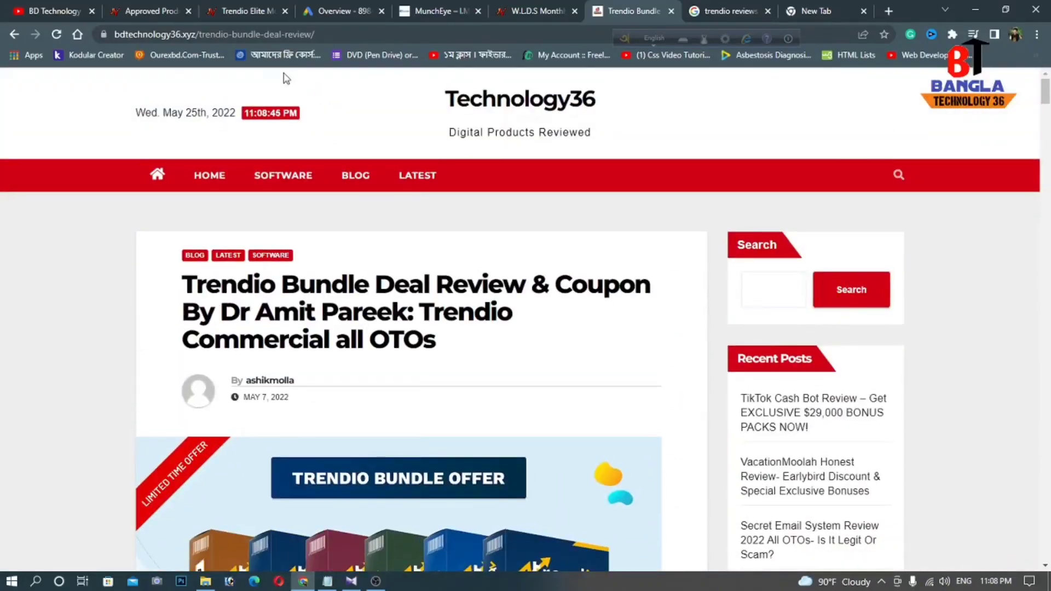
# Step: Return to the Trendio Elite Monthly information and open its product sales page in a new browser tab
pyautogui.click(224, 11)
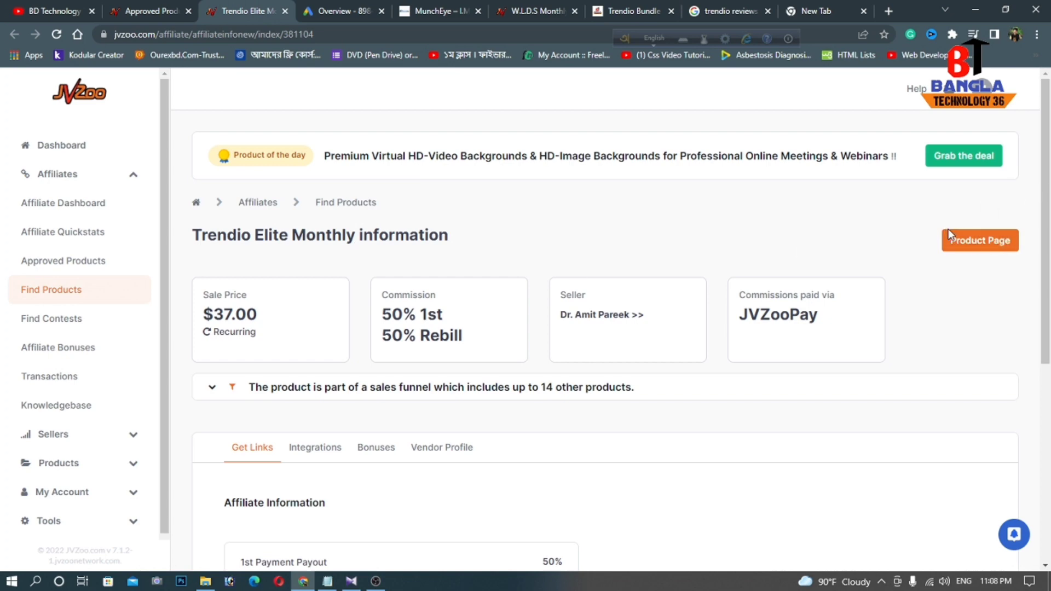
pyautogui.rightClick(965, 246)
pyautogui.click(952, 250)
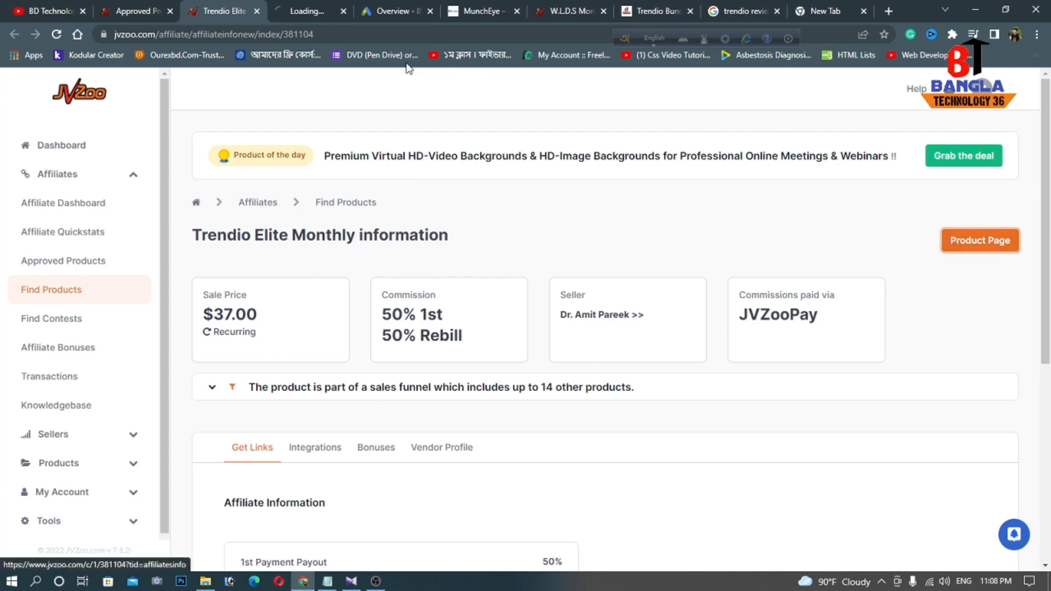
pyautogui.click(307, 10)
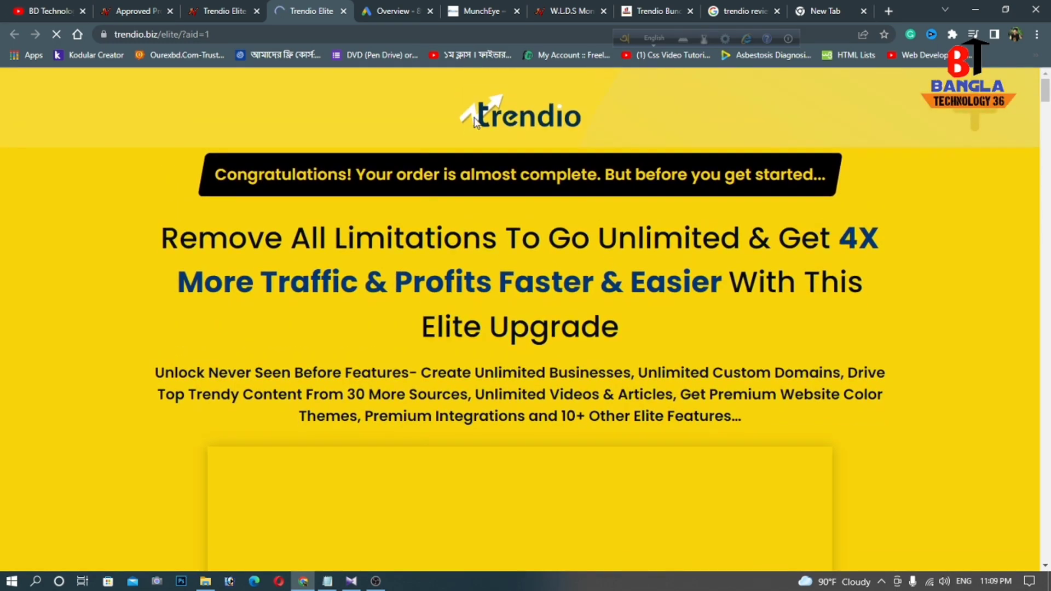
pyautogui.scroll(-2, 221, 188)
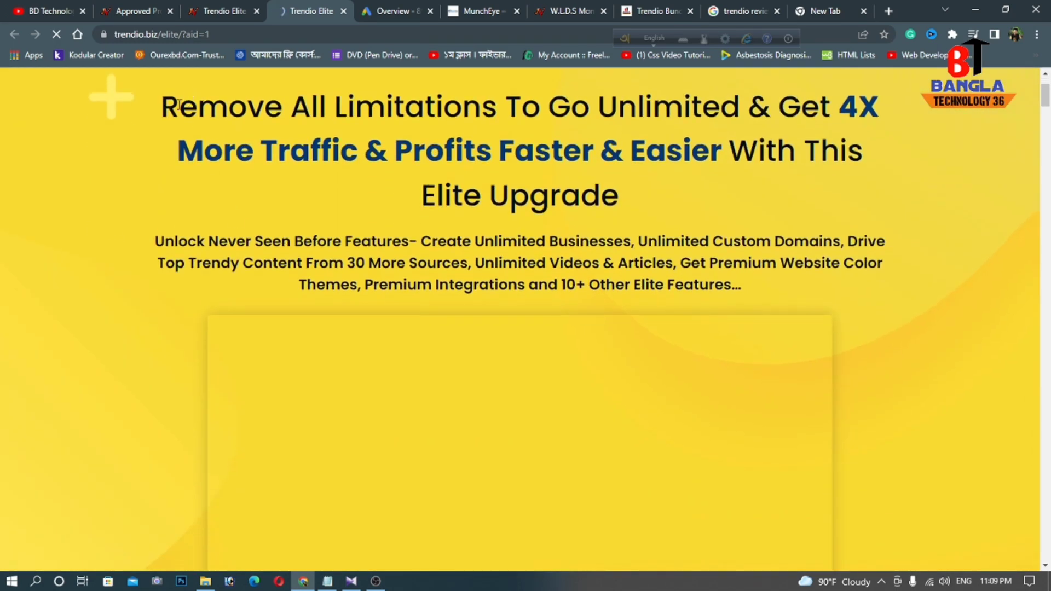
# Step: Examine the Trendio Elite sales page, from its headline and feature list down to the numbered feature sections
pyautogui.moveTo(179, 104); pyautogui.dragTo(674, 214)
pyautogui.click(673, 214)
pyautogui.scroll(-9, 602, 214)
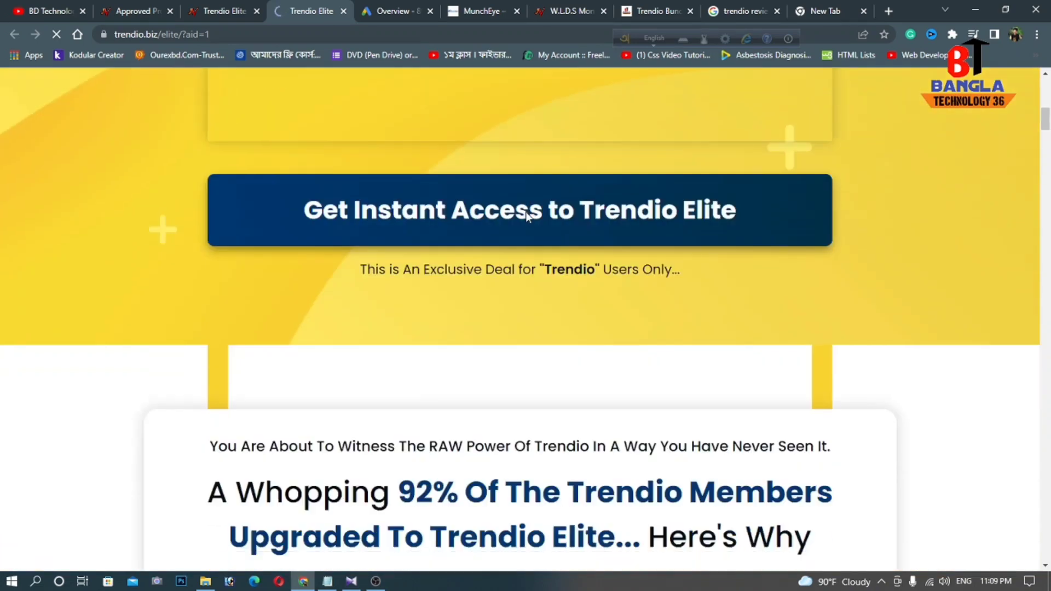
pyautogui.scroll(-1, 447, 162)
pyautogui.scroll(-7, 470, 160)
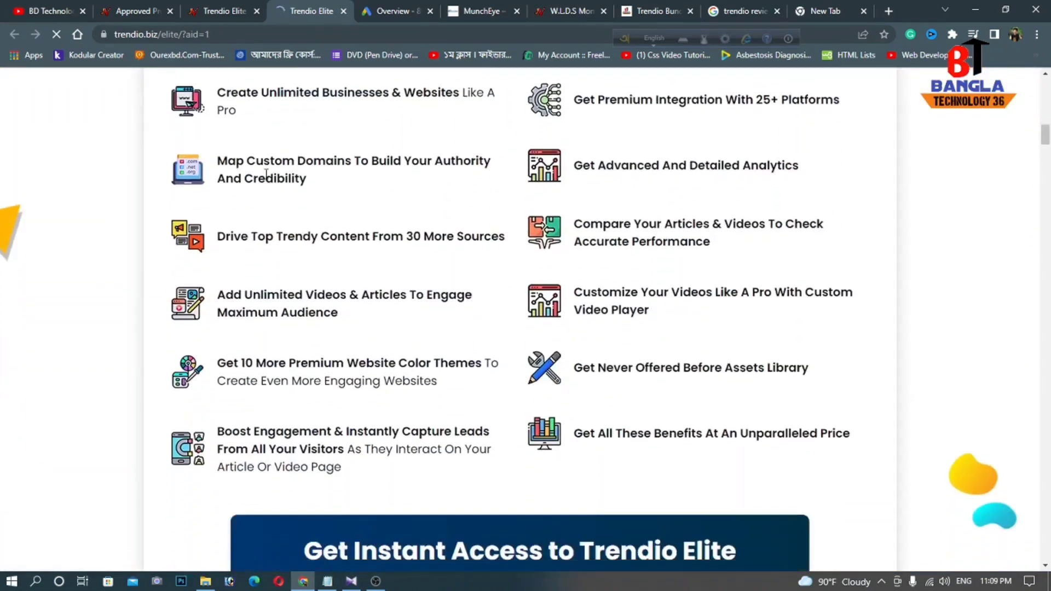
pyautogui.moveTo(225, 90); pyautogui.dragTo(770, 427)
pyautogui.scroll(-18, 633, 347)
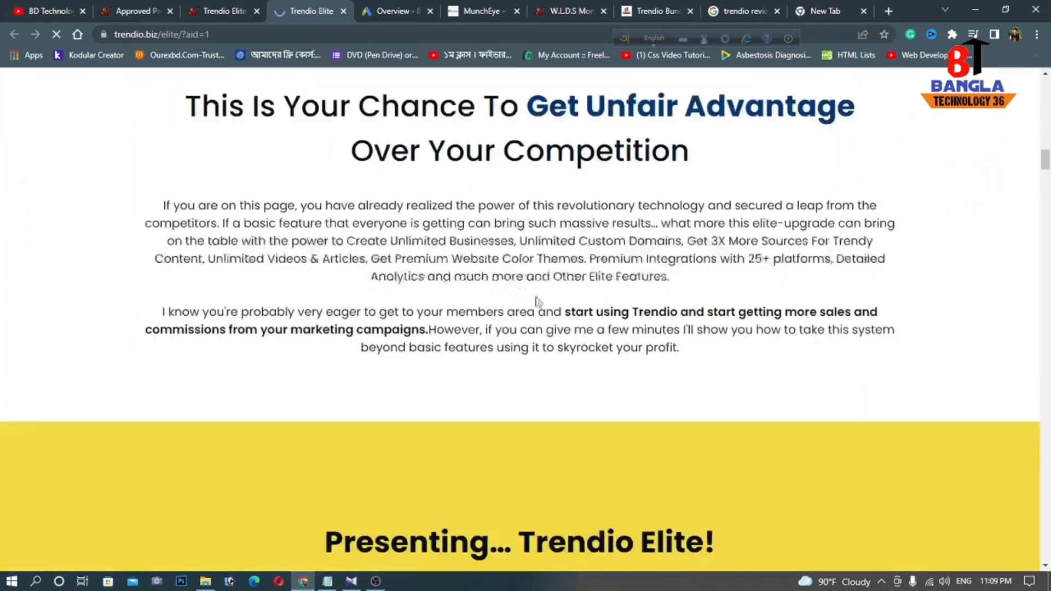
pyautogui.scroll(-20, 487, 266)
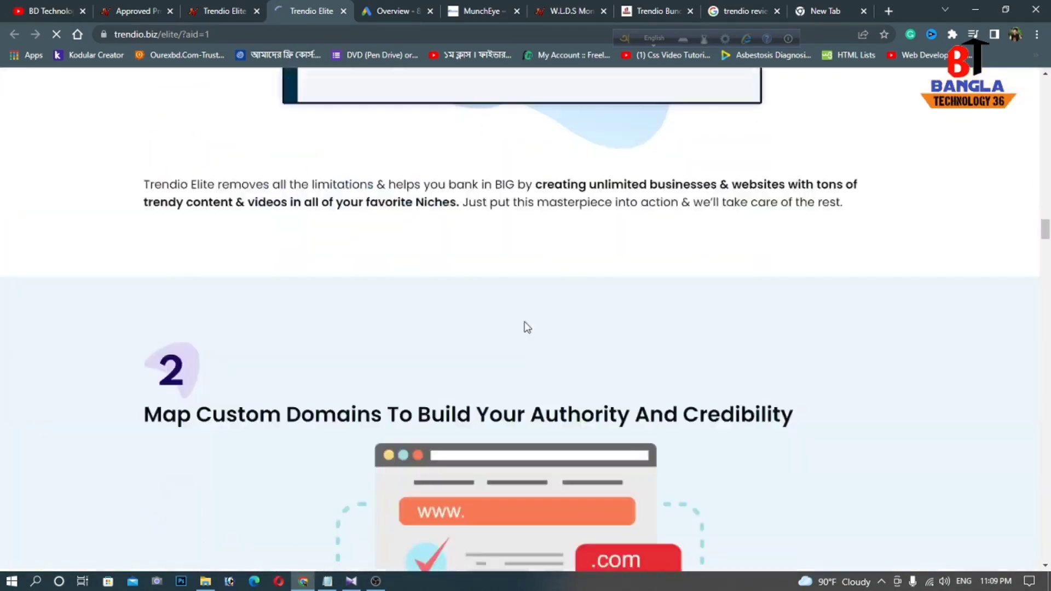
pyautogui.scroll(-3, 630, 258)
pyautogui.scroll(5, 652, 157)
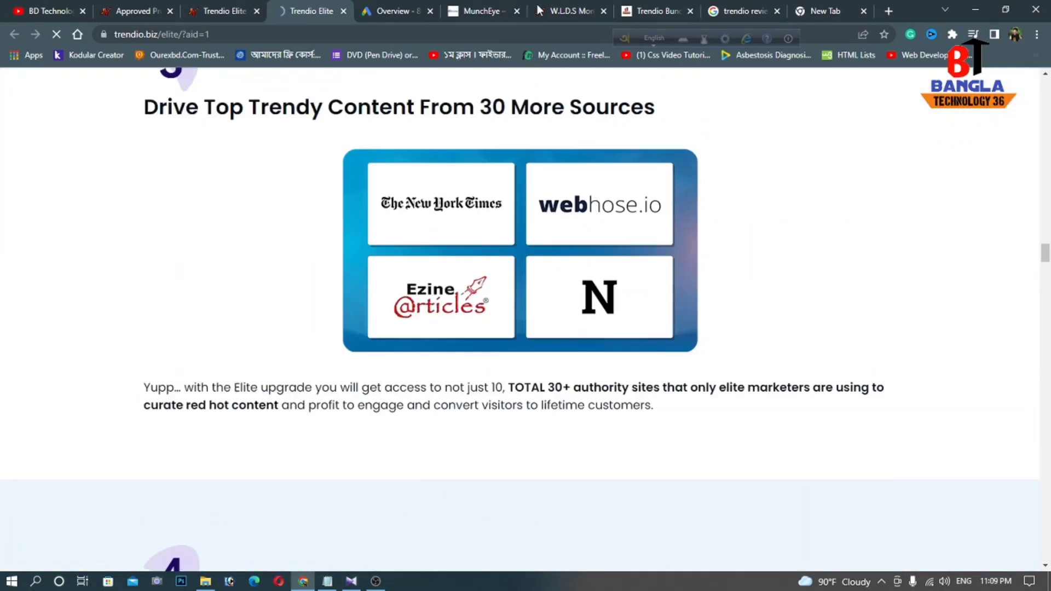
# Step: Switch to the Trendio Bundle Deal review article, read through its links, product details, pricing and FAQs, and return to its beginning
pyautogui.click(635, 15)
pyautogui.scroll(-10, 309, 295)
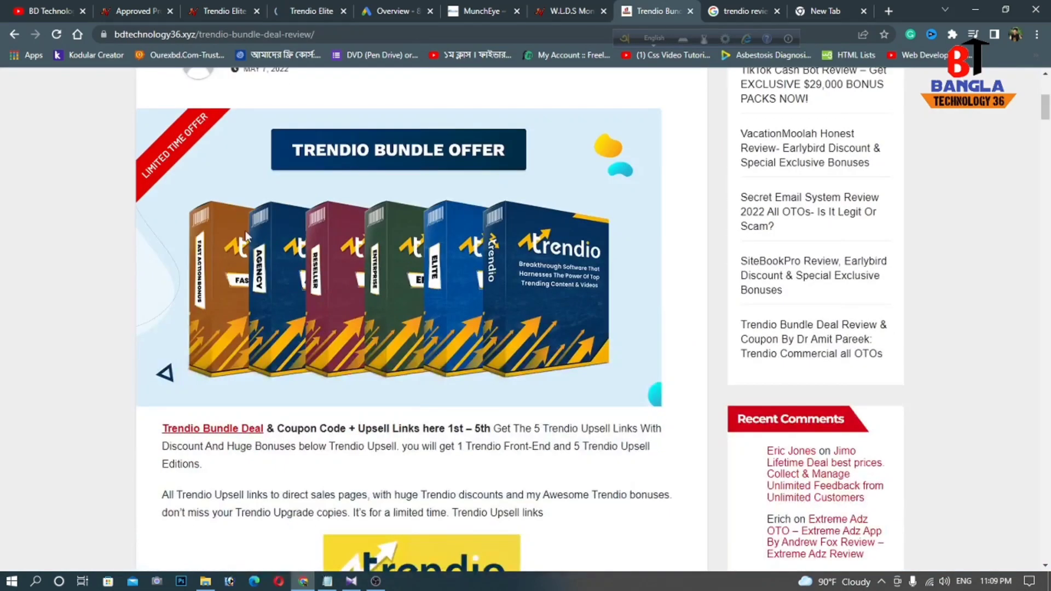
pyautogui.scroll(-5, 315, 293)
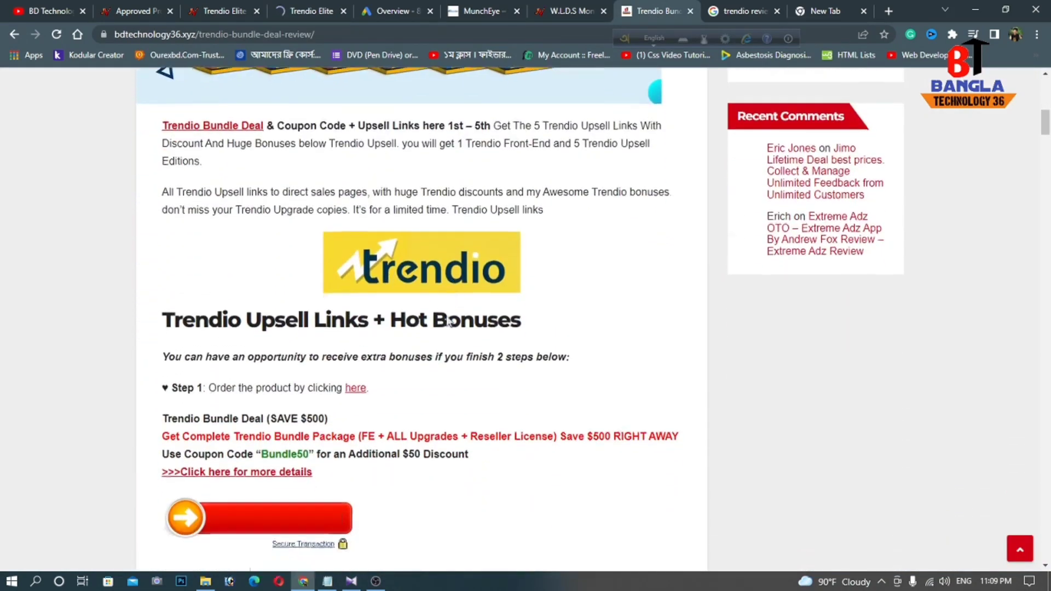
pyautogui.scroll(-20, 246, 247)
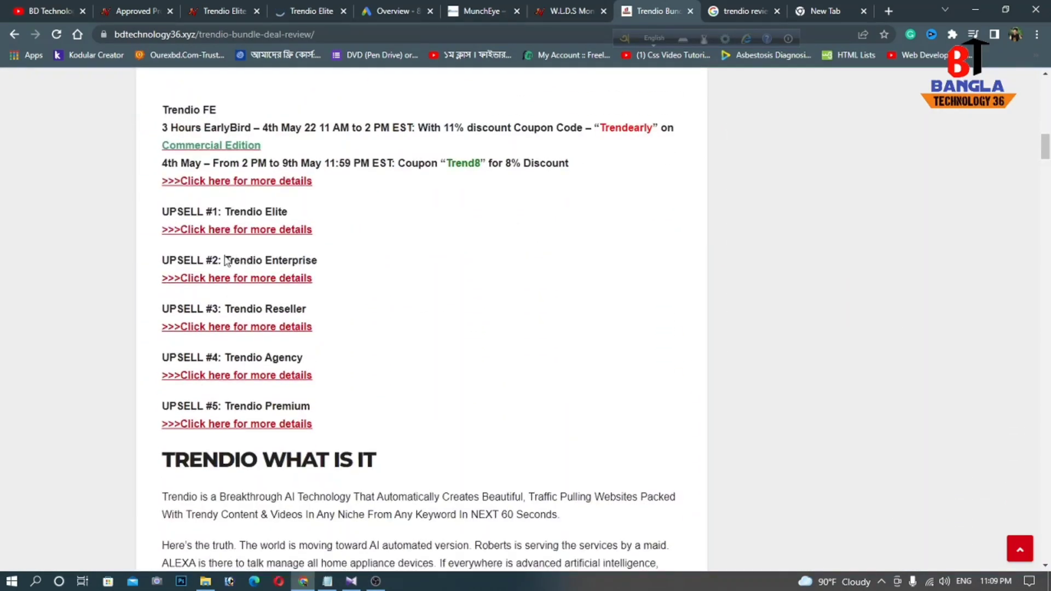
pyautogui.scroll(-20, 438, 337)
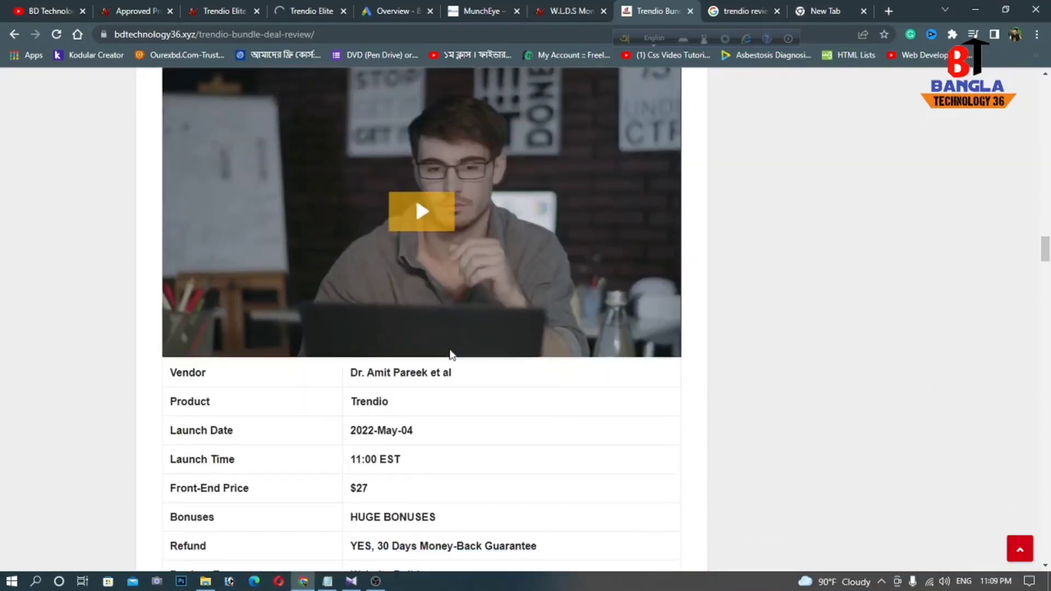
pyautogui.scroll(-20, 445, 360)
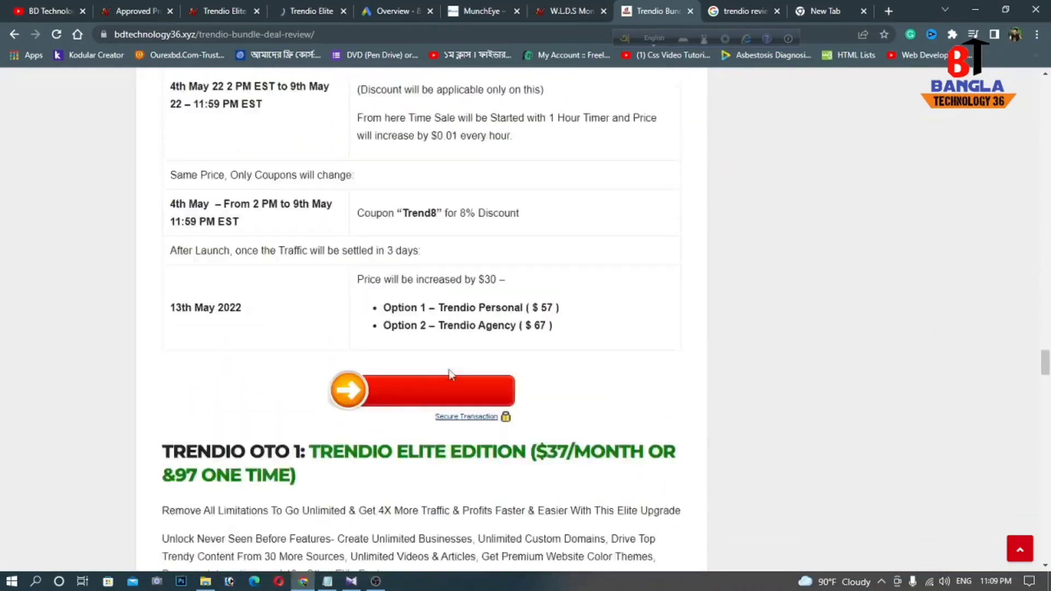
pyautogui.scroll(-20, 664, 448)
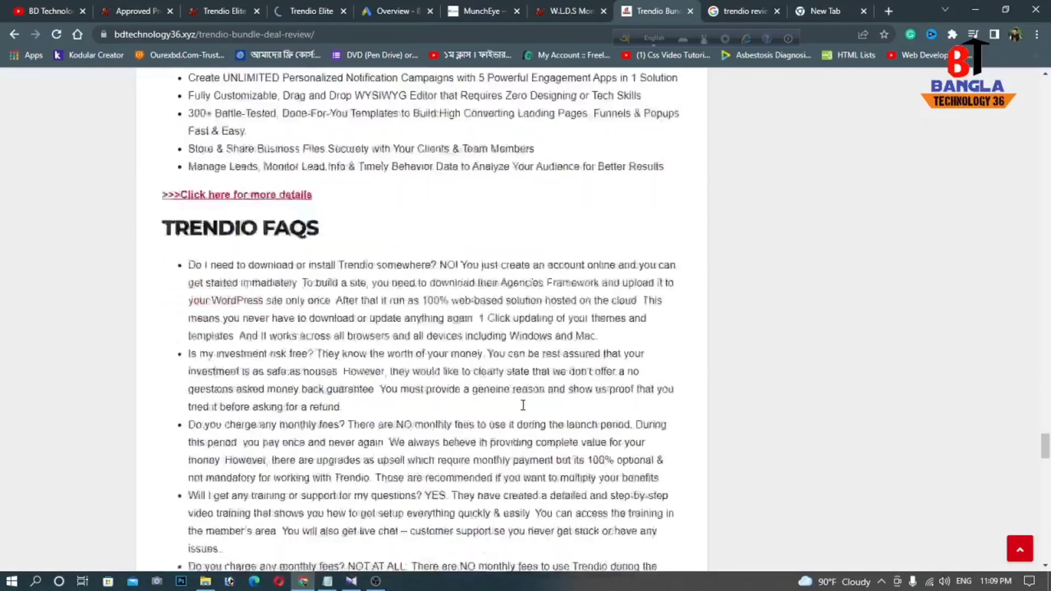
pyautogui.scroll(10, 723, 383)
pyautogui.scroll(10, 722, 312)
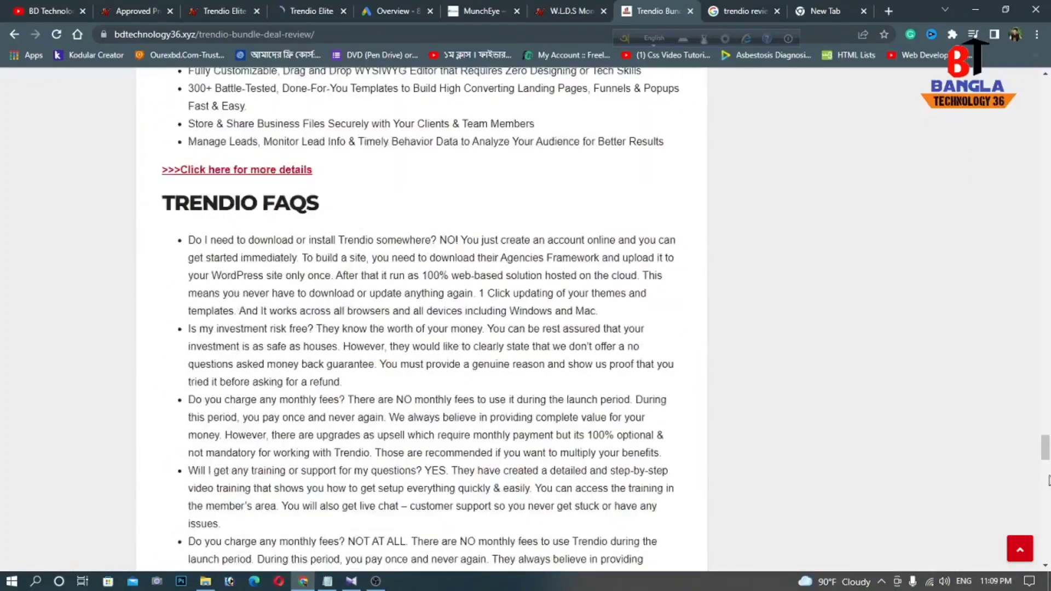
pyautogui.click(1020, 549)
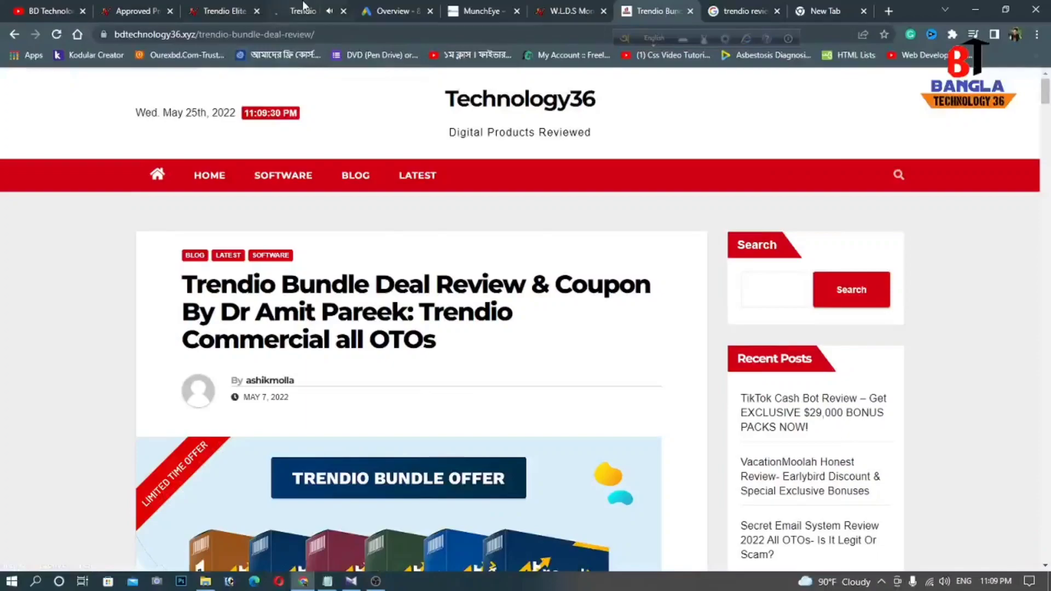
# Step: Return to the Trendio Elite sales page, pause its promotional video, and go back to the page's headline
pyautogui.click(303, 11)
pyautogui.scroll(20, 471, 424)
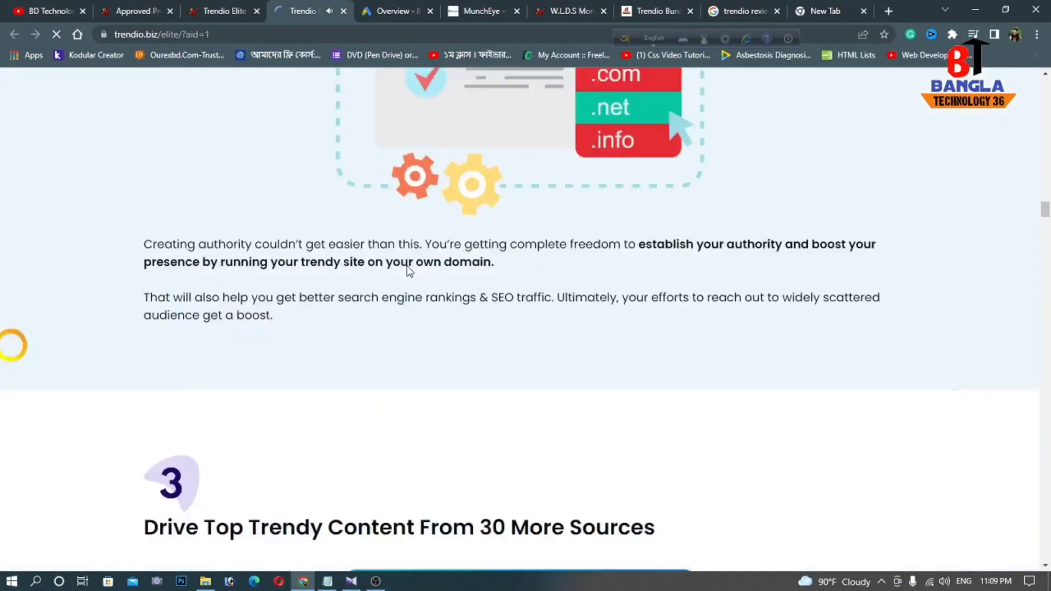
pyautogui.scroll(-20, 458, 277)
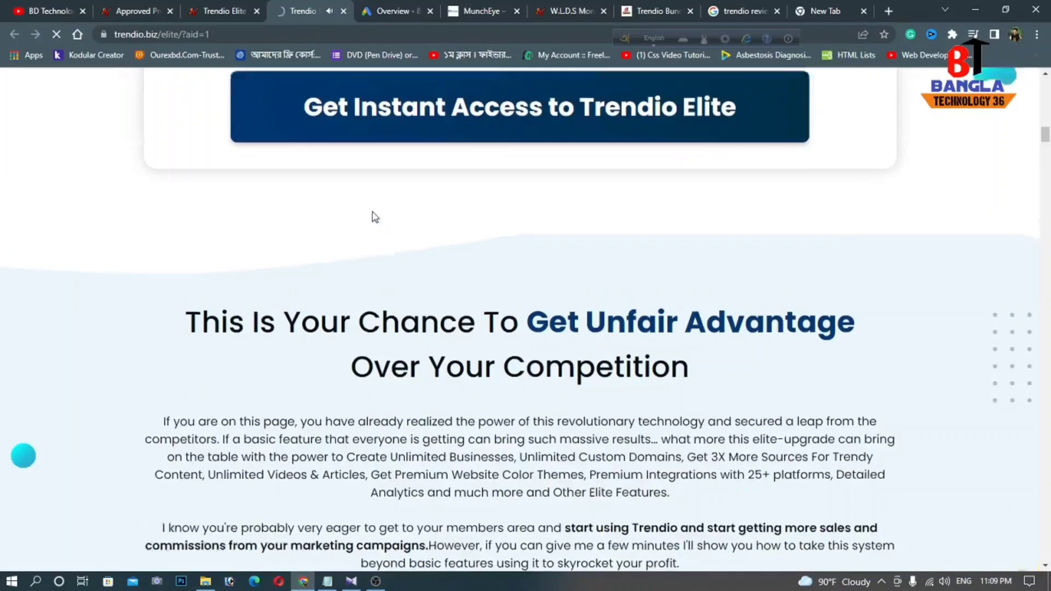
pyautogui.scroll(12, 370, 215)
pyautogui.scroll(-3, 507, 258)
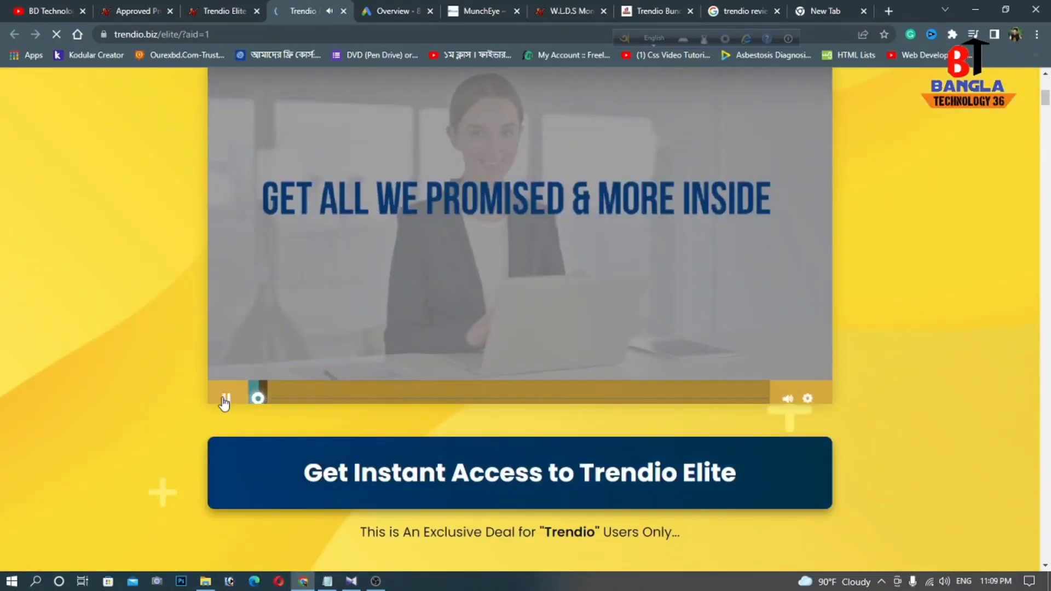
pyautogui.click(227, 391)
pyautogui.scroll(7, 528, 453)
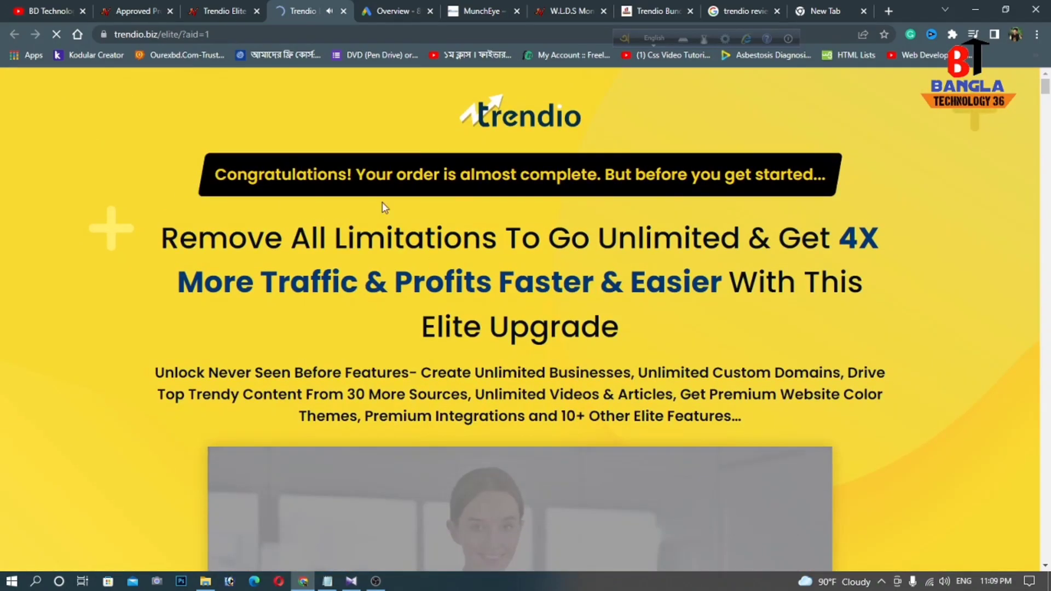
# Step: Revisit the JVZoo information and sales page of Trendio Elite, ending on the Trendio Bundle Deal review article
pyautogui.click(225, 8)
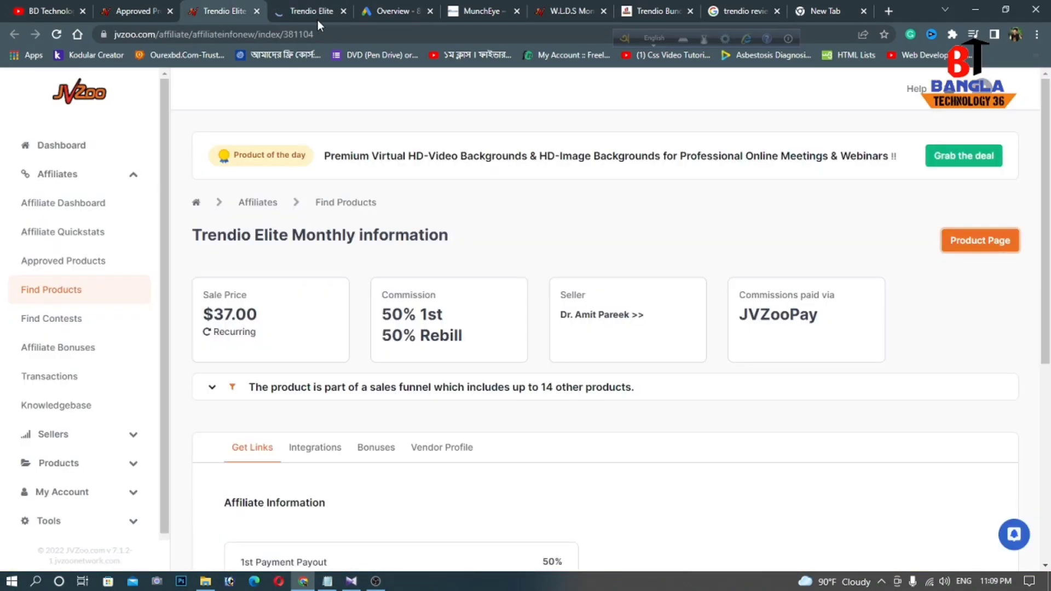
pyautogui.click(307, 7)
pyautogui.click(624, 9)
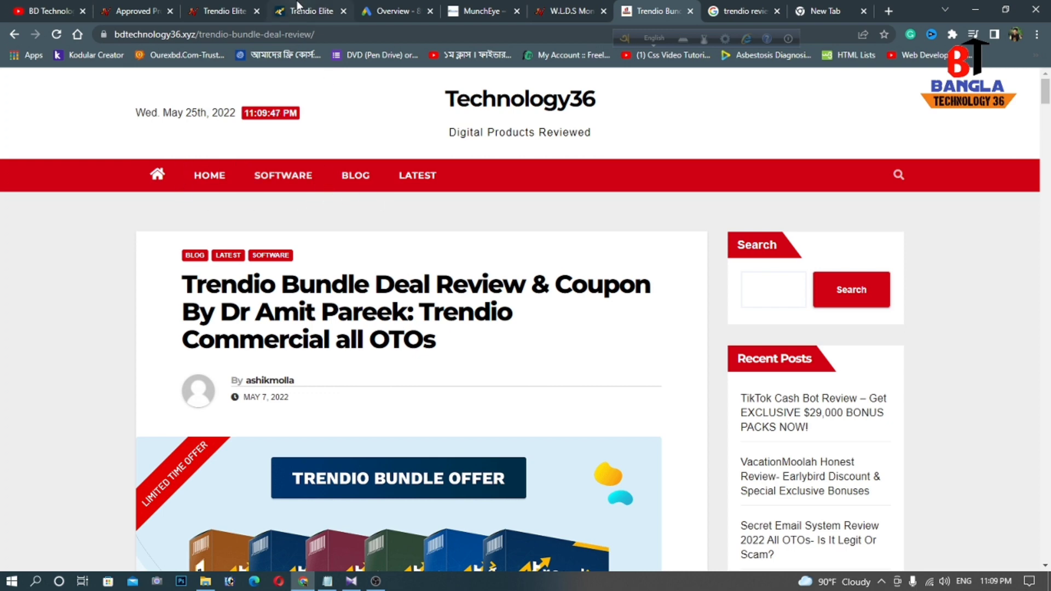
# Step: Switch to the Google Ads overview, hide the account alerts, and look over the campaign summary
pyautogui.click(387, 14)
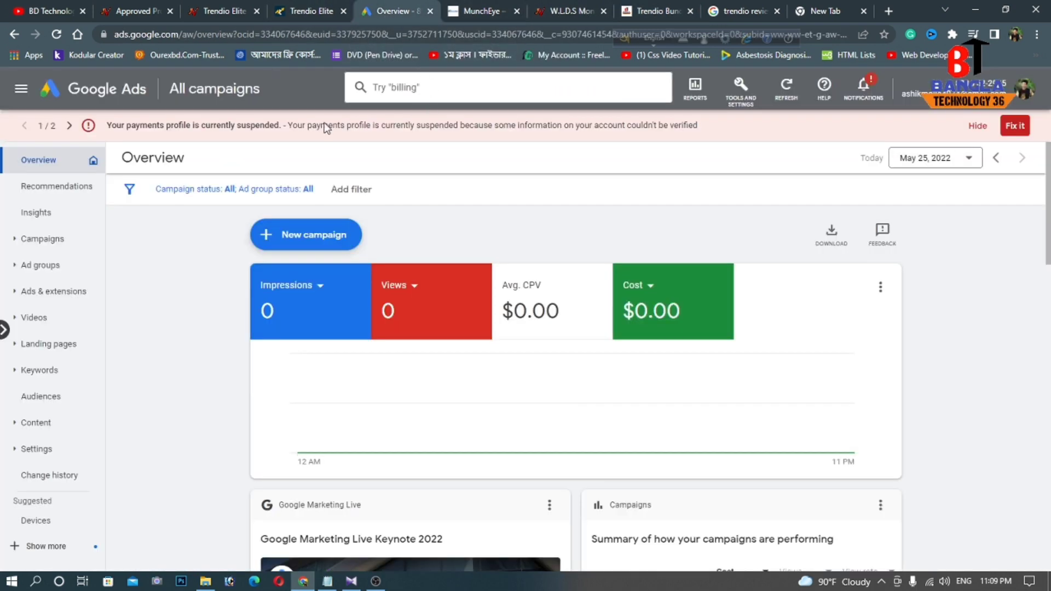
pyautogui.click(967, 130)
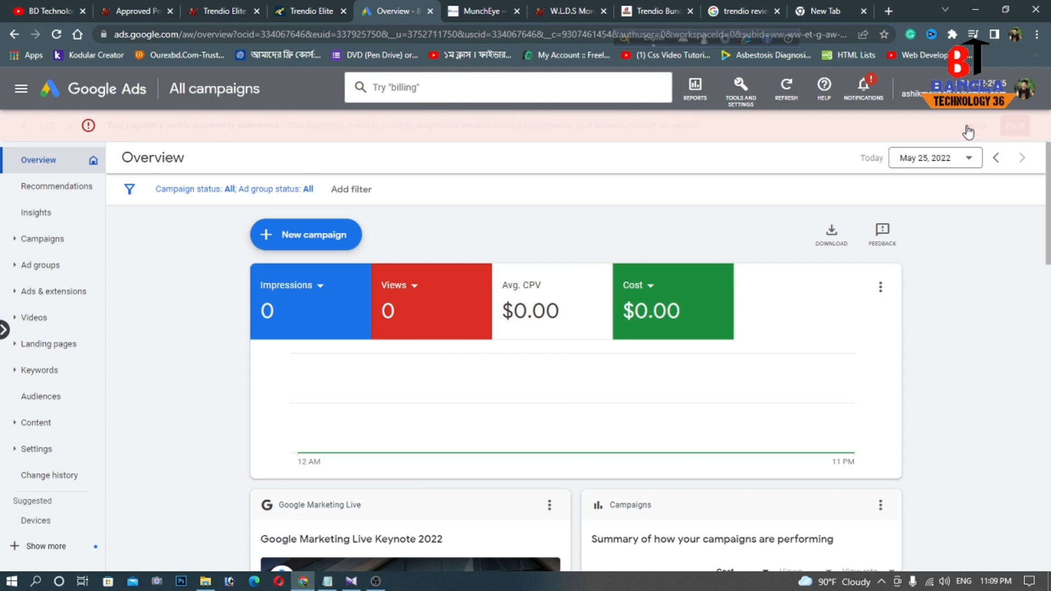
pyautogui.click(953, 125)
pyautogui.scroll(-5, 570, 188)
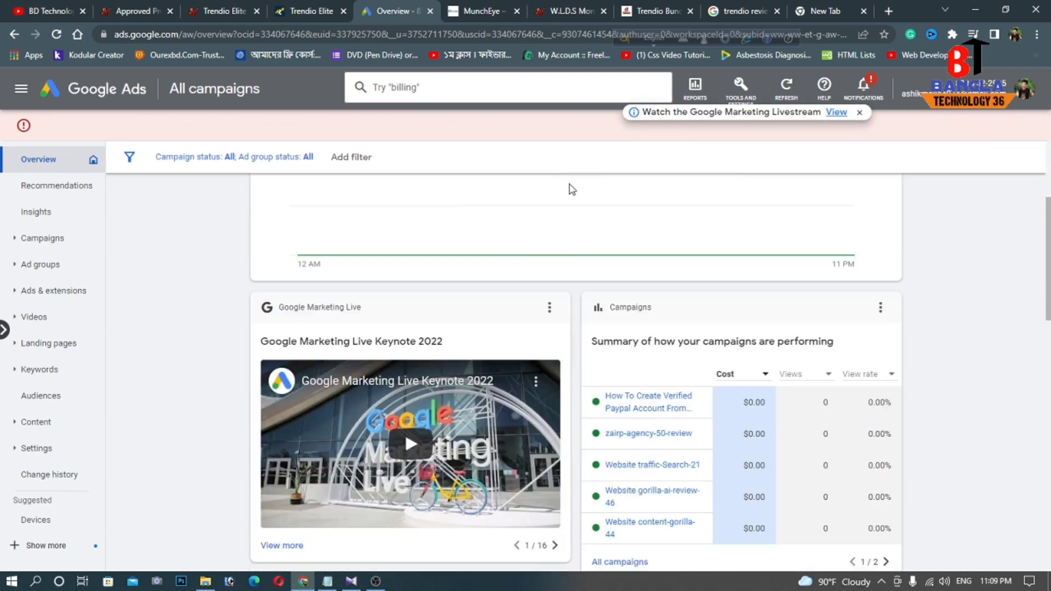
pyautogui.scroll(5, 367, 242)
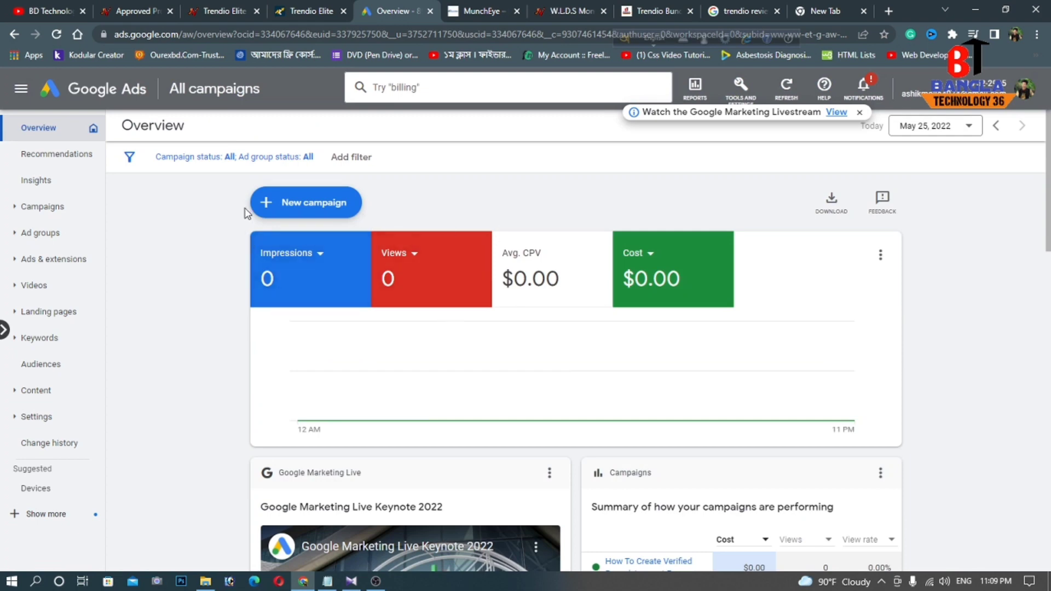
# Step: Start a new campaign without a goal's guidance and choose Search as the campaign type
pyautogui.click(298, 207)
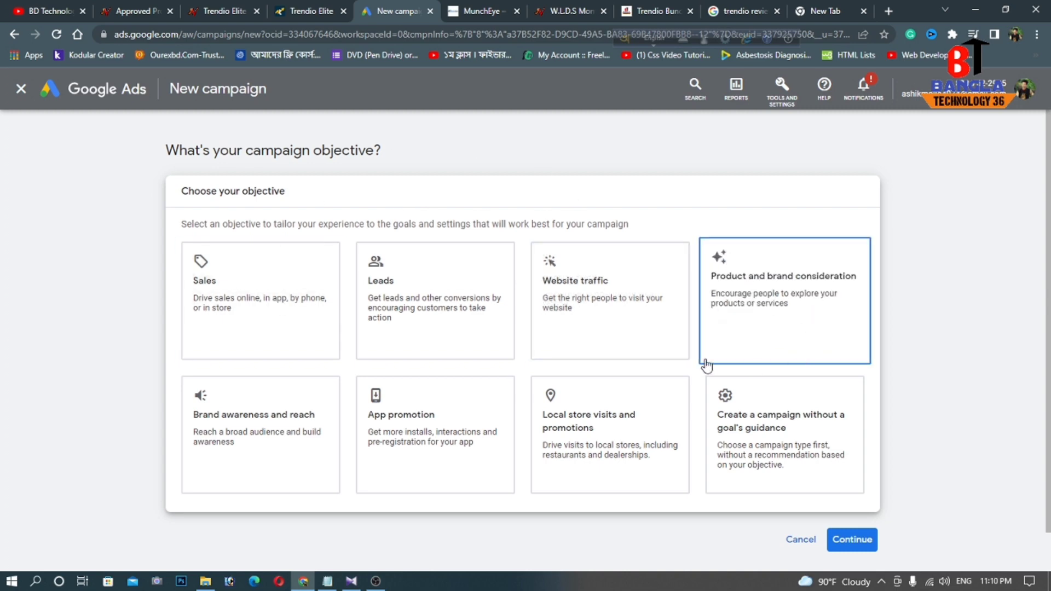
pyautogui.scroll(-1, 808, 398)
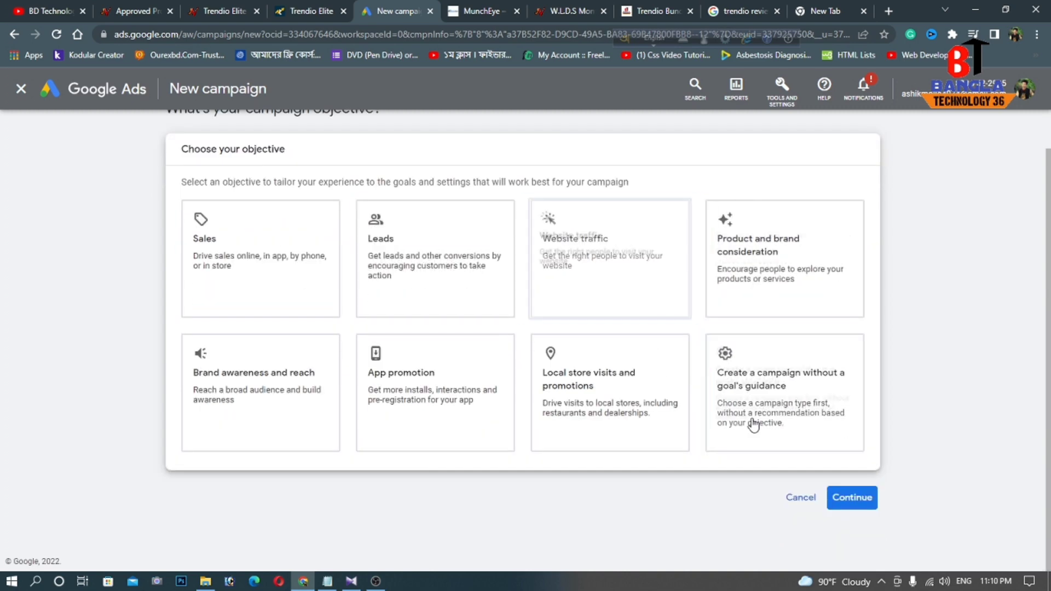
pyautogui.click(774, 386)
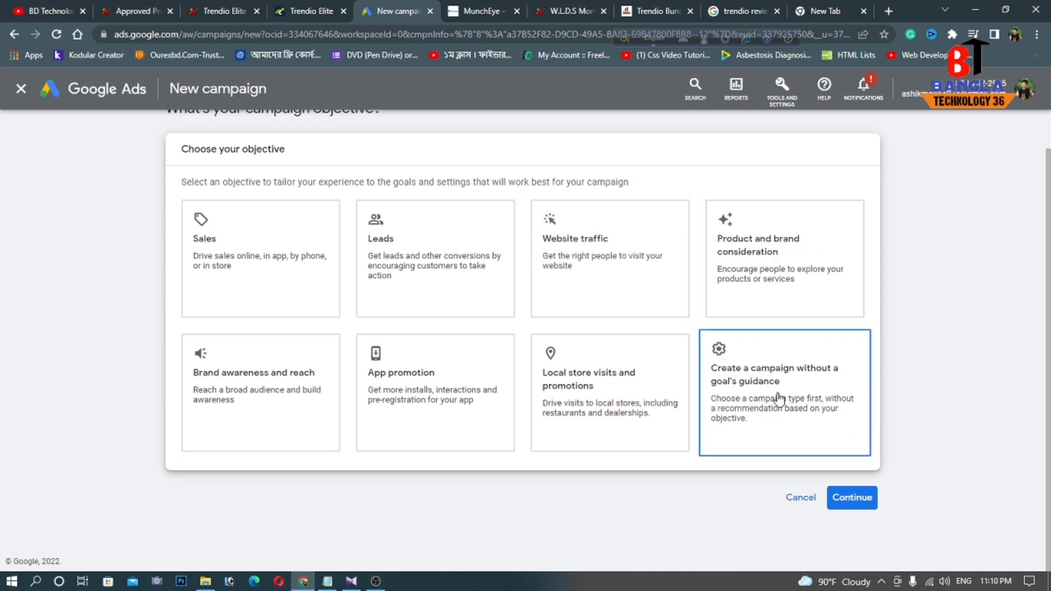
pyautogui.click(797, 414)
pyautogui.click(240, 238)
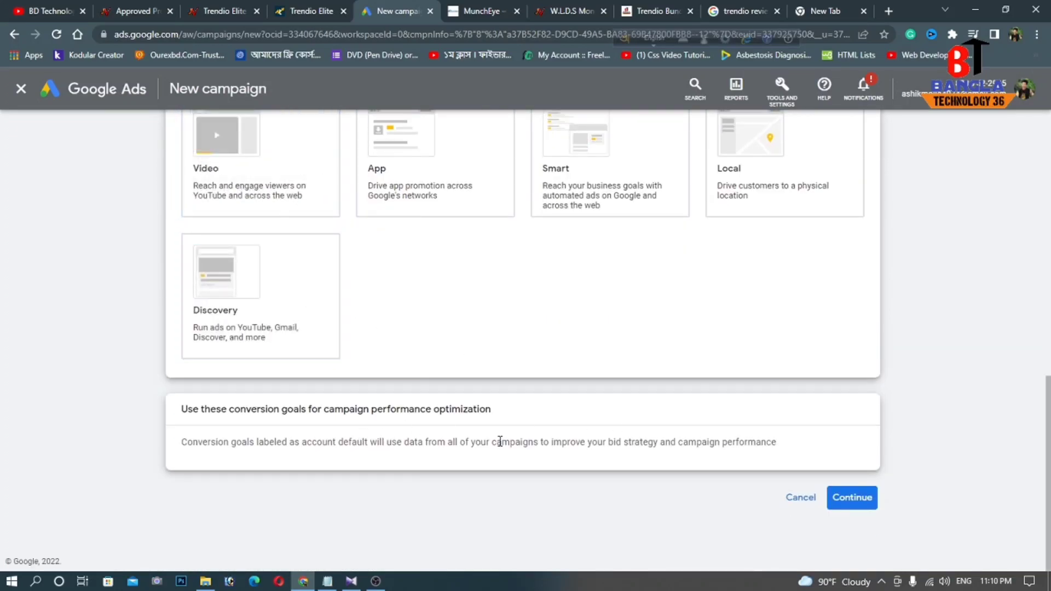
pyautogui.click(852, 497)
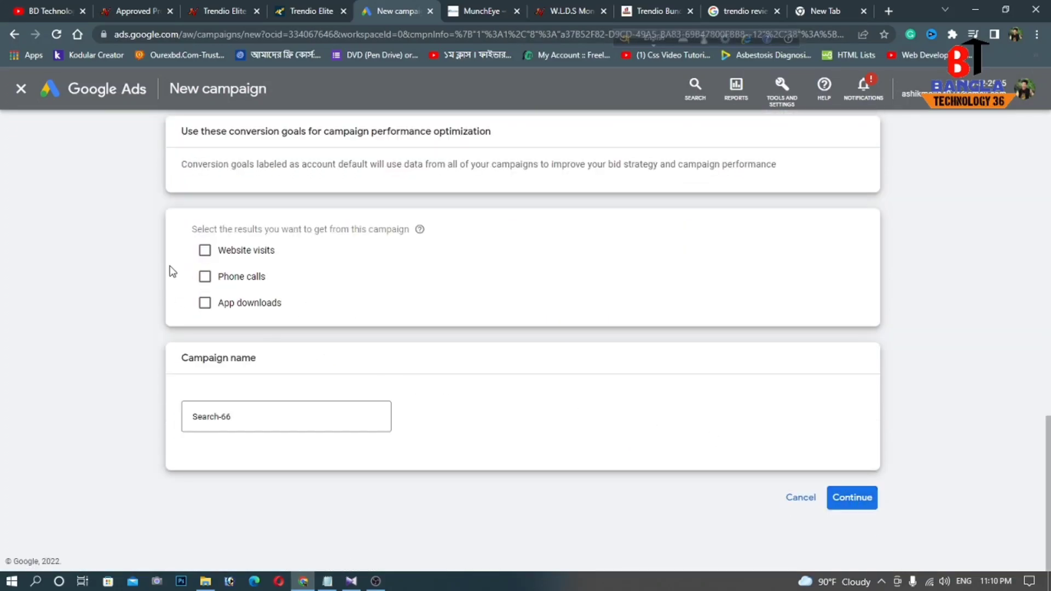
# Step: Select website visits as the wanted campaign result and copy the web address of the Trendio Bundle Deal review article
pyautogui.click(205, 251)
pyautogui.scroll(3, 584, 294)
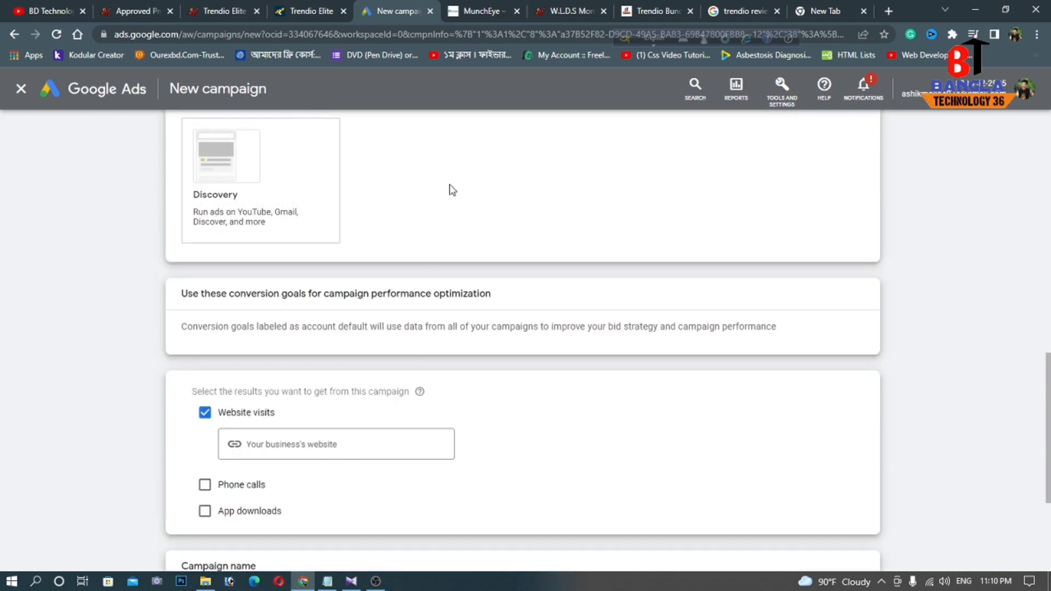
pyautogui.click(344, 443)
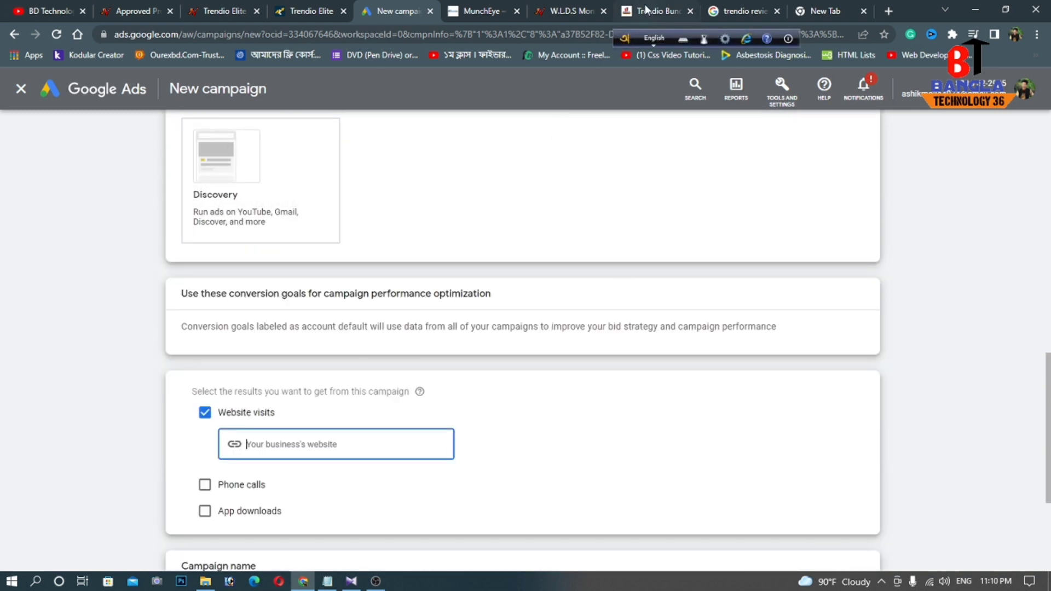
pyautogui.click(657, 11)
pyautogui.click(193, 34)
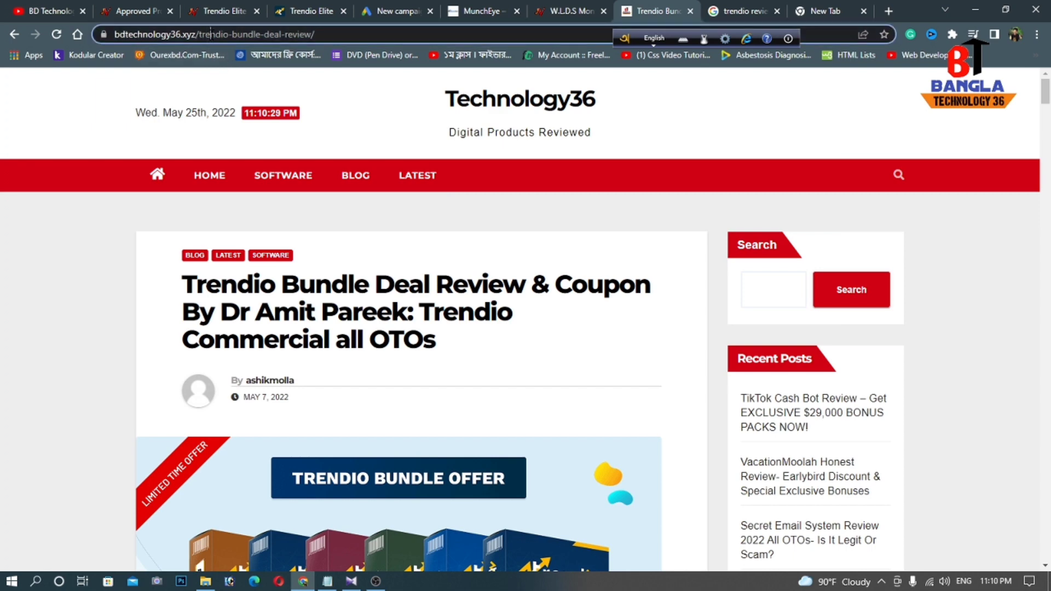
pyautogui.rightClick(192, 34)
pyautogui.click(224, 127)
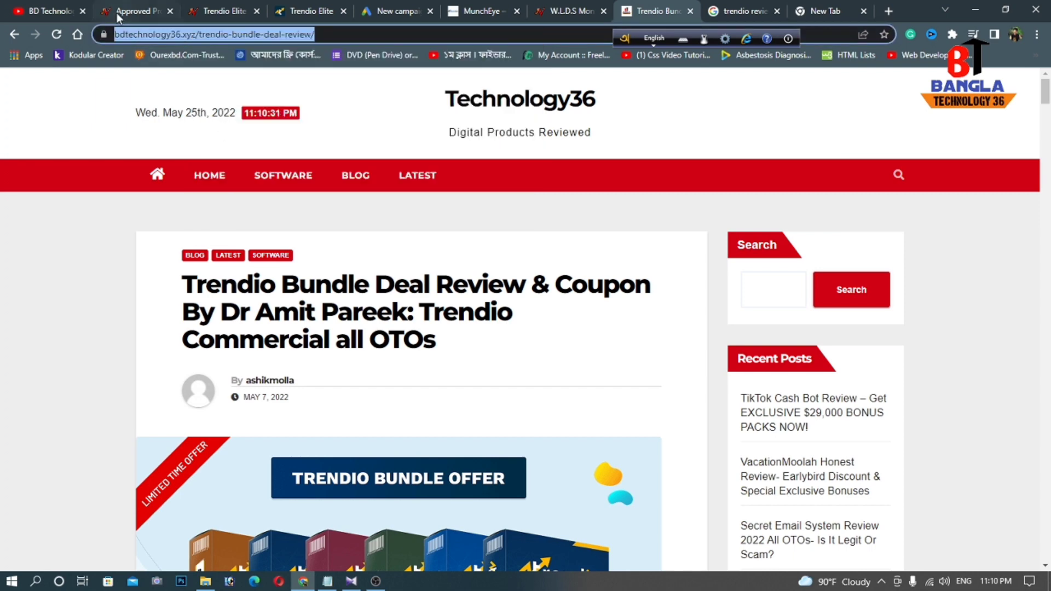
pyautogui.click(383, 11)
pyautogui.click(268, 444)
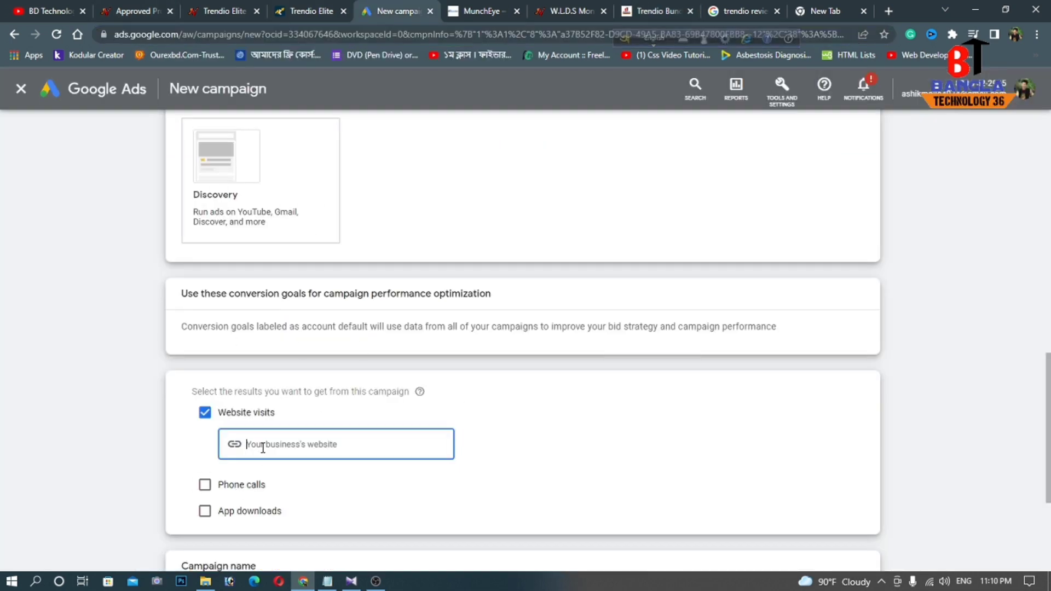
pyautogui.rightClick(261, 445)
pyautogui.click(328, 341)
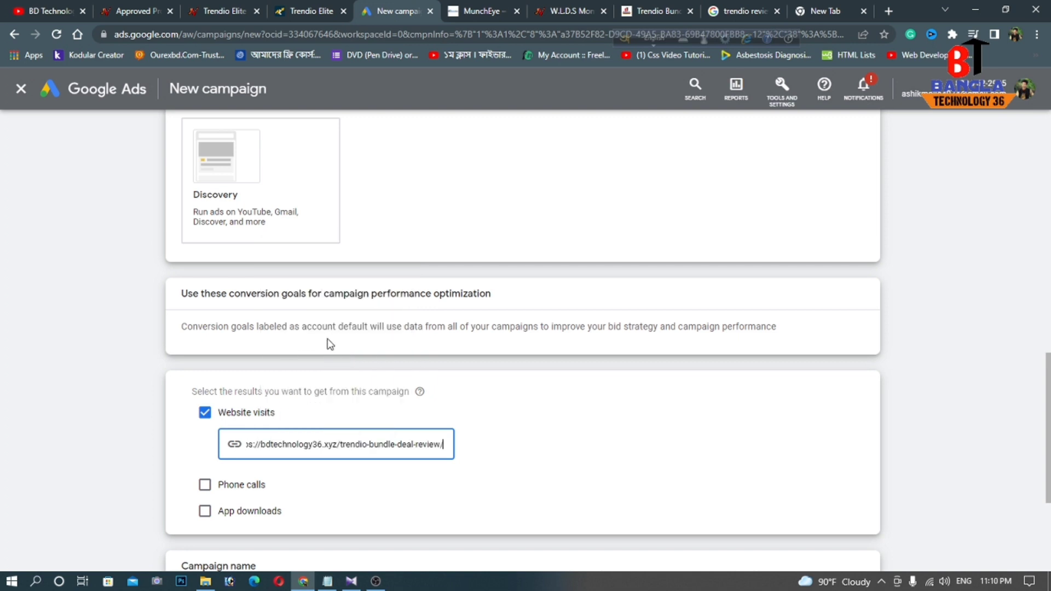
pyautogui.click(512, 423)
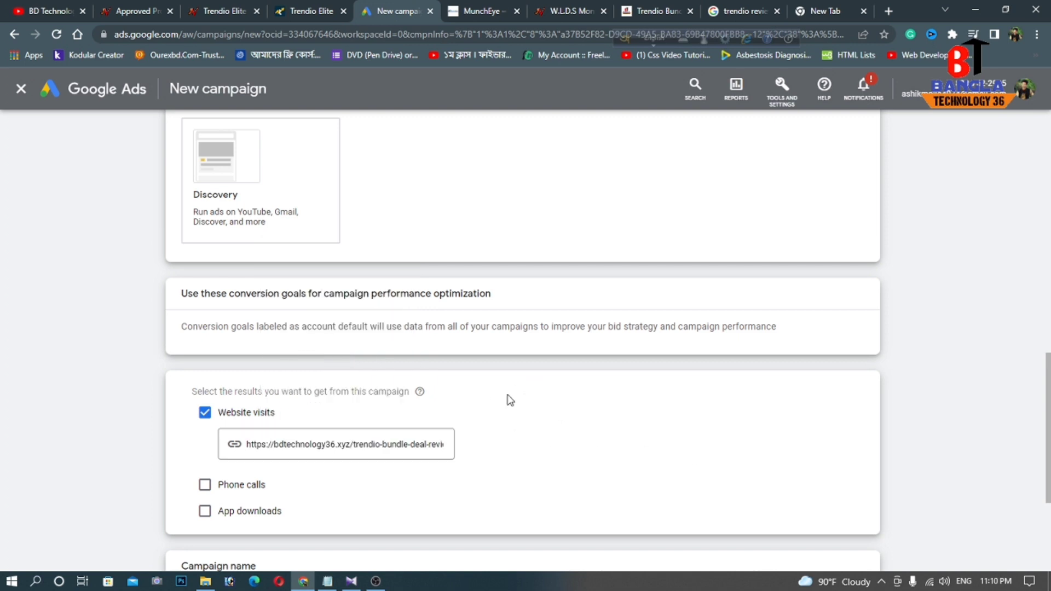
# Step: Name the campaign trendio-Search-66, reusing the word trendio from the website address, and continue to the campaign settings
pyautogui.scroll(-1, 490, 387)
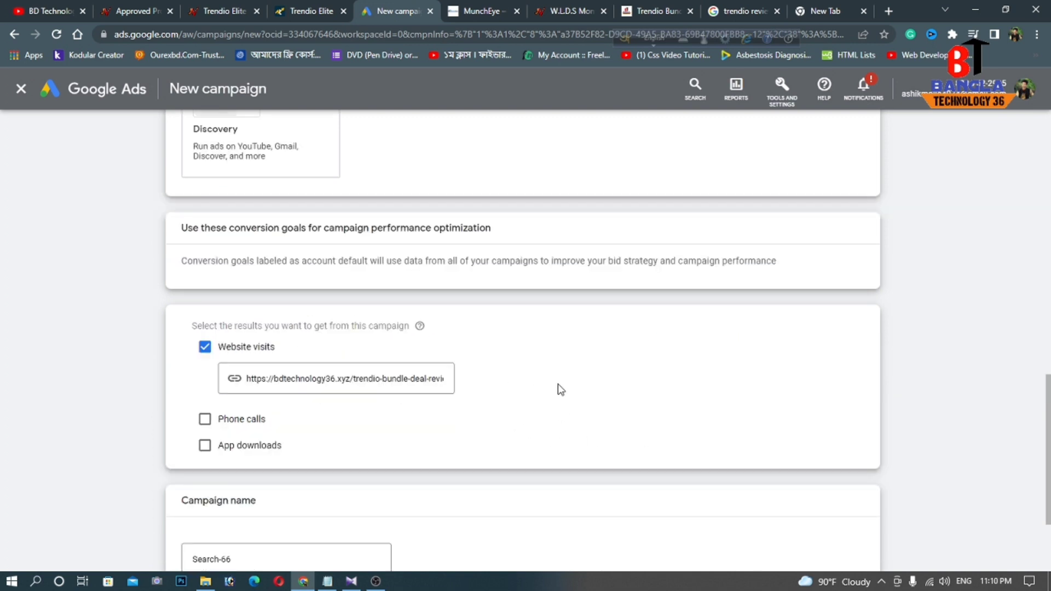
pyautogui.scroll(-2, 560, 388)
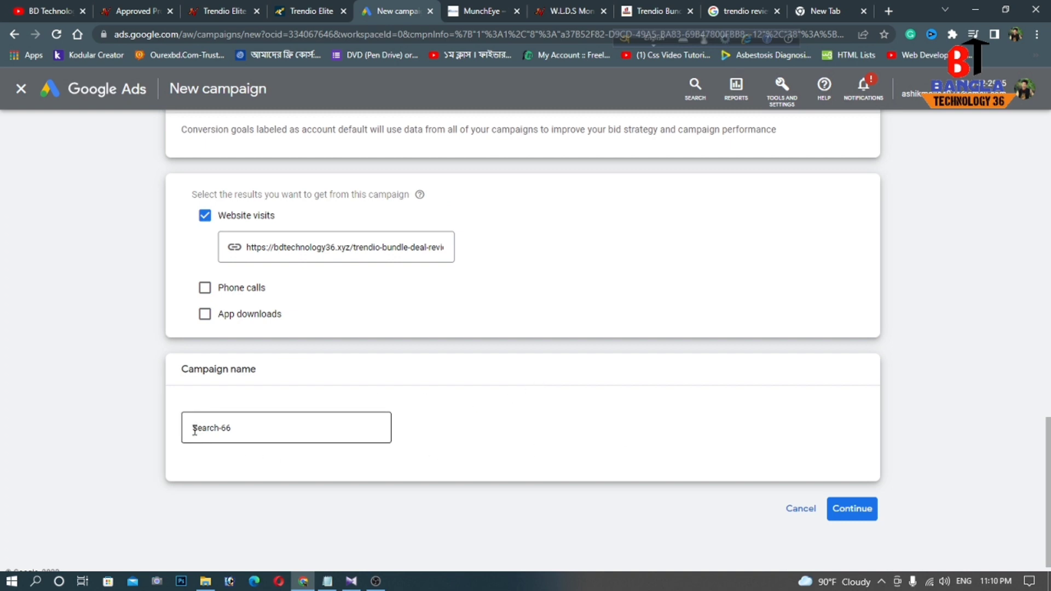
pyautogui.click(194, 431)
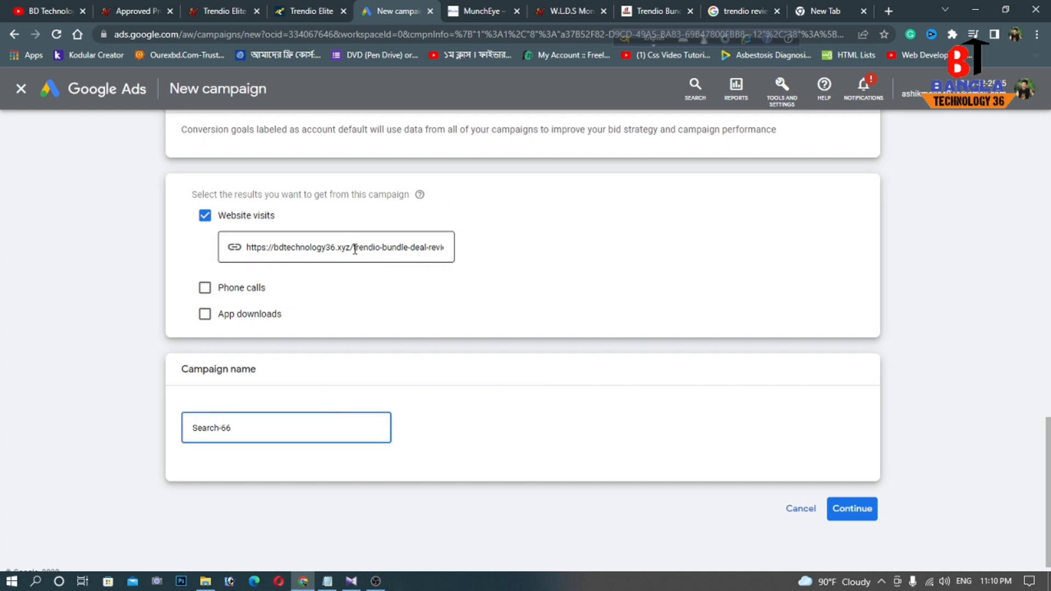
pyautogui.moveTo(354, 249); pyautogui.dragTo(378, 251)
pyautogui.rightClick(381, 250)
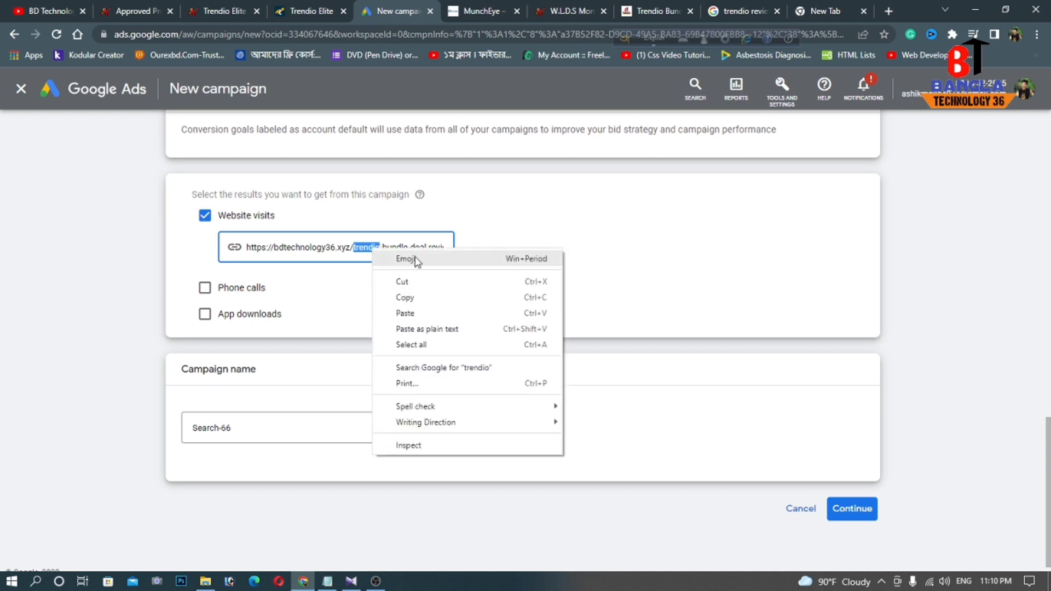
pyautogui.click(418, 298)
pyautogui.click(193, 428)
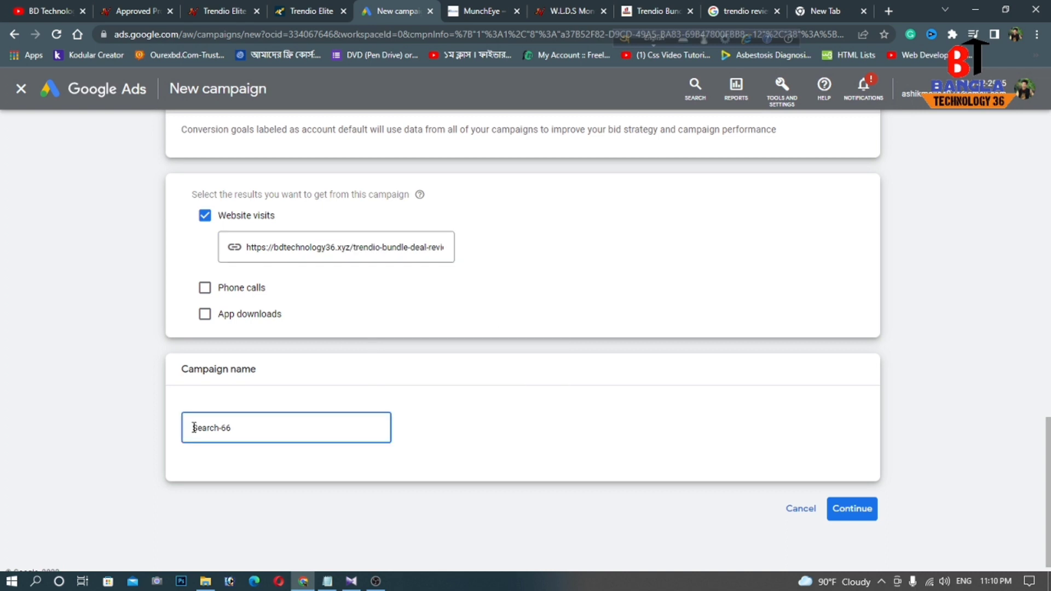
pyautogui.hotkey('ctrl', 'v')
pyautogui.write('-')
pyautogui.click(269, 445)
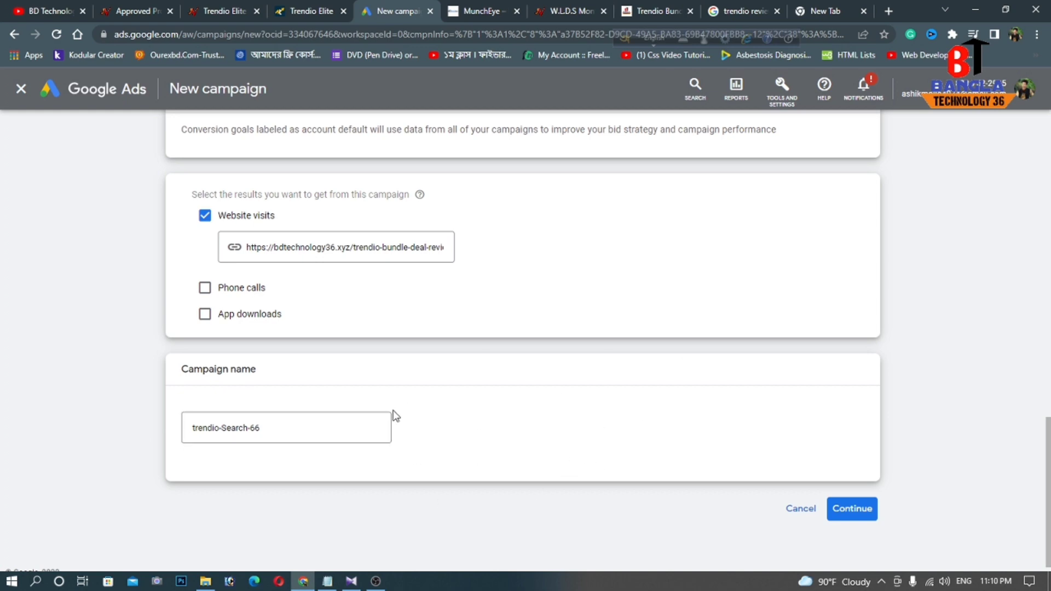
pyautogui.click(843, 509)
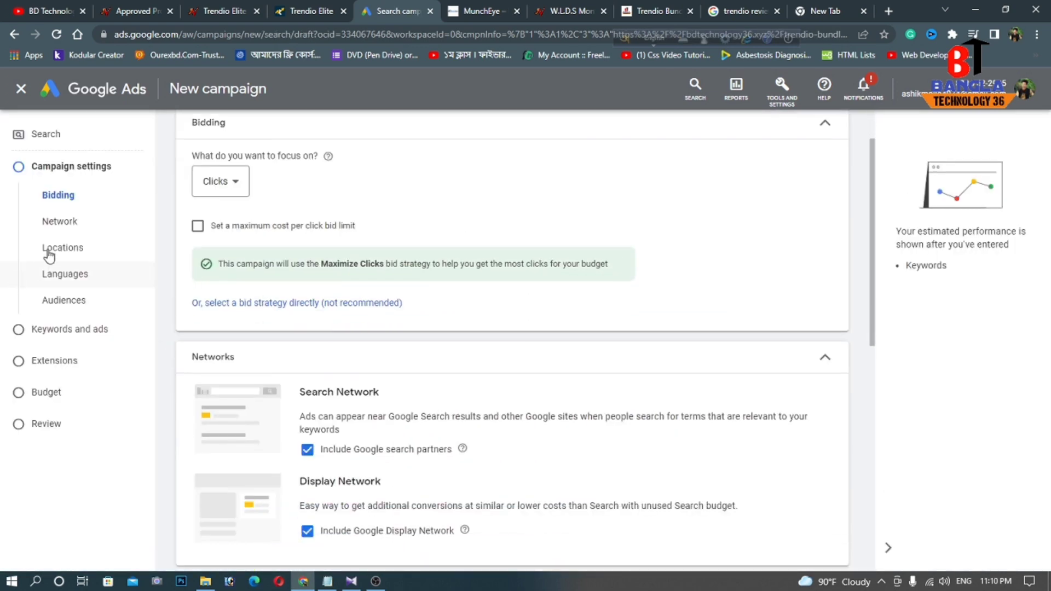
# Step: Look at the maximum cost per click limit option, leave it off, and select Manual CPC directly as the bid strategy
pyautogui.click(250, 230)
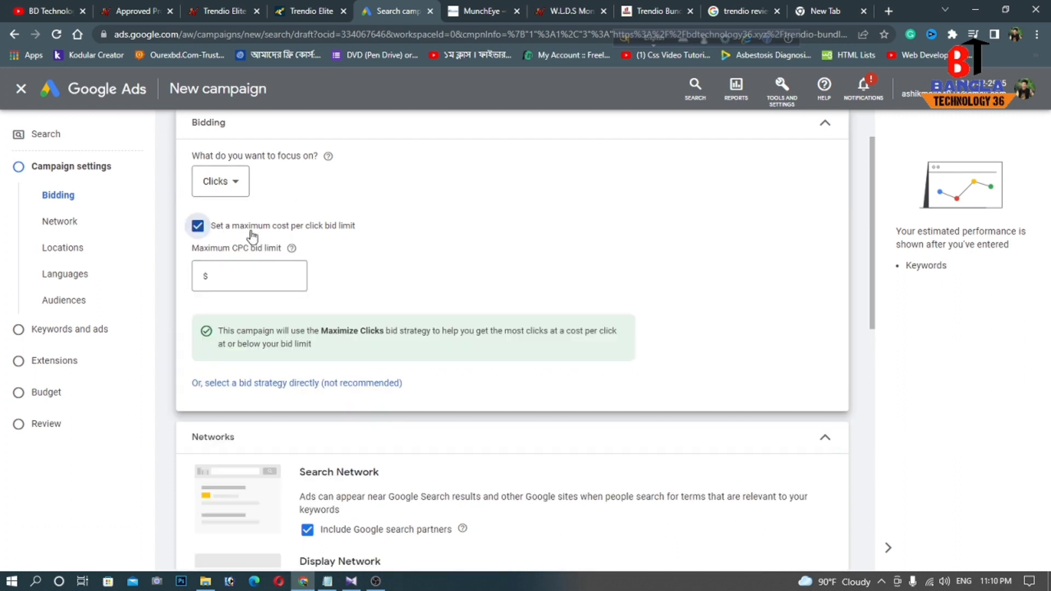
pyautogui.click(226, 223)
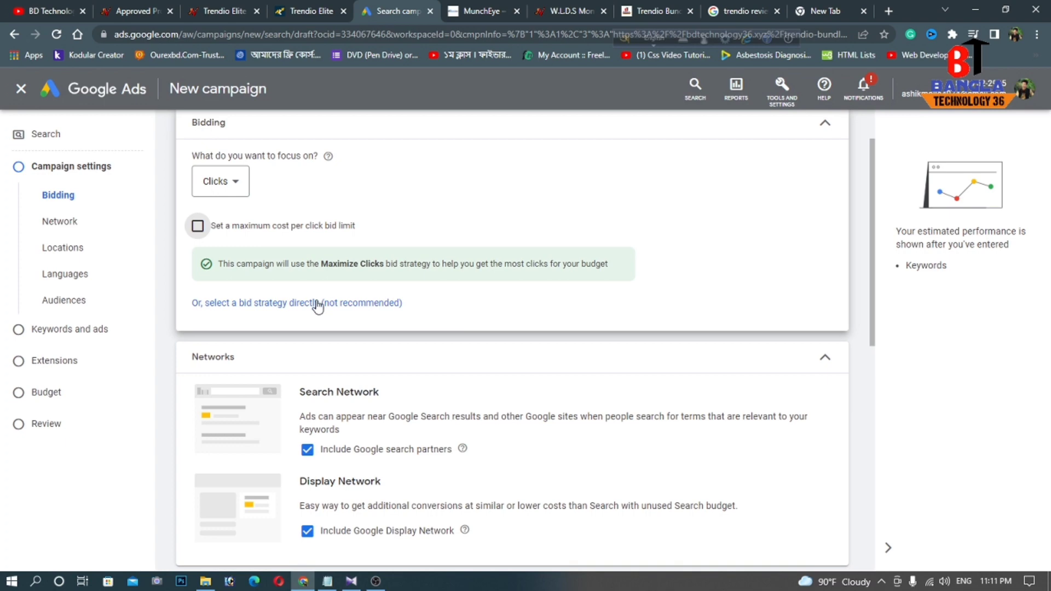
pyautogui.click(315, 304)
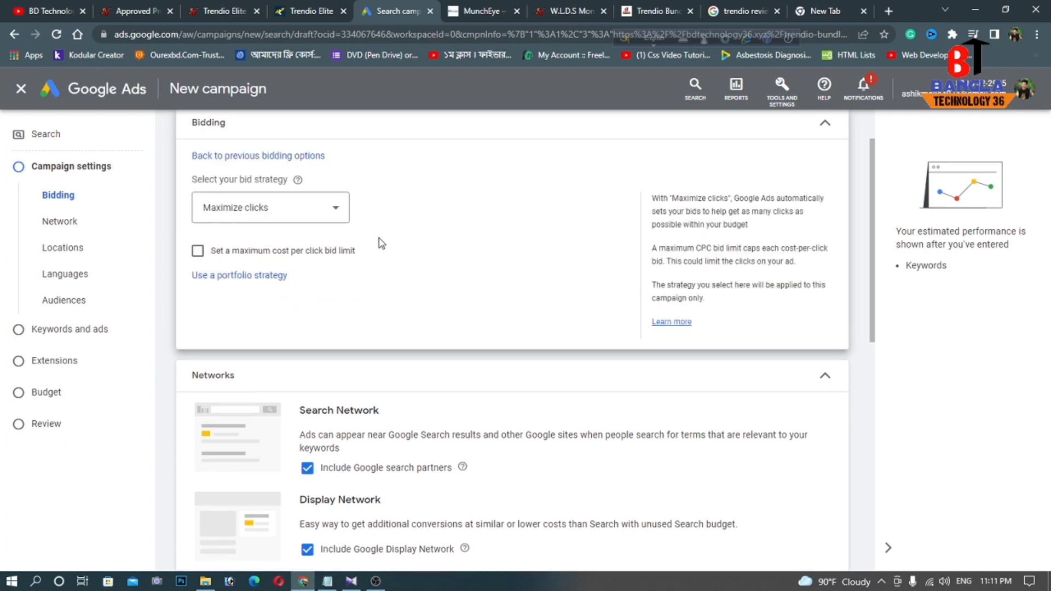
pyautogui.click(283, 219)
pyautogui.click(225, 397)
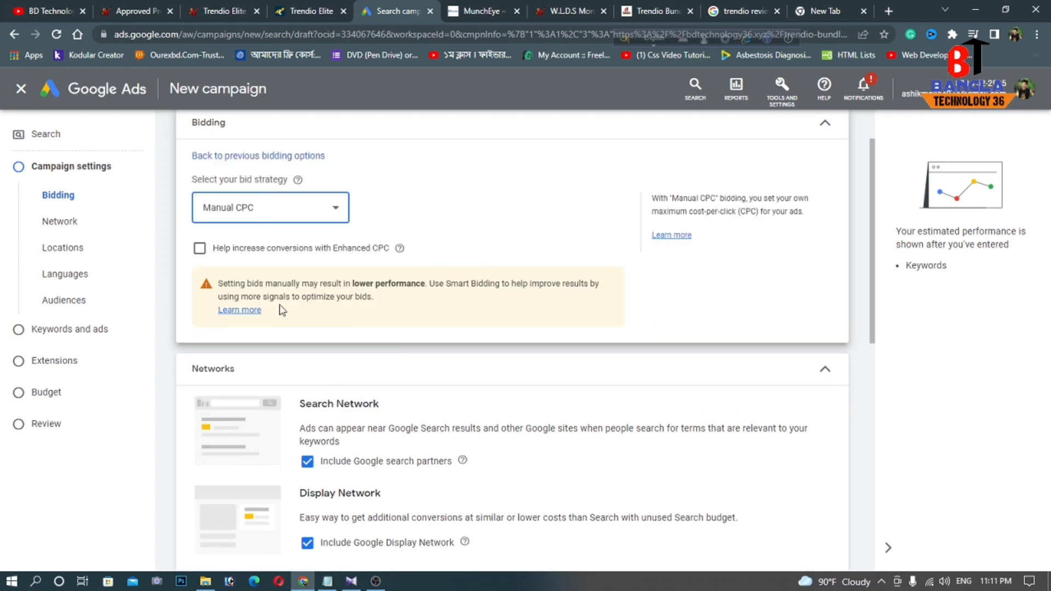
# Step: Exclude Google search partners and the Google Display Network from the campaign's networks
pyautogui.scroll(-3, 283, 229)
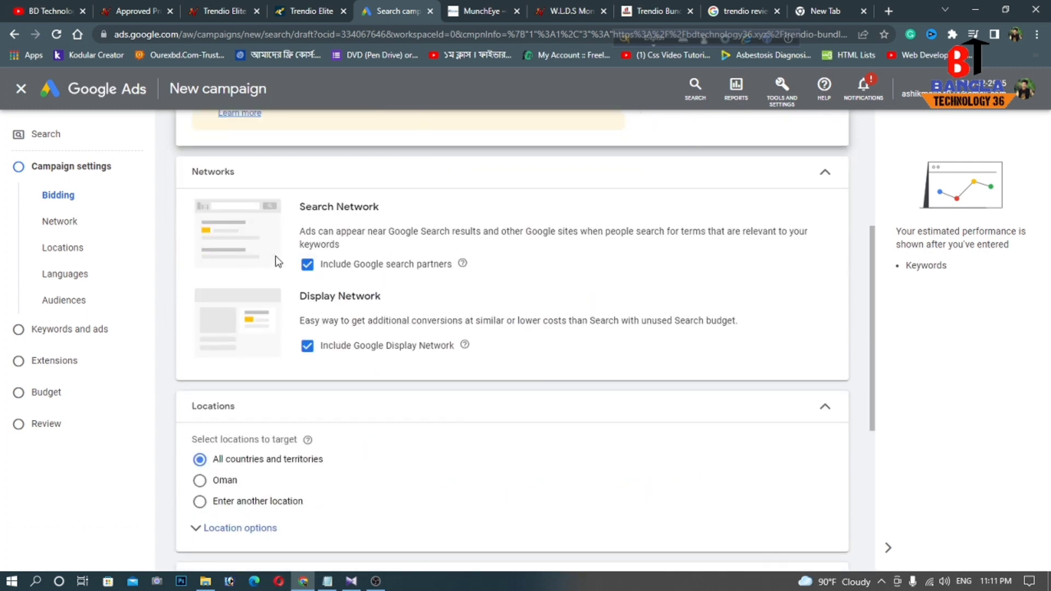
pyautogui.click(307, 264)
pyautogui.click(307, 359)
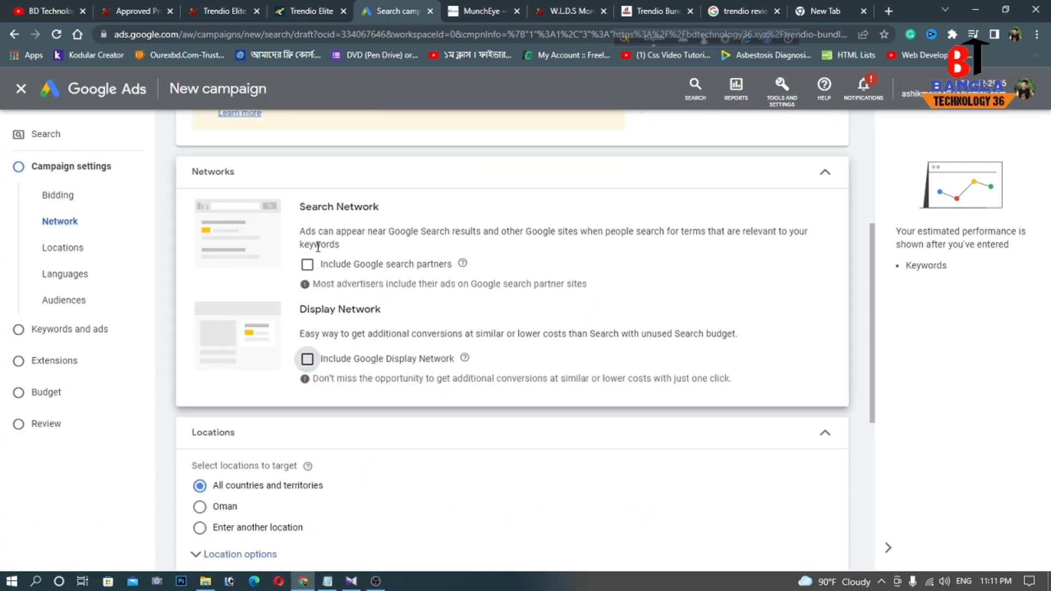
# Step: Try searching for usa as a custom target location, and return the targeting to all countries and territories
pyautogui.scroll(-3, 599, 254)
pyautogui.scroll(2, 569, 173)
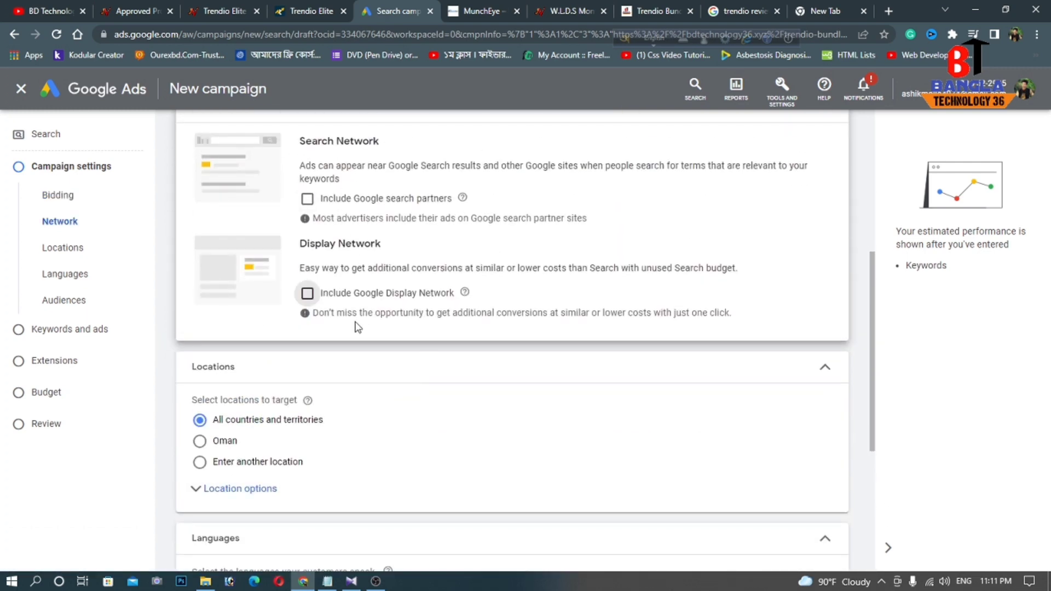
pyautogui.scroll(-2, 367, 290)
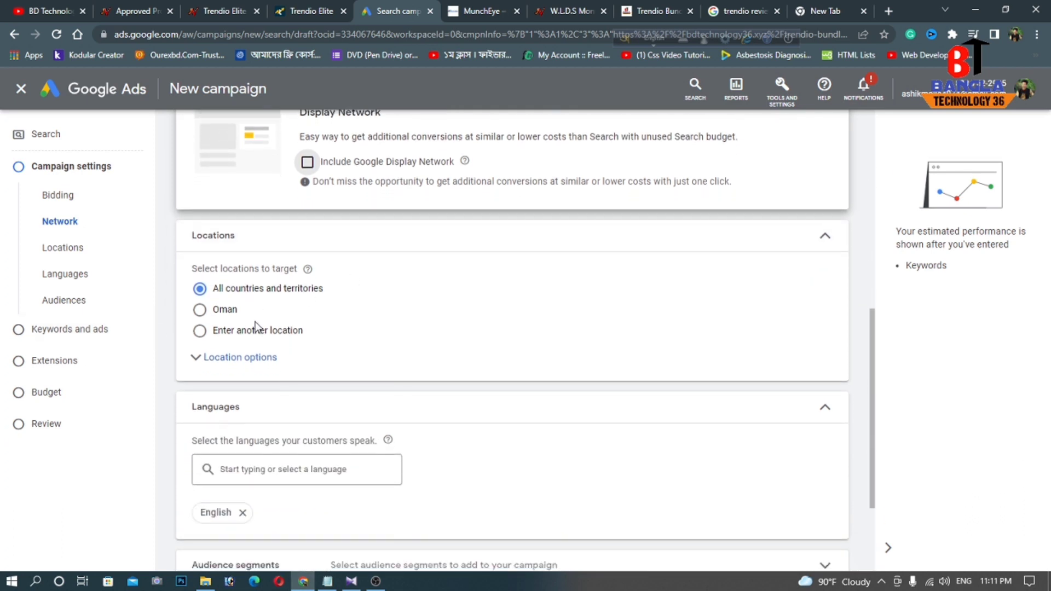
pyautogui.click(225, 331)
pyautogui.scroll(-2, 257, 354)
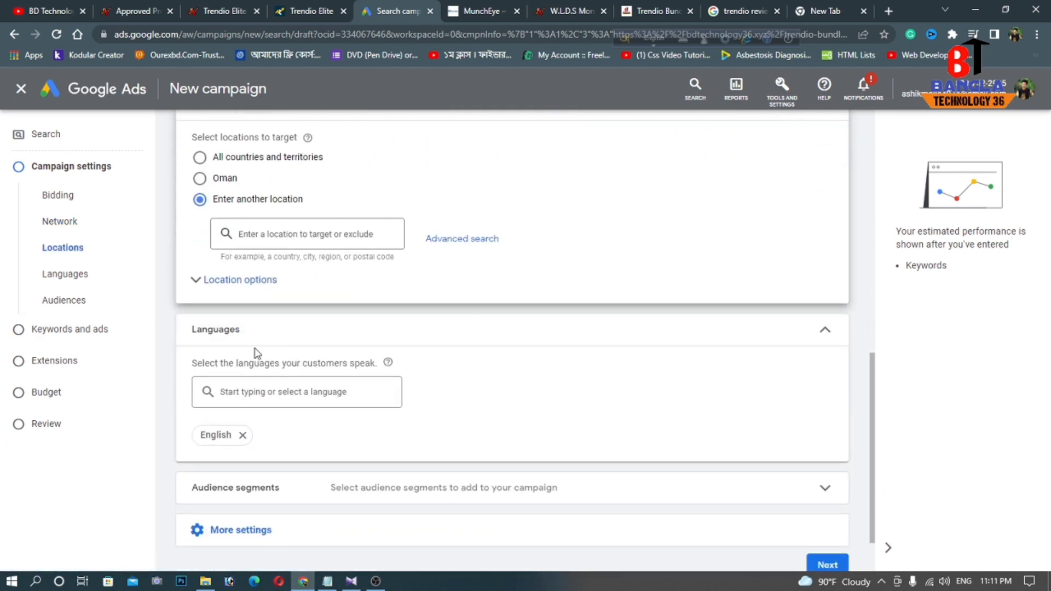
pyautogui.scroll(1, 274, 274)
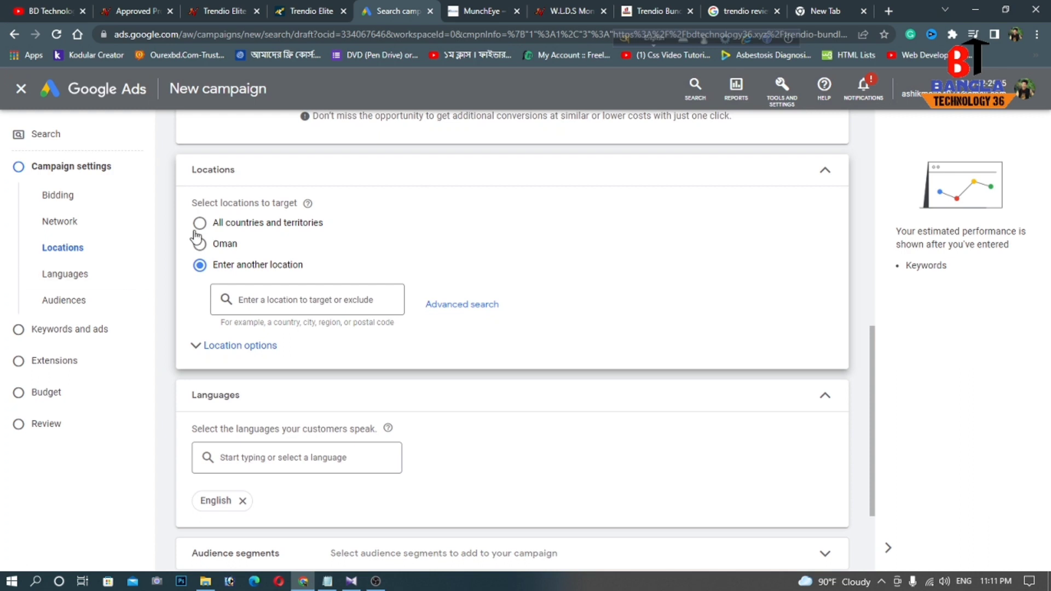
pyautogui.click(271, 299)
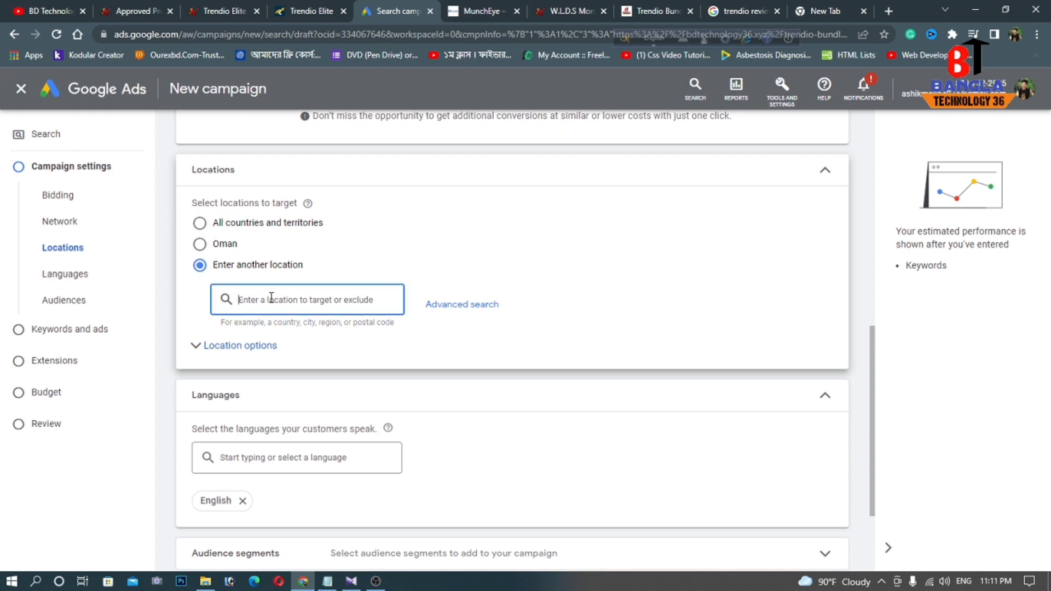
pyautogui.write('usa')
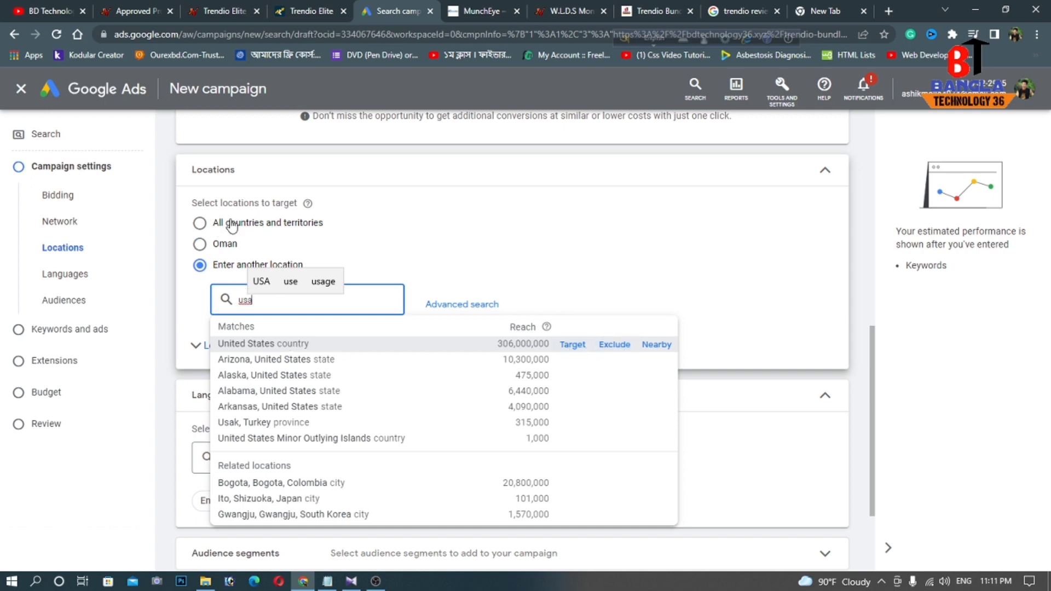
pyautogui.click(200, 225)
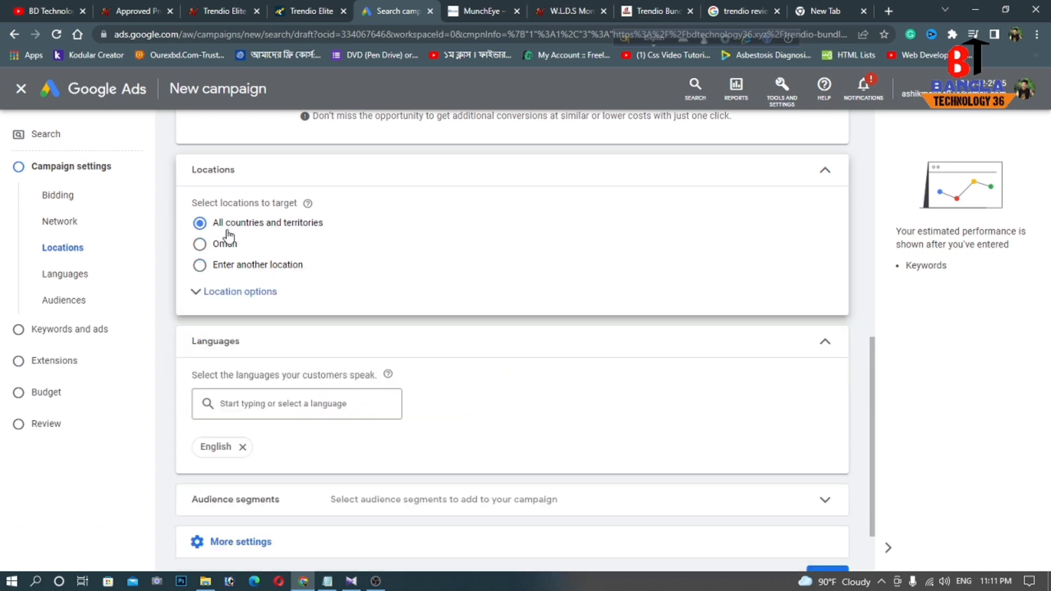
# Step: Check the language choices, keeping English, and set the location target option to Presence: People in or regularly in your targeted locations
pyautogui.scroll(-1, 416, 239)
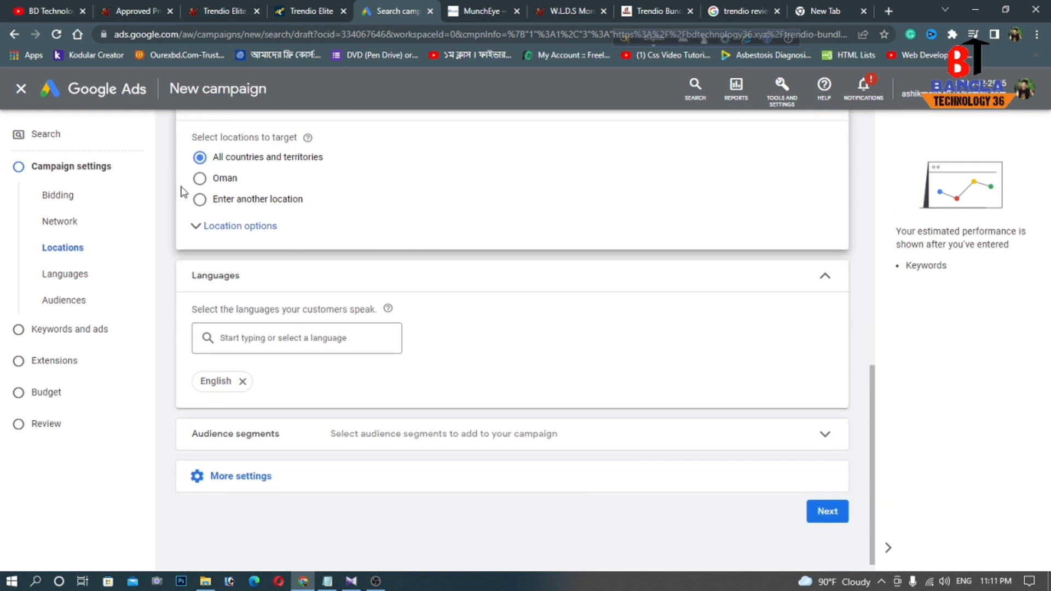
pyautogui.scroll(-1, 351, 182)
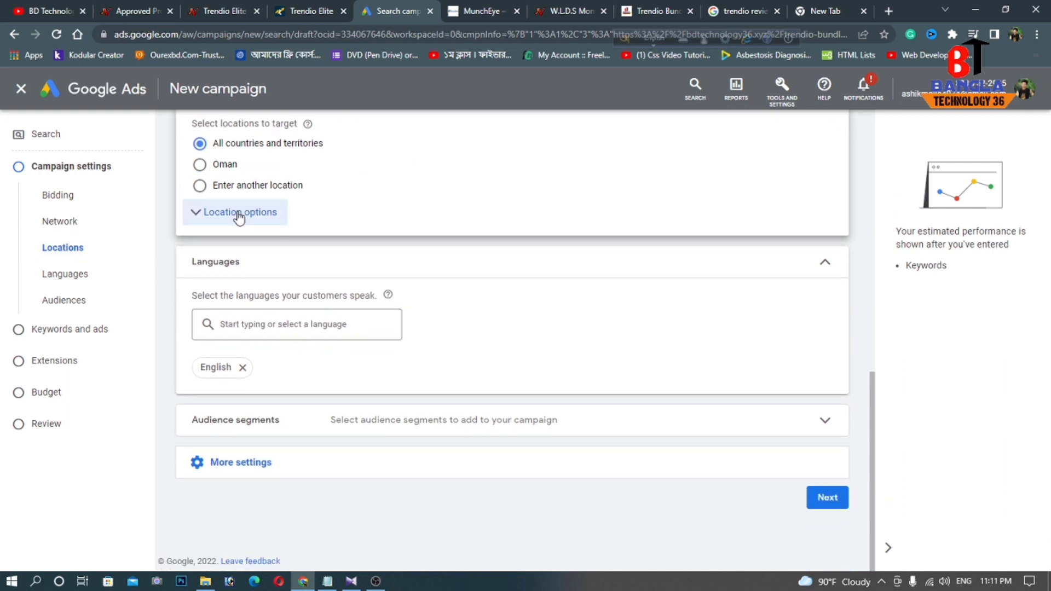
pyautogui.click(242, 328)
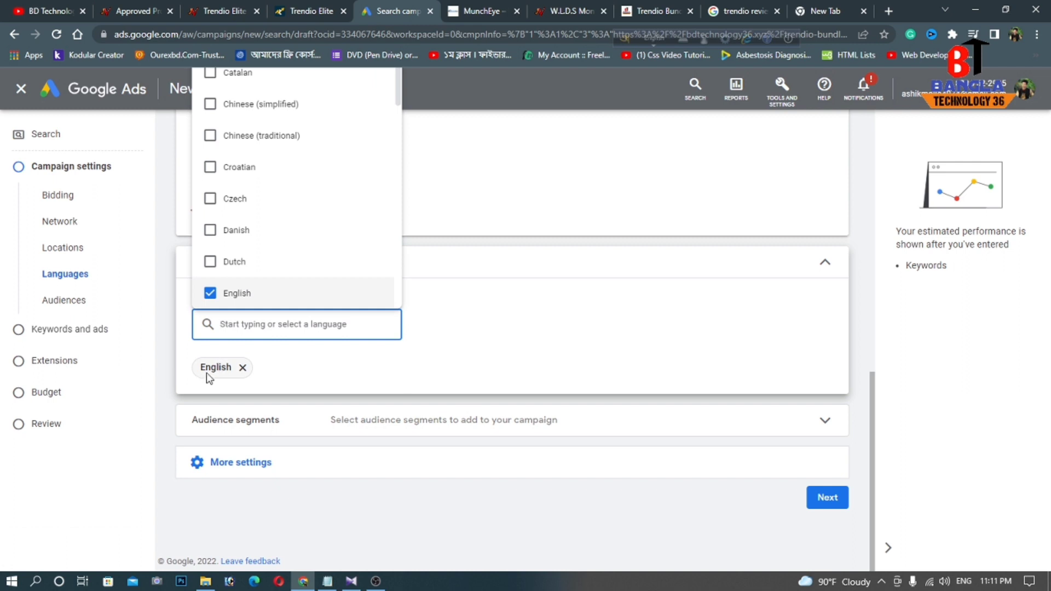
pyautogui.click(424, 363)
pyautogui.click(196, 215)
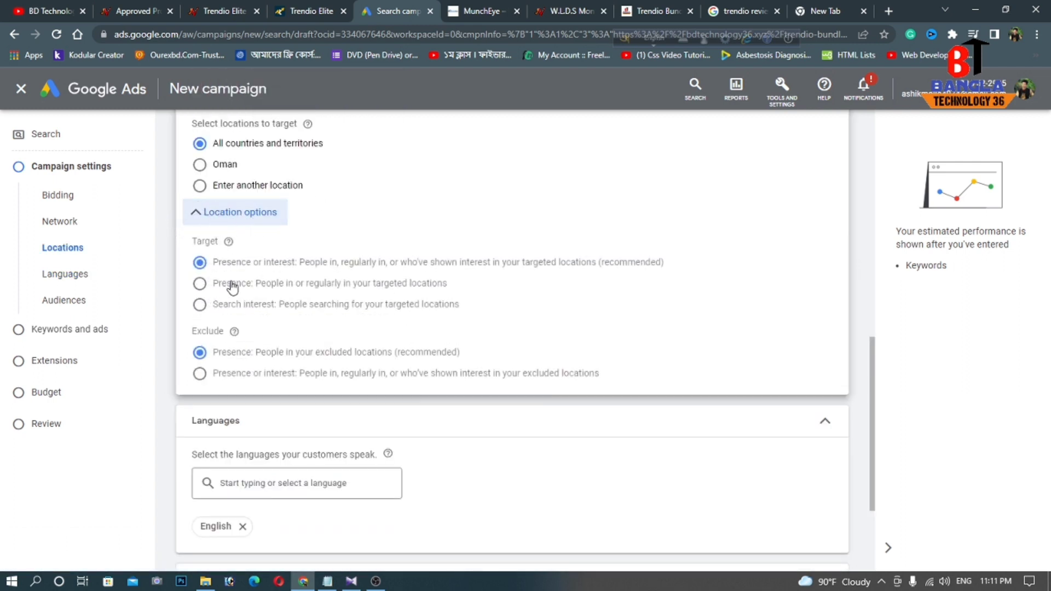
pyautogui.moveTo(231, 286); pyautogui.dragTo(444, 286)
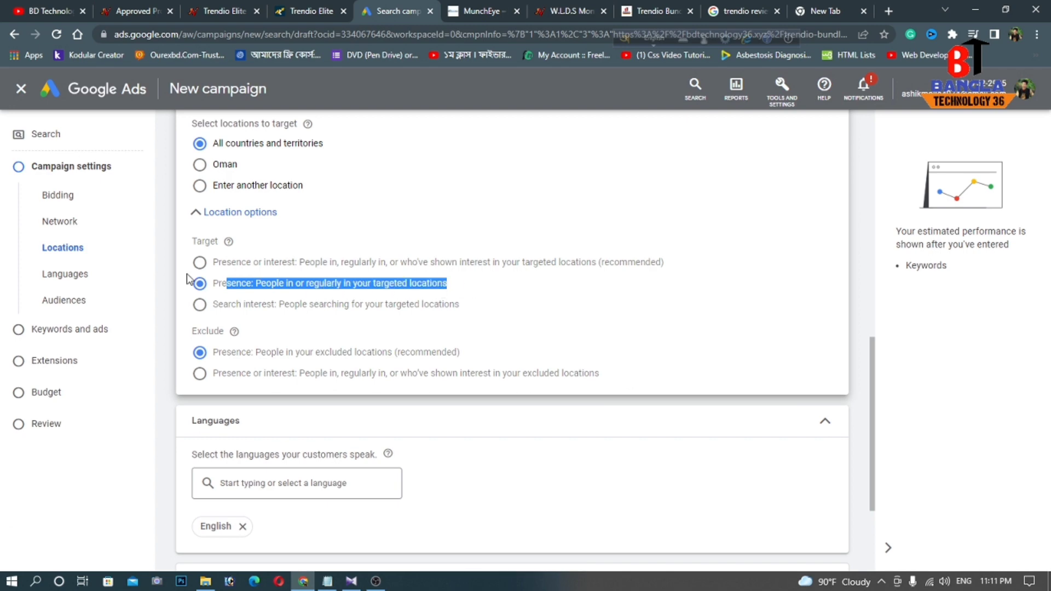
pyautogui.click(188, 282)
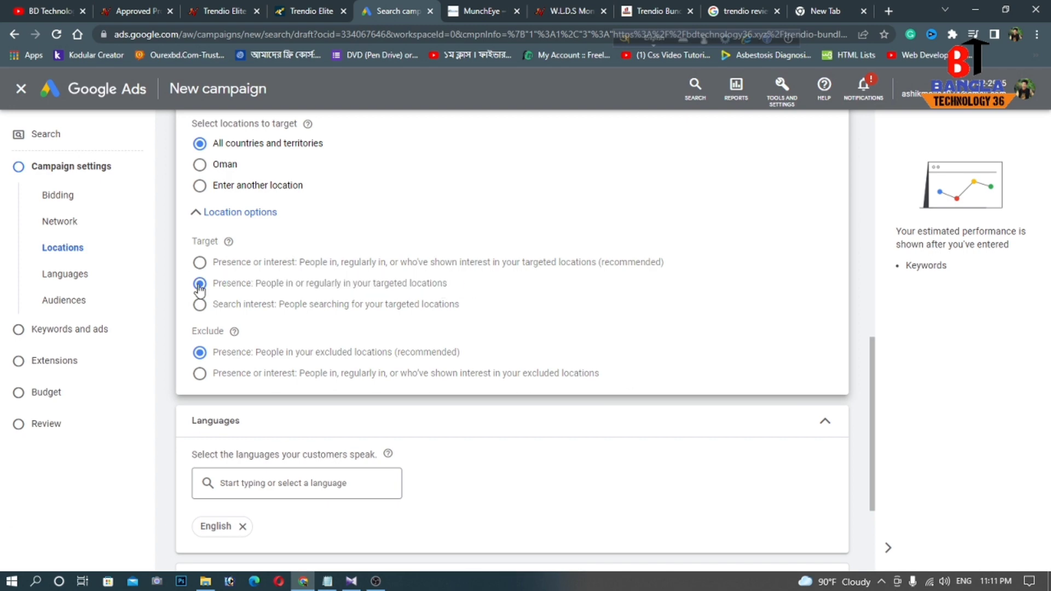
pyautogui.click(245, 210)
# Step: Review the network, location and language settings and proceed to the Keywords and ads stage
pyautogui.scroll(3, 406, 249)
pyautogui.scroll(-3, 405, 245)
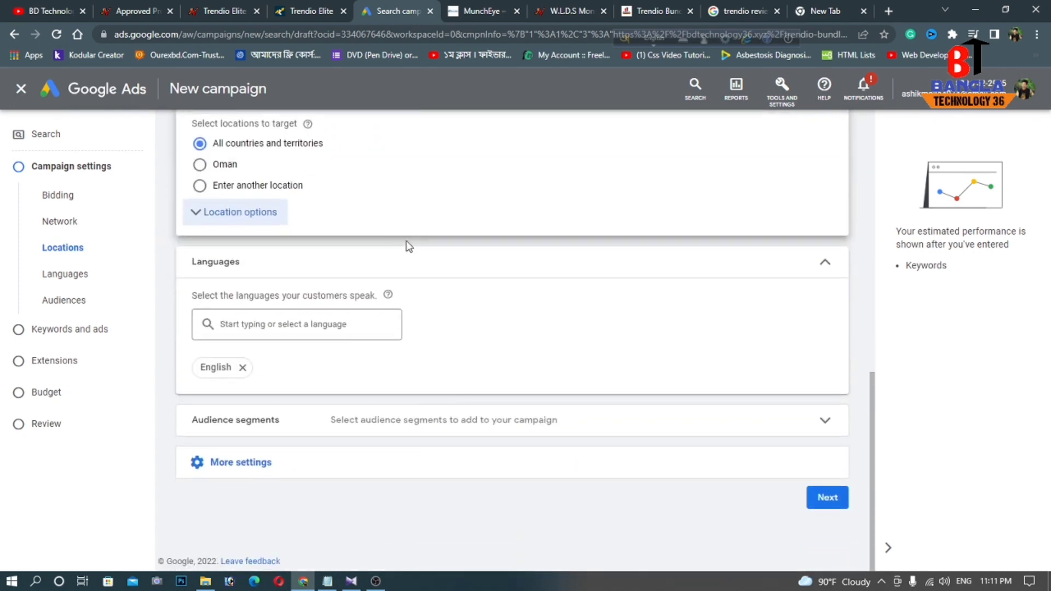
pyautogui.scroll(5, 767, 460)
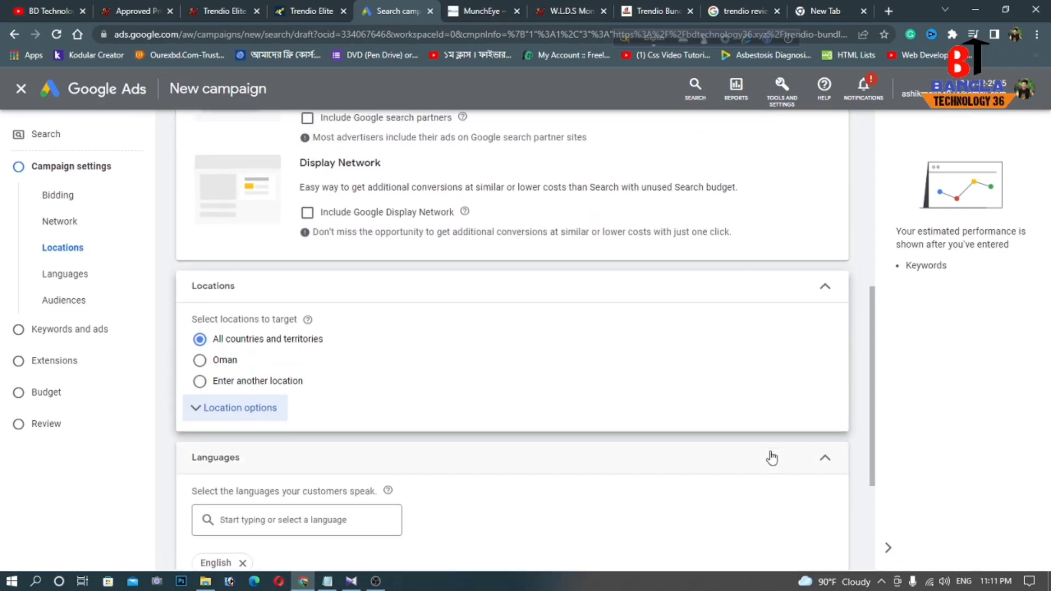
pyautogui.scroll(1, 755, 416)
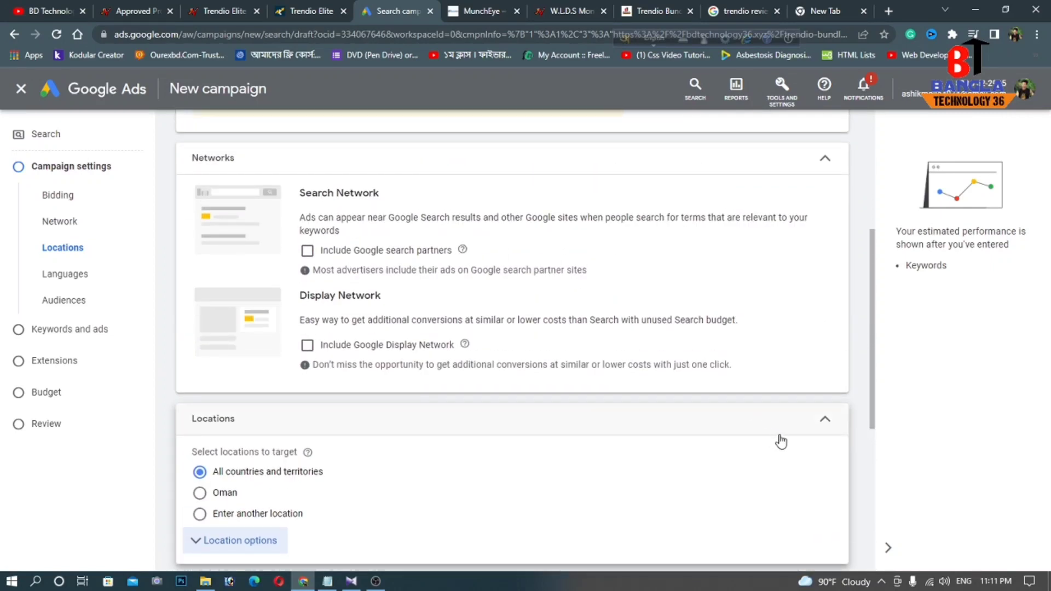
pyautogui.scroll(-6, 782, 441)
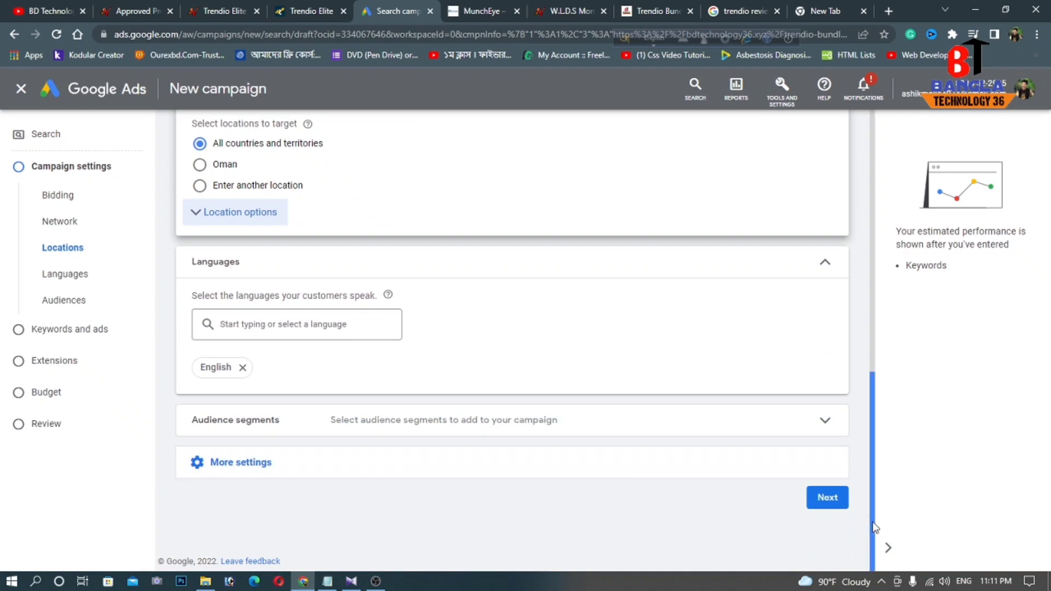
pyautogui.click(827, 498)
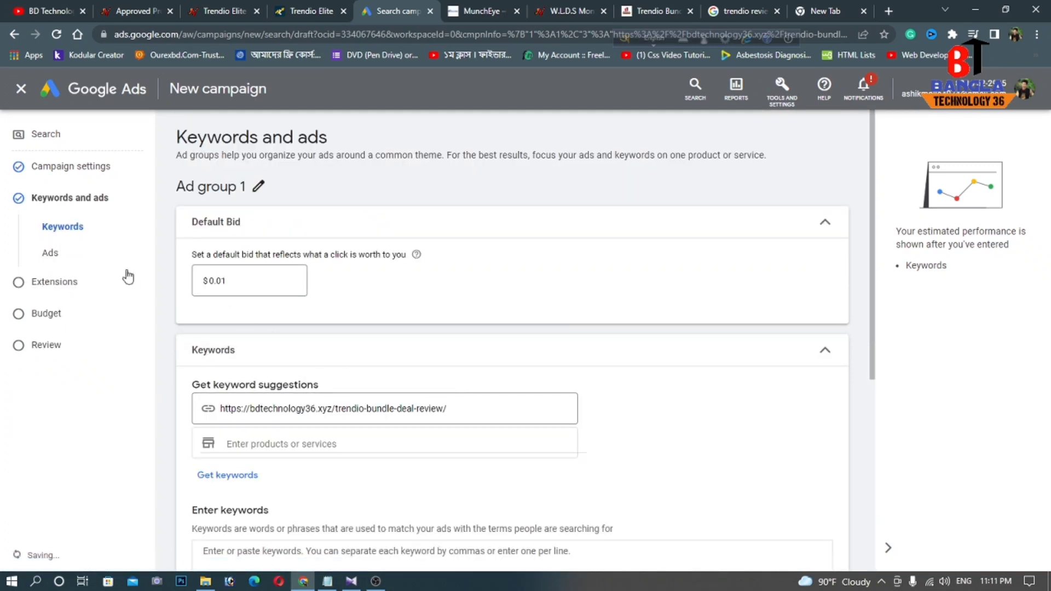
# Step: Set the default bid of Ad group 1 to $0.75 and lower it to $0.60
pyautogui.click(228, 280)
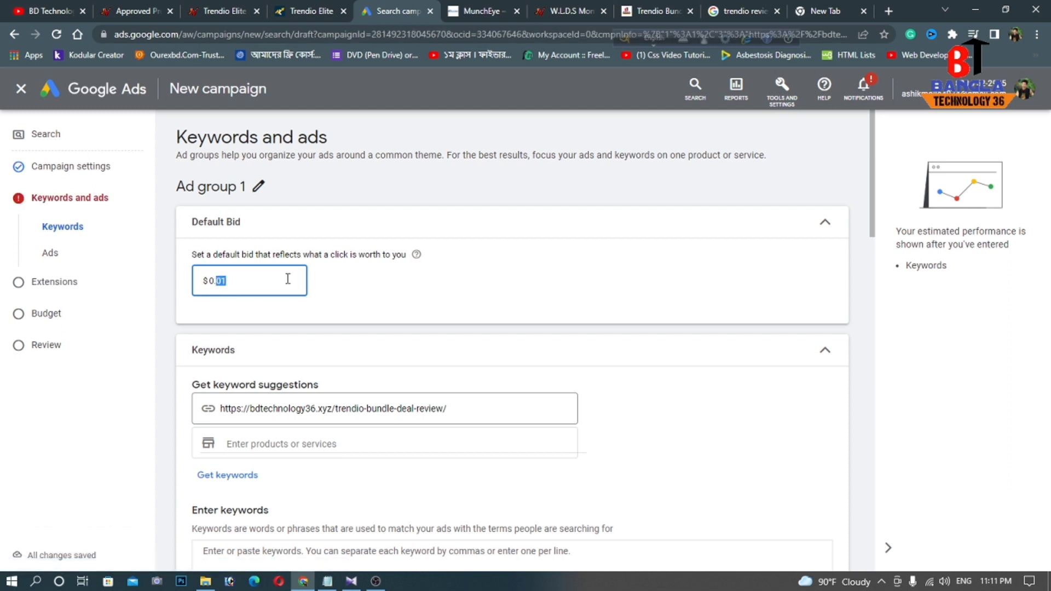
pyautogui.click(401, 290)
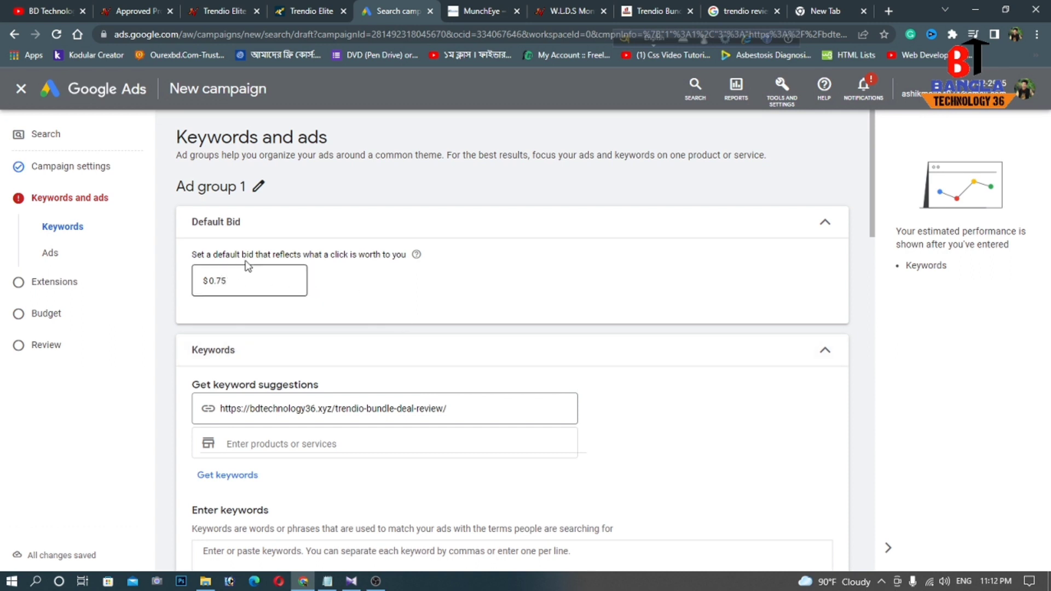
pyautogui.moveTo(216, 282); pyautogui.dragTo(246, 281)
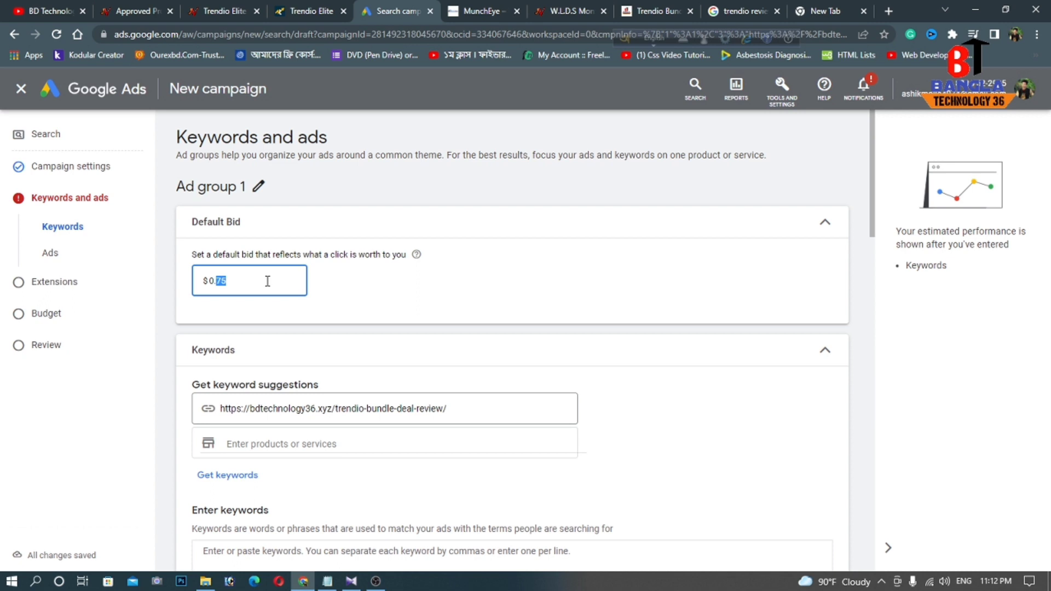
pyautogui.click(383, 313)
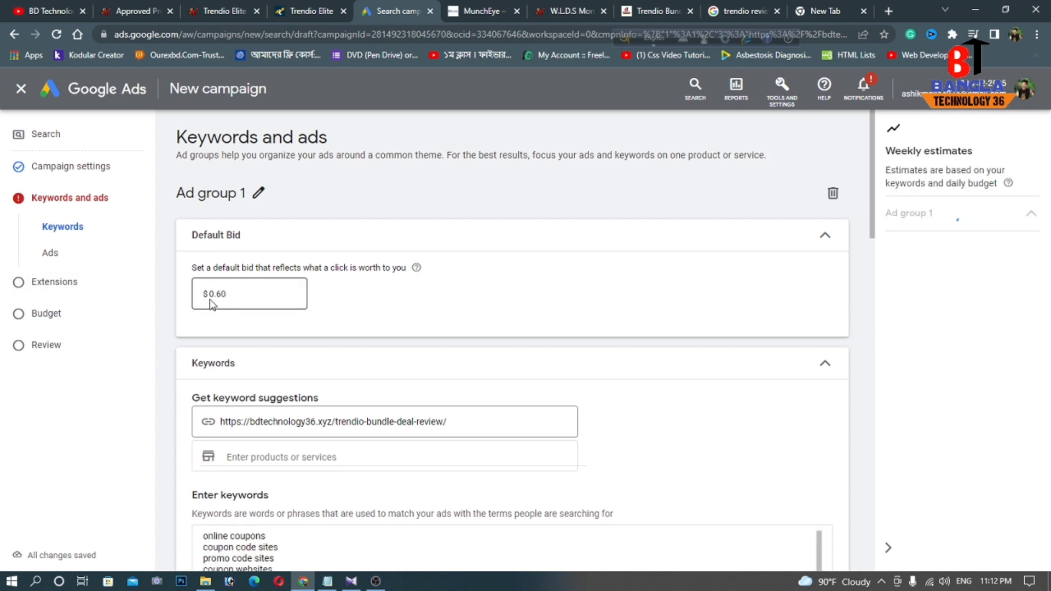
# Step: Set the default bid of Ad group 1 to $0.75
pyautogui.moveTo(216, 294); pyautogui.dragTo(233, 294)
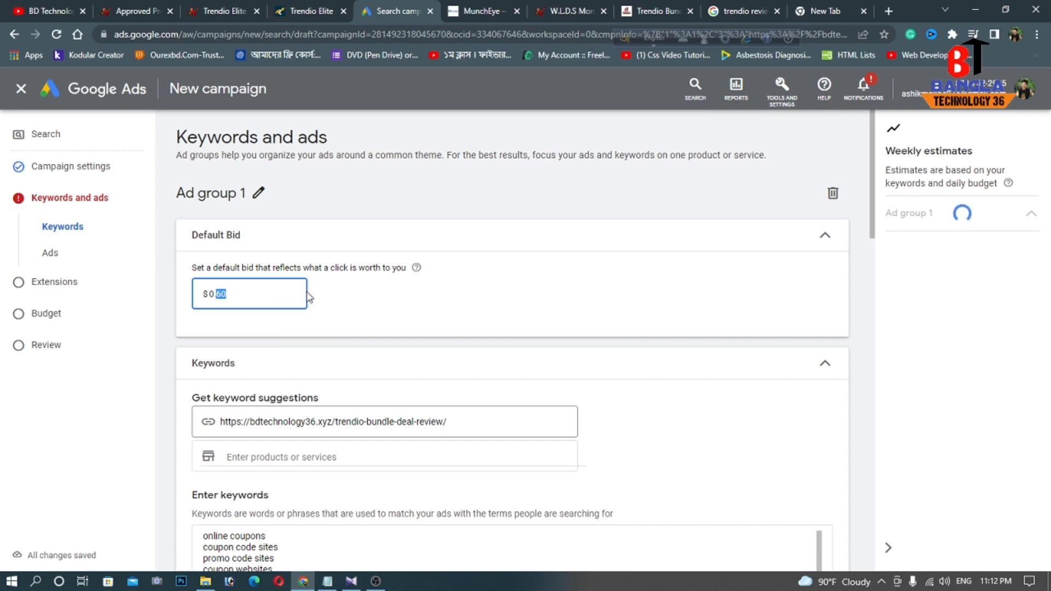
pyautogui.write('75')
pyautogui.click(343, 322)
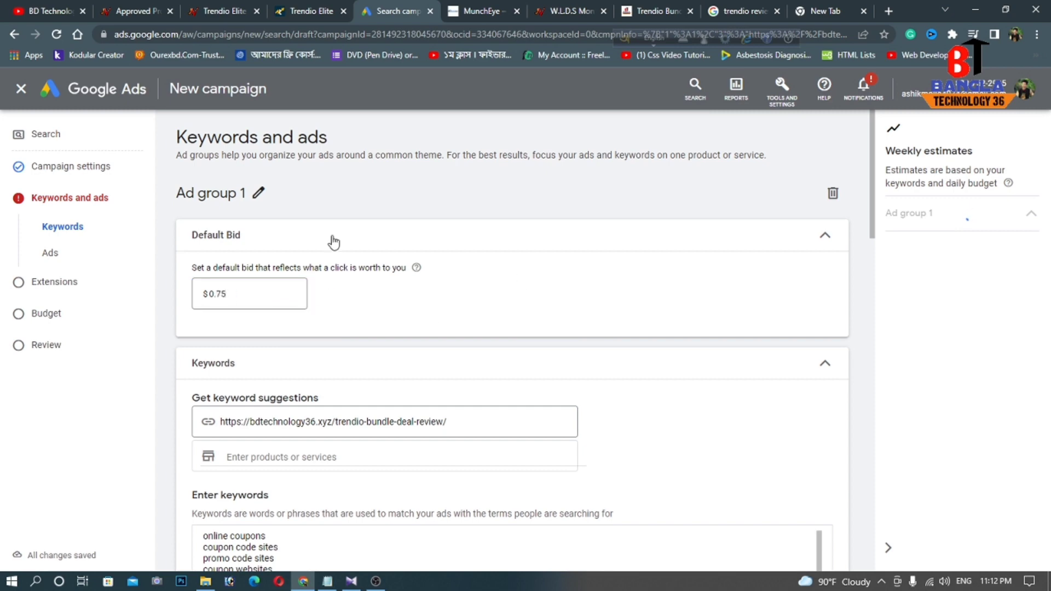
# Step: Clear all the suggested coupon and promo code keywords from Ad group 1's keyword list
pyautogui.scroll(-3, 384, 312)
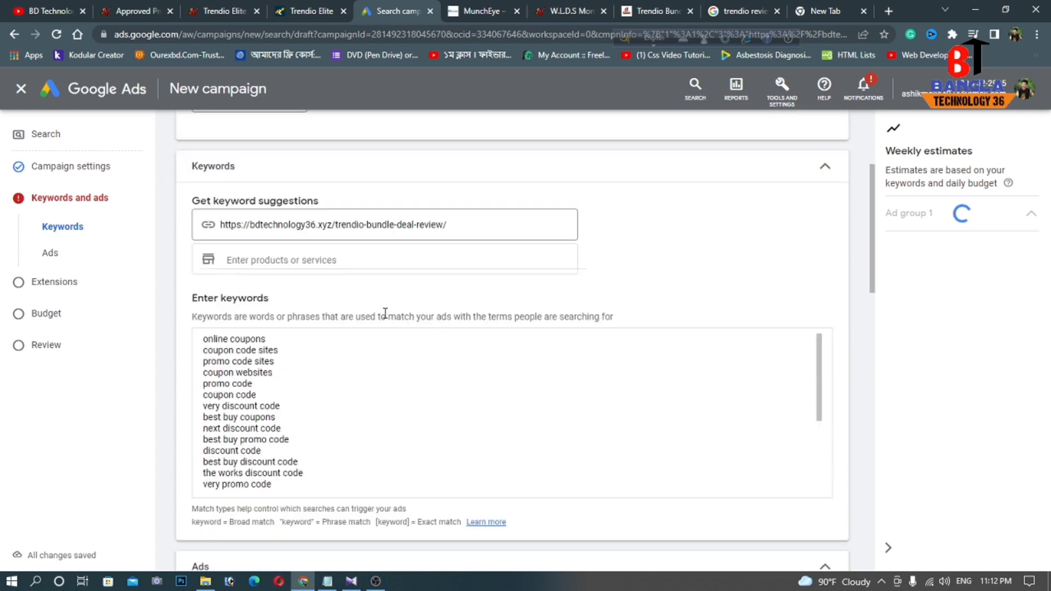
pyautogui.scroll(-5, 298, 447)
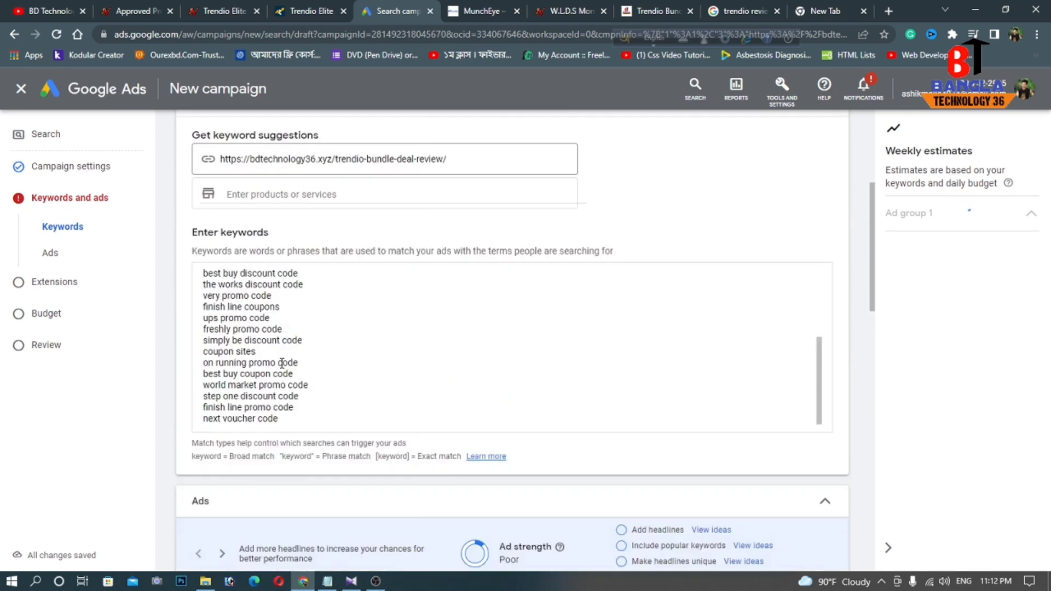
pyautogui.scroll(10, 282, 363)
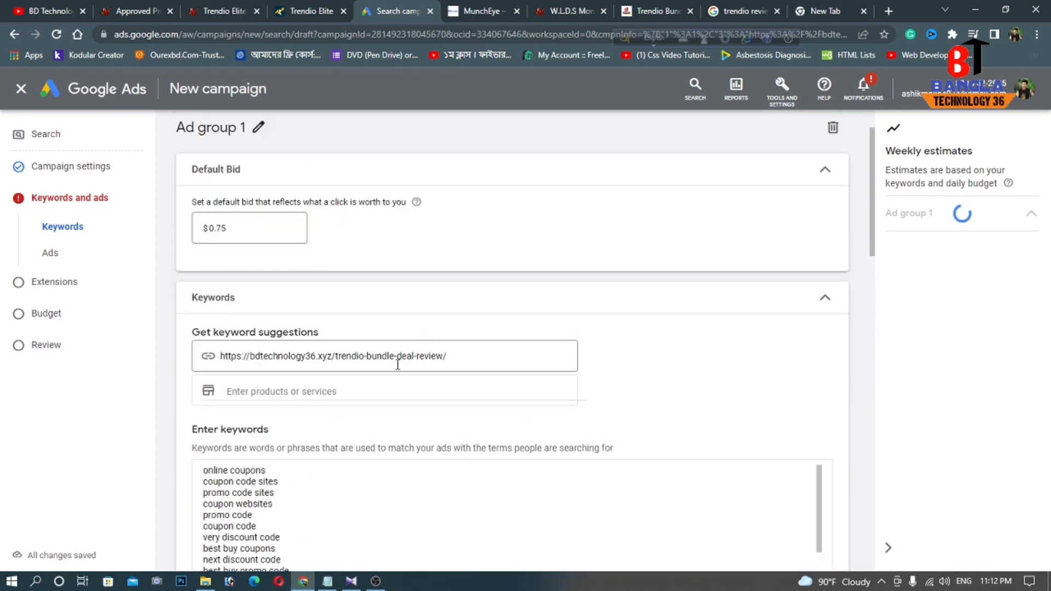
pyautogui.scroll(-1, 258, 417)
pyautogui.click(222, 416)
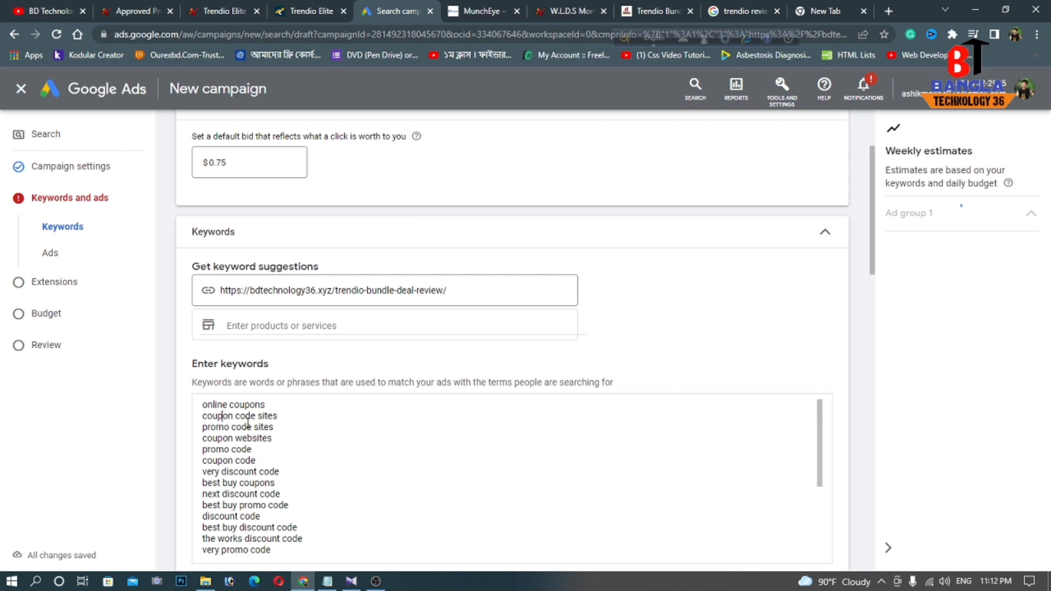
pyautogui.hotkey('ctrl', 'a')
pyautogui.press('BackSpace')
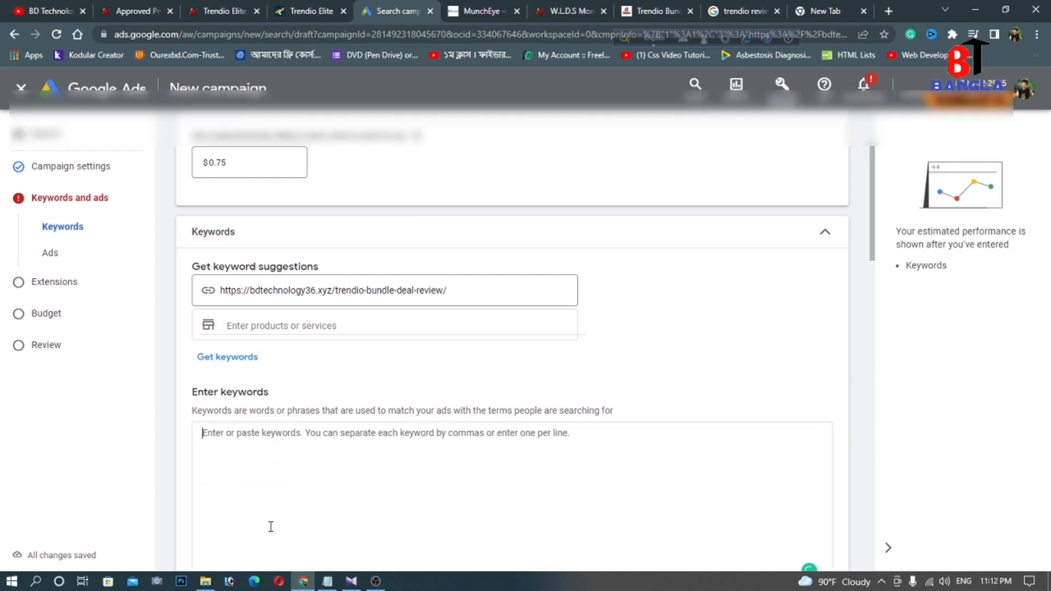
# Step: Copy the keywords Trendio, Trendio Review, Trendio Reviews, Trendio app and Trendio software from the Notepad file into the ad group's keyword list
pyautogui.click(327, 581)
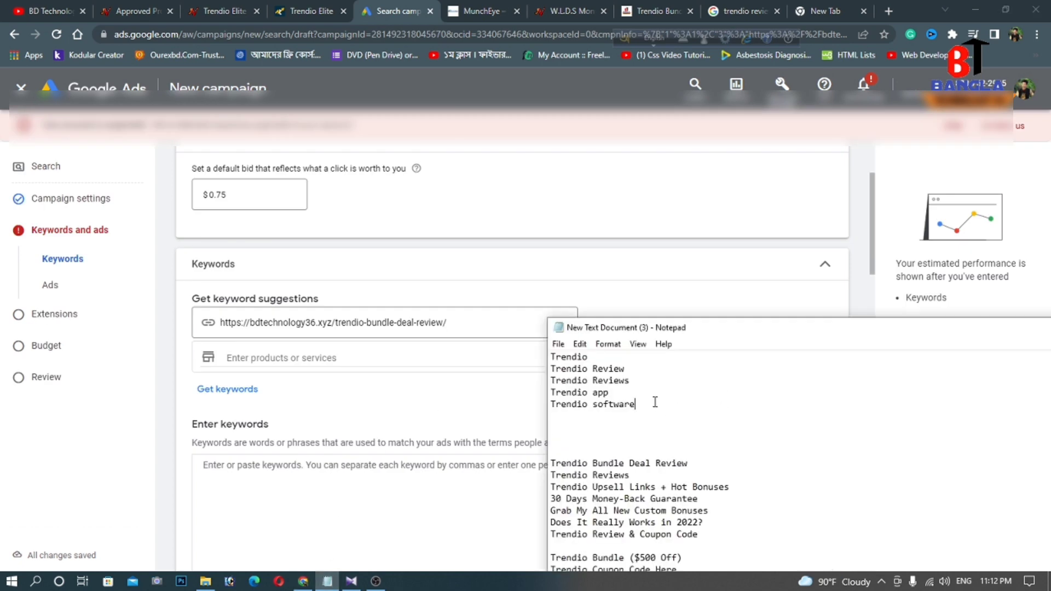
pyautogui.moveTo(656, 403); pyautogui.dragTo(541, 347)
pyautogui.click(598, 382)
pyautogui.moveTo(680, 407); pyautogui.dragTo(532, 357)
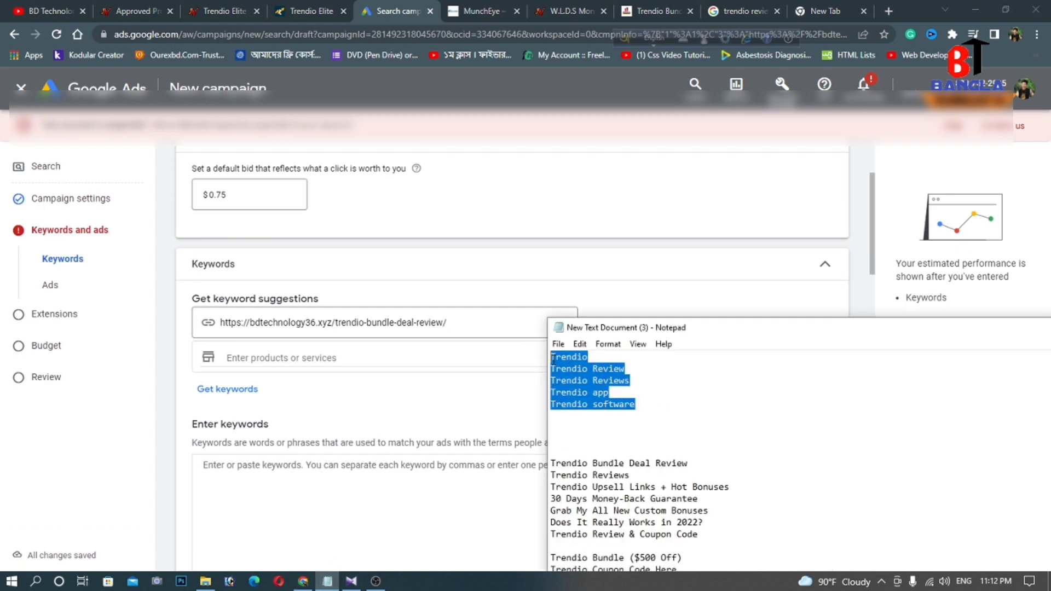
pyautogui.rightClick(571, 366)
pyautogui.click(605, 413)
pyautogui.click(222, 466)
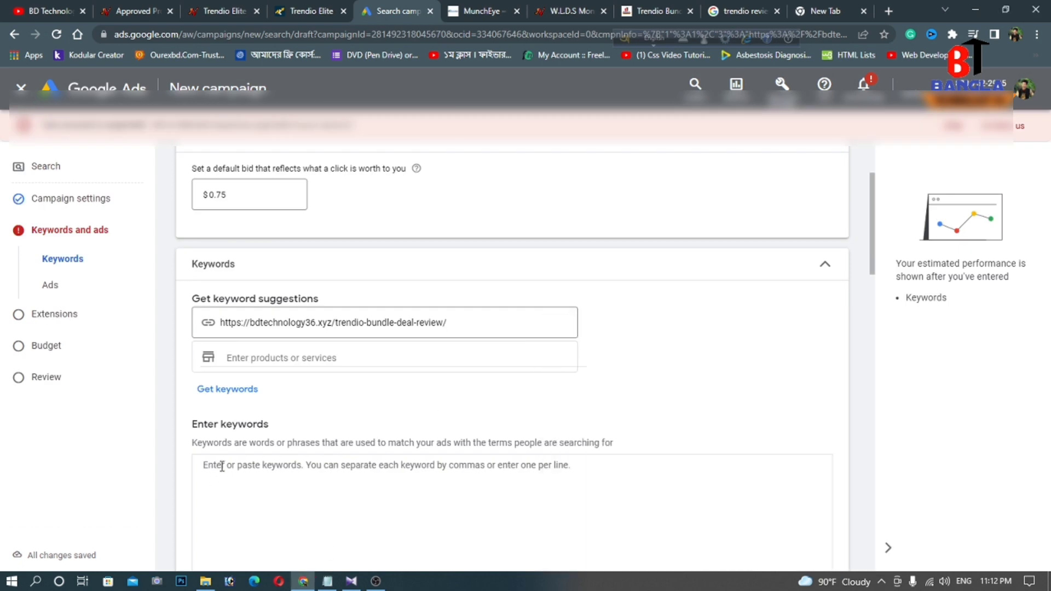
pyautogui.scroll(-1, 224, 465)
pyautogui.hotkey('ctrl', 'v')
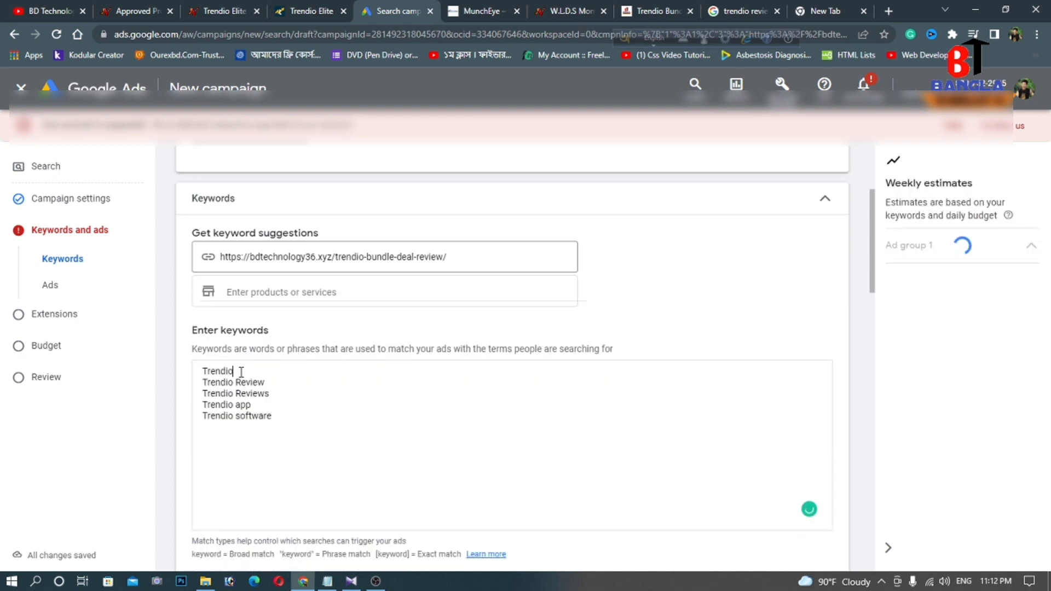
# Step: Enclose each of the five Trendio keywords in square brackets to make them exact match
pyautogui.write(']')
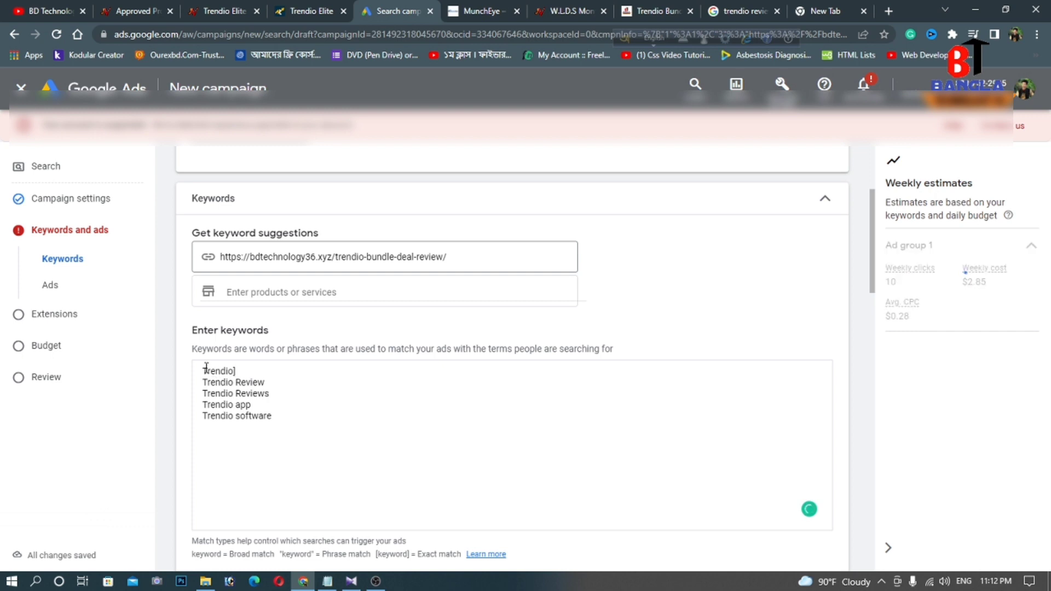
pyautogui.click(203, 371)
pyautogui.write('[')
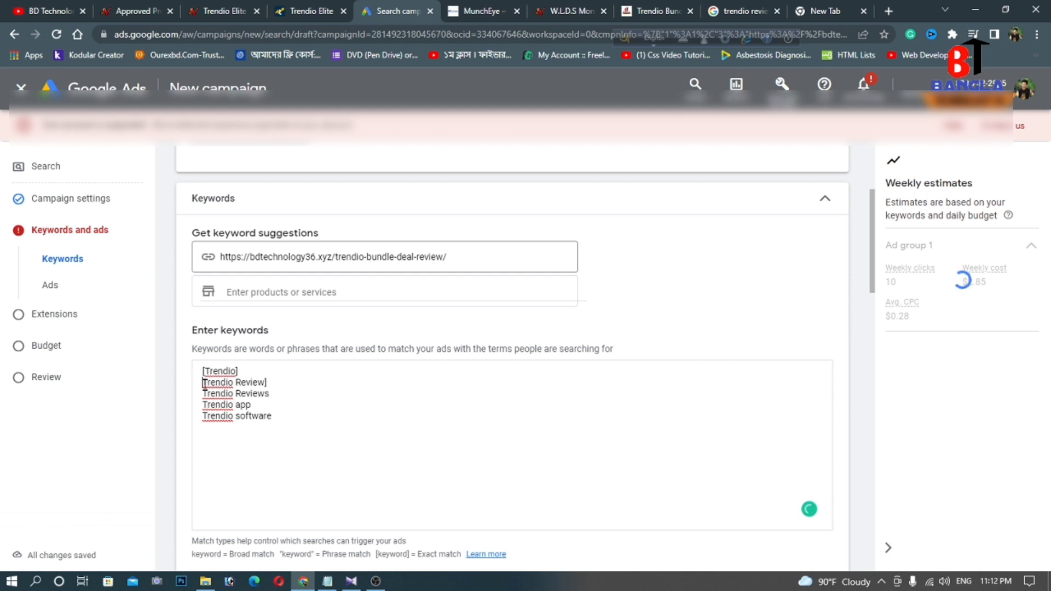
pyautogui.click(203, 382)
pyautogui.write('[')
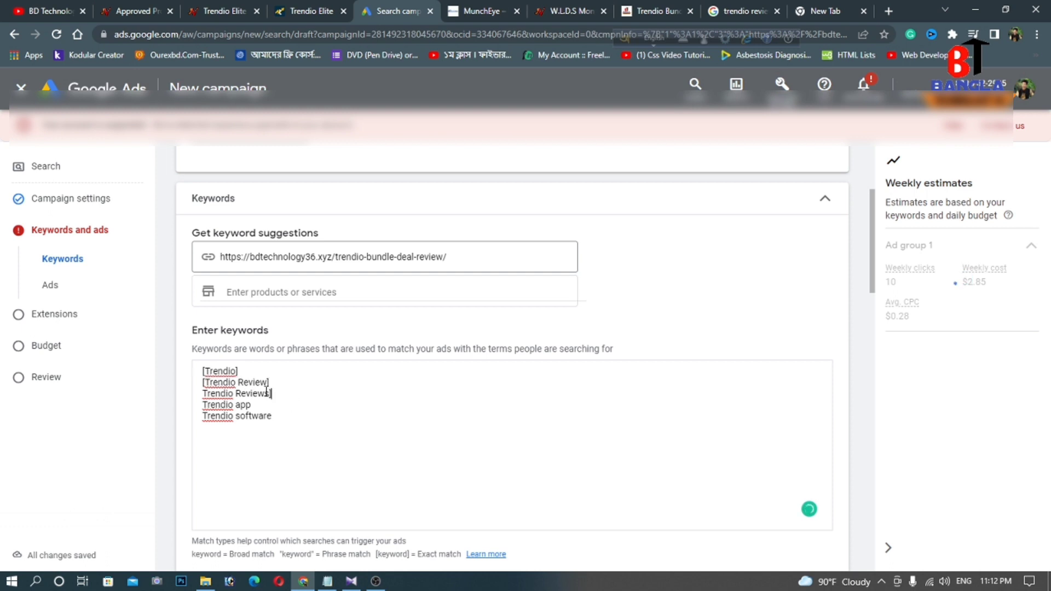
pyautogui.write('[')
pyautogui.write('[')
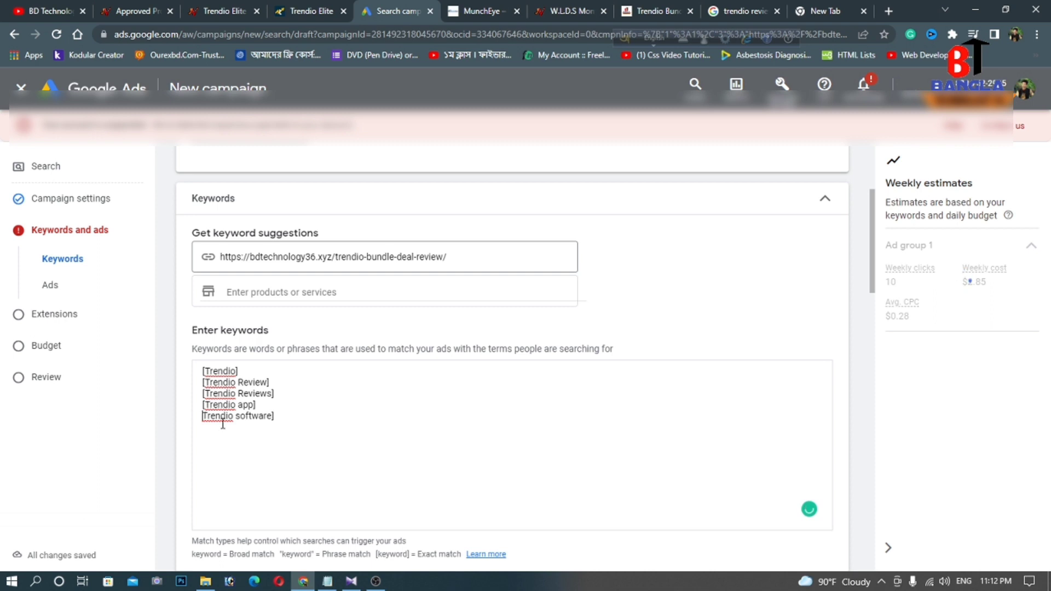
pyautogui.write('[')
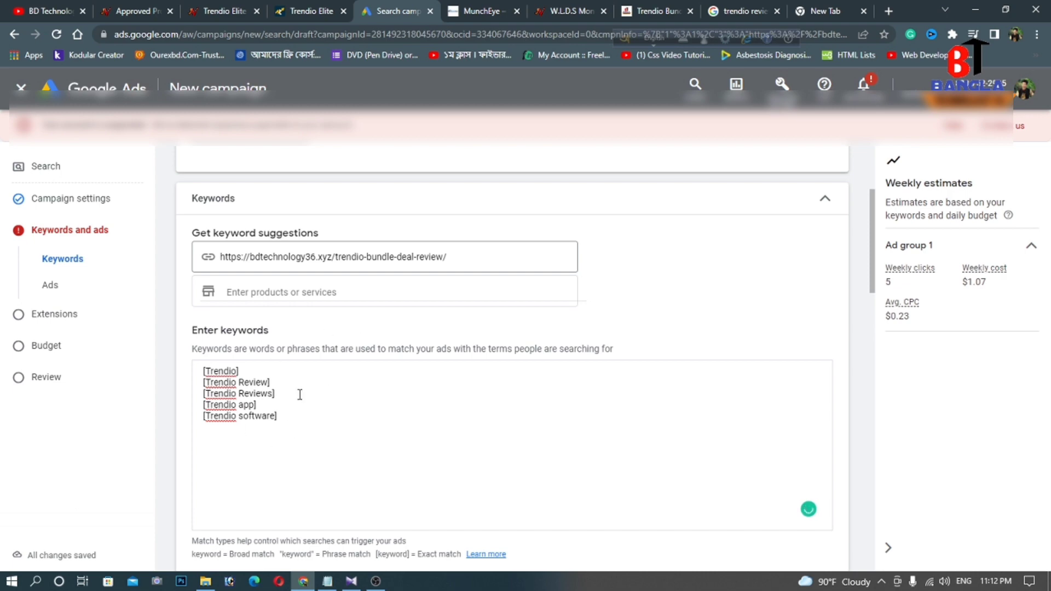
# Step: Review the bracketed exact match keywords together with the match type notes and the default bid
pyautogui.scroll(-1, 326, 388)
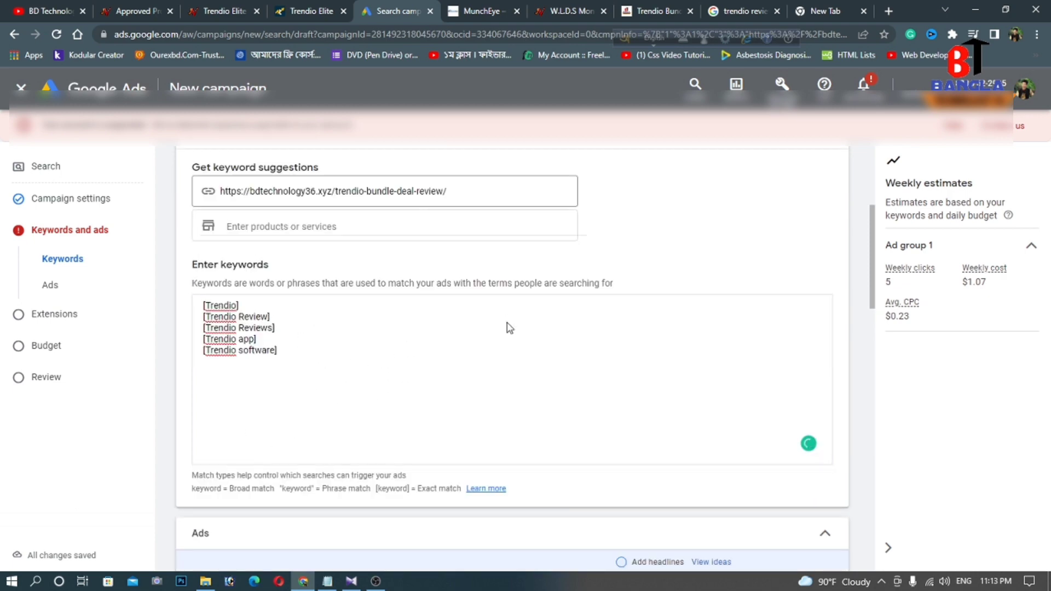
pyautogui.scroll(3, 509, 328)
pyautogui.scroll(-3, 495, 331)
pyautogui.scroll(-2, 277, 300)
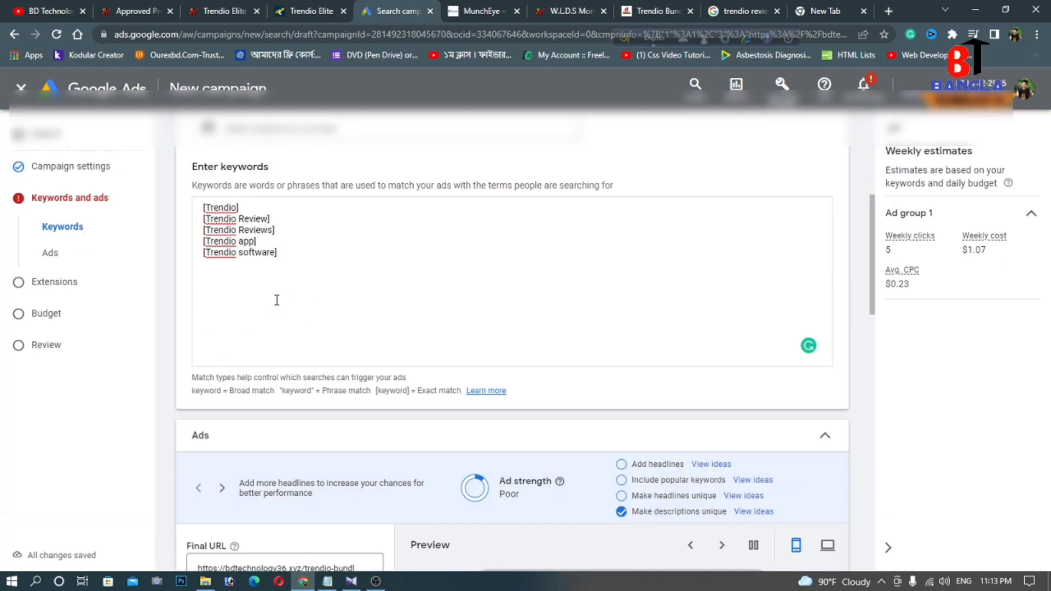
pyautogui.moveTo(304, 257); pyautogui.dragTo(189, 206)
pyautogui.click(286, 238)
pyautogui.scroll(1, 309, 275)
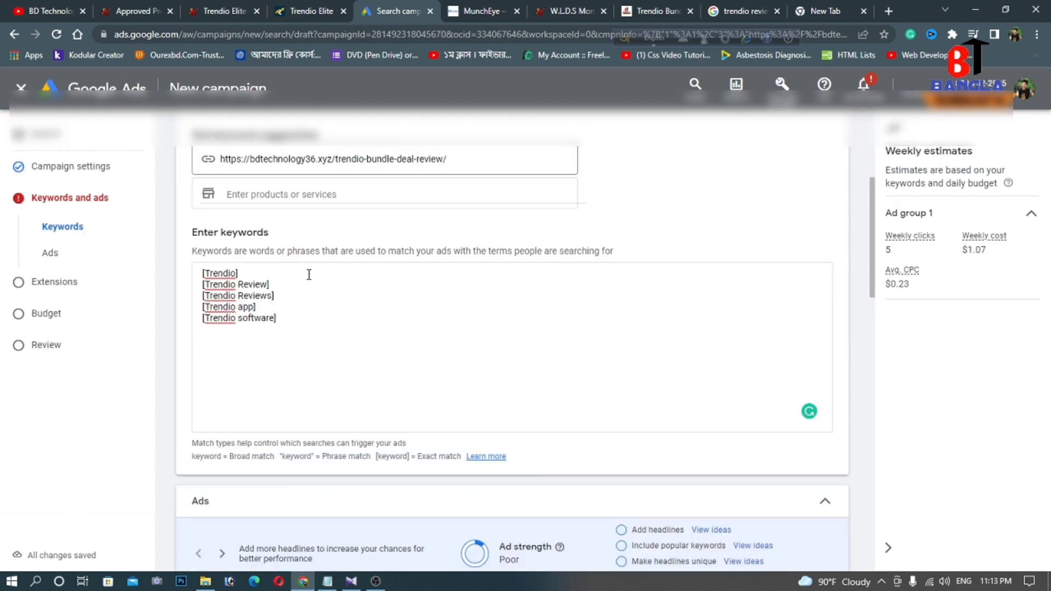
pyautogui.scroll(1, 309, 275)
pyautogui.scroll(1, 345, 315)
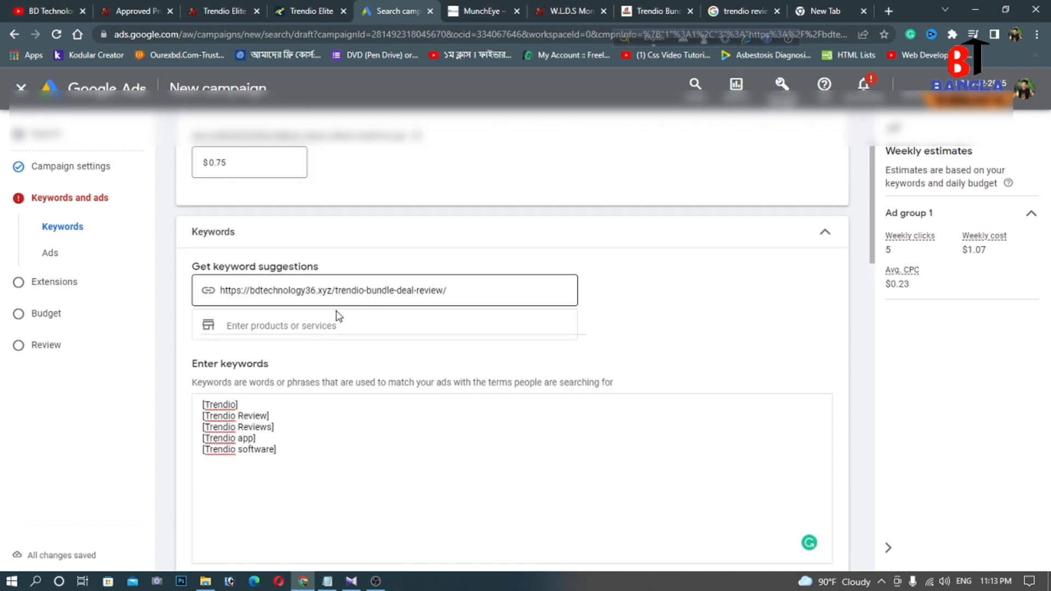
pyautogui.scroll(1, 306, 327)
# Step: Copy trendio from the ad's final URL and use it as the first part of the display path
pyautogui.scroll(-3, 317, 328)
pyautogui.scroll(-3, 325, 329)
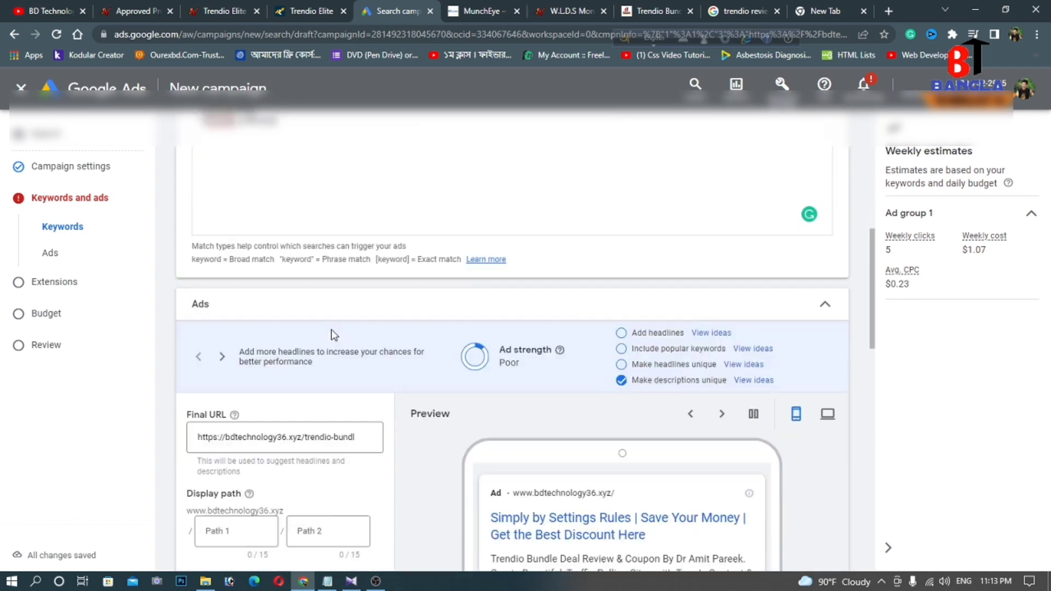
pyautogui.scroll(-2, 390, 309)
pyautogui.scroll(-3, 236, 378)
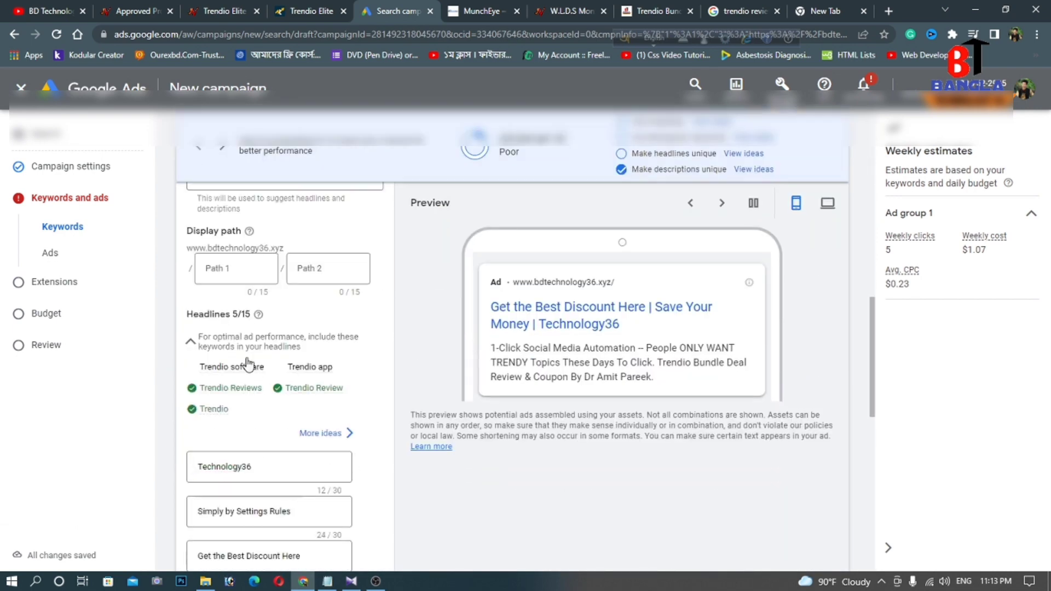
pyautogui.scroll(2, 241, 351)
pyautogui.click(241, 339)
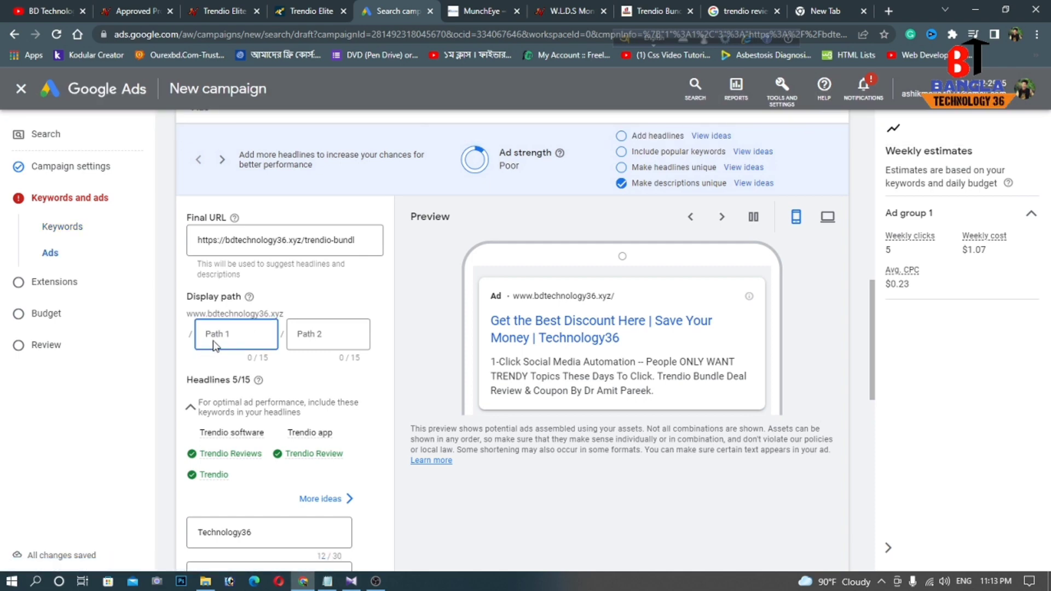
pyautogui.scroll(2, 232, 327)
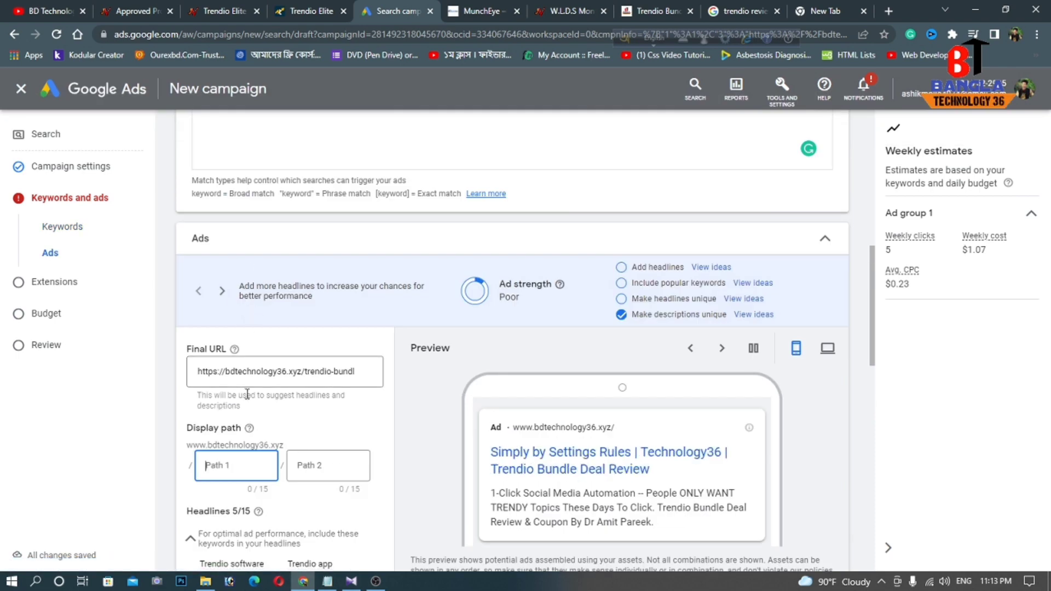
pyautogui.moveTo(305, 372); pyautogui.dragTo(331, 373)
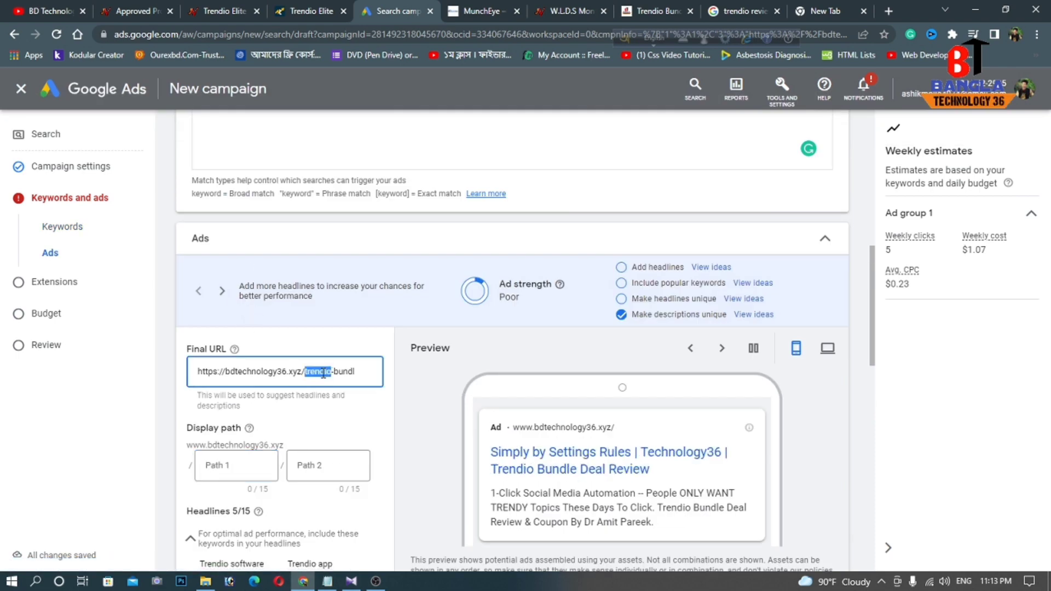
pyautogui.rightClick(323, 375)
pyautogui.click(363, 214)
pyautogui.click(223, 470)
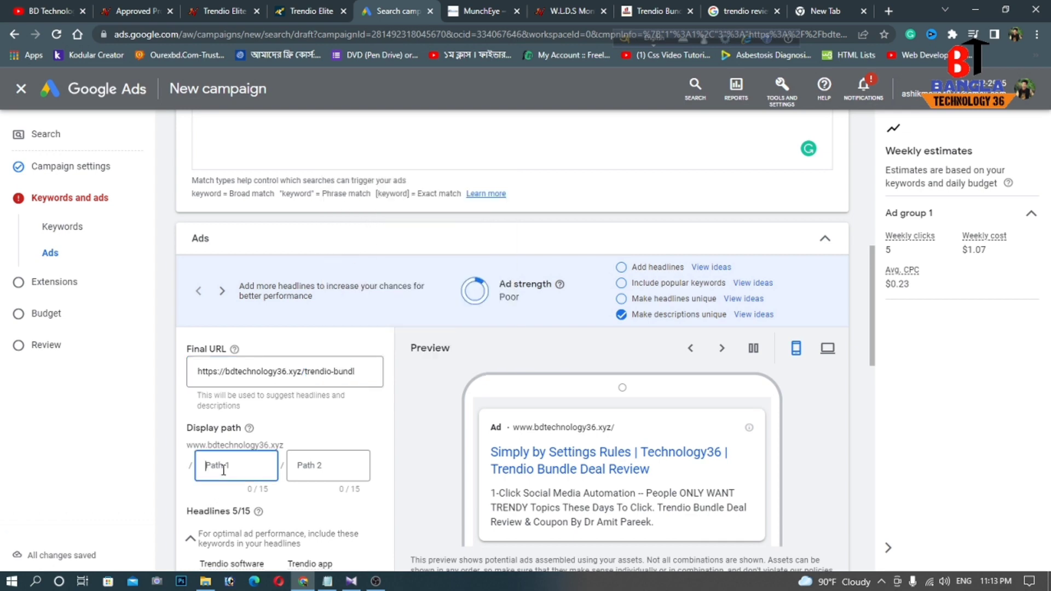
pyautogui.hotkey('ctrl', 'v')
# Step: Set the second part of the ad's display path to reviews and check the ad preview
pyautogui.click(308, 464)
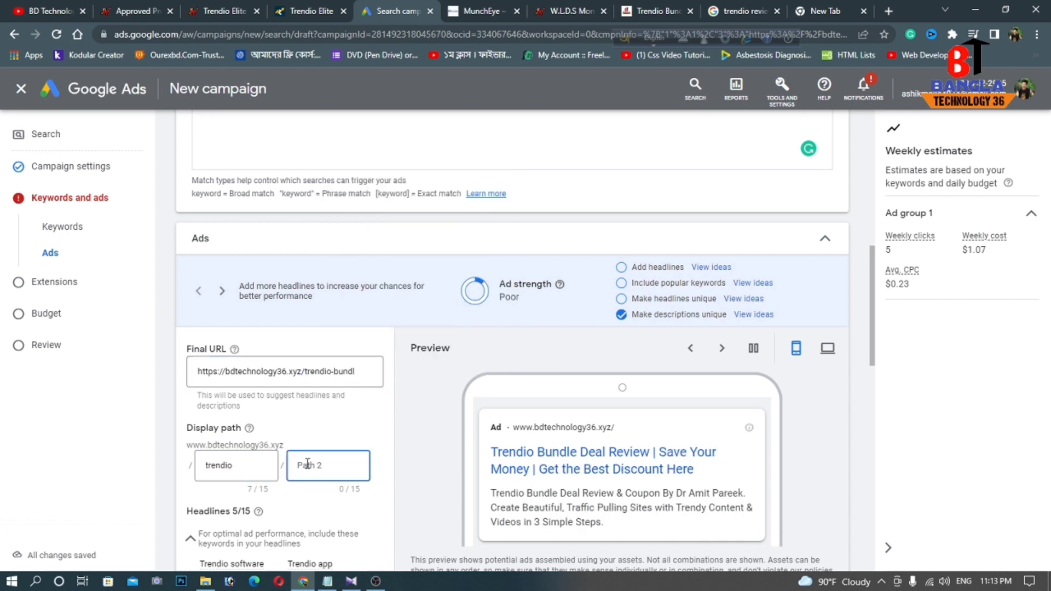
pyautogui.write('revi')
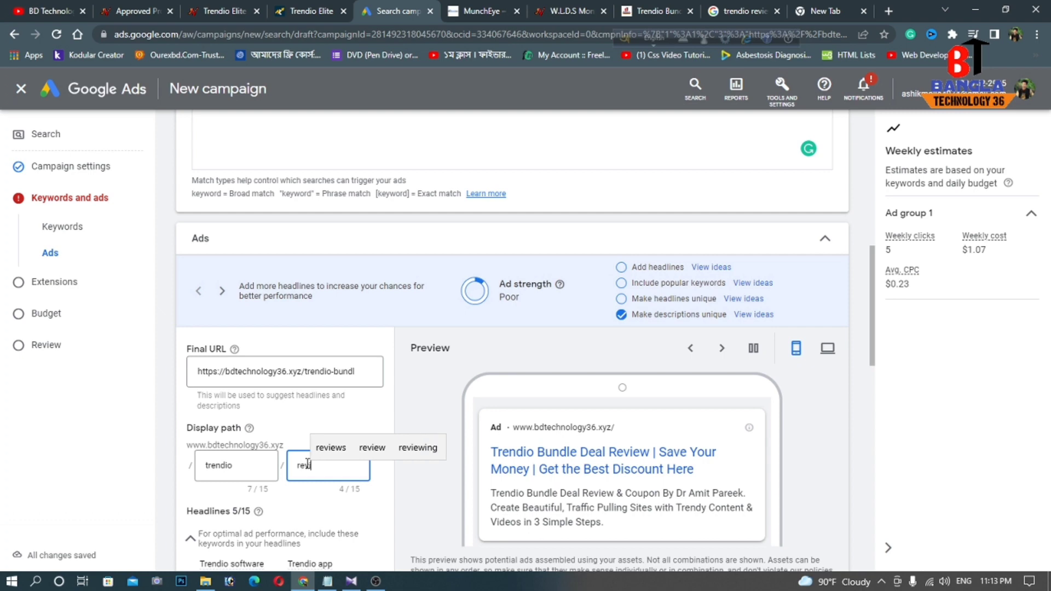
pyautogui.click(338, 455)
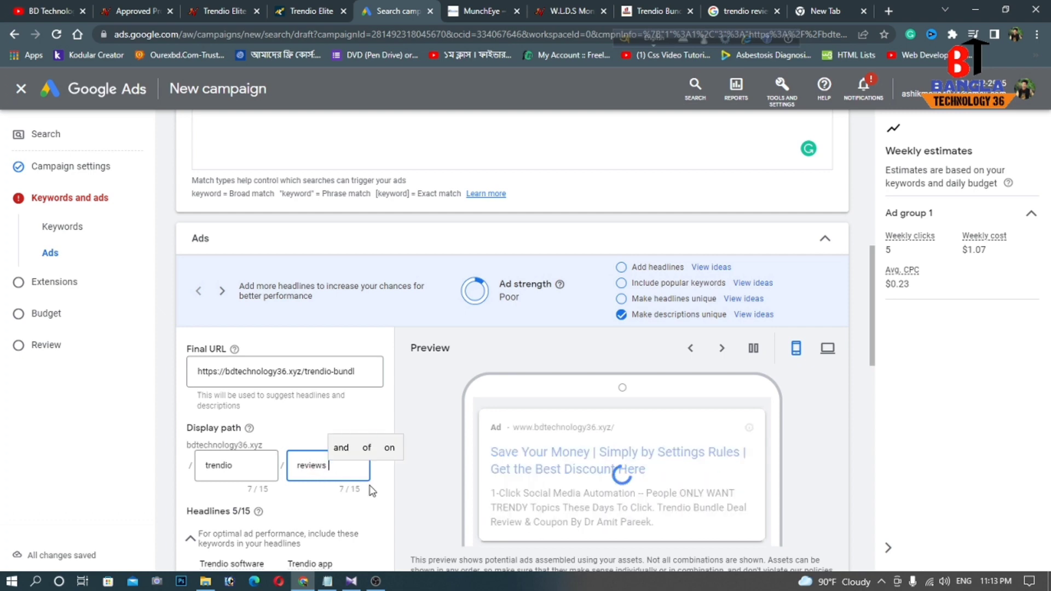
pyautogui.click(477, 478)
pyautogui.scroll(1, 362, 456)
pyautogui.scroll(-2, 590, 368)
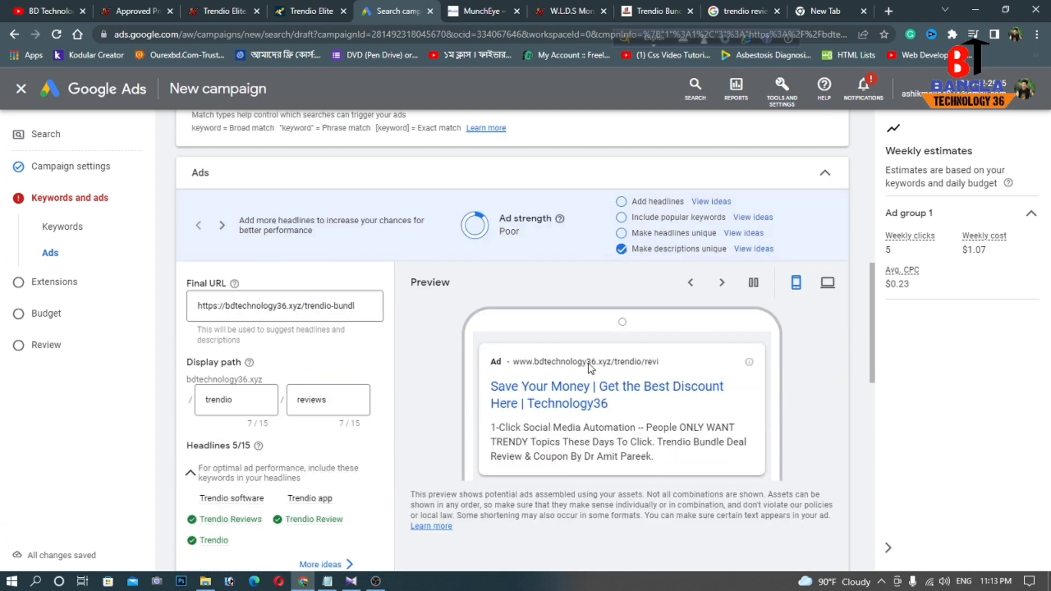
# Step: Review the ad's existing headlines, then copy Trendio Reviews from the headline notes in Notepad
pyautogui.scroll(-2, 283, 395)
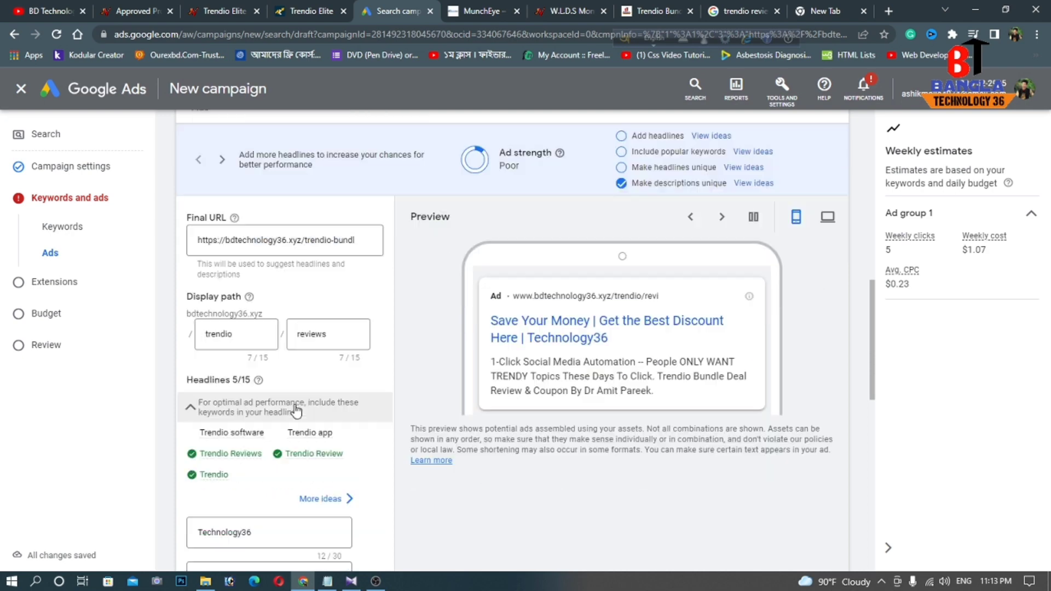
pyautogui.scroll(-4, 355, 418)
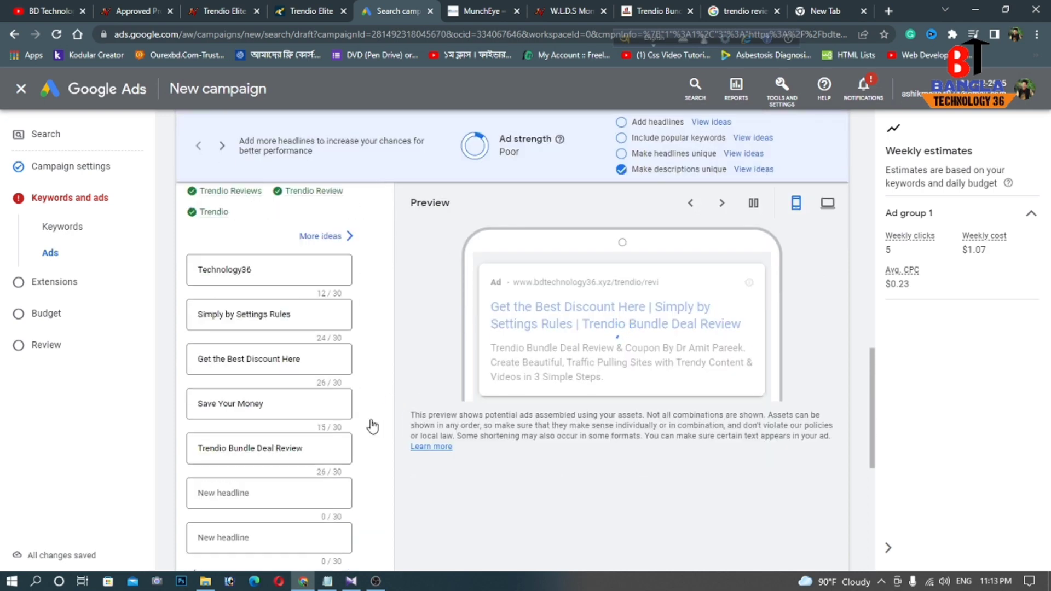
pyautogui.scroll(2, 284, 383)
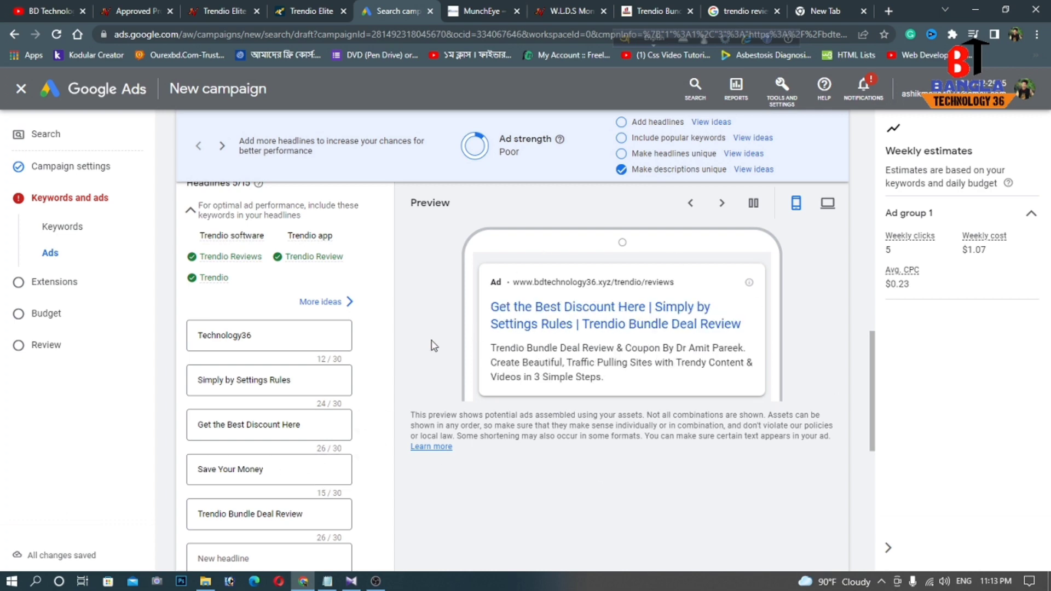
pyautogui.scroll(1, 366, 406)
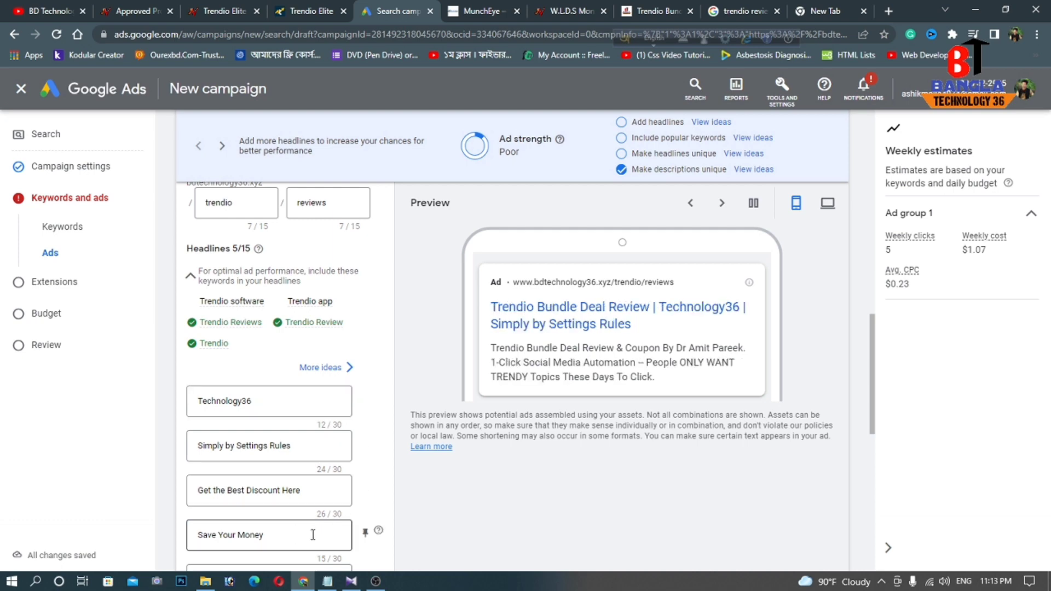
pyautogui.click(327, 581)
pyautogui.click(616, 499)
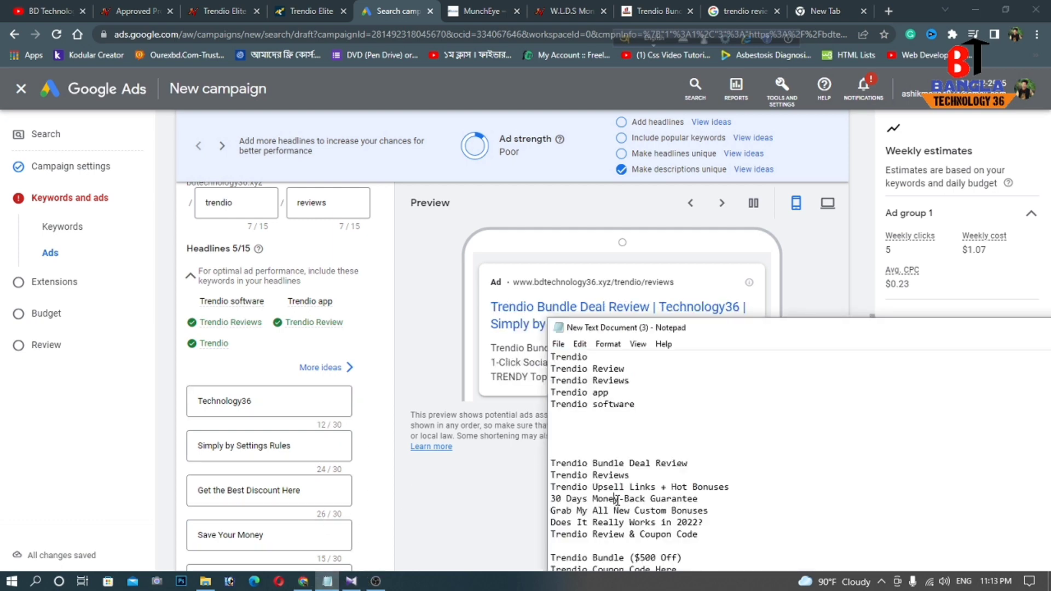
pyautogui.moveTo(701, 461); pyautogui.dragTo(541, 476)
pyautogui.rightClick(582, 476)
pyautogui.click(624, 319)
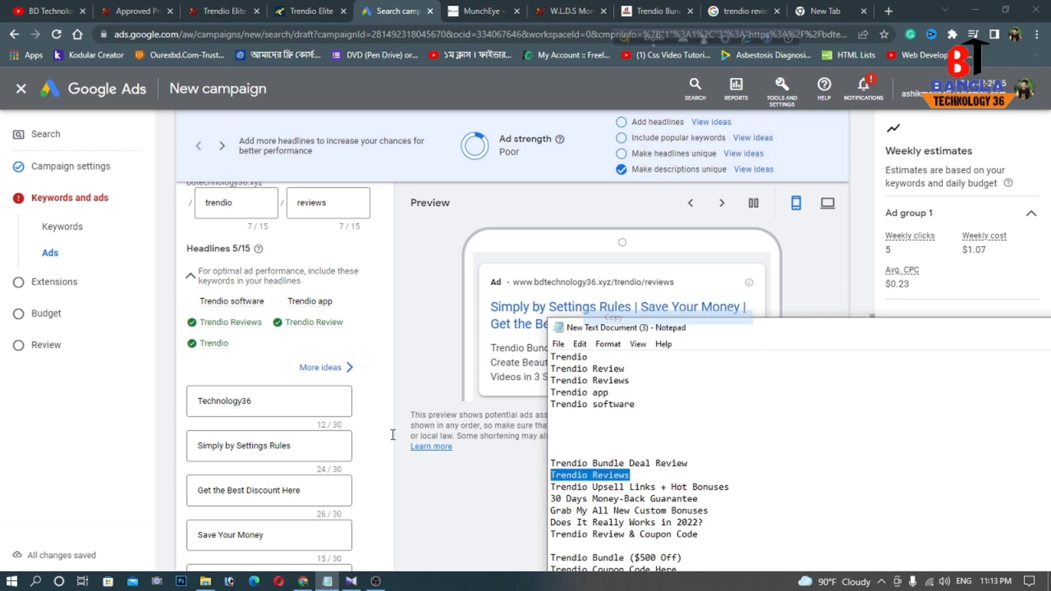
# Step: Replace the headline Simply by Settings Rules with the copied Trendio Reviews and pin it to show only in position 1
pyautogui.click(302, 449)
pyautogui.moveTo(302, 449); pyautogui.dragTo(187, 452)
pyautogui.rightClick(204, 445)
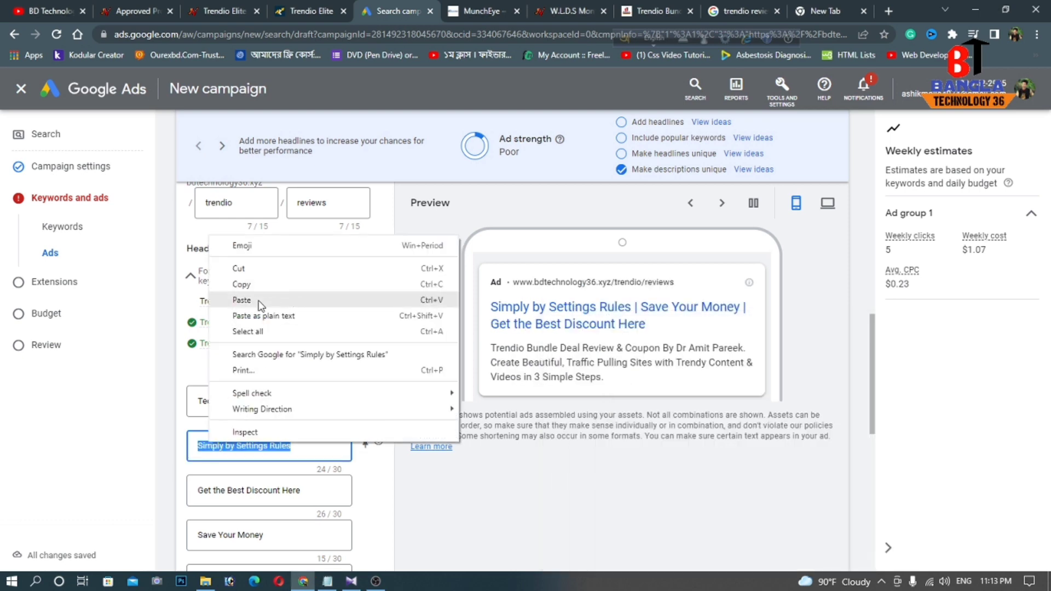
pyautogui.click(293, 300)
pyautogui.click(363, 448)
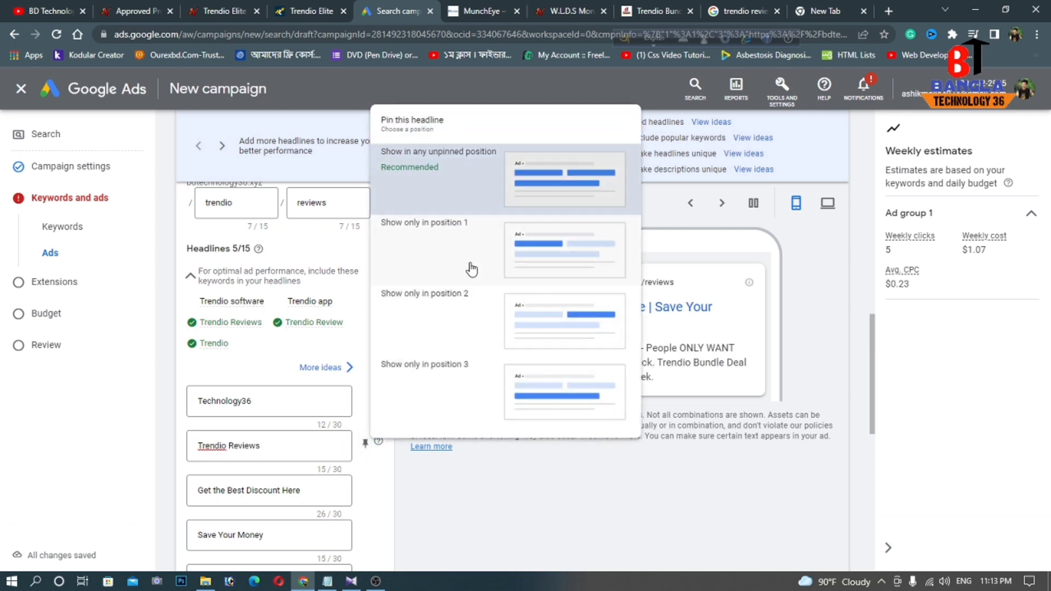
pyautogui.click(471, 267)
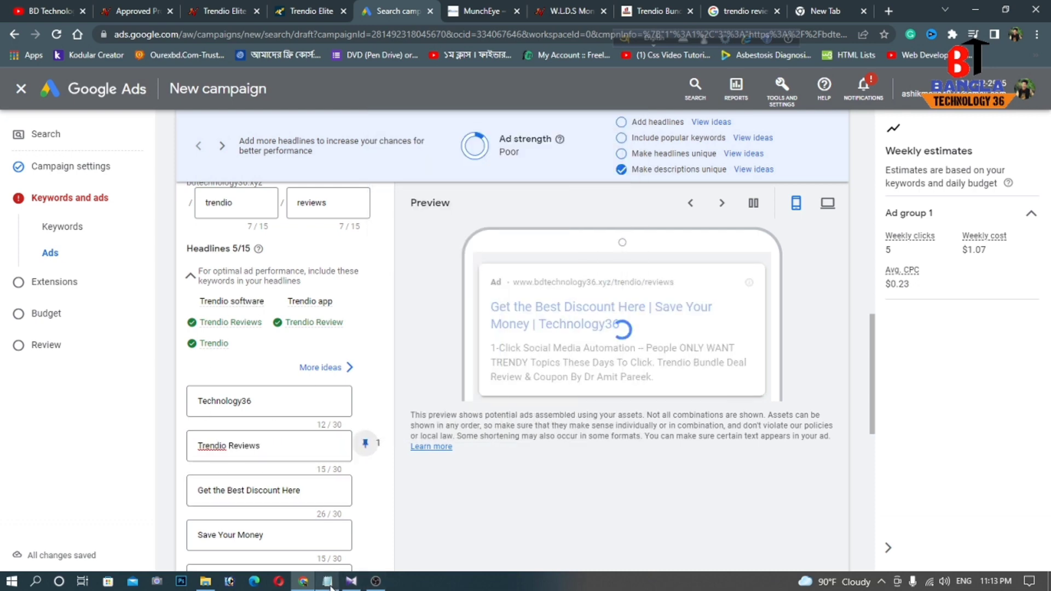
# Step: Copy the line Trendio Review & Coupon Code from the Notepad headline notes
pyautogui.click(328, 581)
pyautogui.click(644, 498)
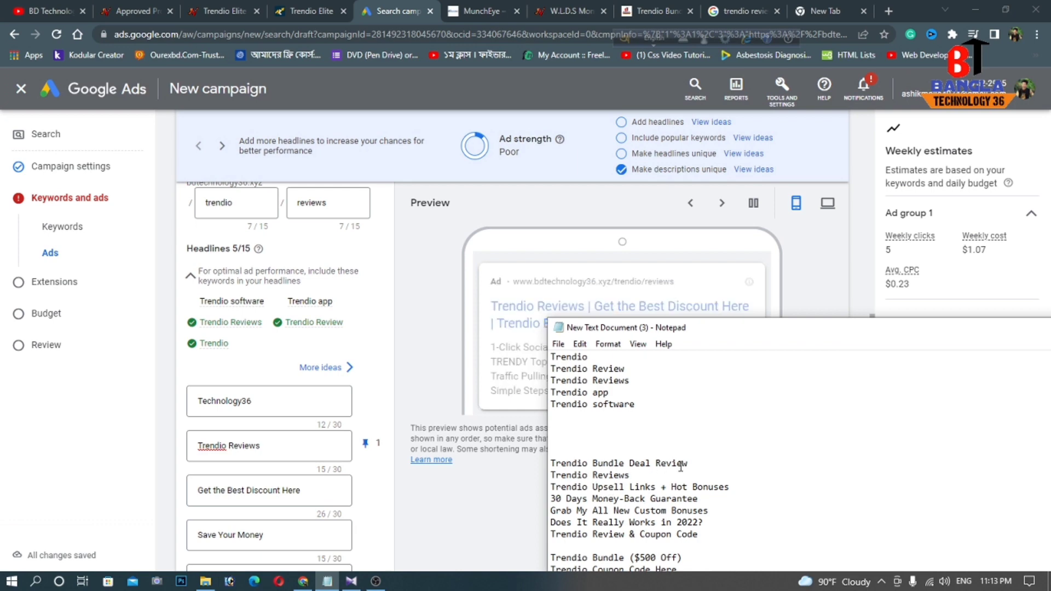
pyautogui.scroll(-1, 695, 464)
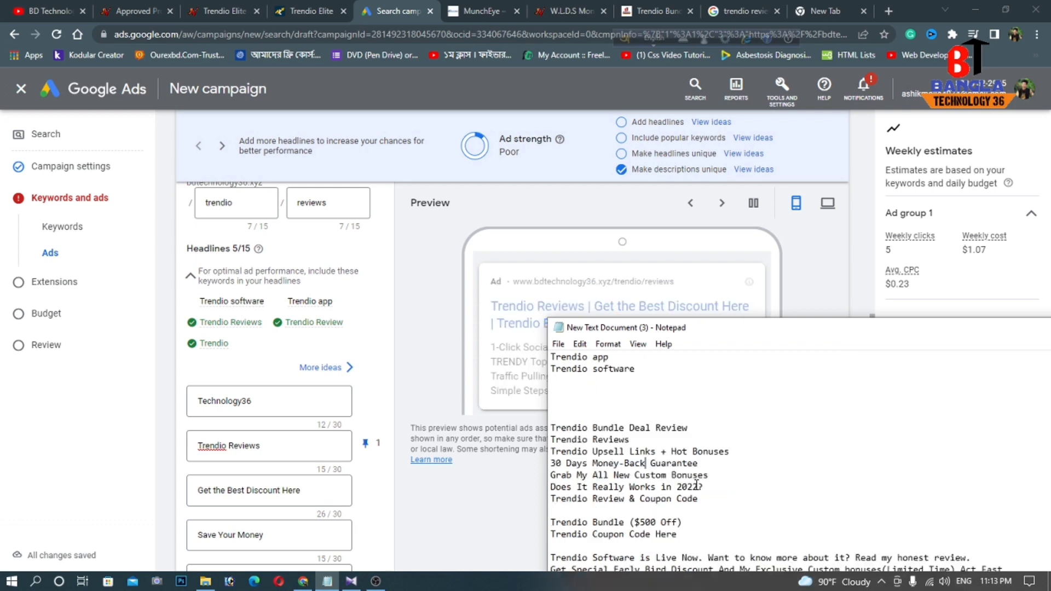
pyautogui.moveTo(694, 497); pyautogui.dragTo(550, 499)
pyautogui.rightClick(572, 498)
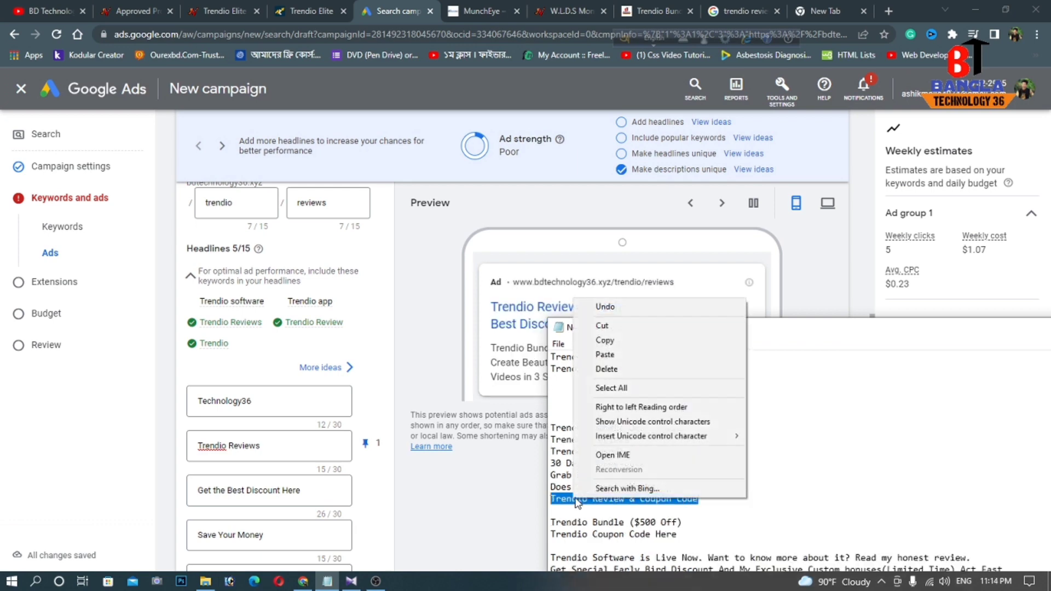
pyautogui.click(614, 340)
# Step: Replace the headline Technology36 with the copied Trendio Review & Coupon Code and pin it to show only in position 1
pyautogui.click(269, 446)
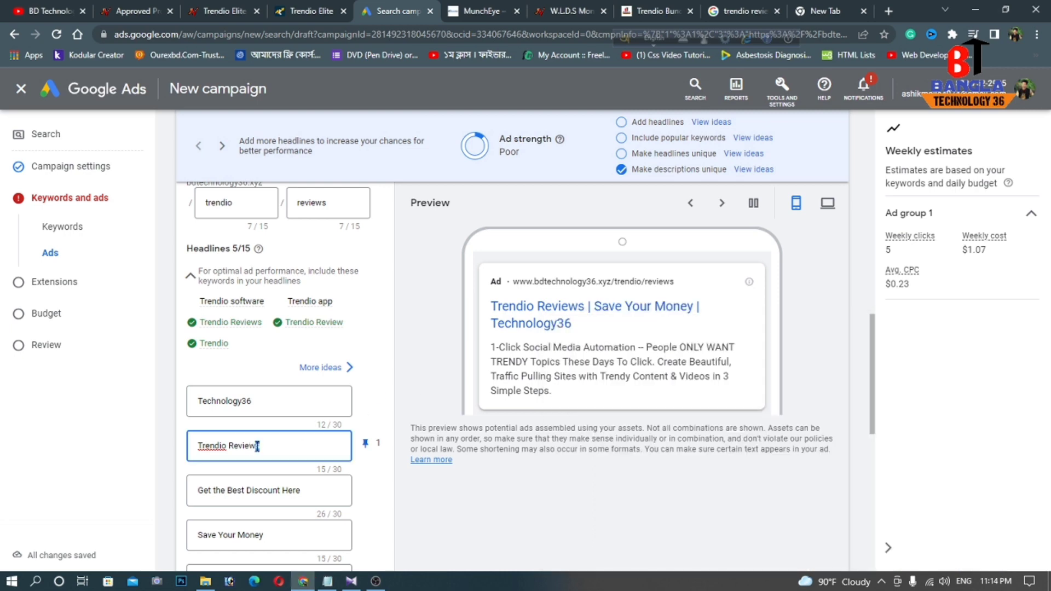
pyautogui.click(274, 400)
pyautogui.moveTo(275, 400); pyautogui.dragTo(183, 404)
pyautogui.rightClick(212, 402)
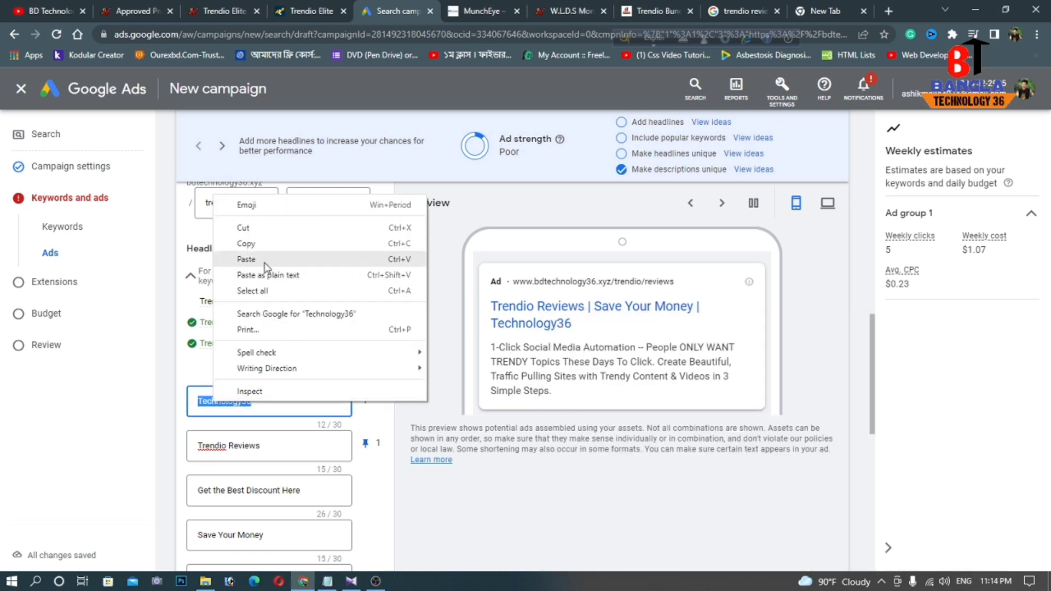
pyautogui.click(246, 259)
pyautogui.click(366, 399)
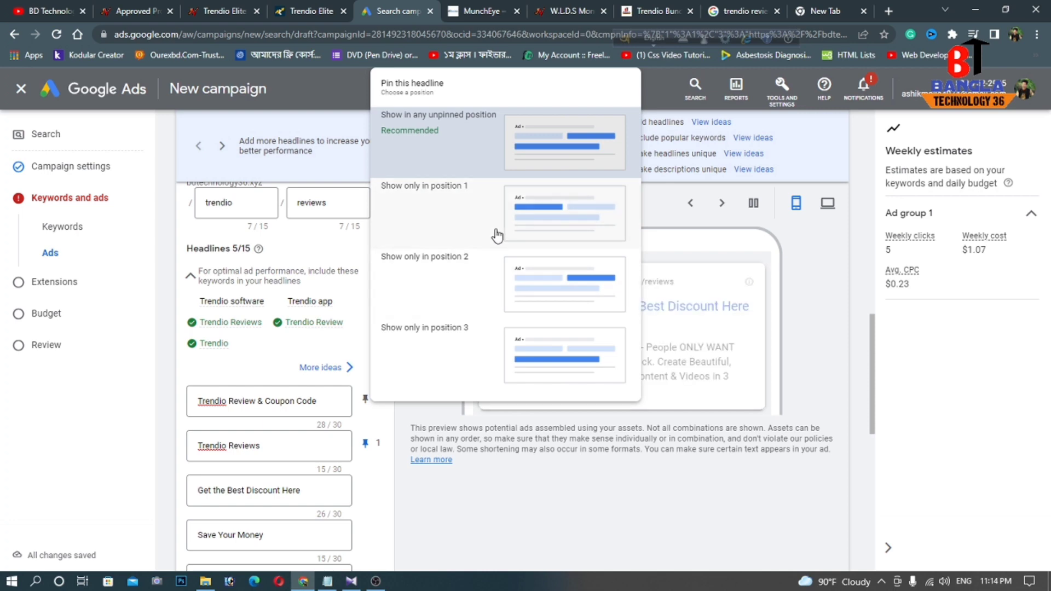
pyautogui.click(493, 230)
# Step: Pin Get the Best Discount Here to position 2, Save Your Money to position 3 and Trendio Bundle Deal Review to position 1
pyautogui.scroll(-1, 298, 492)
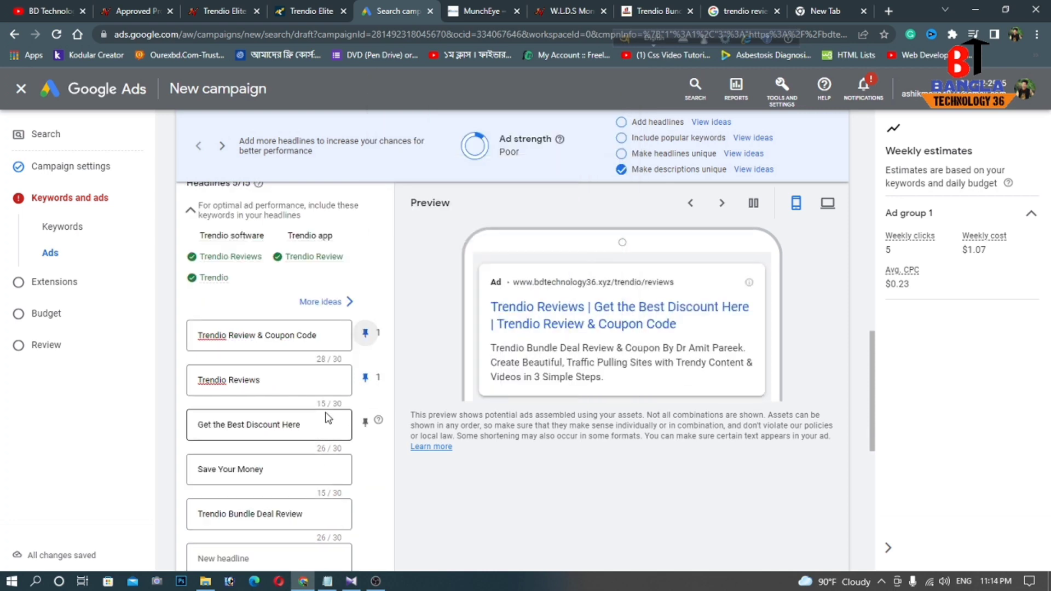
pyautogui.scroll(-1, 323, 416)
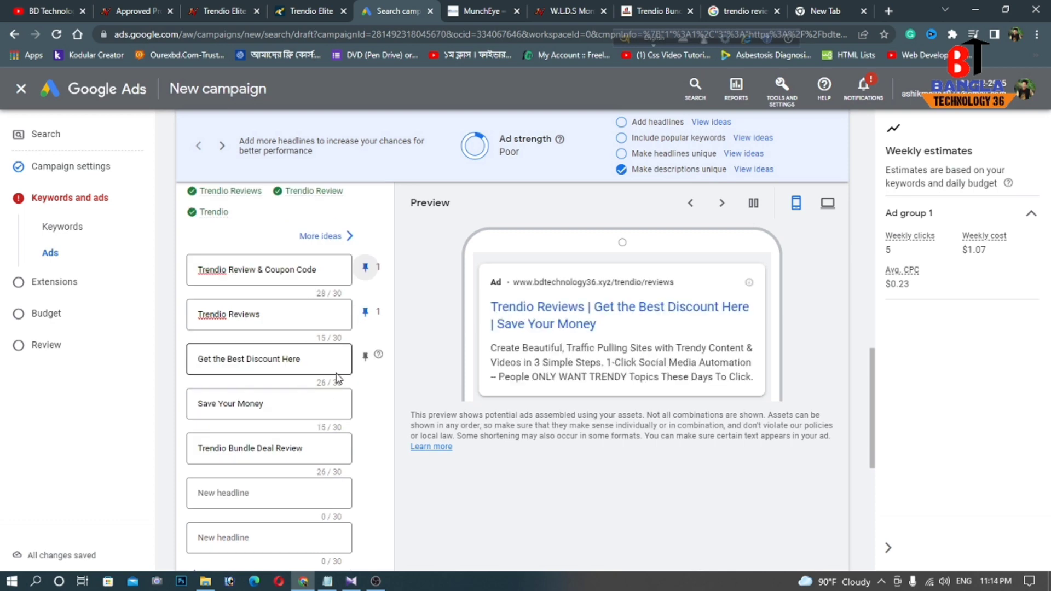
pyautogui.click(365, 357)
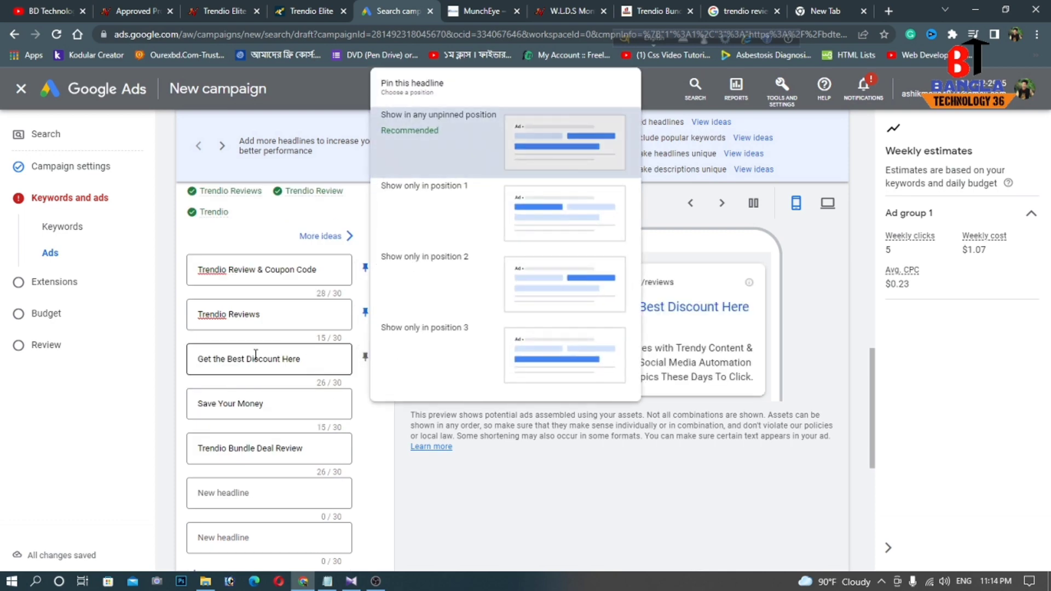
pyautogui.click(488, 301)
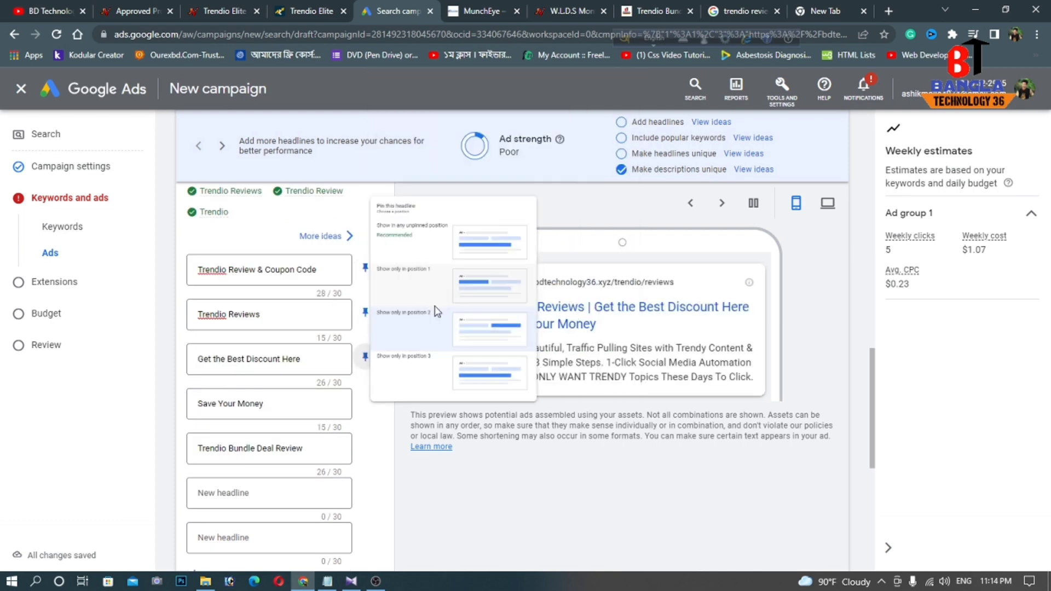
pyautogui.click(279, 402)
pyautogui.click(362, 406)
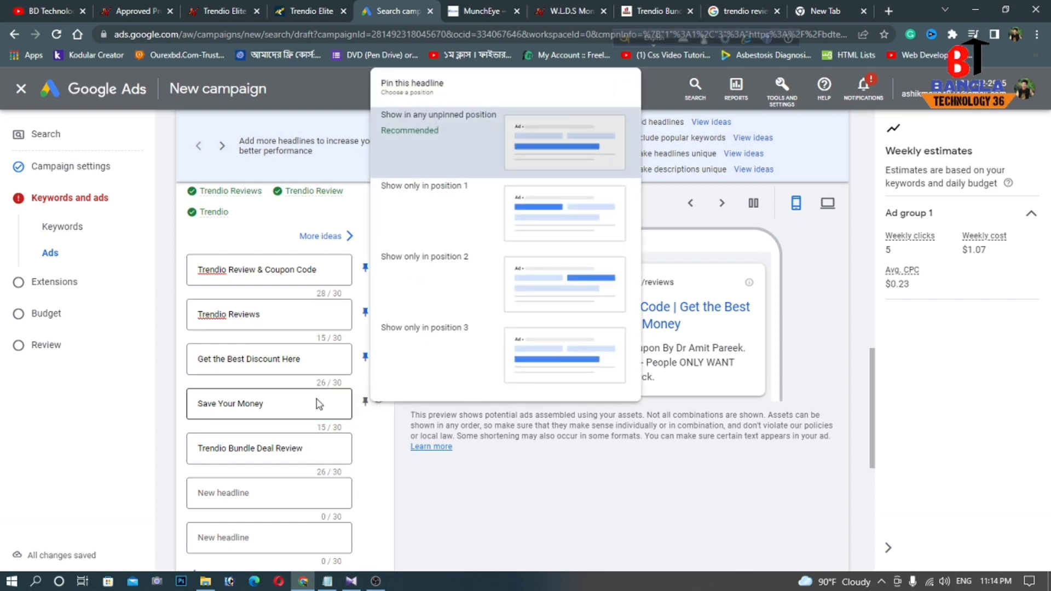
pyautogui.click(462, 356)
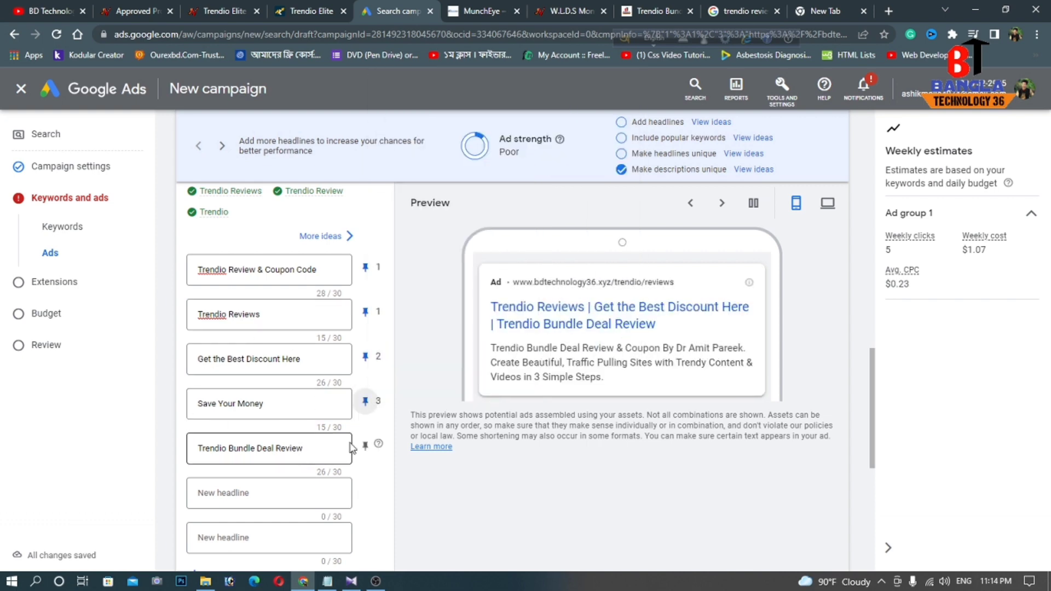
pyautogui.click(366, 446)
pyautogui.click(450, 259)
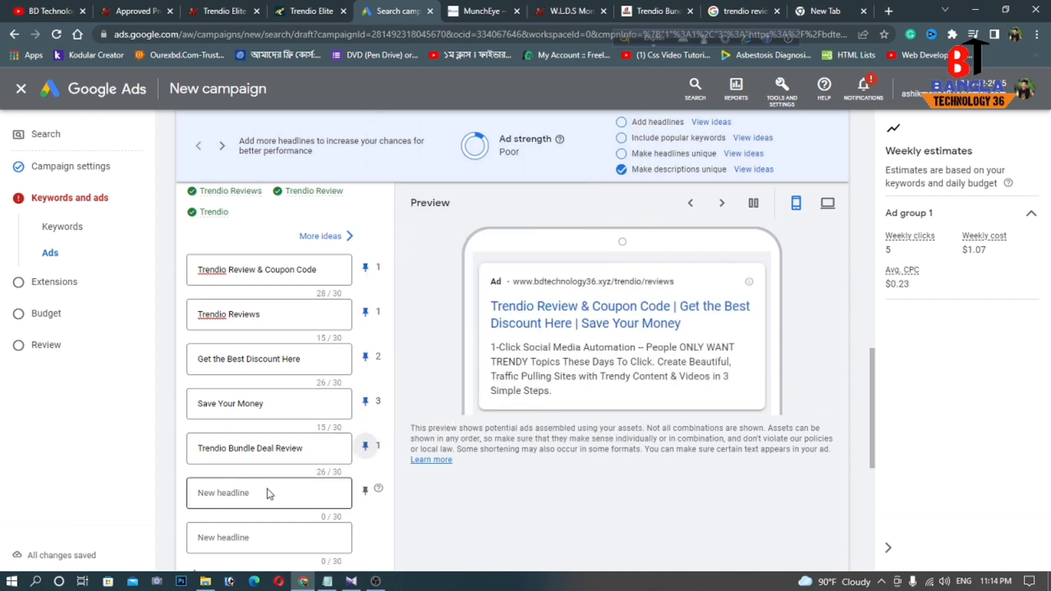
# Step: Add the headline Does It Really Works in 2022? from the Notepad notes and pin it to show only in position 2
pyautogui.scroll(-1, 257, 482)
pyautogui.click(225, 435)
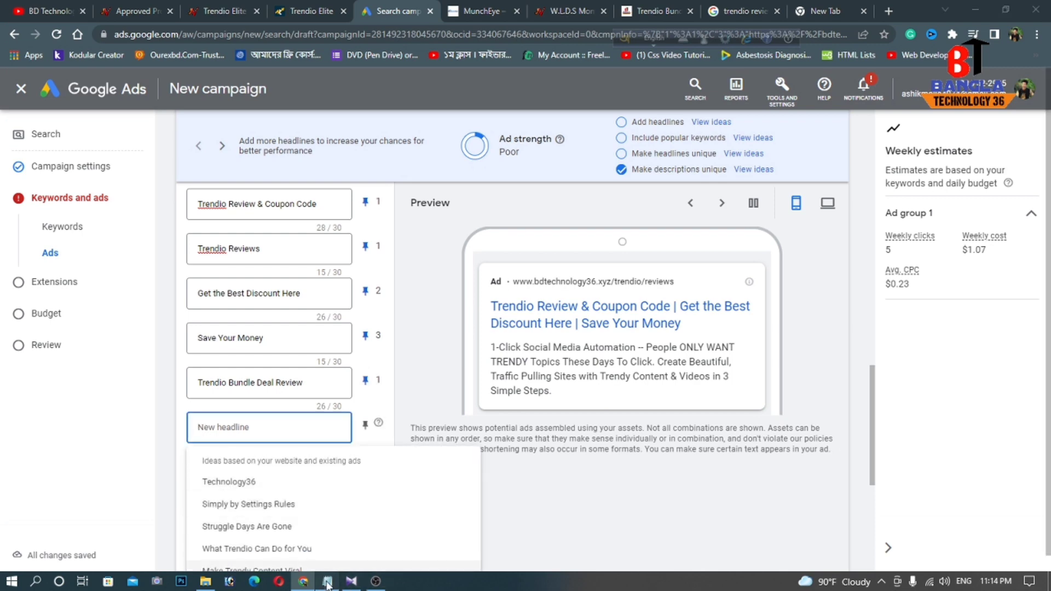
pyautogui.click(327, 582)
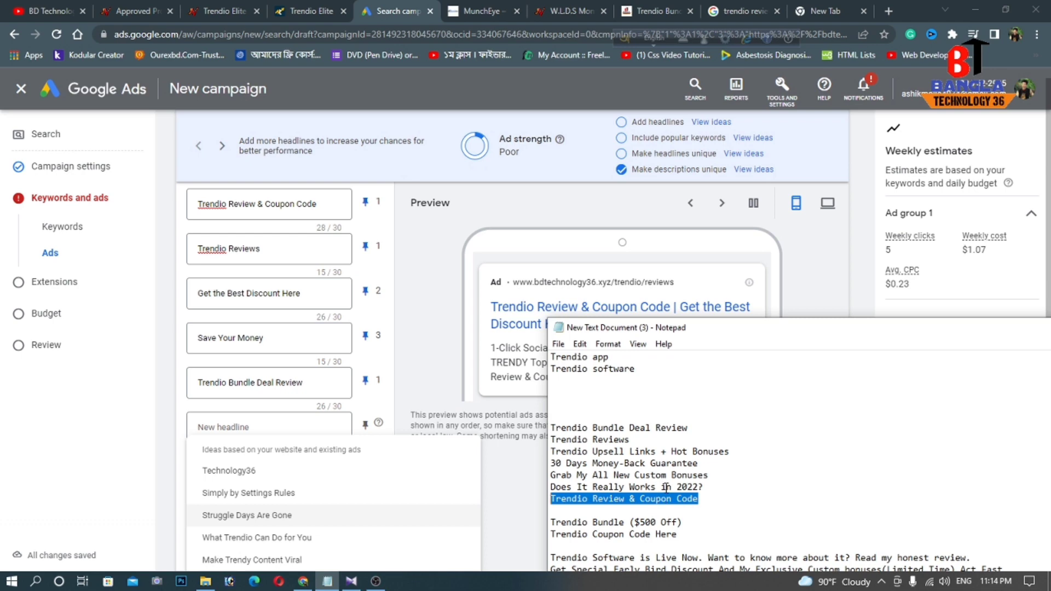
pyautogui.moveTo(705, 487); pyautogui.dragTo(554, 488)
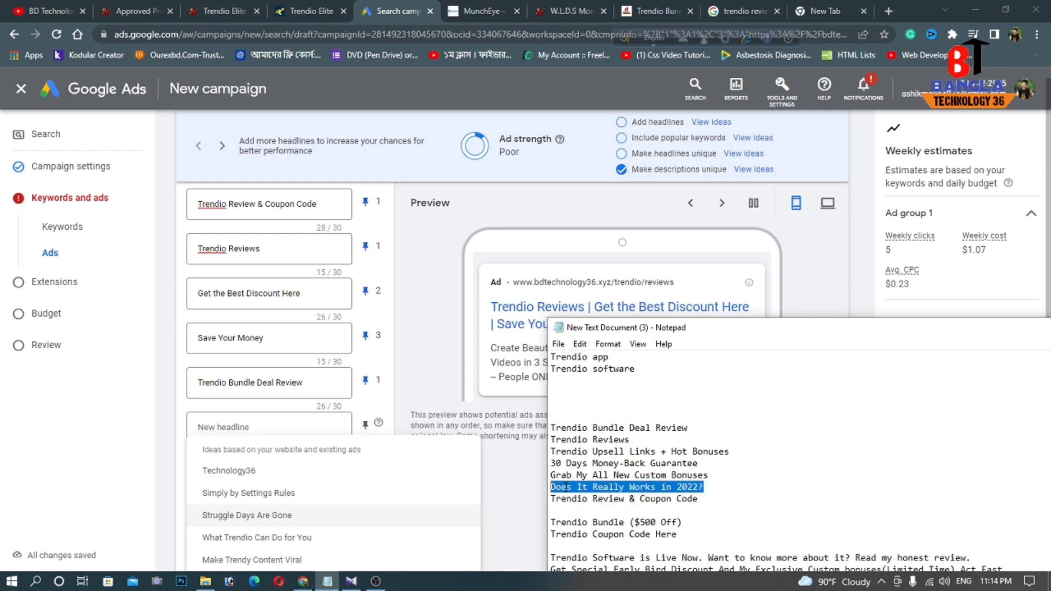
pyautogui.rightClick(567, 488)
pyautogui.click(581, 330)
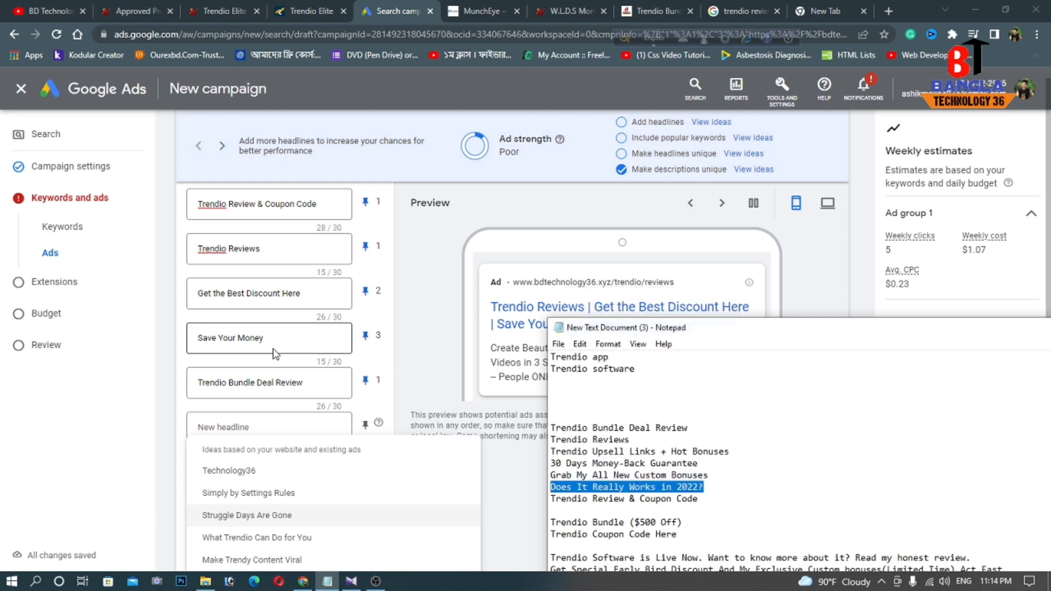
pyautogui.click(221, 427)
pyautogui.rightClick(221, 427)
pyautogui.click(304, 359)
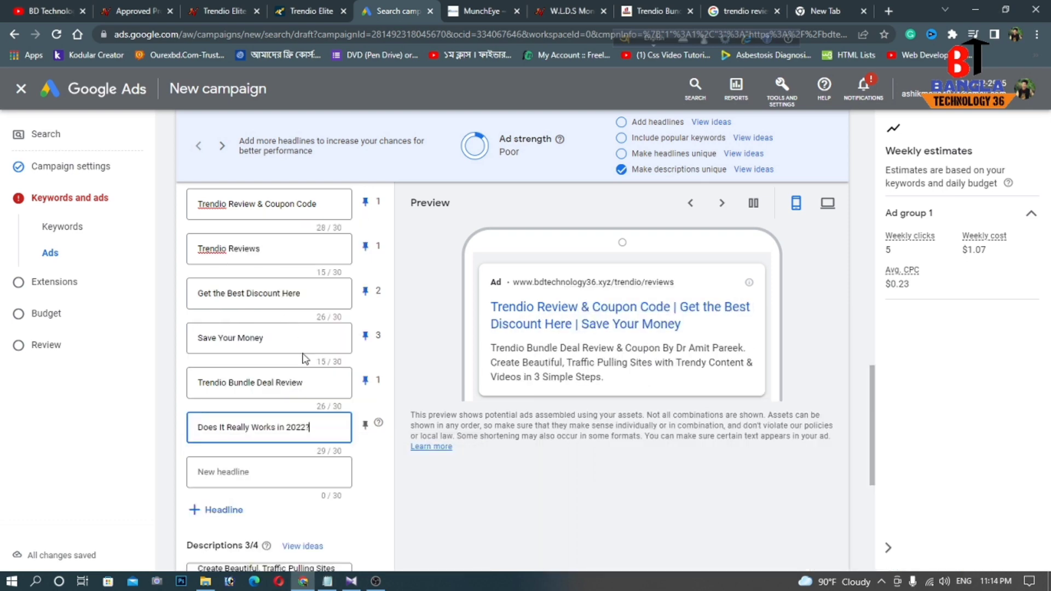
pyautogui.click(366, 427)
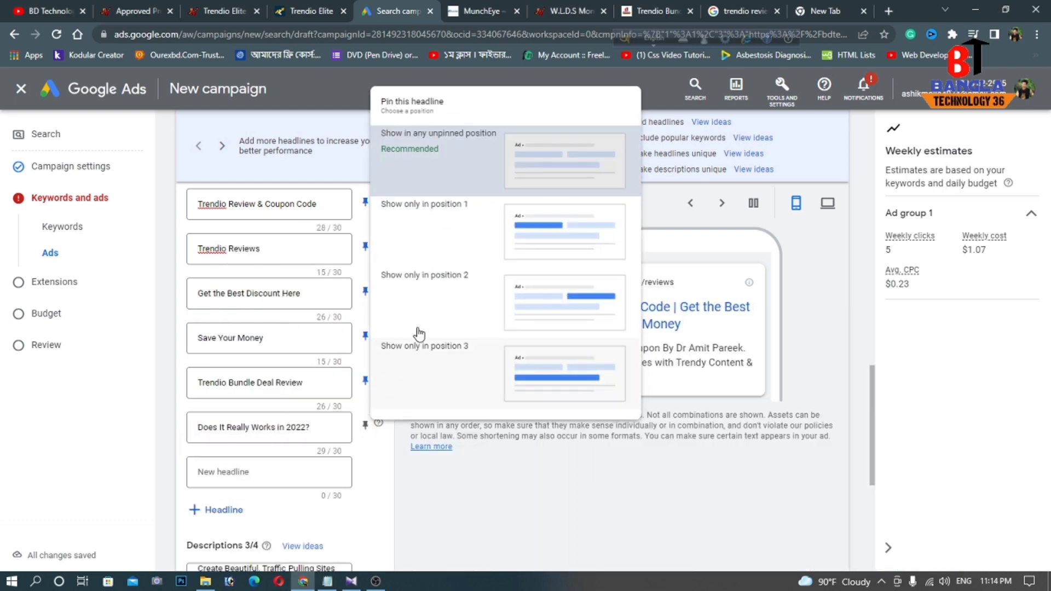
pyautogui.click(467, 307)
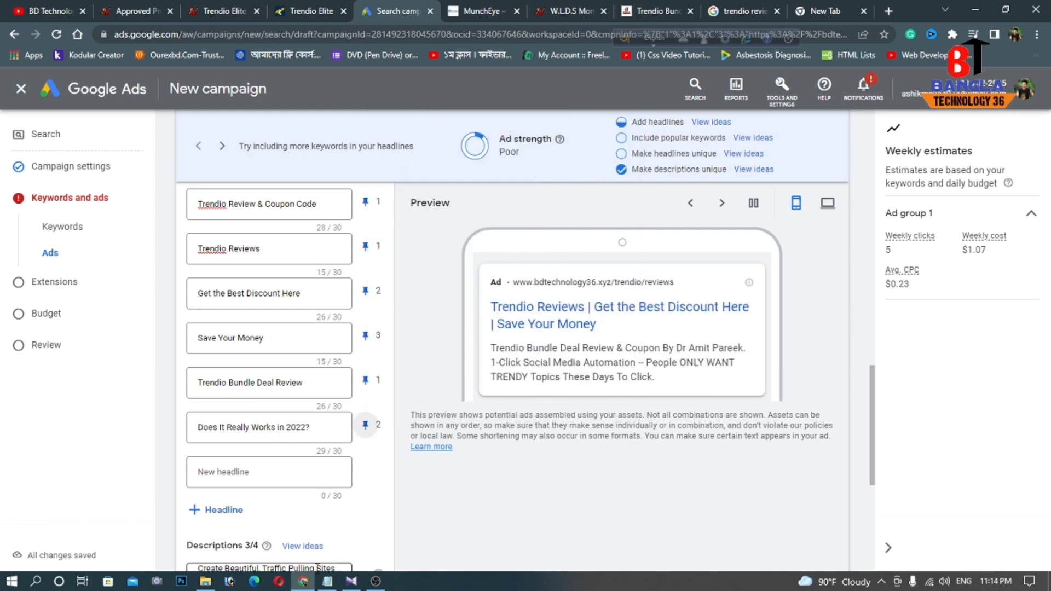
# Step: Add the headline Grab My All New Custom Bonuses from the Notepad notes and pin it to show only in position 2
pyautogui.click(327, 583)
pyautogui.click(668, 508)
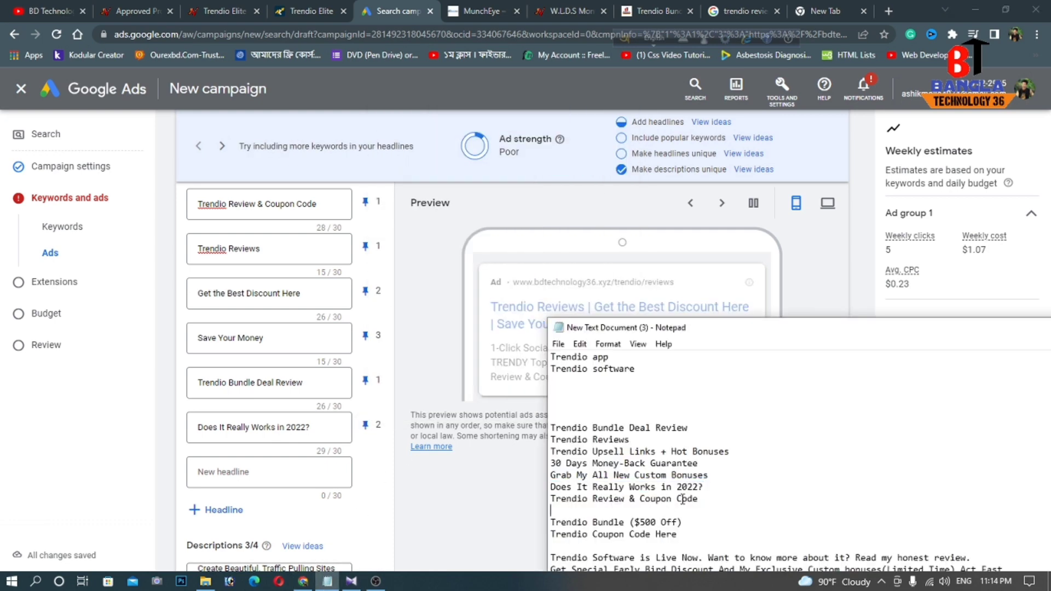
pyautogui.moveTo(711, 477); pyautogui.dragTo(564, 474)
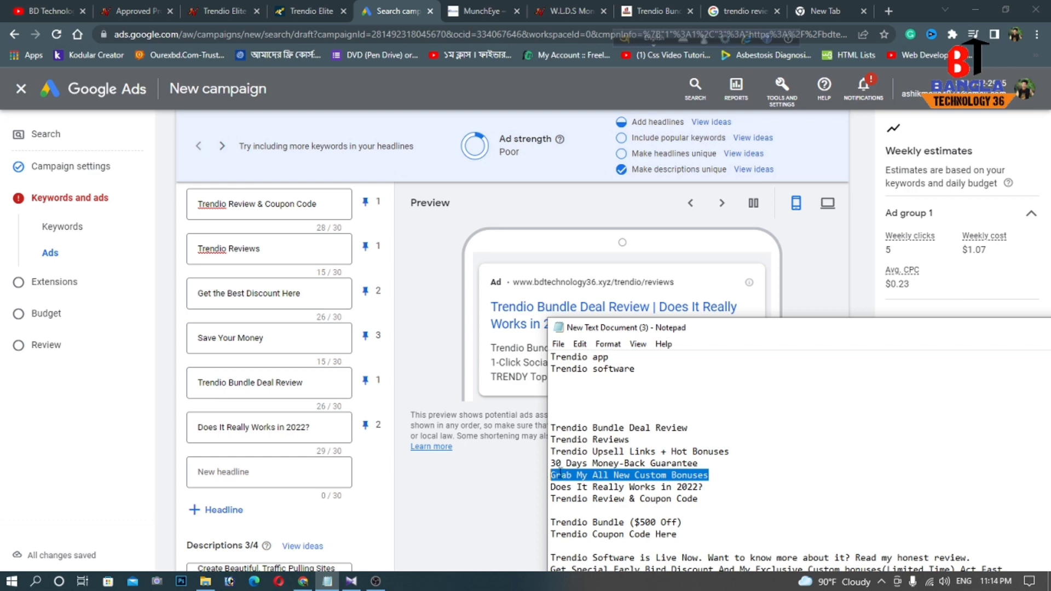
pyautogui.rightClick(561, 473)
pyautogui.click(617, 323)
pyautogui.click(233, 470)
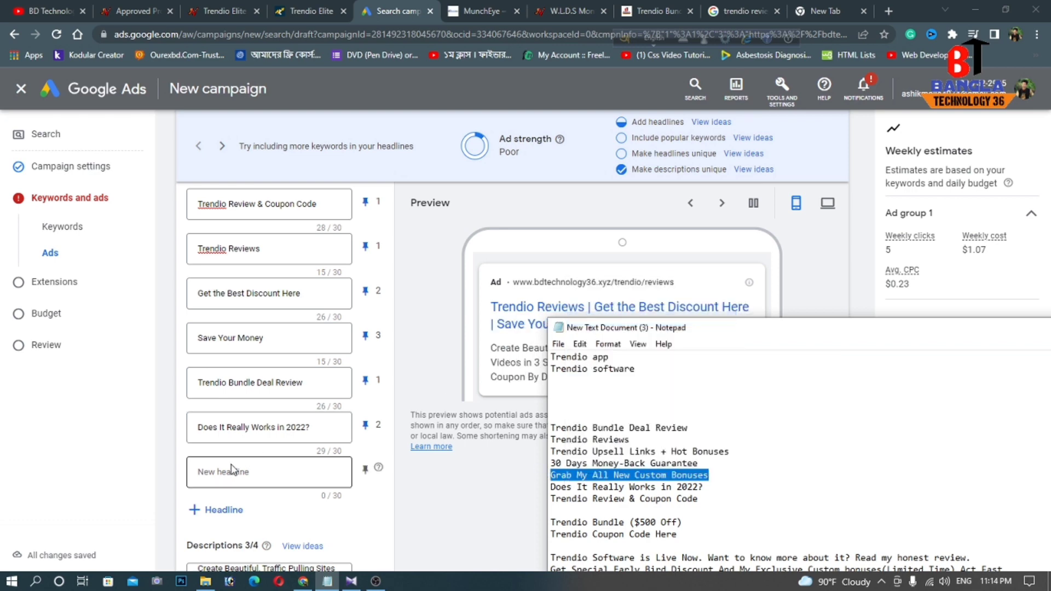
pyautogui.rightClick(233, 471)
pyautogui.click(282, 364)
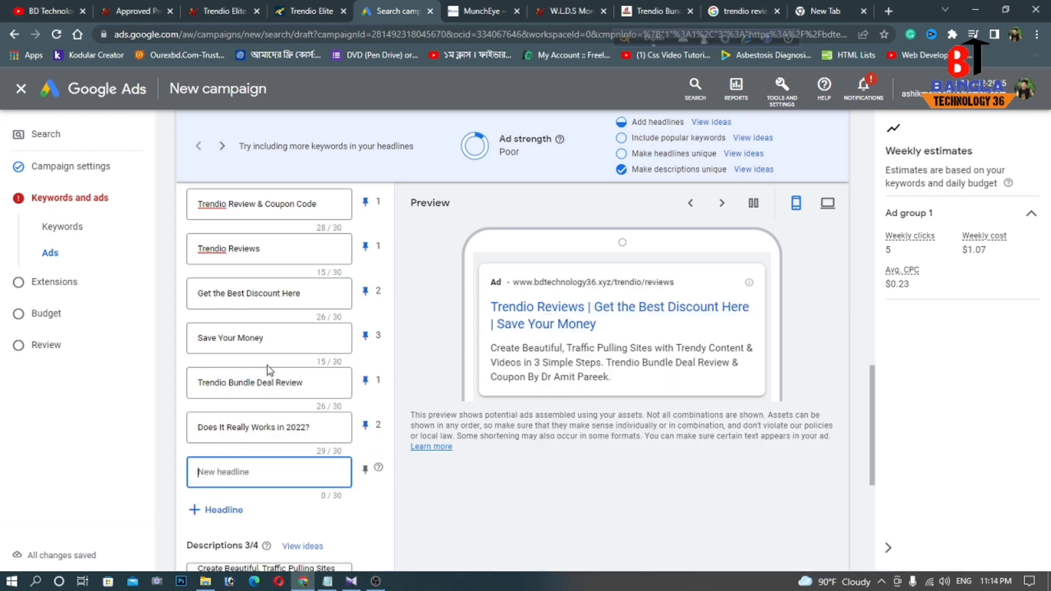
pyautogui.click(365, 469)
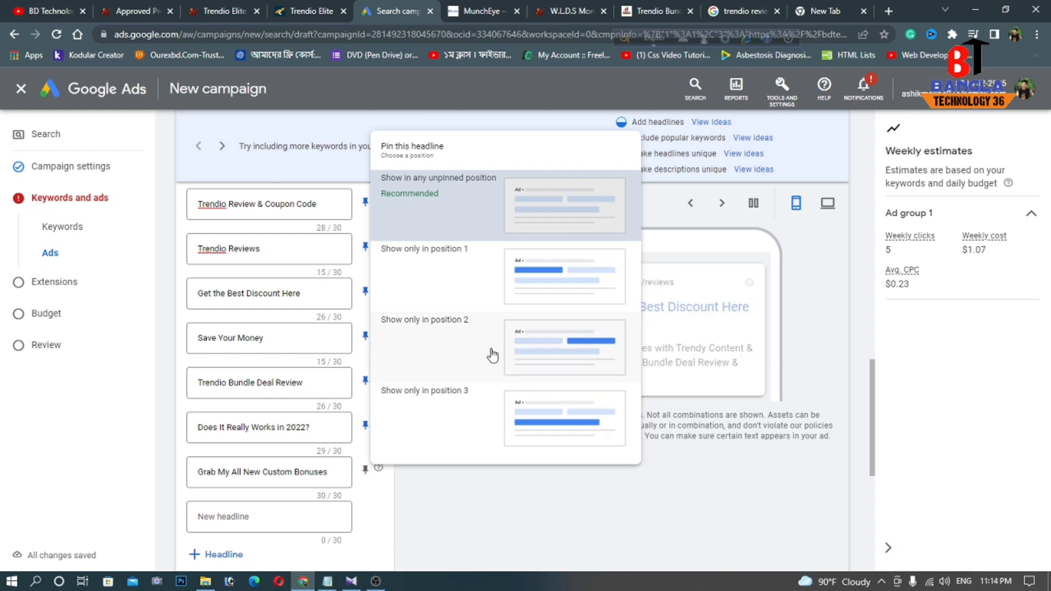
pyautogui.click(492, 355)
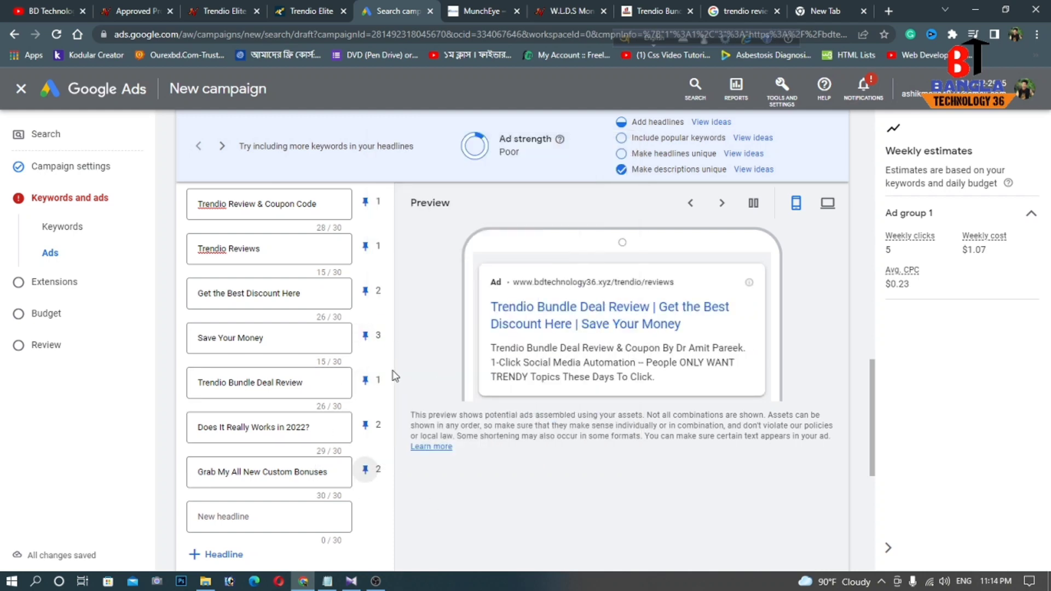
# Step: Add the headline Get Instant Access below Grab My All New Custom Bonuses
pyautogui.scroll(-3, 394, 375)
pyautogui.click(266, 387)
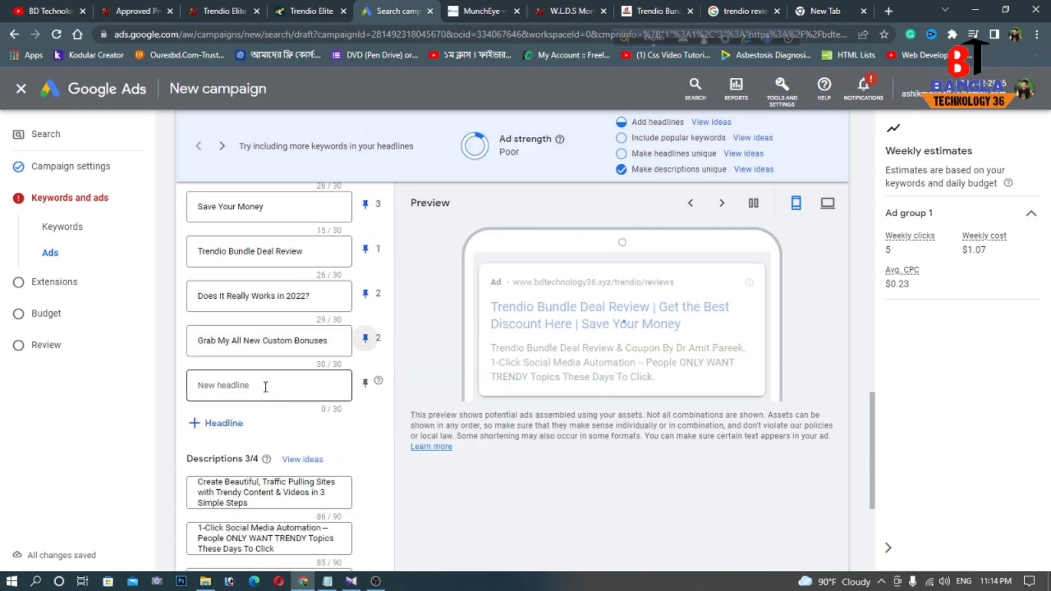
pyautogui.click(266, 387)
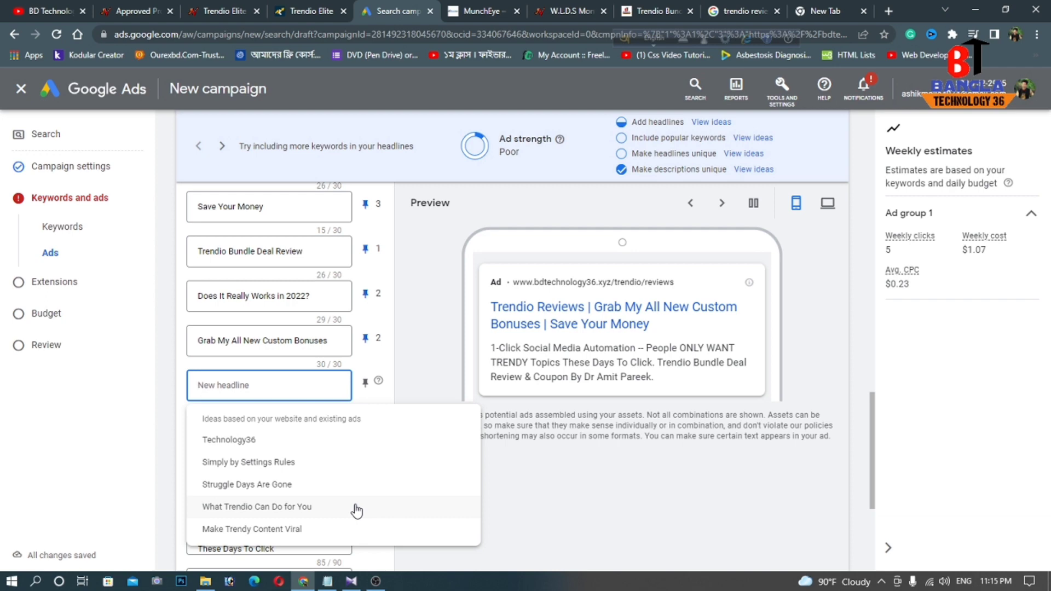
pyautogui.click(157, 408)
pyautogui.scroll(4, 271, 386)
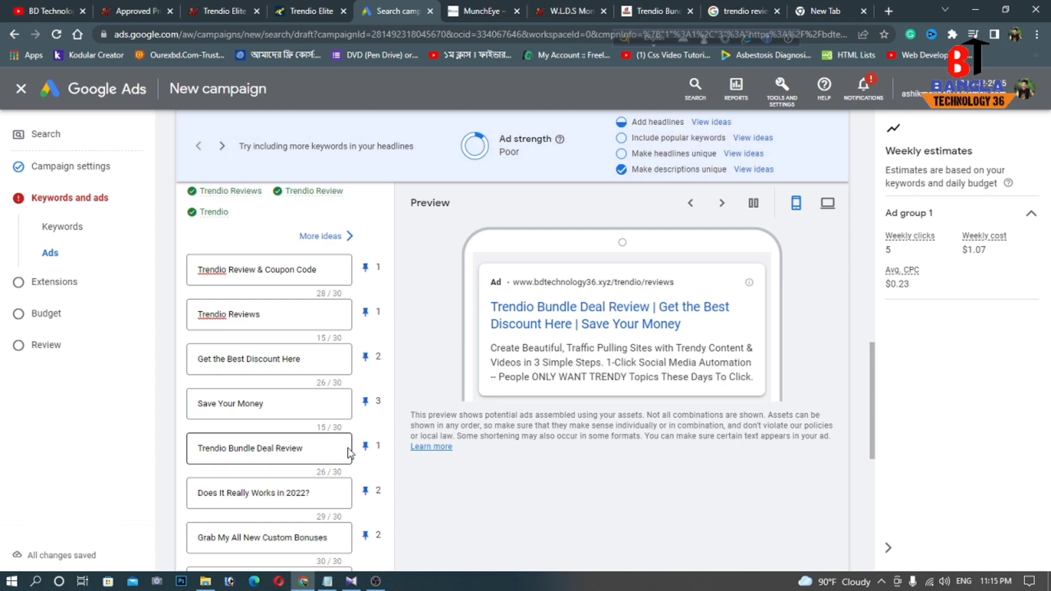
pyautogui.scroll(-1, 349, 454)
pyautogui.click(234, 519)
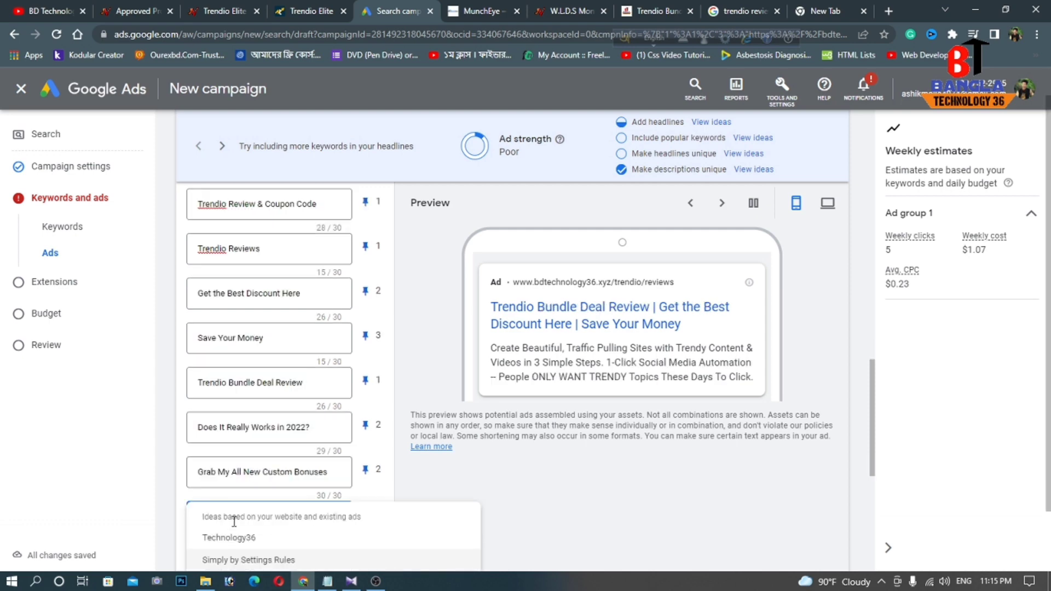
pyautogui.write('Get')
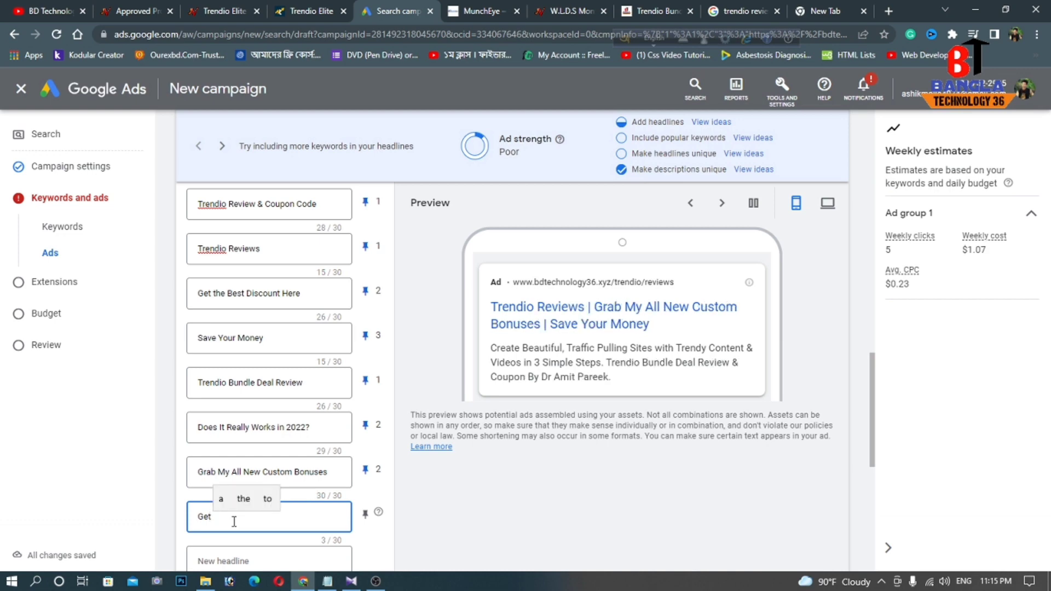
pyautogui.write(' Ins')
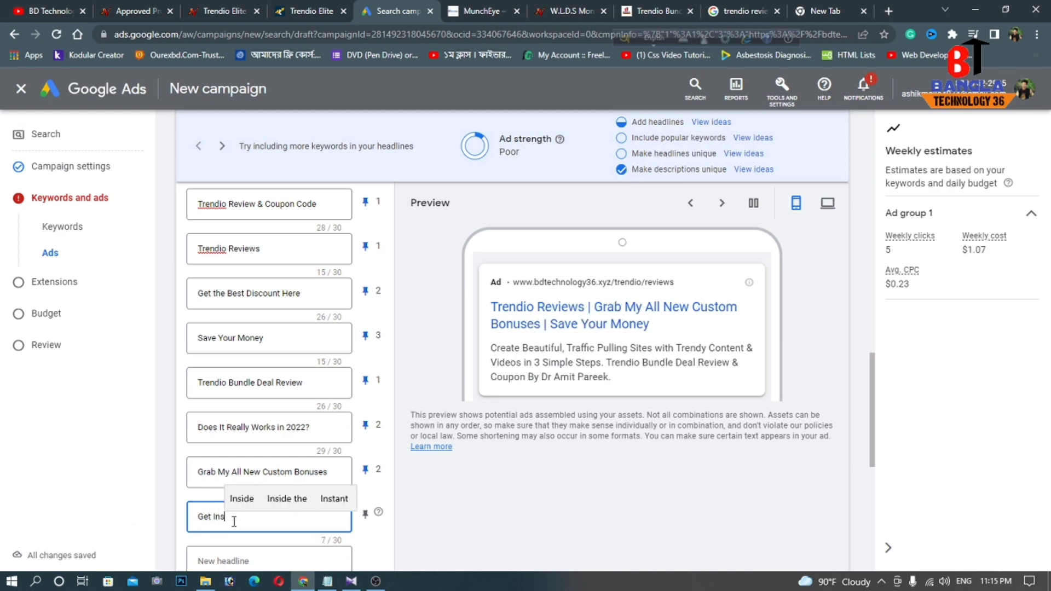
pyautogui.write('ta')
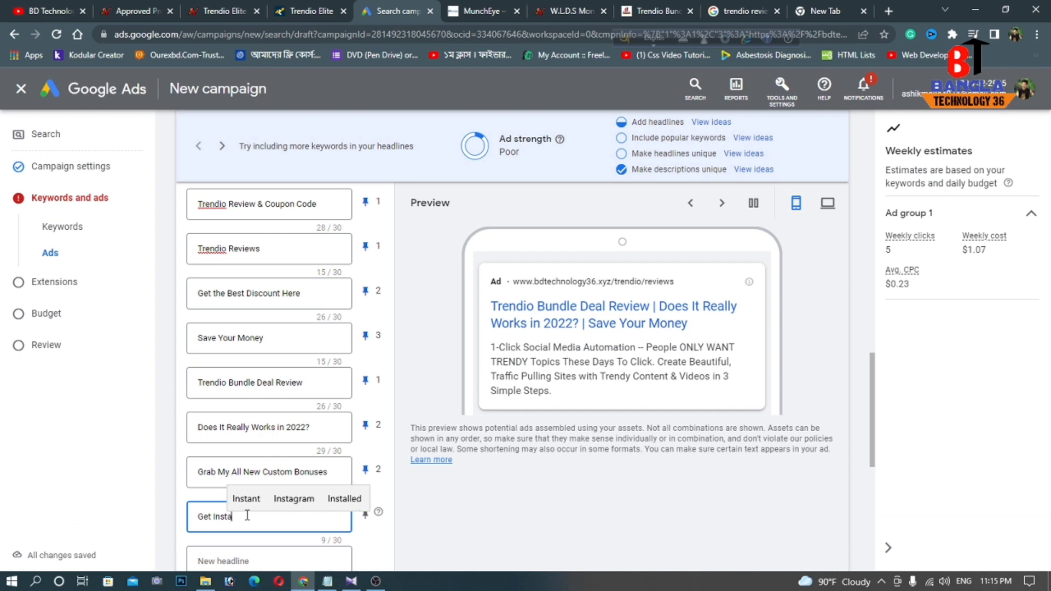
pyautogui.click(252, 499)
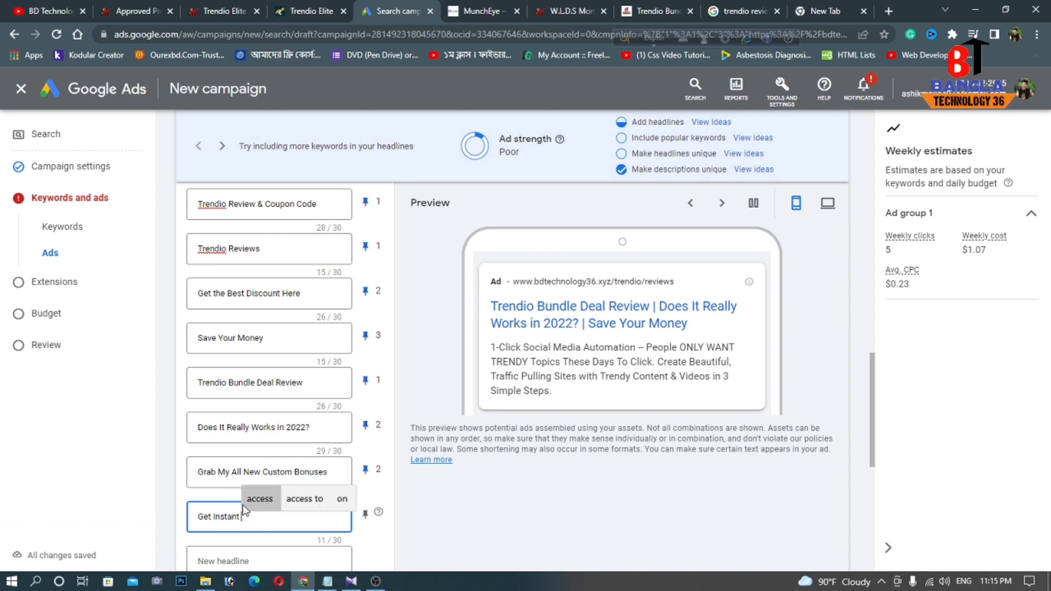
pyautogui.click(252, 499)
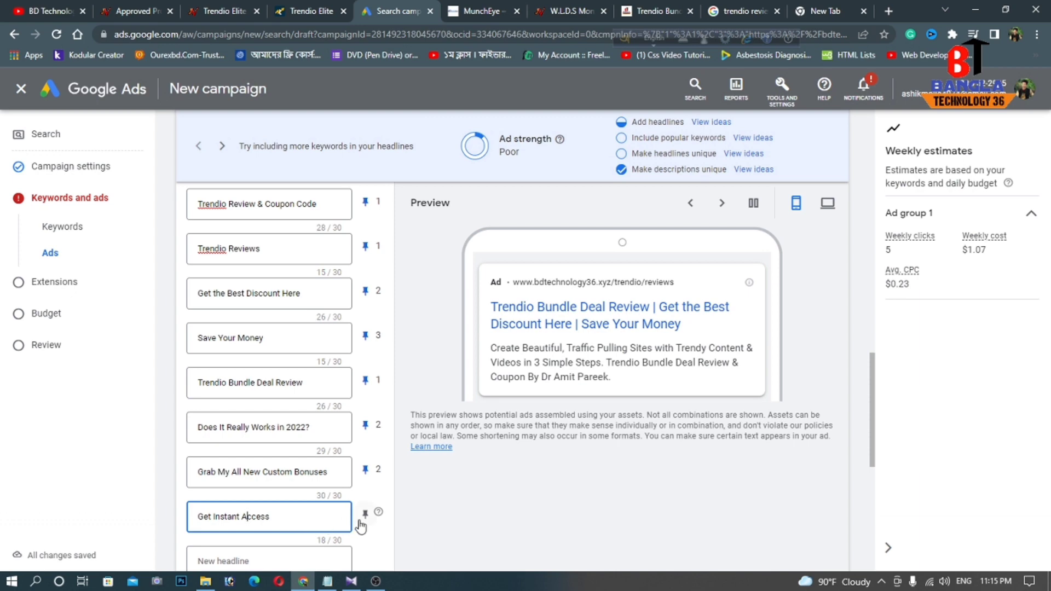
# Step: Pin the headline Get Instant Access to show only in position 3
pyautogui.click(423, 529)
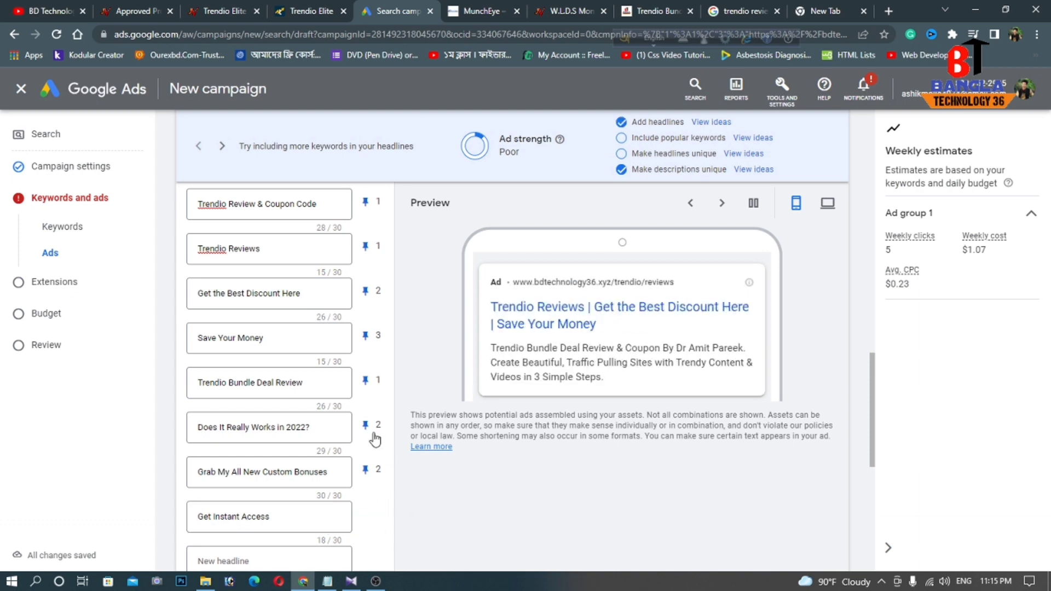
pyautogui.scroll(-1, 350, 446)
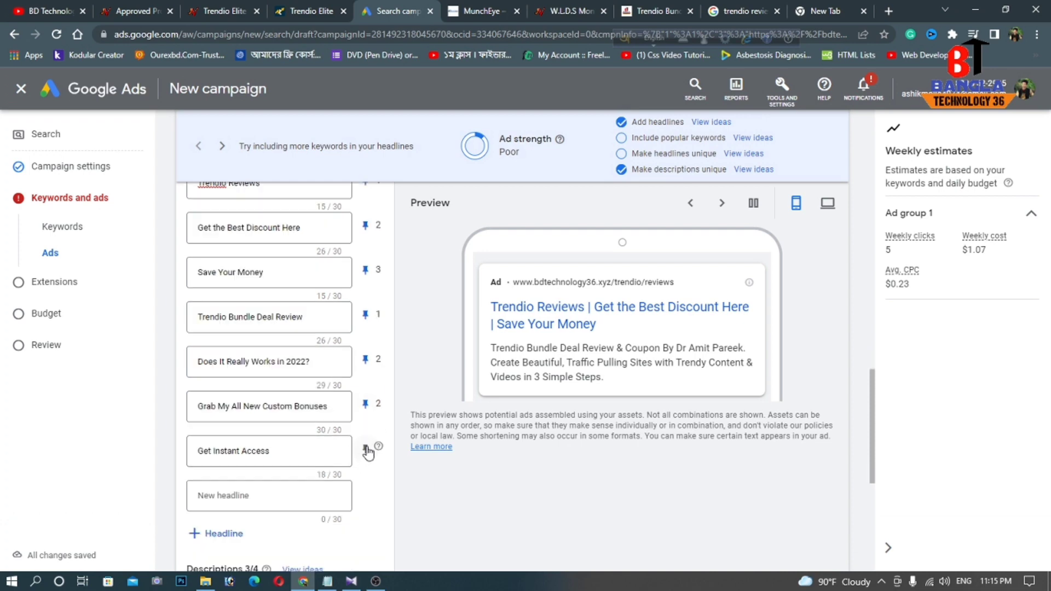
pyautogui.click(368, 452)
pyautogui.click(430, 374)
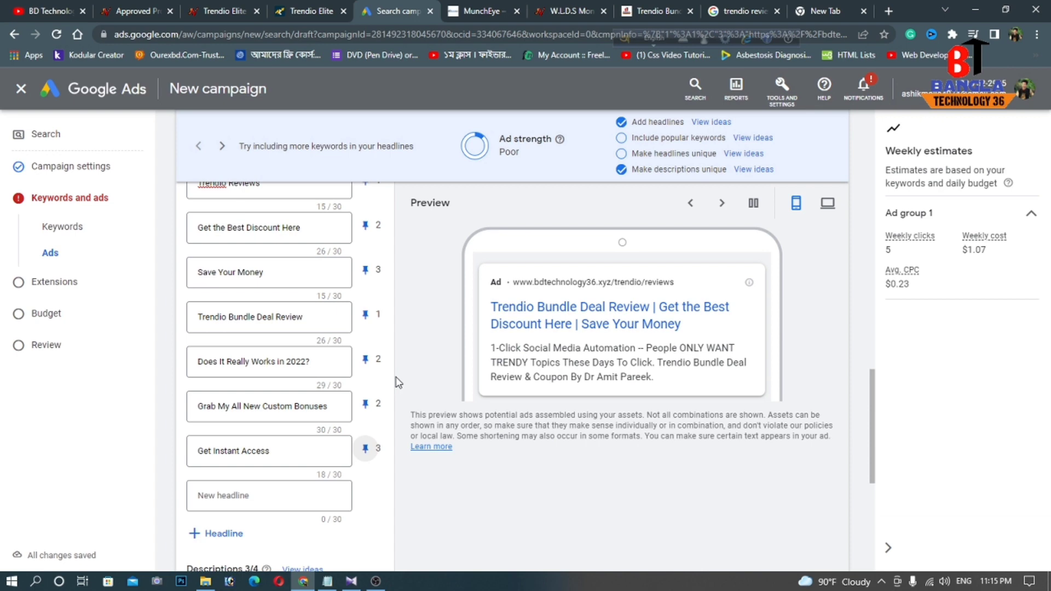
# Step: Clear the text of the ad's first two descriptions, leaving both fields empty
pyautogui.scroll(2, 398, 382)
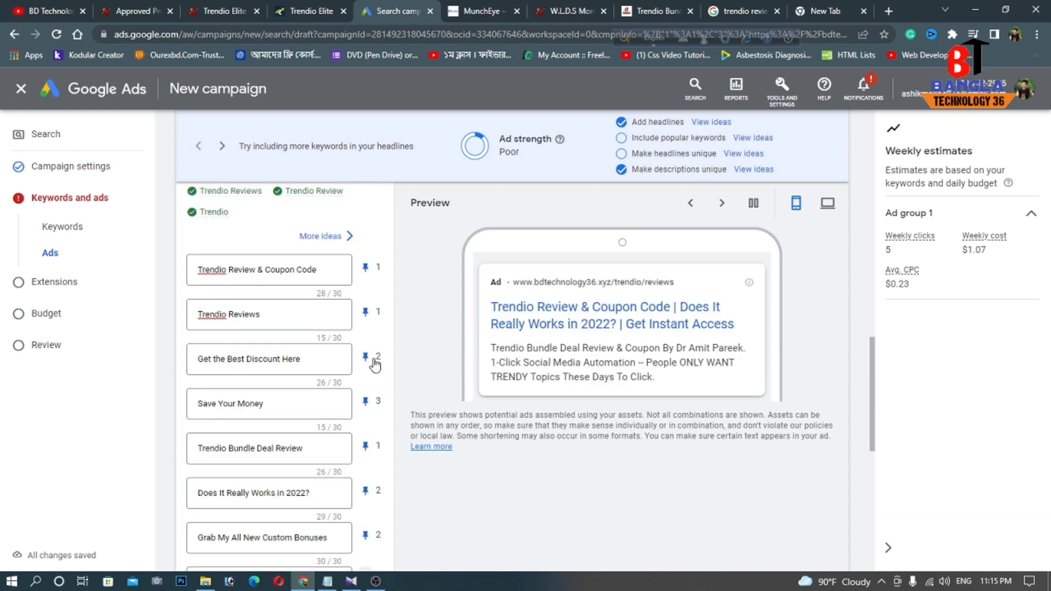
pyautogui.scroll(-3, 272, 339)
pyautogui.scroll(-3, 272, 339)
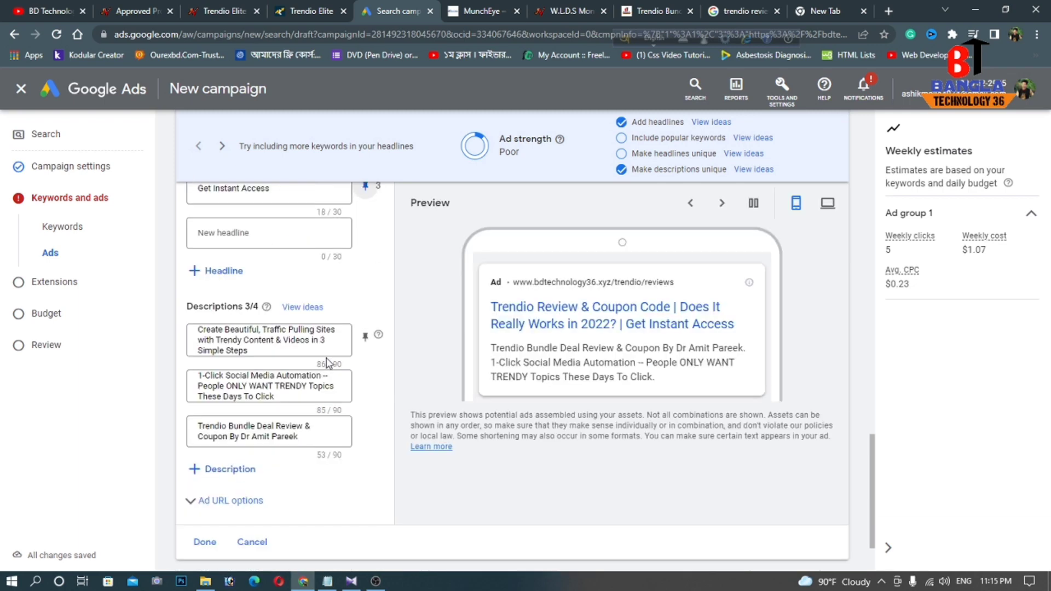
pyautogui.moveTo(279, 344); pyautogui.dragTo(176, 335)
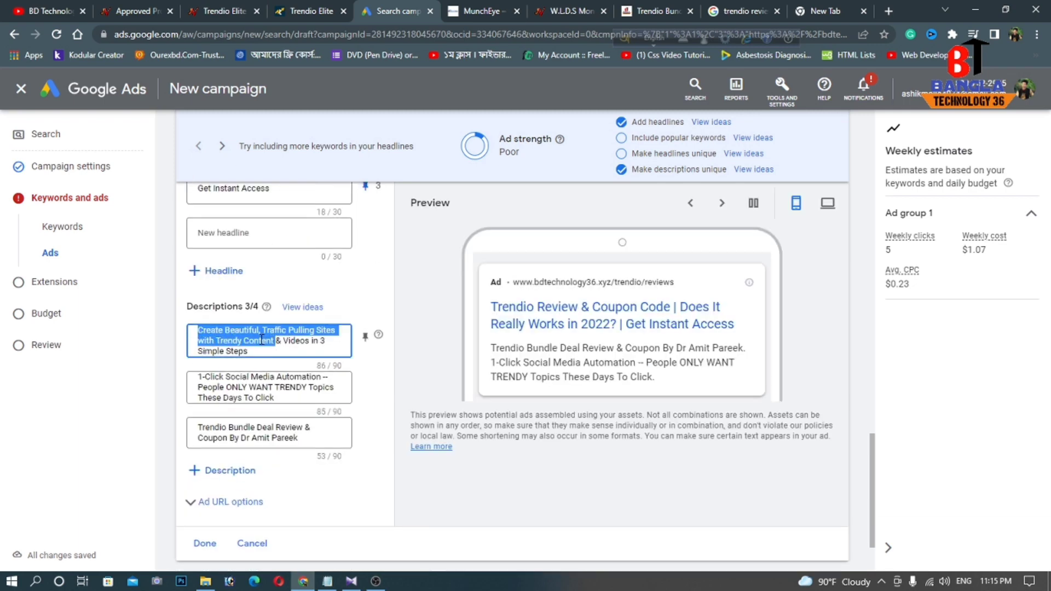
pyautogui.moveTo(259, 354); pyautogui.dragTo(169, 327)
pyautogui.press('BackSpace')
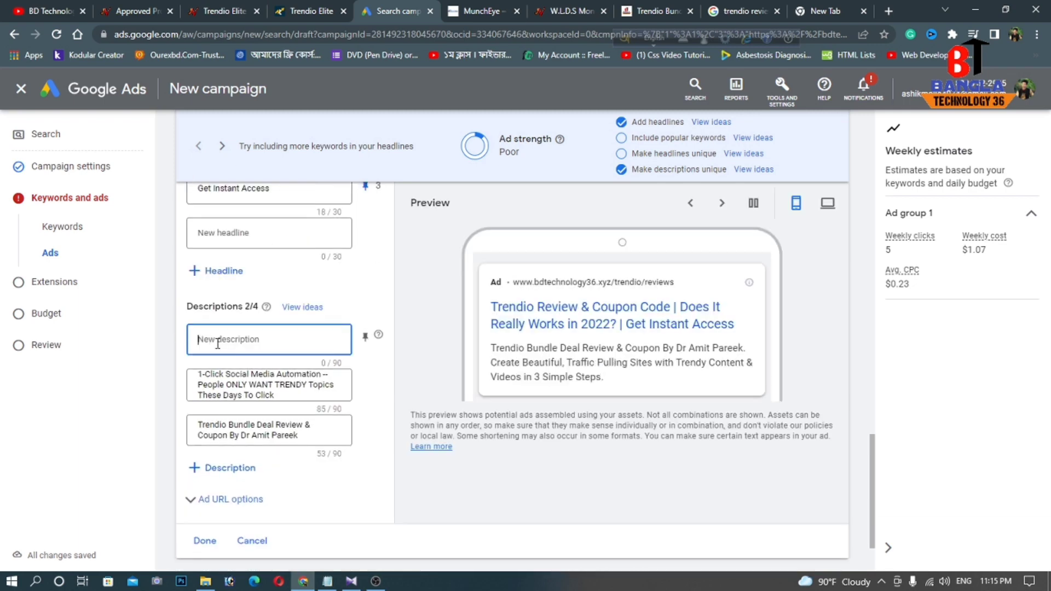
pyautogui.moveTo(294, 394); pyautogui.dragTo(147, 346)
pyautogui.press('BackSpace')
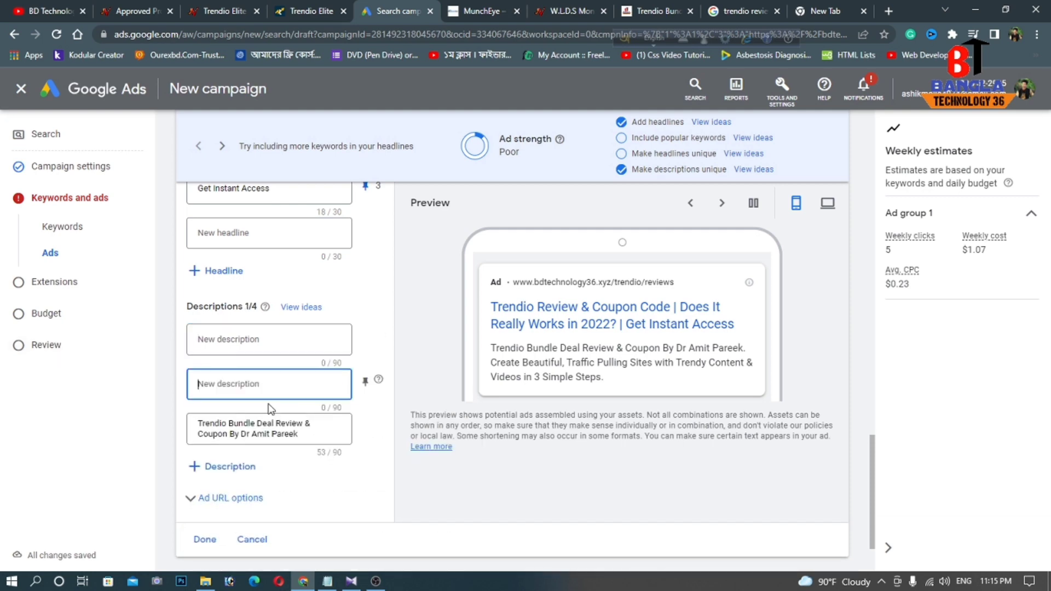
# Step: Add the description "Trendio Software is Live Now. Want to know more about it? Read my honest review." from the Notepad notes and pin it to position 1
pyautogui.click(327, 581)
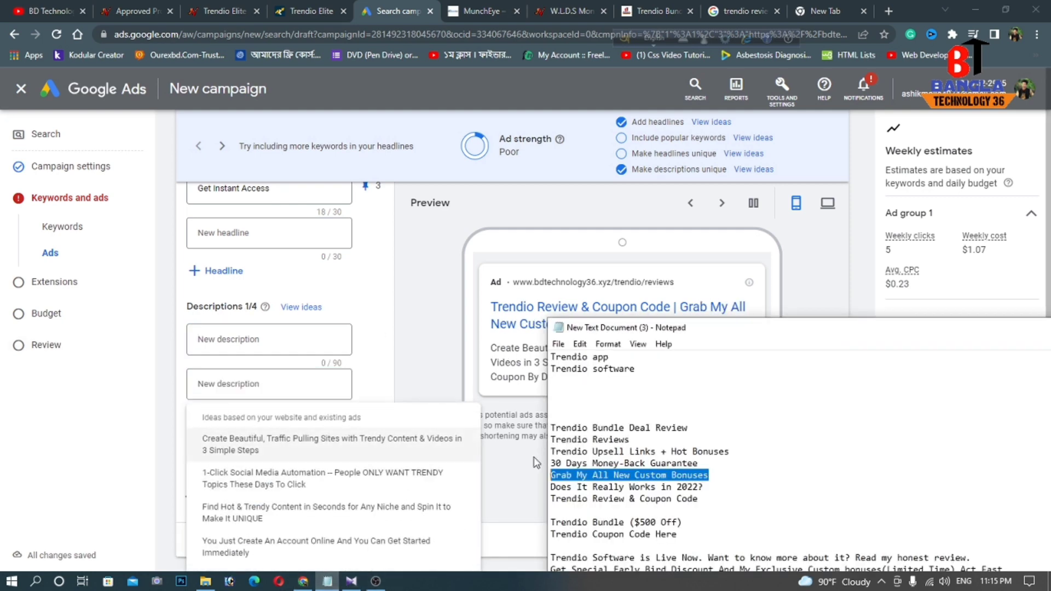
pyautogui.click(605, 513)
pyautogui.scroll(-1, 628, 511)
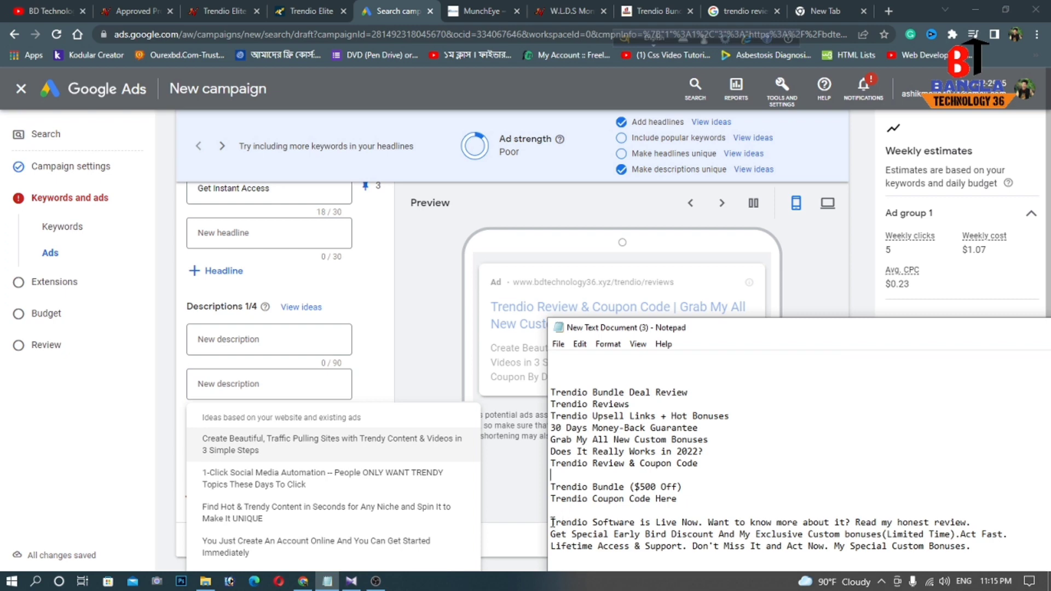
pyautogui.moveTo(553, 521); pyautogui.dragTo(433, 512)
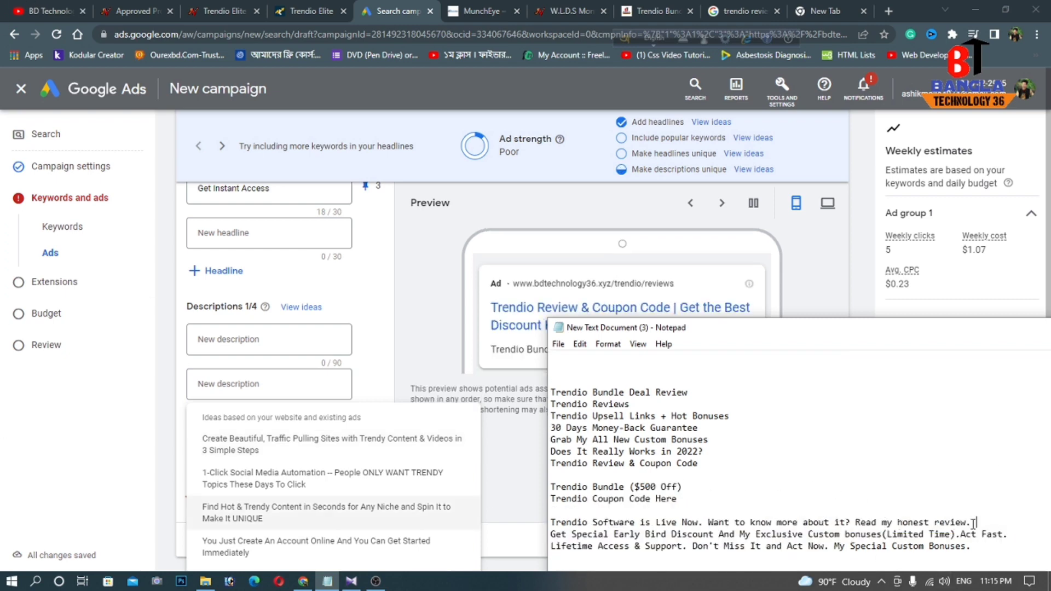
pyautogui.moveTo(974, 522); pyautogui.dragTo(564, 524)
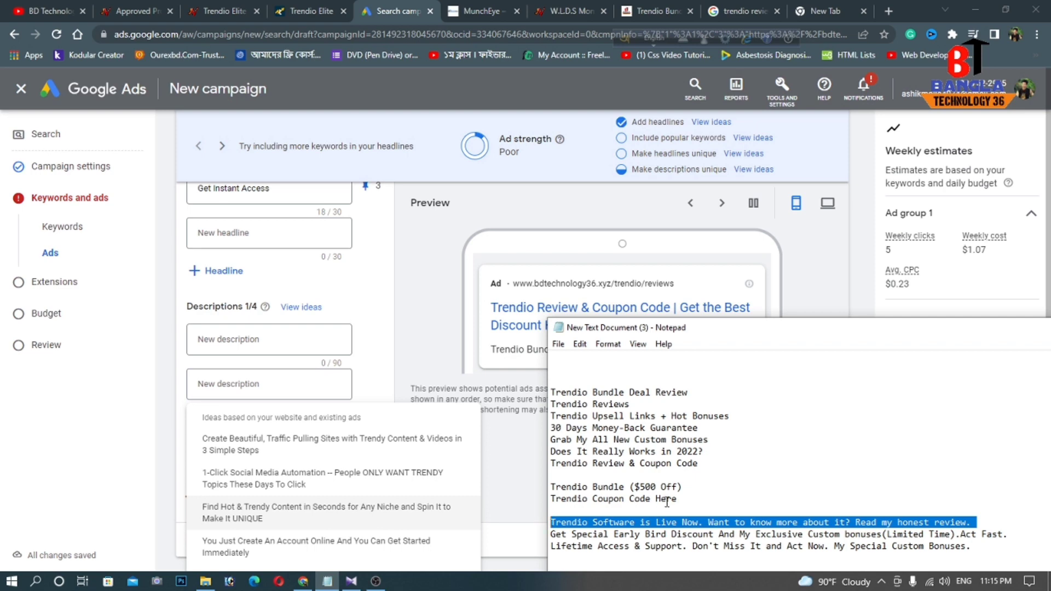
pyautogui.hotkey('ctrl', 'c')
pyautogui.click(238, 339)
pyautogui.hotkey('ctrl', 'v')
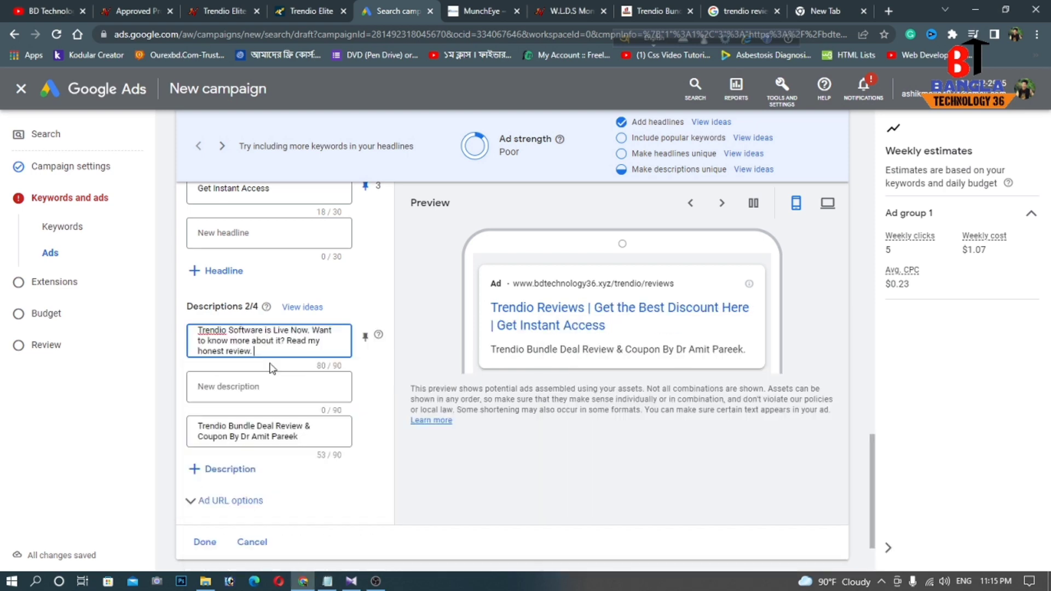
pyautogui.click(365, 336)
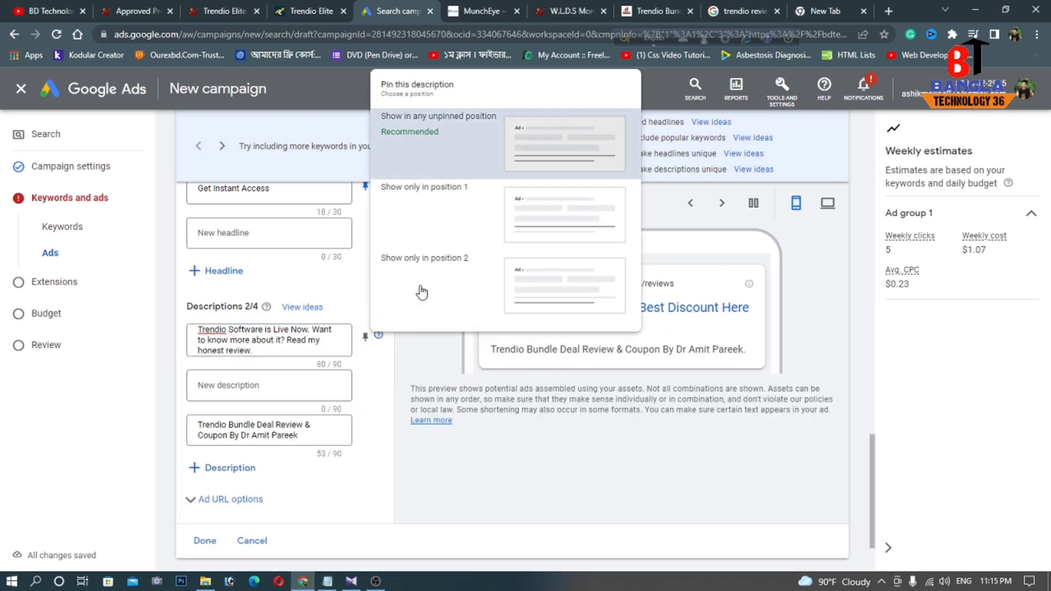
pyautogui.click(479, 222)
# Step: Add "Get Special Early Bird Discount And My Exclusive Custom bonuses(Limited Time).Act Fast." from the Notepad notes as second description, pinned to position 2
pyautogui.click(327, 582)
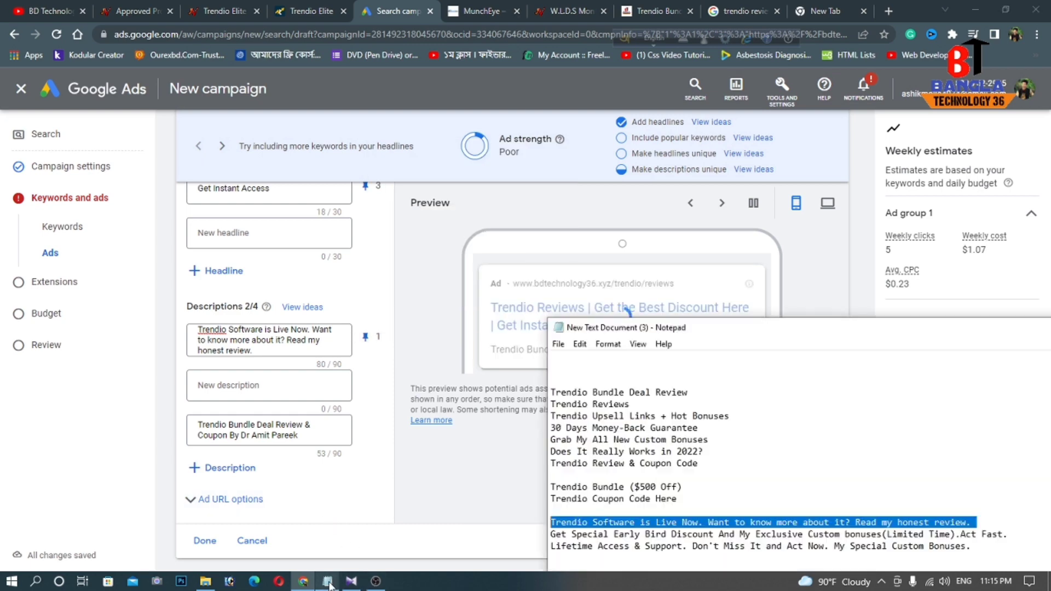
pyautogui.click(646, 535)
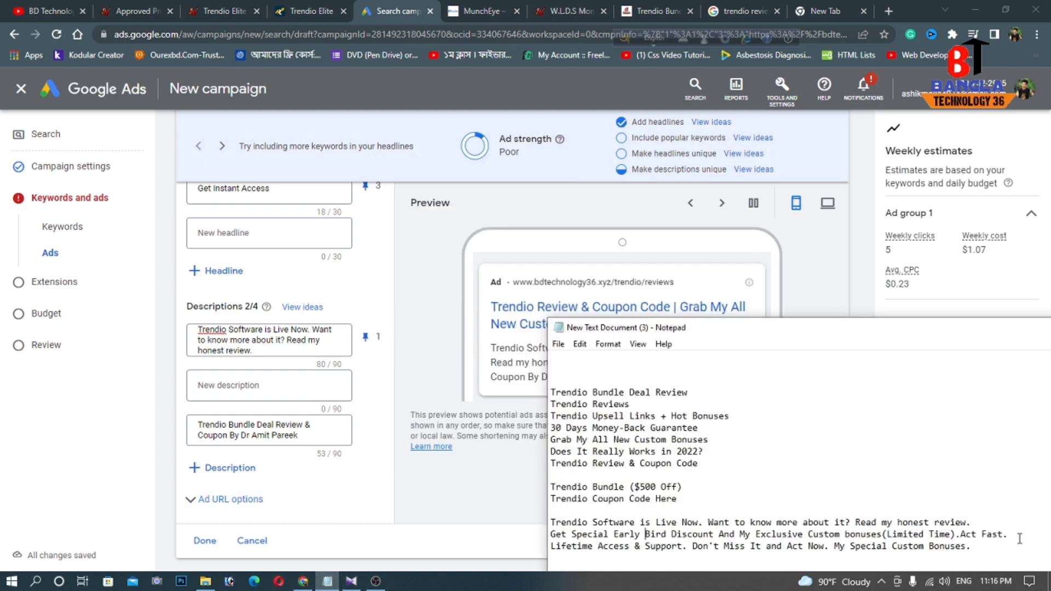
pyautogui.moveTo(1020, 540); pyautogui.dragTo(538, 540)
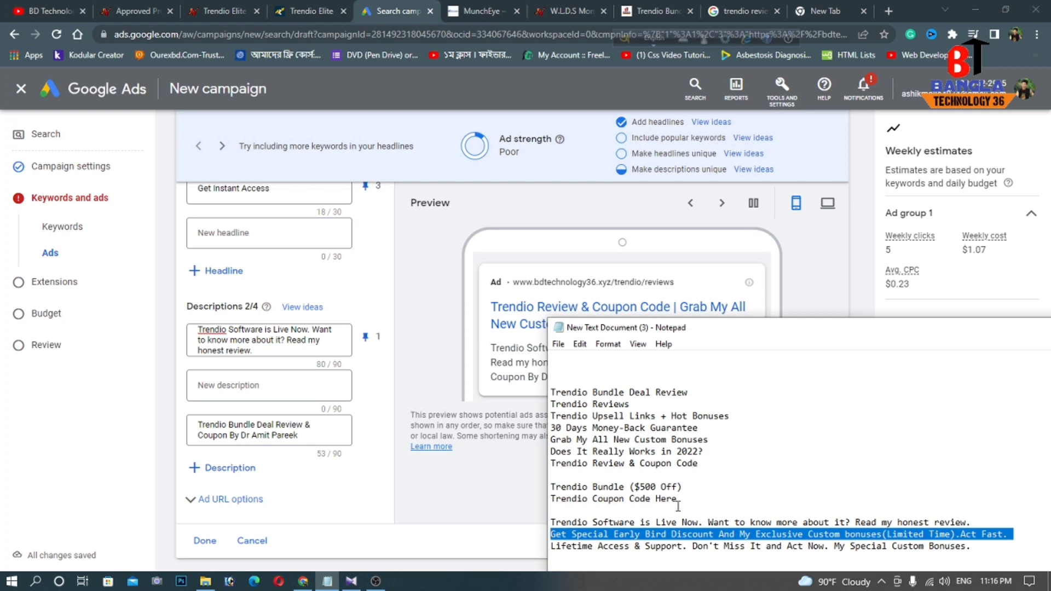
pyautogui.click(277, 386)
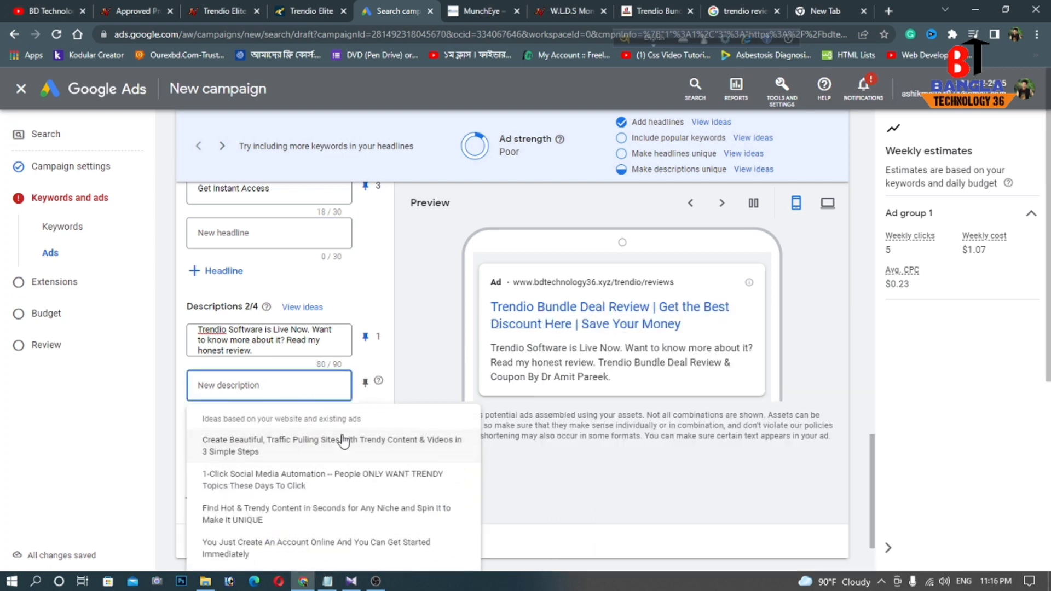
pyautogui.hotkey('ctrl', 'v')
pyautogui.click(365, 382)
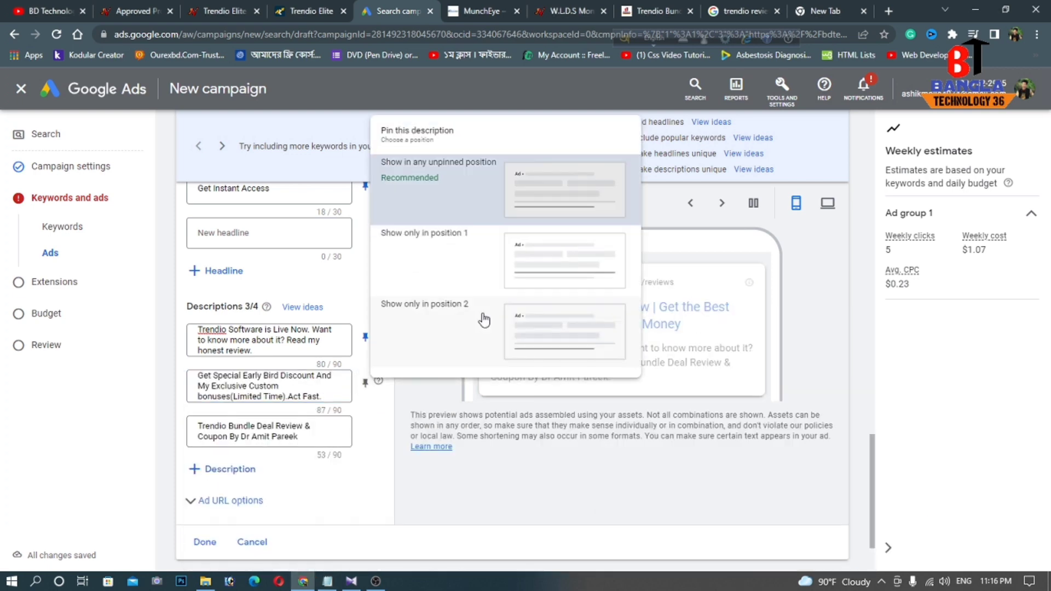
pyautogui.click(480, 340)
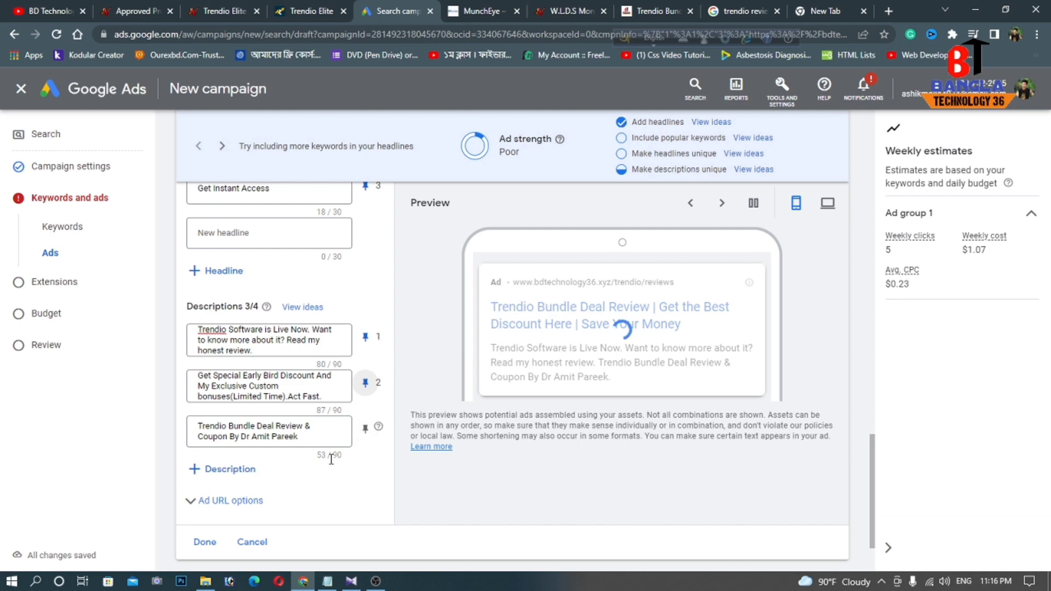
# Step: Replace the third description with "Lifetime Access & Support. Don't Miss It and Act Now. My Special Custom Bonuses." from the Notepad notes, pinned to position 2
pyautogui.click(328, 581)
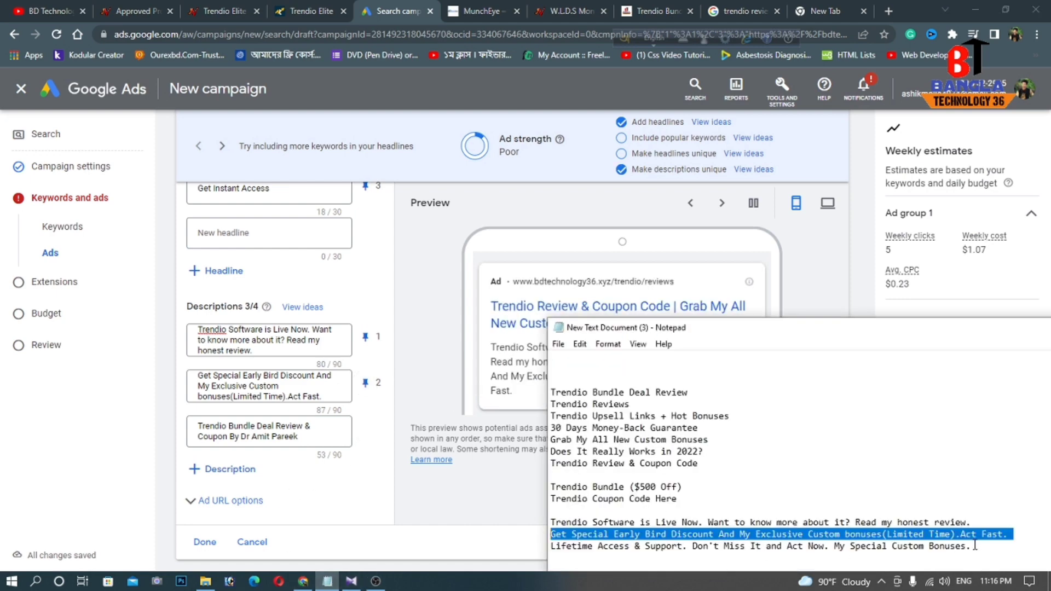
pyautogui.moveTo(974, 546); pyautogui.dragTo(521, 539)
pyautogui.click(519, 539)
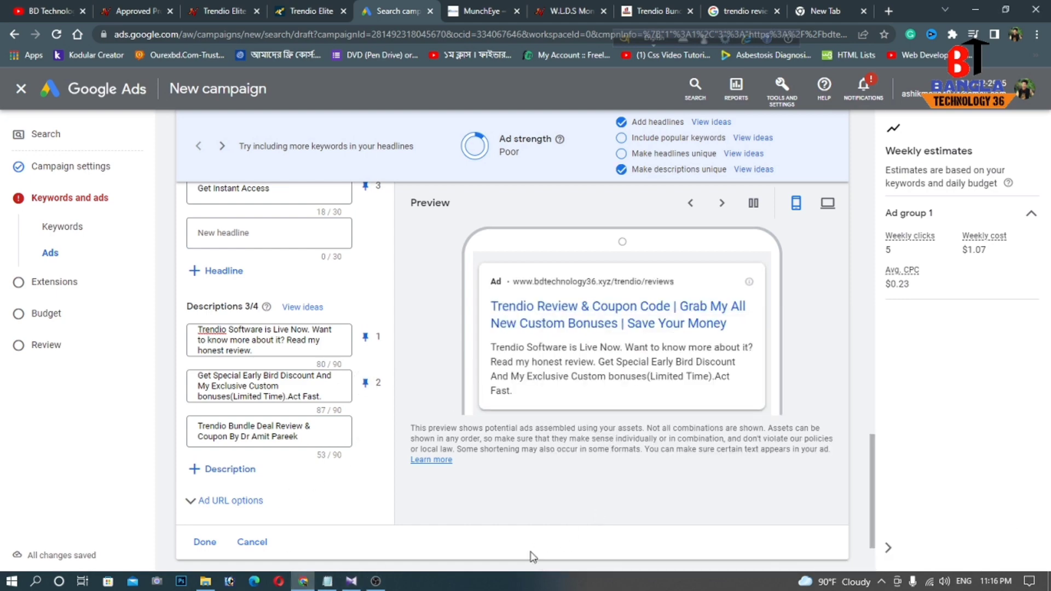
pyautogui.click(327, 580)
pyautogui.click(640, 548)
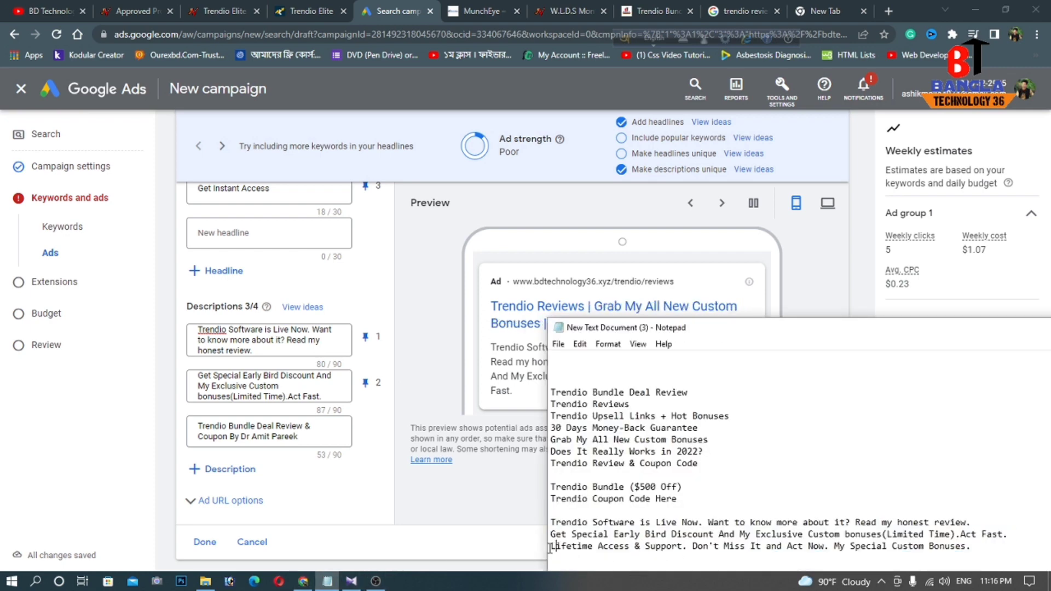
pyautogui.moveTo(579, 548); pyautogui.dragTo(991, 548)
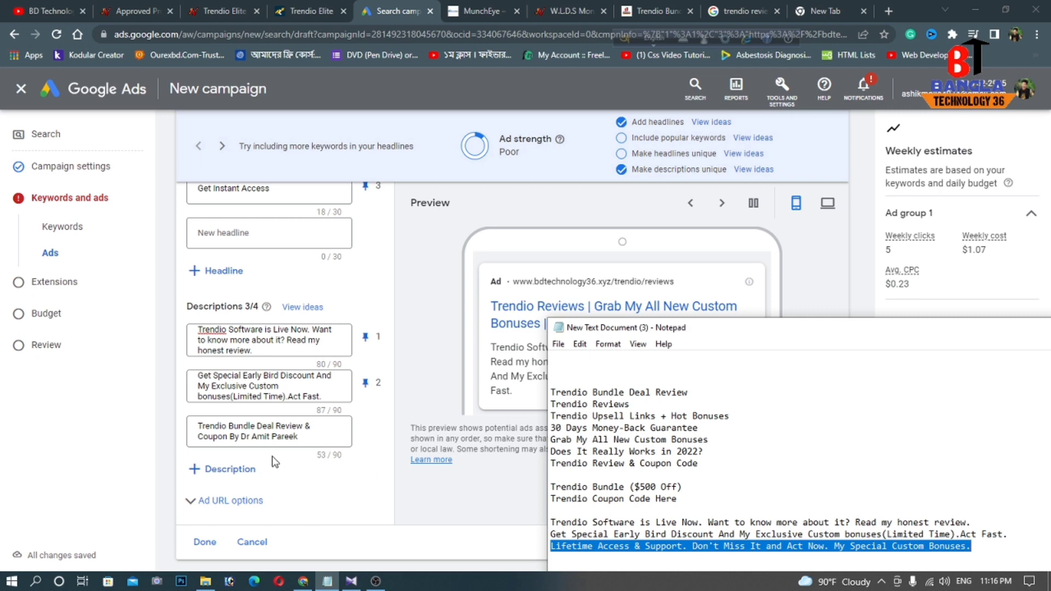
pyautogui.moveTo(300, 437); pyautogui.dragTo(192, 426)
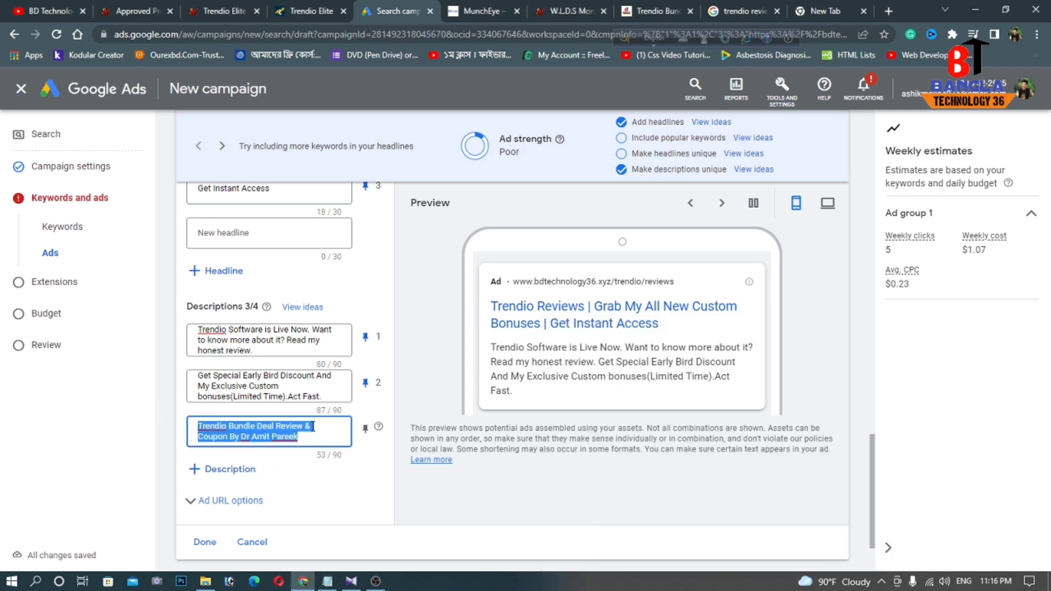
pyautogui.hotkey('ctrl', 'v')
pyautogui.click(361, 436)
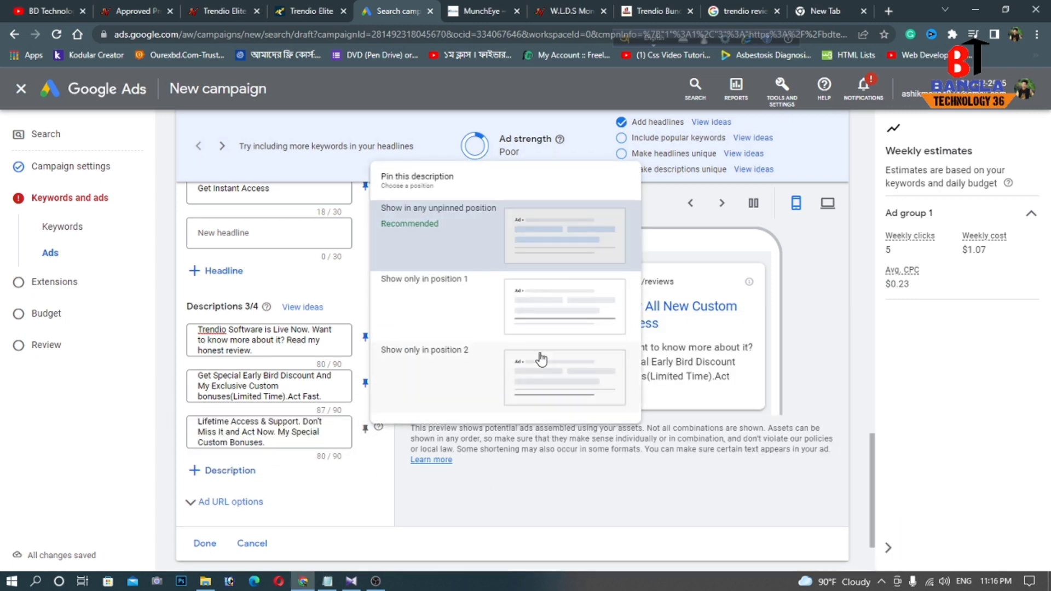
pyautogui.click(486, 376)
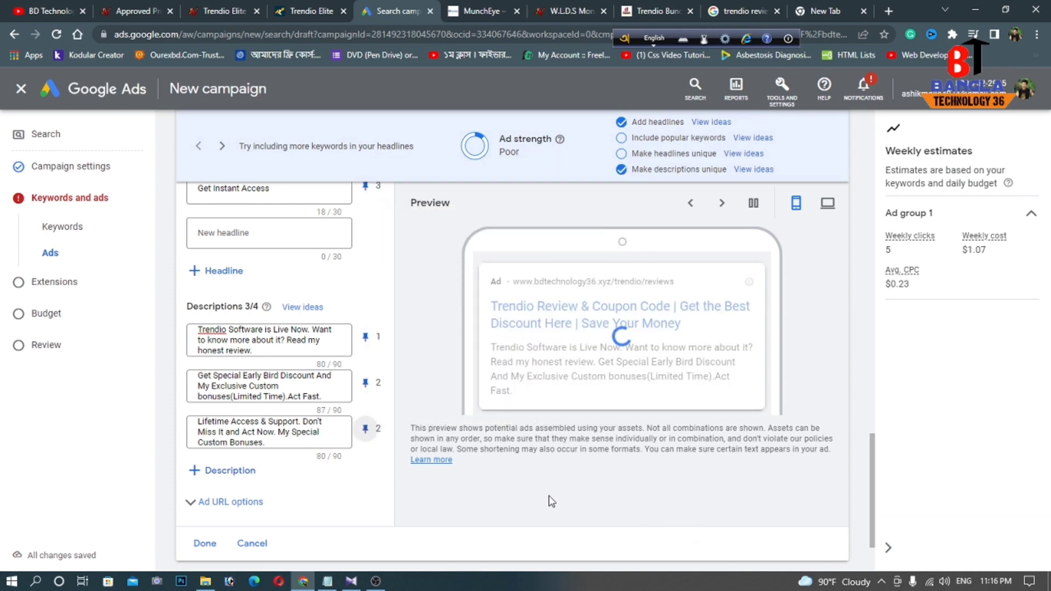
# Step: Add the headline "30 Days Money-Back Guarantee" from the Notepad notes and pin it to position 2
pyautogui.scroll(1, 532, 416)
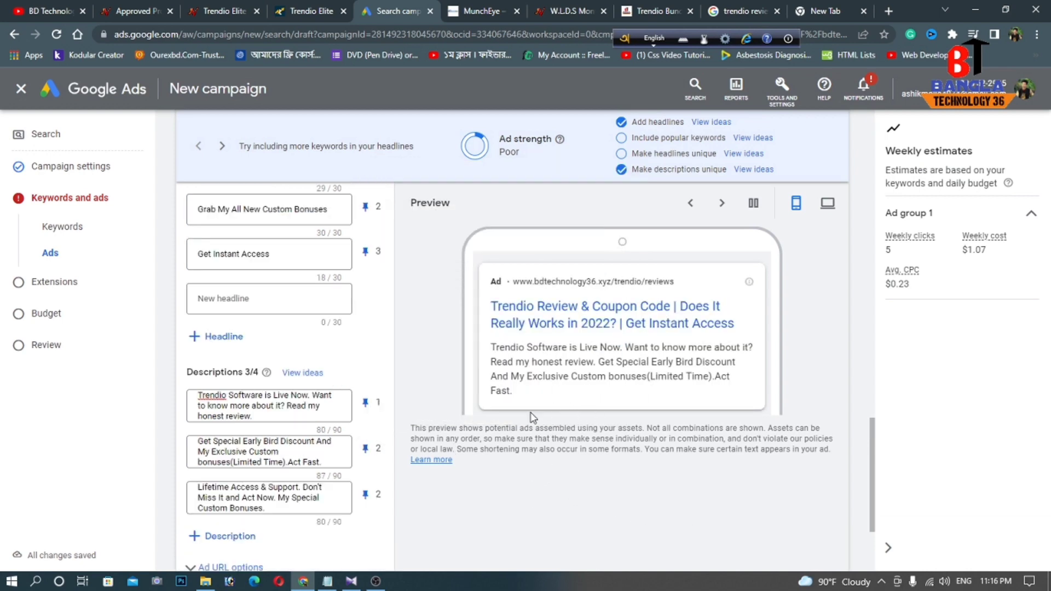
pyautogui.scroll(10, 427, 438)
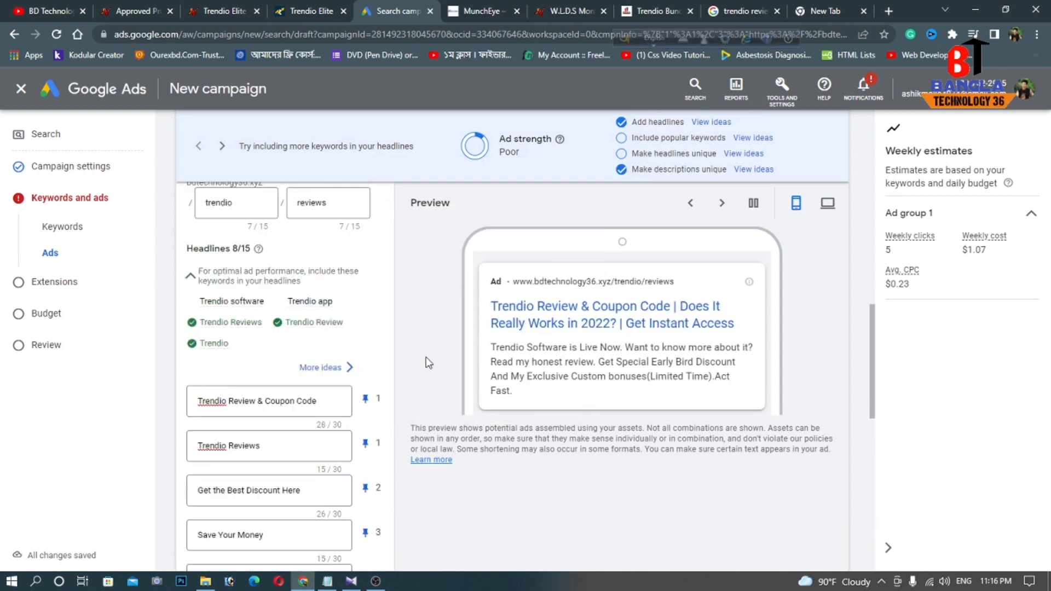
pyautogui.scroll(-5, 566, 347)
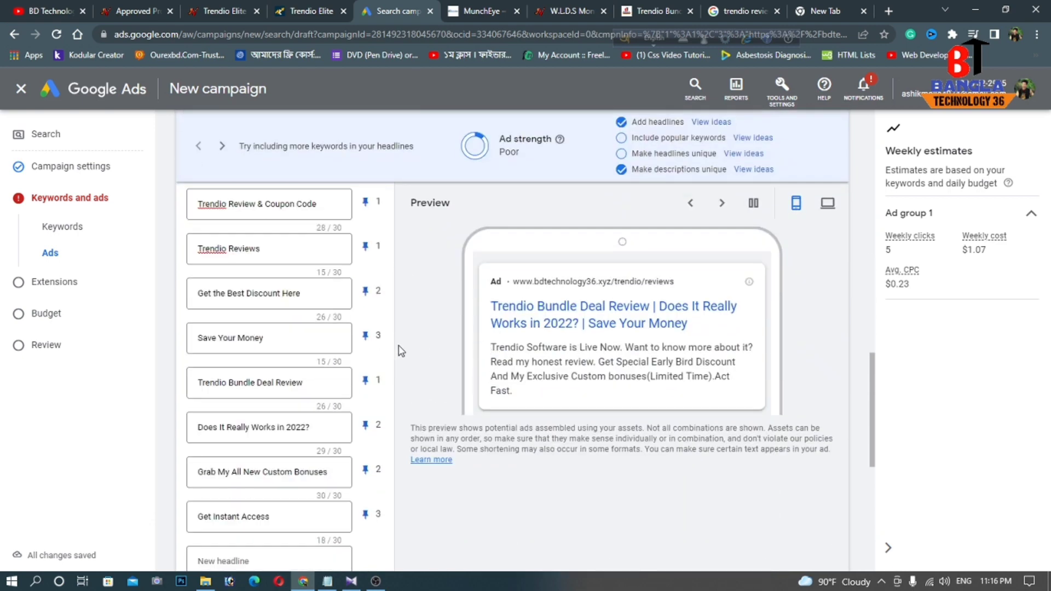
pyautogui.scroll(-1, 389, 295)
pyautogui.scroll(-2, 408, 313)
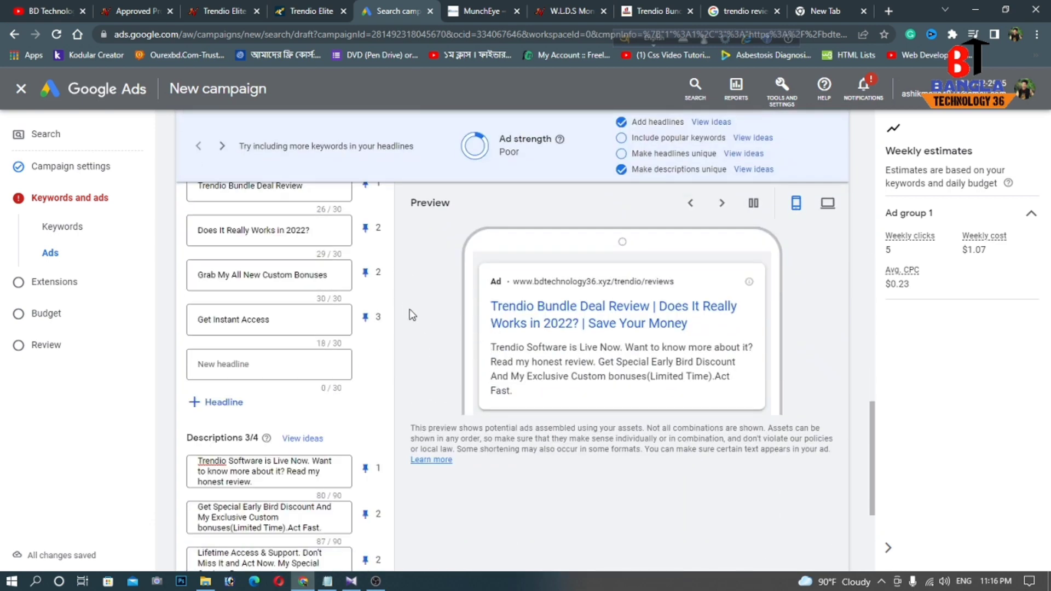
pyautogui.click(264, 363)
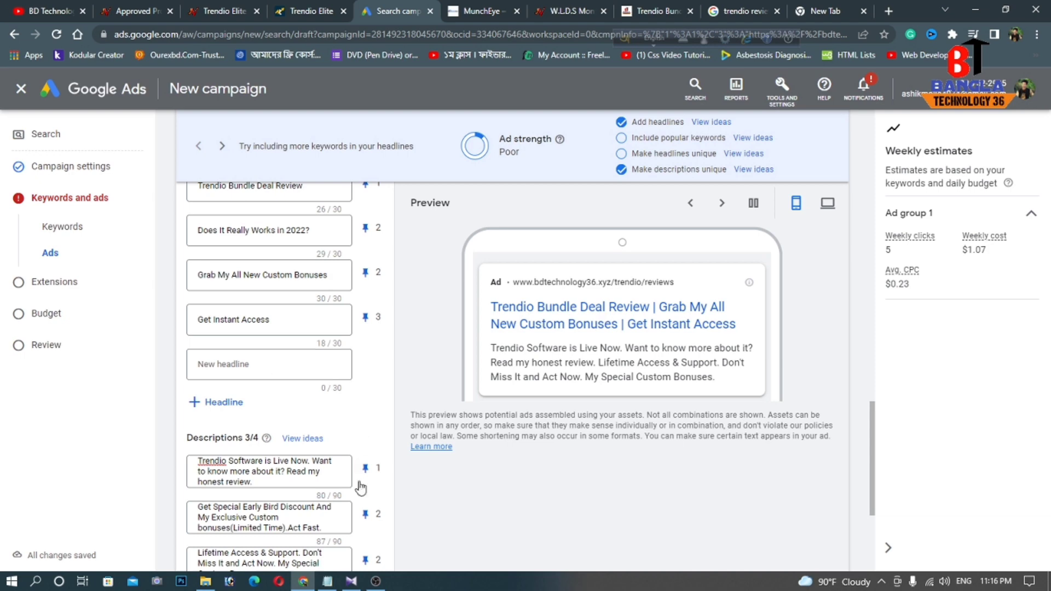
pyautogui.click(328, 582)
pyautogui.click(640, 462)
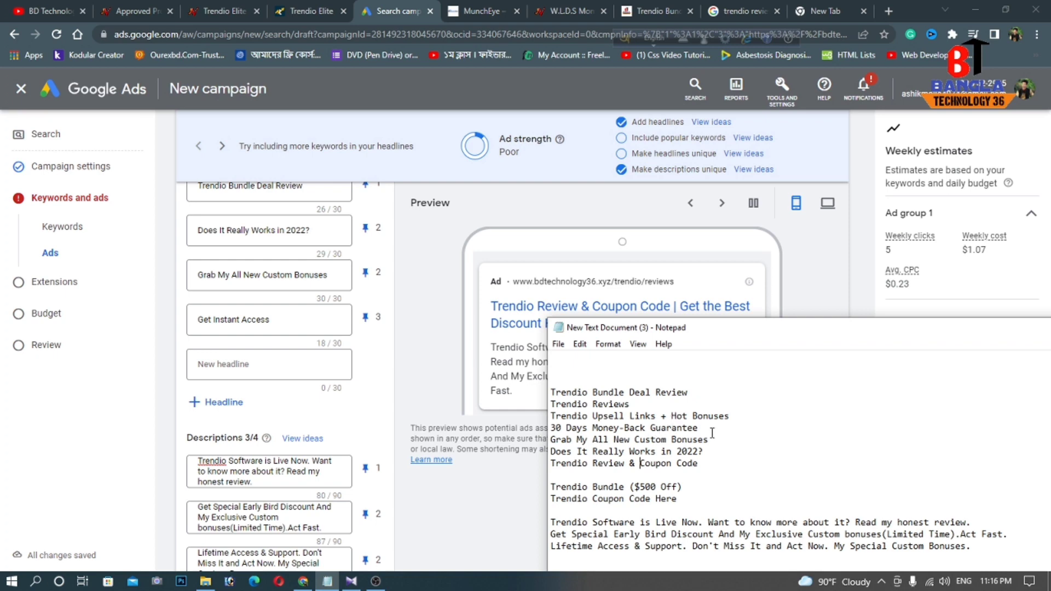
pyautogui.moveTo(698, 428); pyautogui.dragTo(538, 433)
pyautogui.rightClick(586, 436)
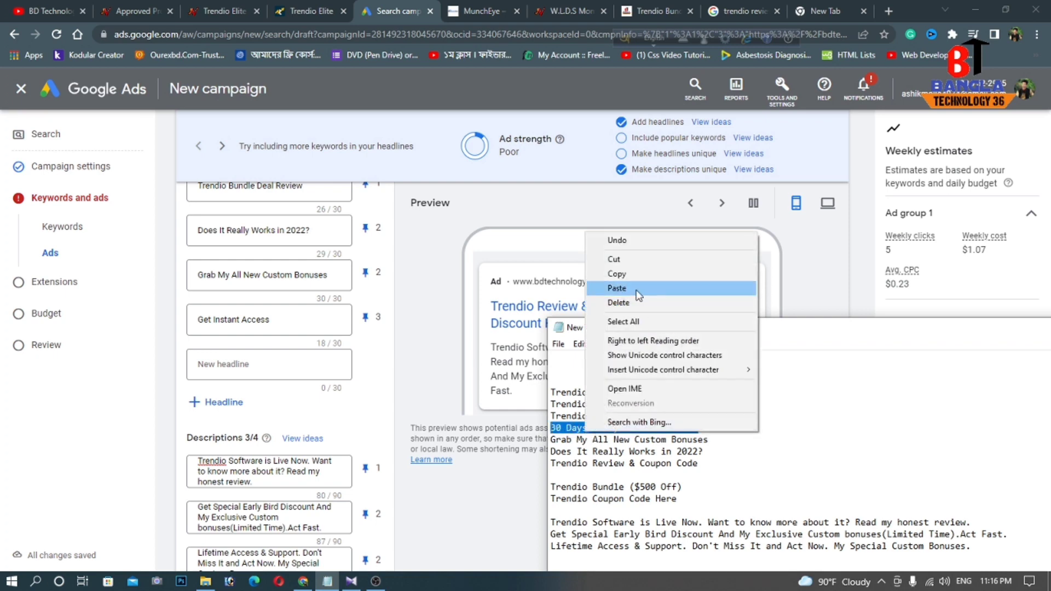
pyautogui.click(630, 274)
pyautogui.click(221, 366)
pyautogui.rightClick(221, 366)
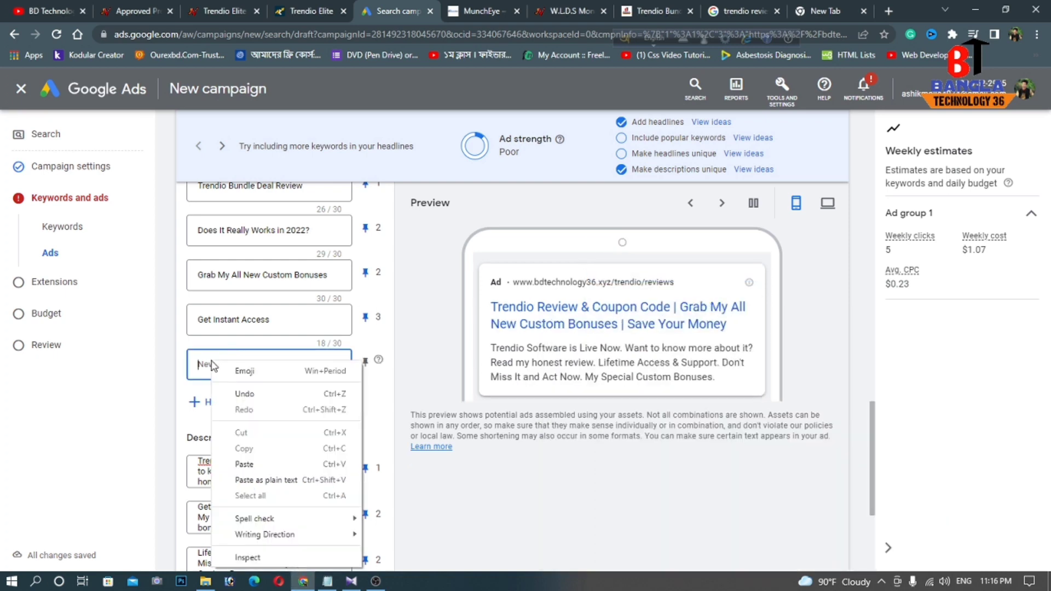
pyautogui.click(266, 469)
pyautogui.click(367, 365)
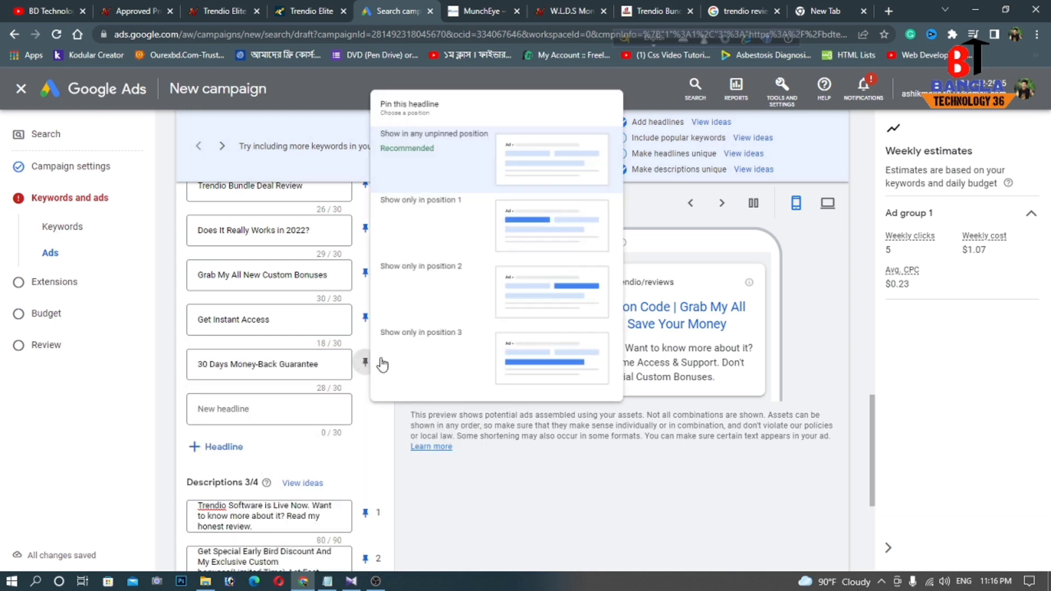
pyautogui.click(482, 316)
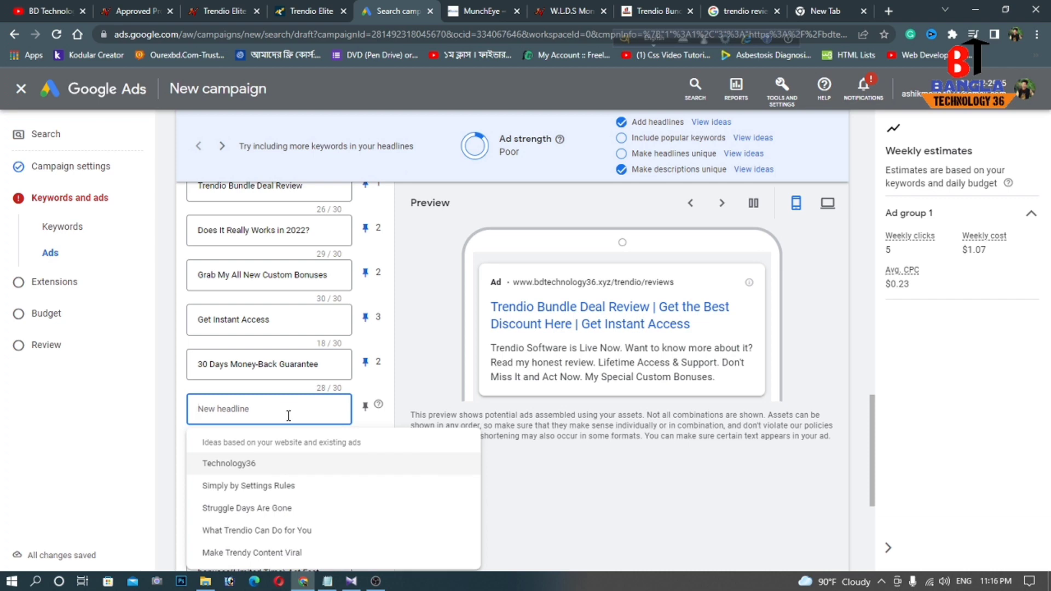
# Step: Add the suggested headline "What Trendio Can Do for You" and pin it to position 1
pyautogui.click(290, 531)
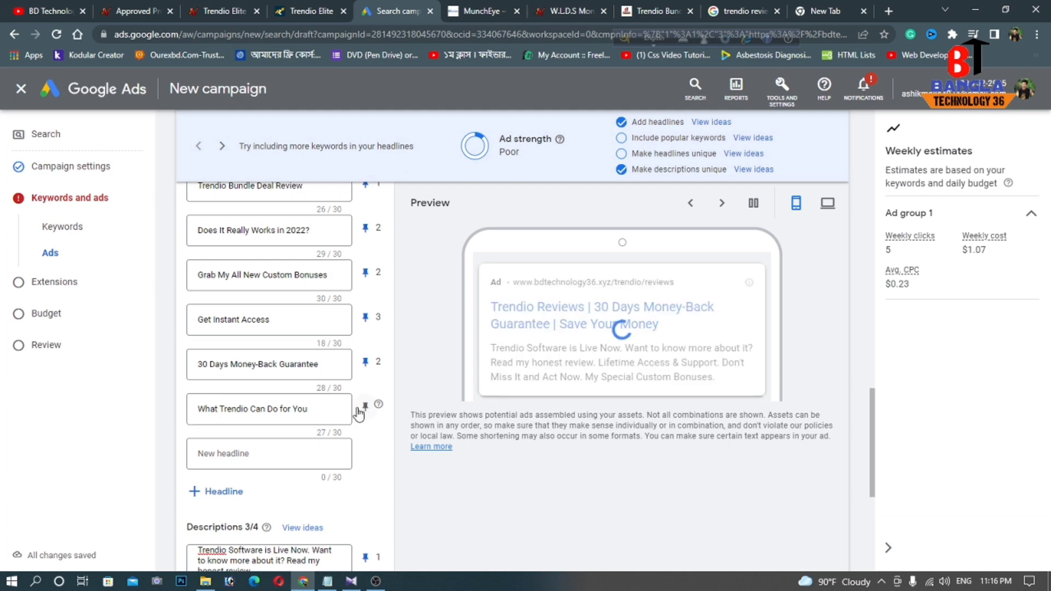
pyautogui.click(363, 410)
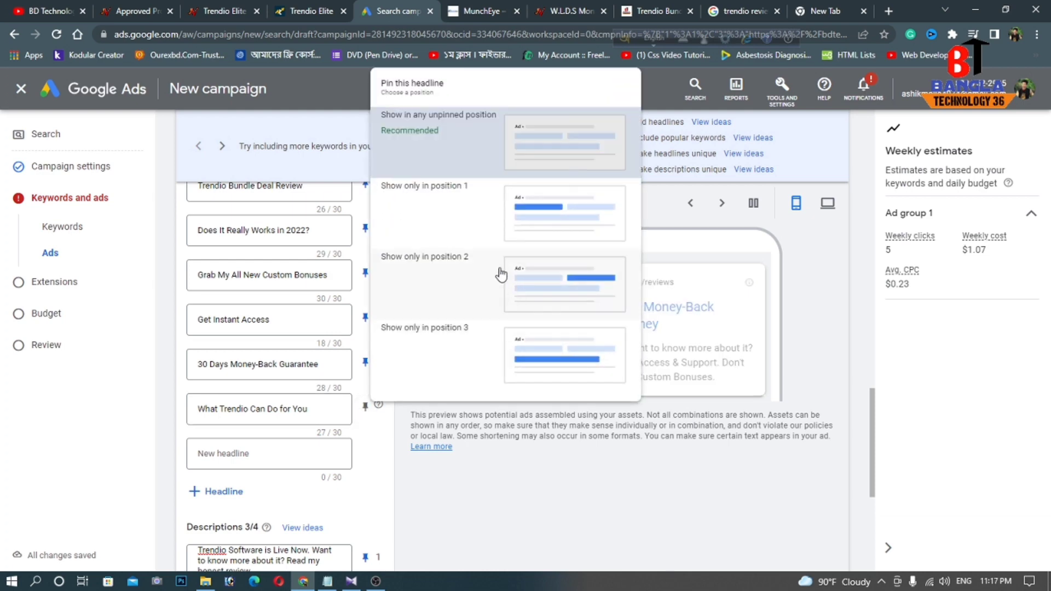
pyautogui.click(481, 223)
# Step: Examine the display path, pinned headlines and ad strength, and browse the preview's ad combinations in mobile and desktop views
pyautogui.scroll(10, 367, 399)
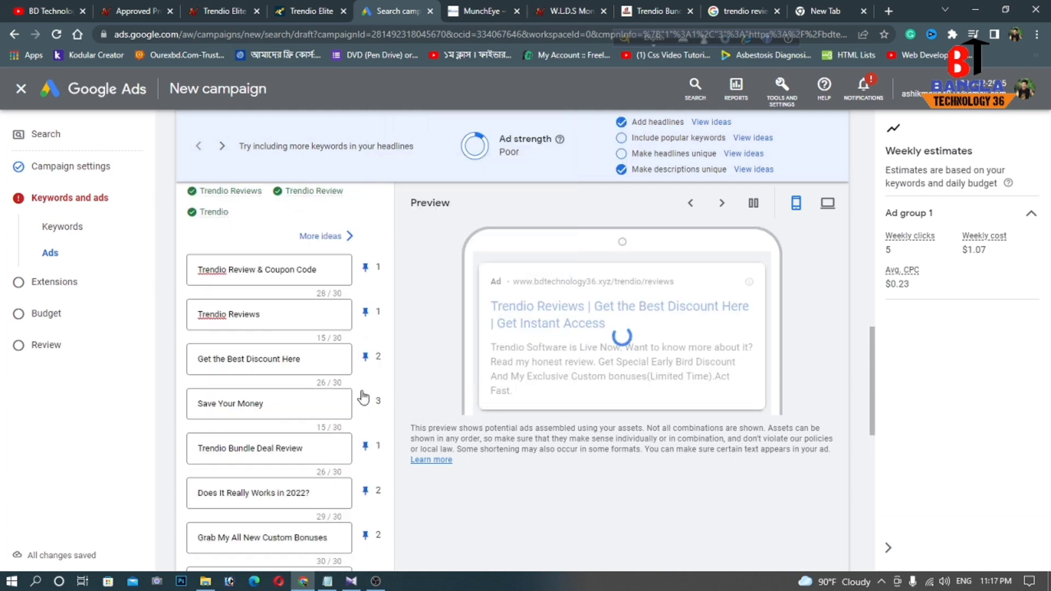
pyautogui.scroll(-2, 370, 343)
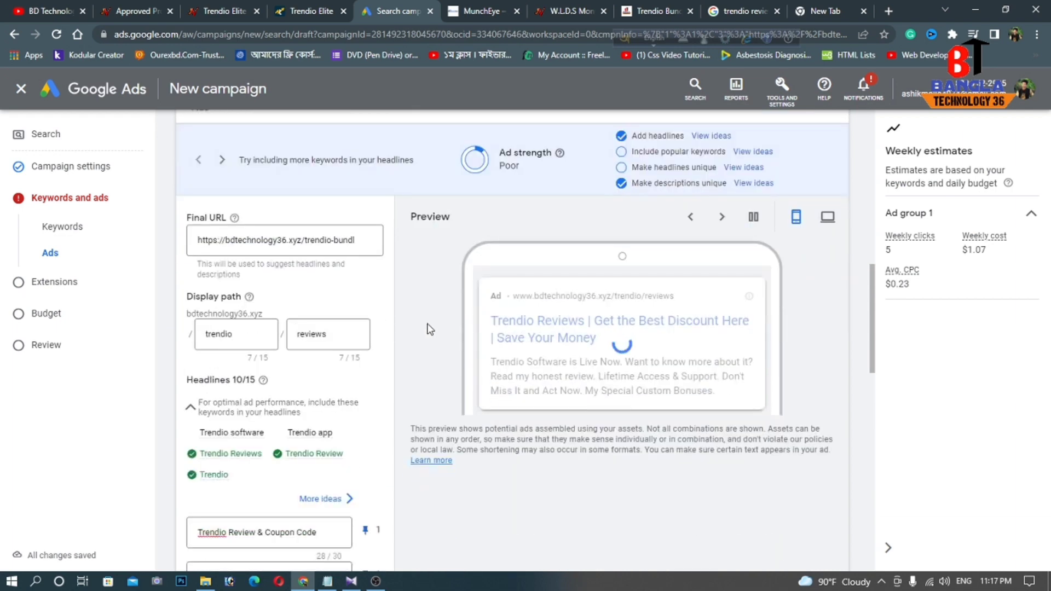
pyautogui.scroll(-2, 430, 328)
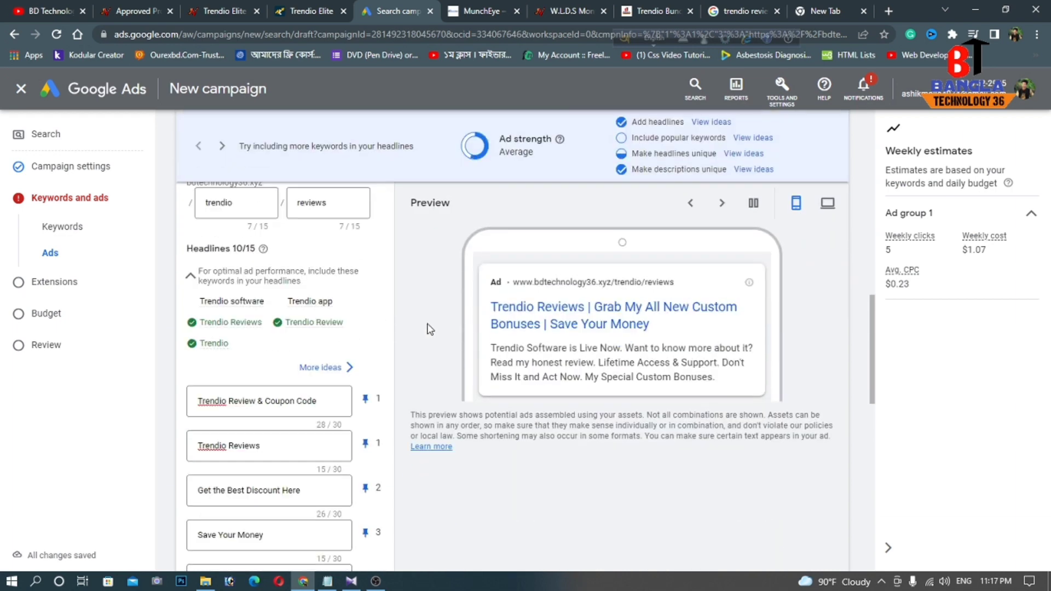
pyautogui.scroll(-6, 371, 328)
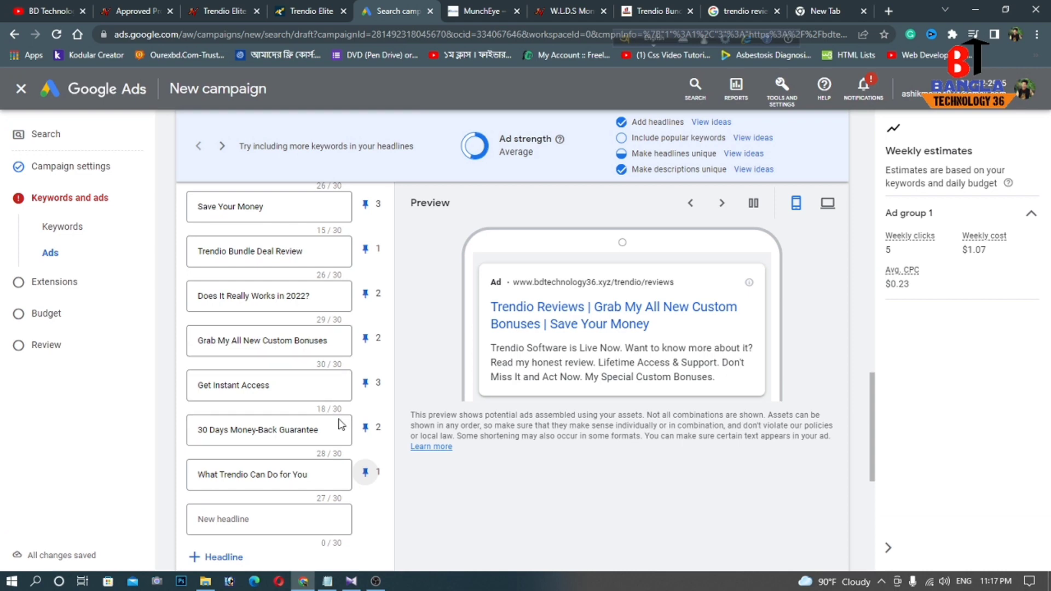
pyautogui.scroll(6, 504, 331)
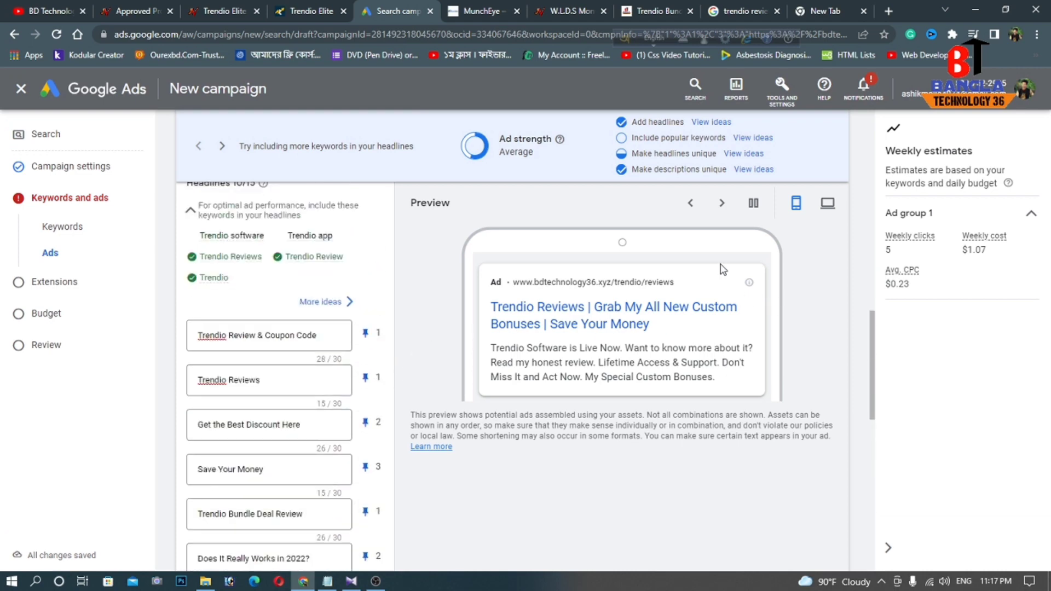
pyautogui.click(718, 208)
pyautogui.click(719, 209)
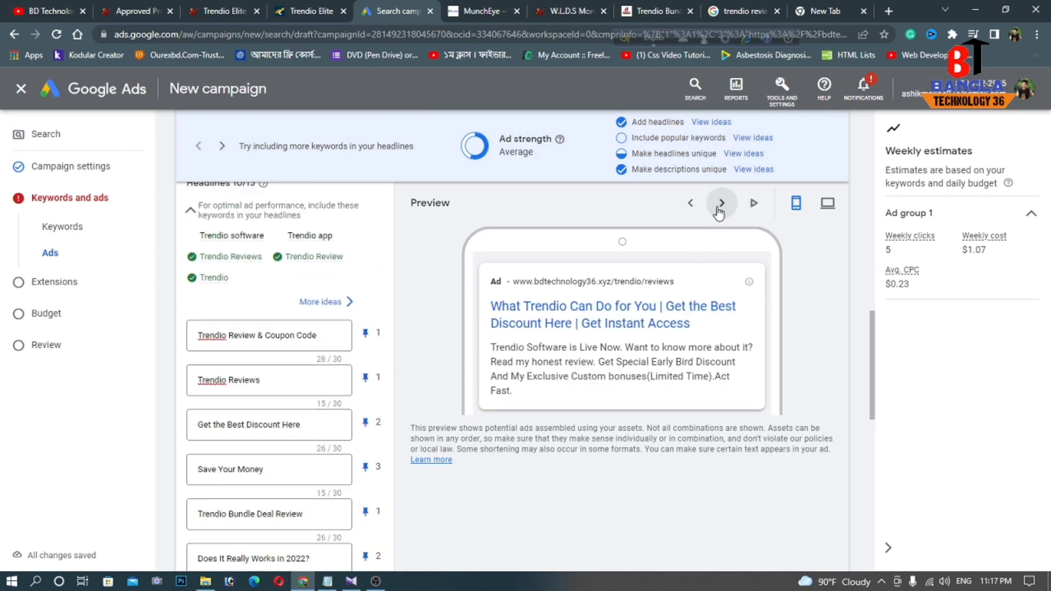
pyautogui.click(718, 209)
pyautogui.click(828, 203)
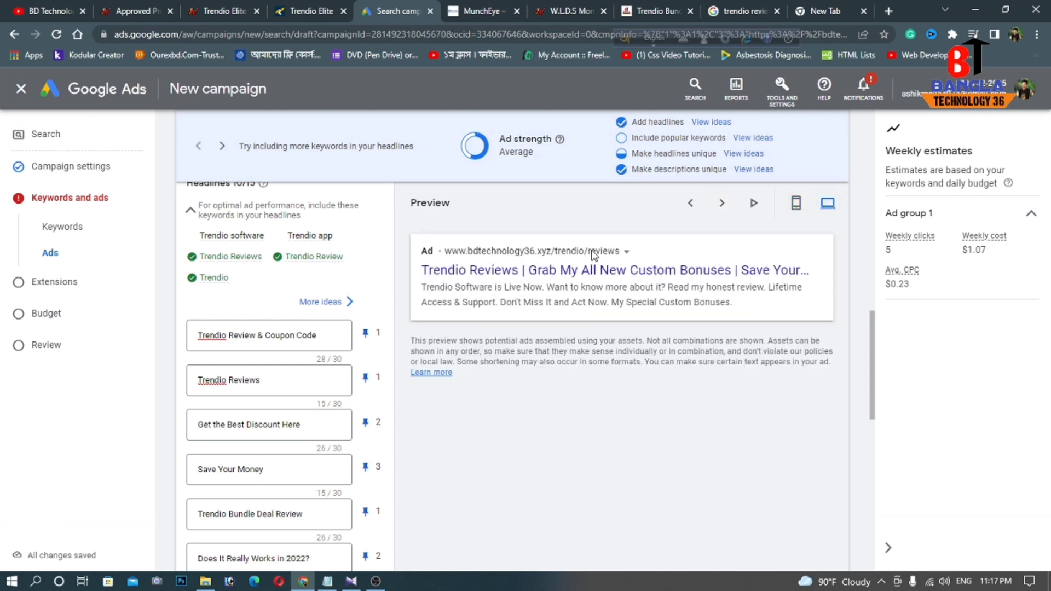
pyautogui.click(730, 204)
pyautogui.click(730, 204)
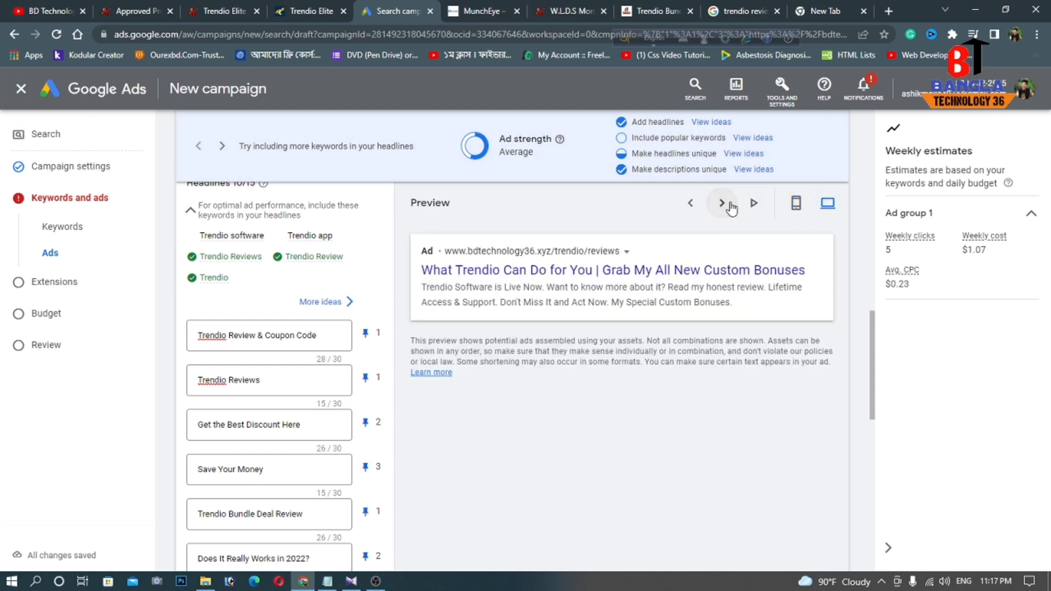
pyautogui.click(729, 204)
# Step: Finish editing the ad, check the ad group's keyword list, and continue to the campaign's Extensions page
pyautogui.scroll(-10, 295, 283)
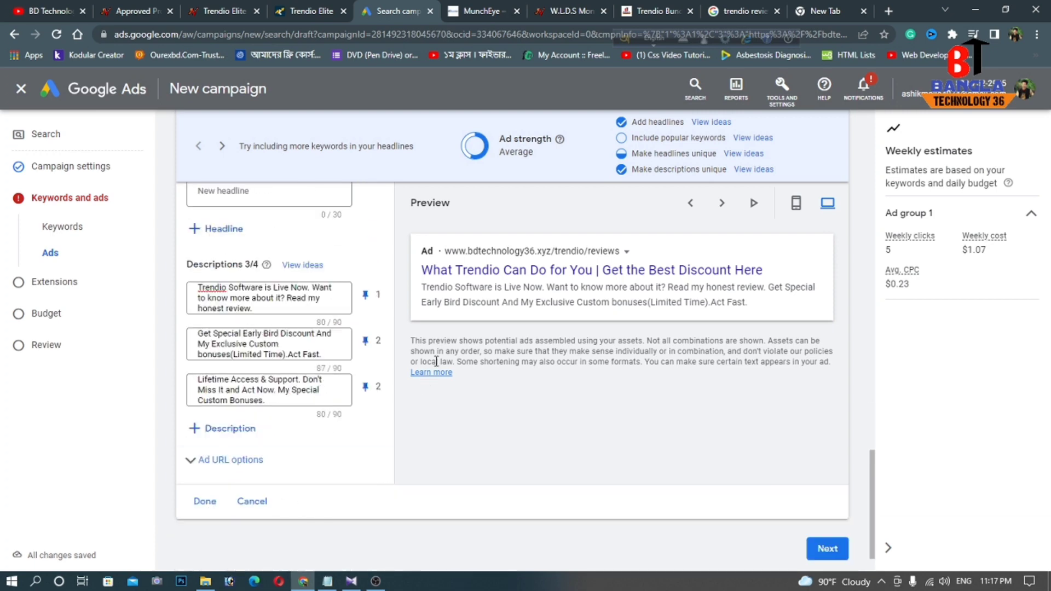
pyautogui.moveTo(506, 141); pyautogui.dragTo(562, 164)
pyautogui.click(485, 145)
pyautogui.click(206, 502)
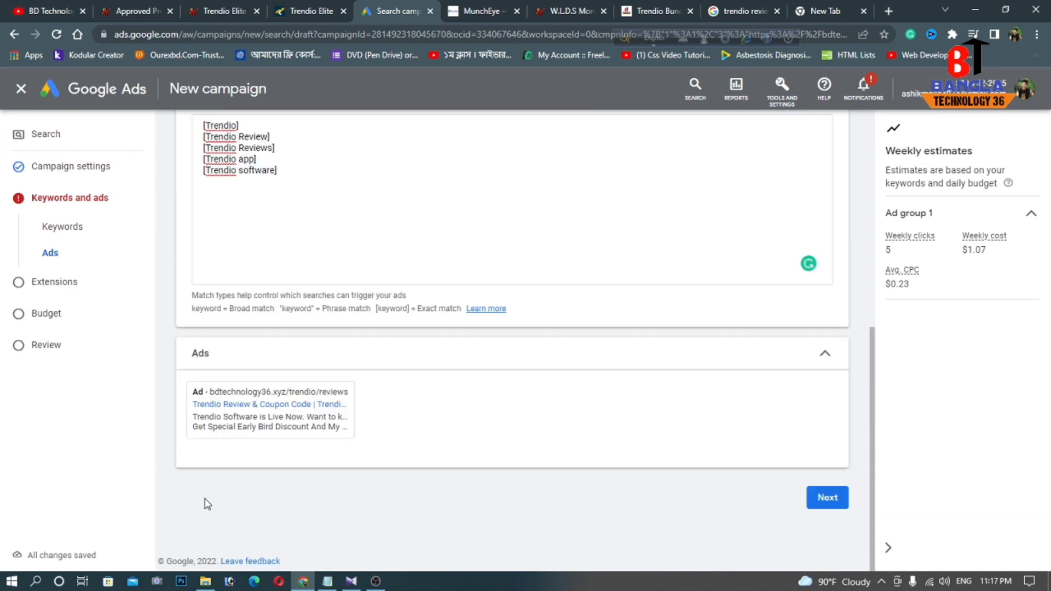
pyautogui.scroll(3, 601, 412)
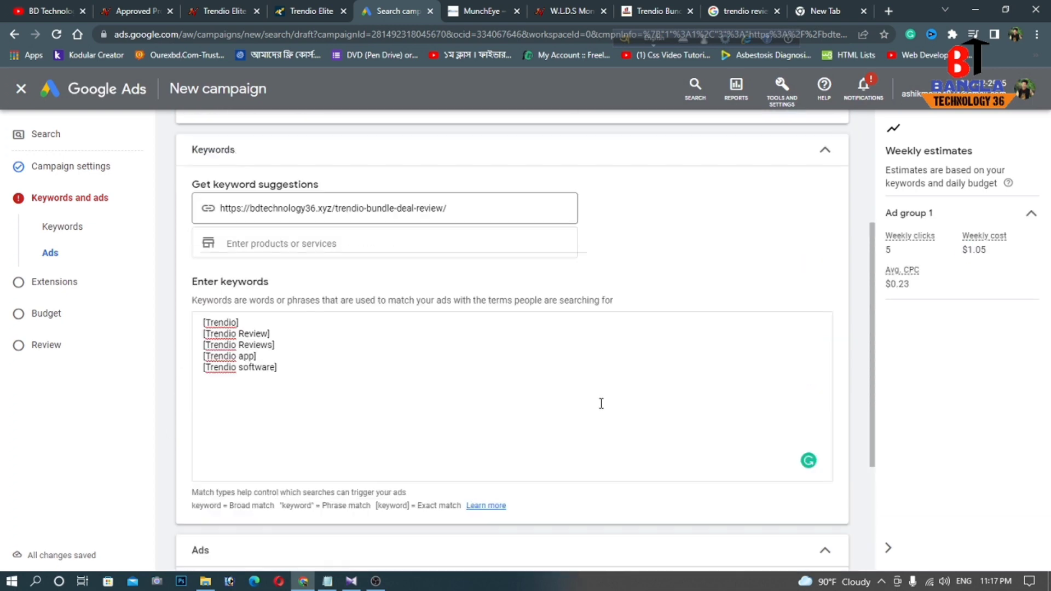
pyautogui.scroll(-3, 601, 406)
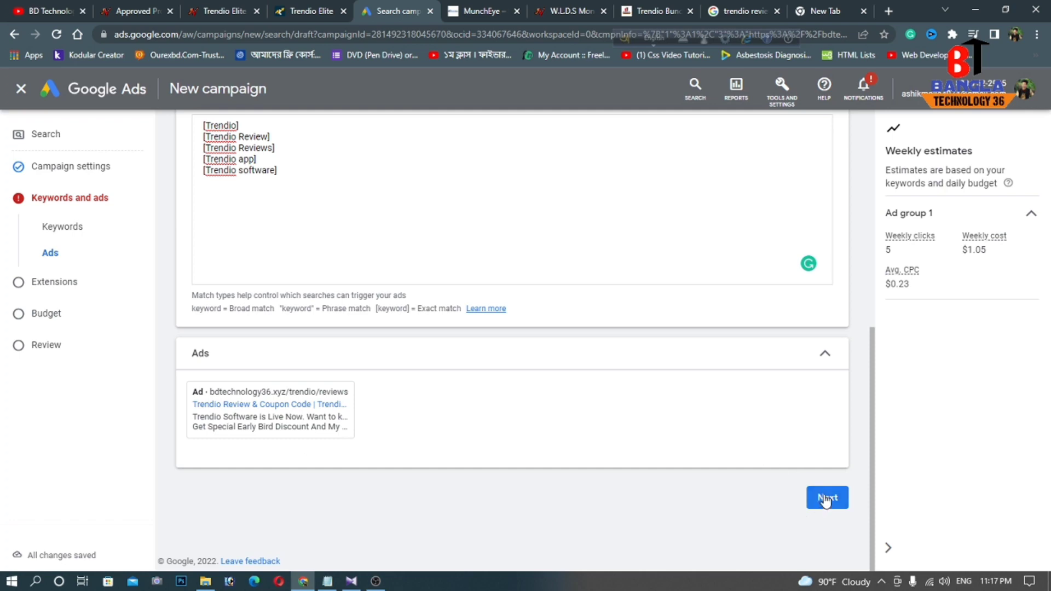
pyautogui.click(826, 499)
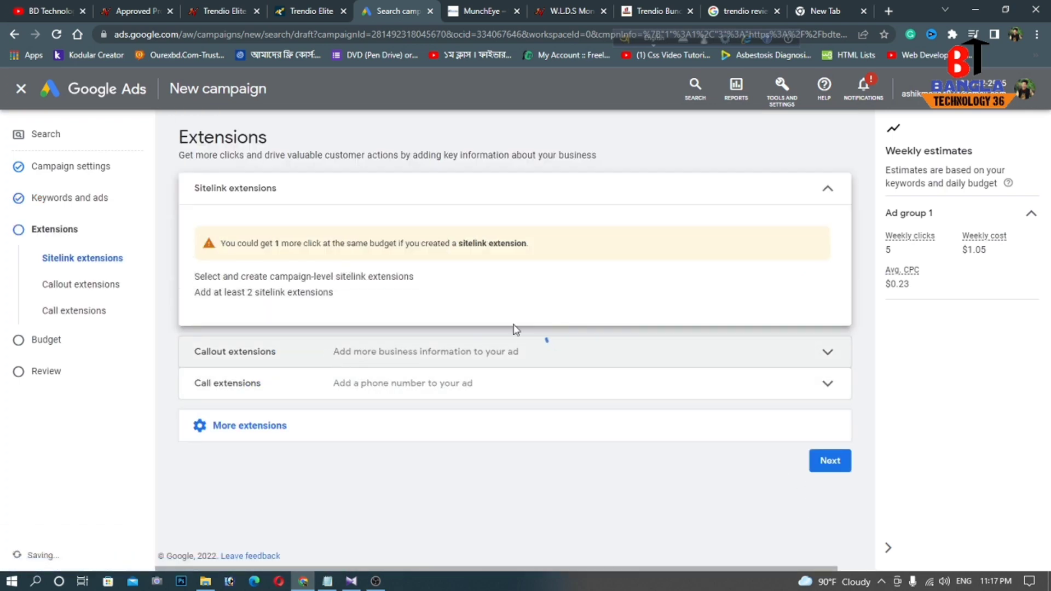
# Step: Look through the campaign's available sitelink extensions and the call extension form without adding any
pyautogui.scroll(-1, 446, 316)
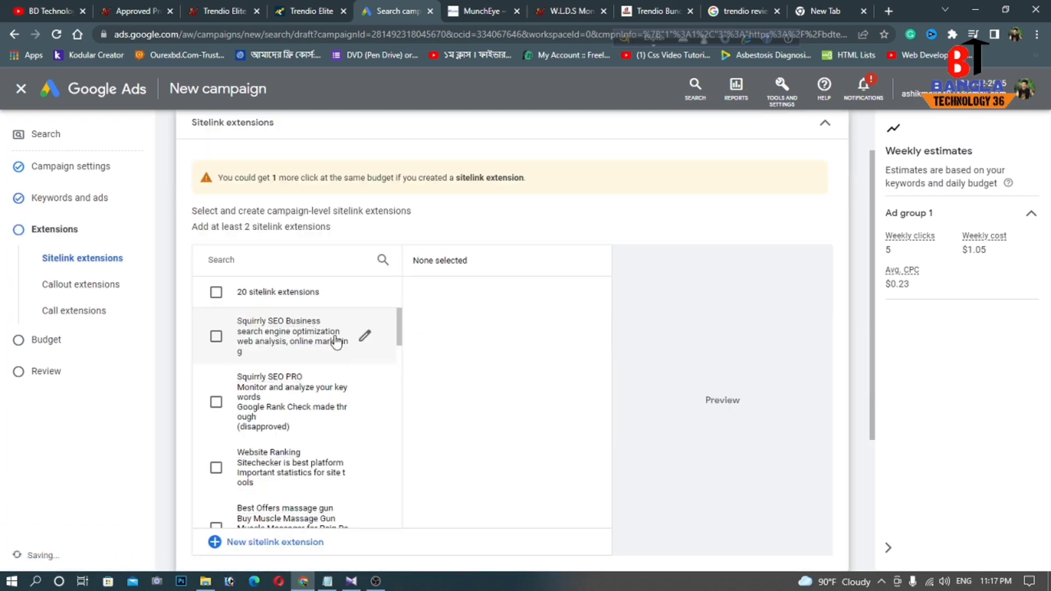
pyautogui.scroll(-1, 371, 313)
pyautogui.scroll(-1, 443, 283)
pyautogui.scroll(-3, 361, 288)
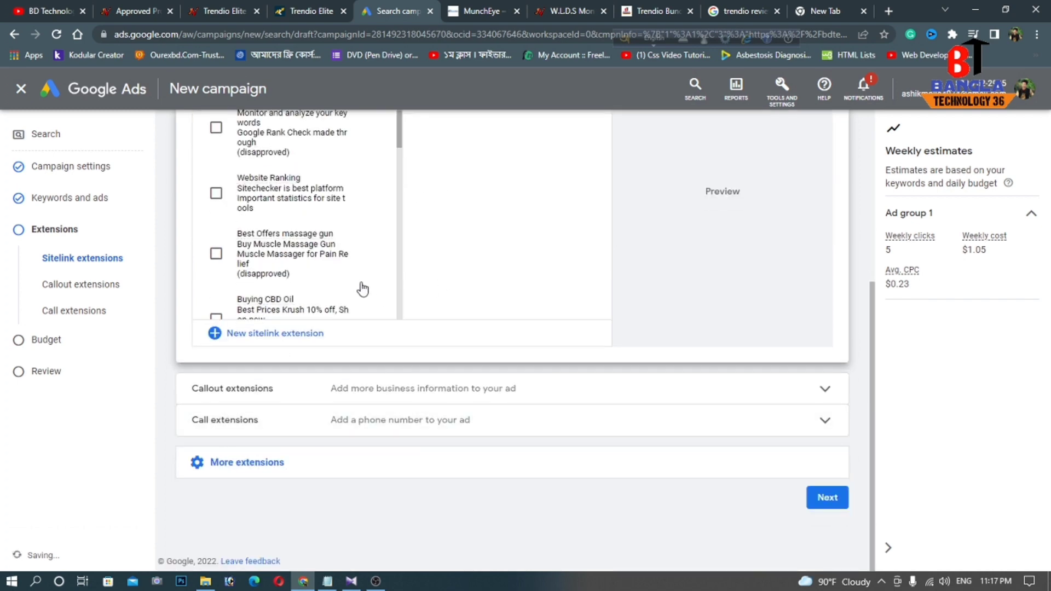
pyautogui.scroll(5, 329, 321)
pyautogui.scroll(-3, 335, 312)
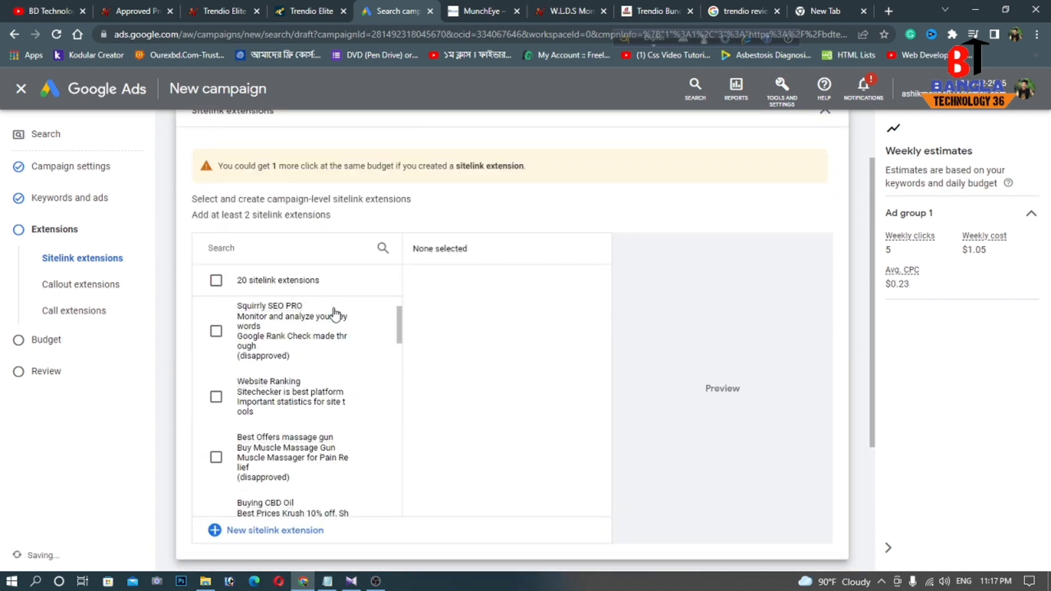
pyautogui.scroll(2, 712, 195)
pyautogui.click(812, 192)
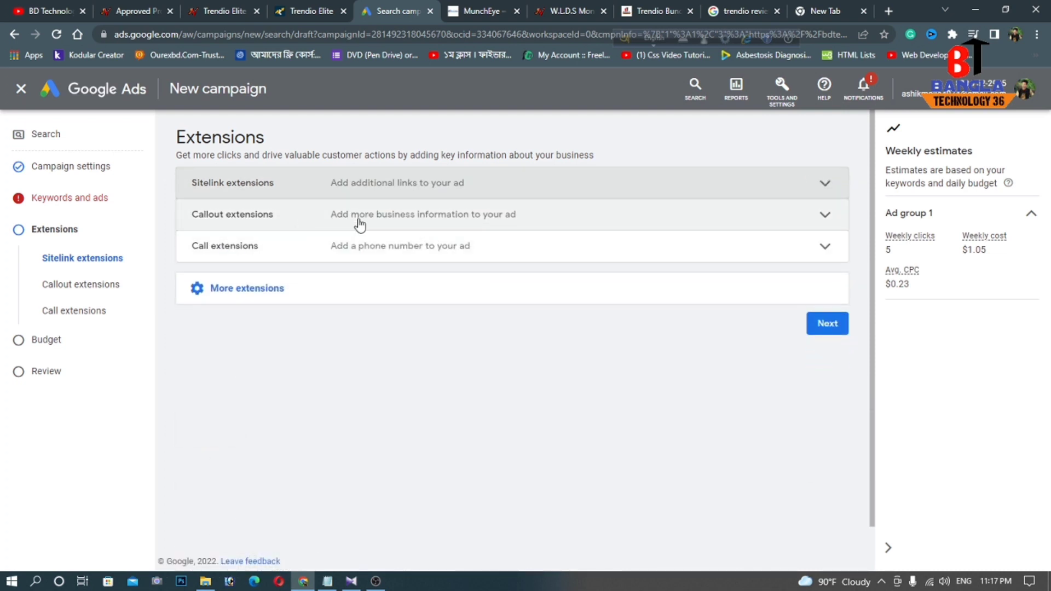
pyautogui.click(255, 246)
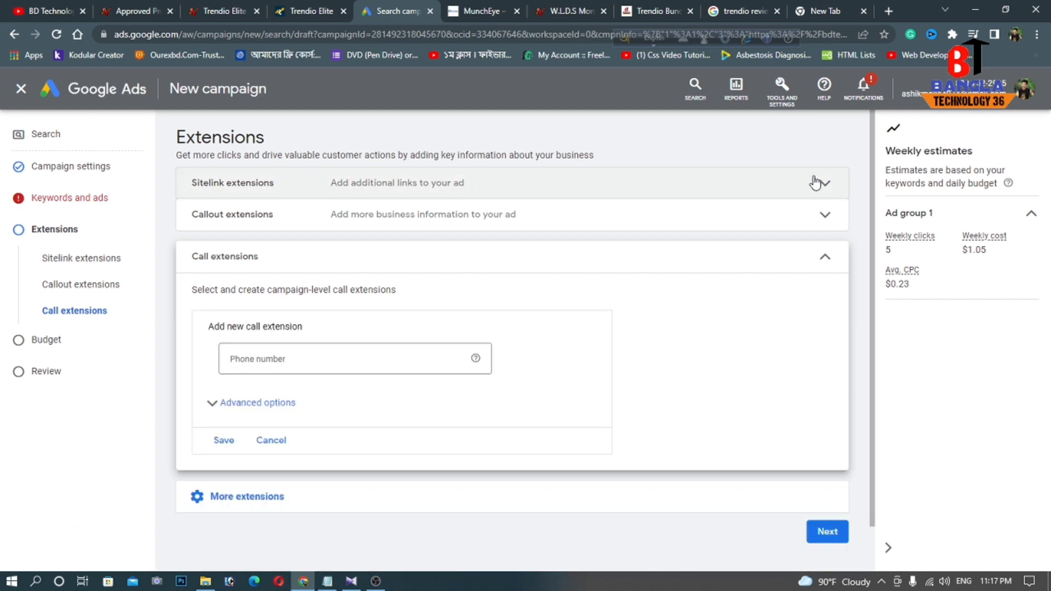
pyautogui.click(826, 260)
# Step: Start new callout extensions and enter "Trendio Bundle ($500 Off)" from the Notepad notes as the first callout text
pyautogui.click(816, 215)
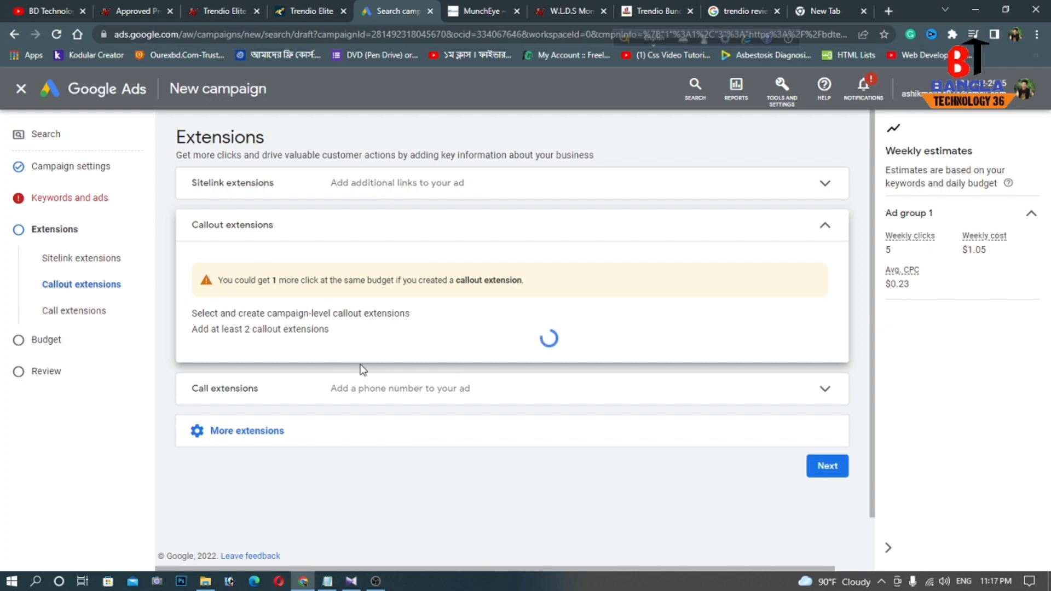
pyautogui.scroll(-1, 285, 405)
pyautogui.scroll(-2, 376, 405)
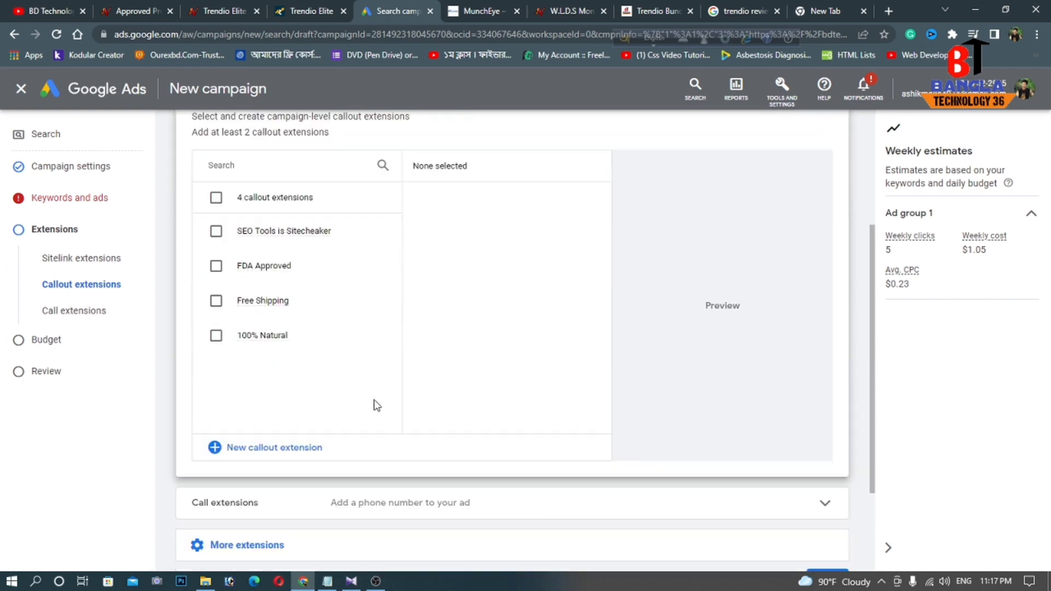
pyautogui.click(241, 448)
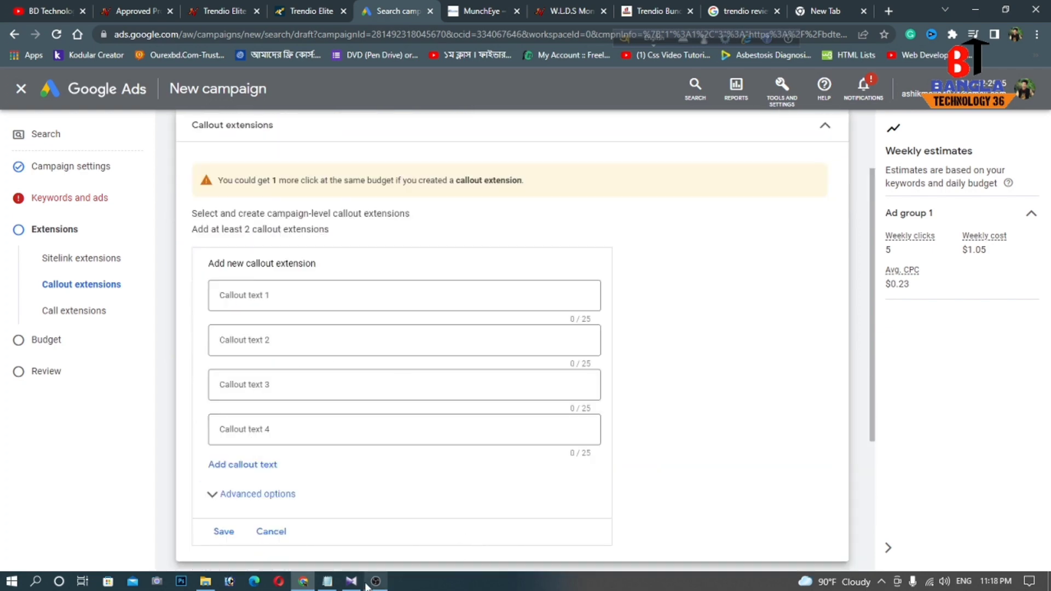
pyautogui.click(332, 582)
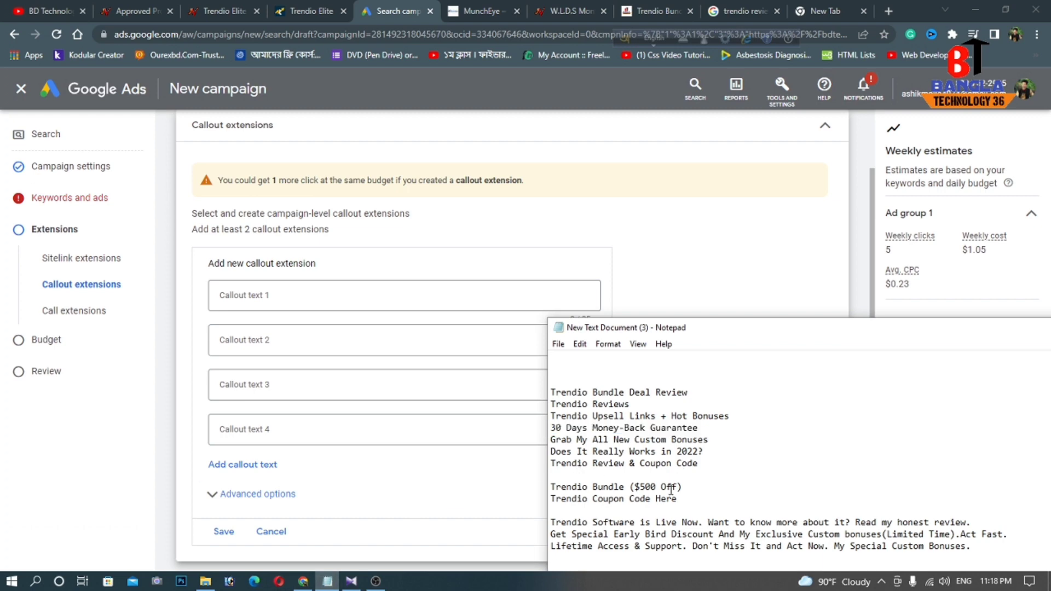
pyautogui.moveTo(683, 488); pyautogui.dragTo(545, 486)
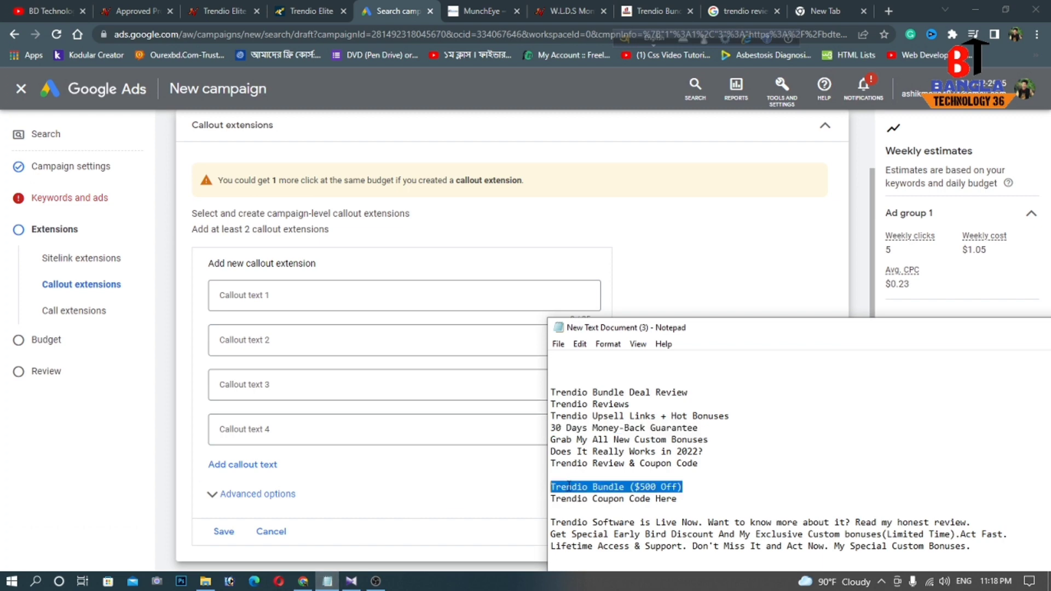
pyautogui.rightClick(571, 485)
pyautogui.click(602, 327)
pyautogui.click(257, 298)
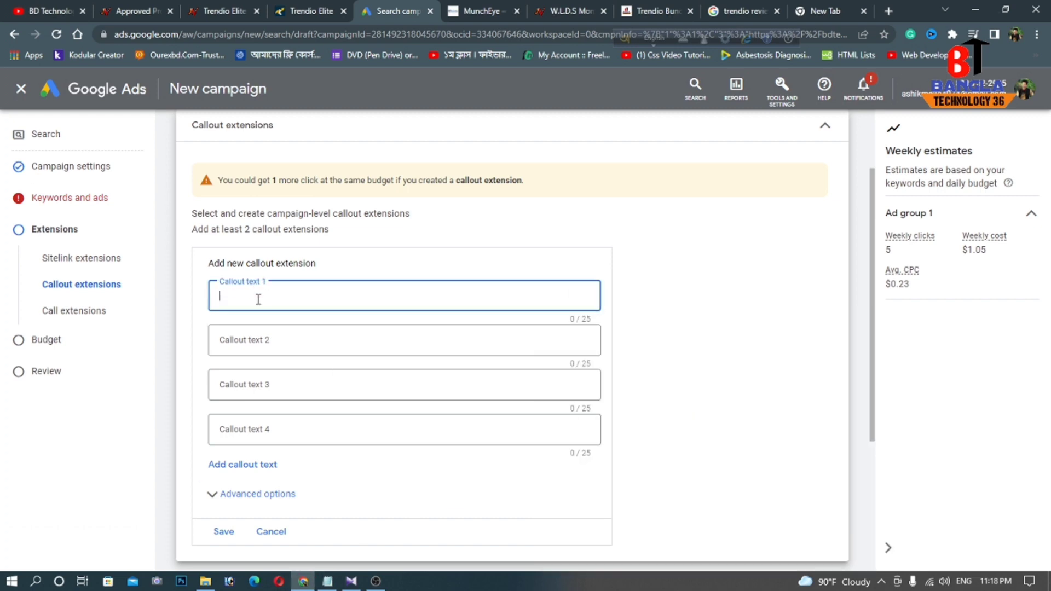
pyautogui.rightClick(258, 300)
pyautogui.click(305, 403)
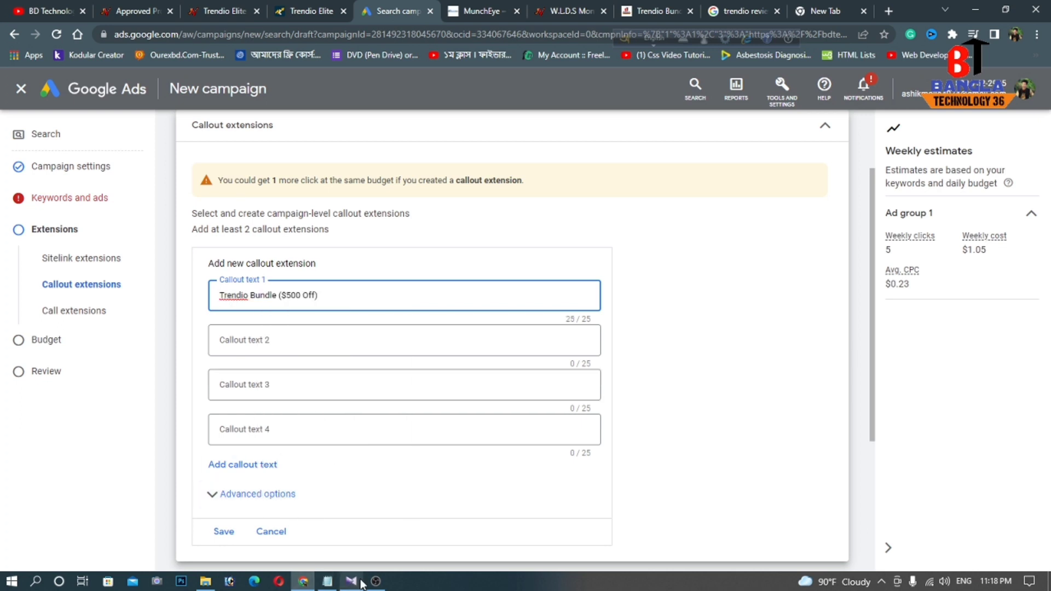
# Step: Enter "Trendio Coupon Code Here" from the Notepad notes as the second callout text and save the callout extensions
pyautogui.click(336, 585)
pyautogui.click(608, 499)
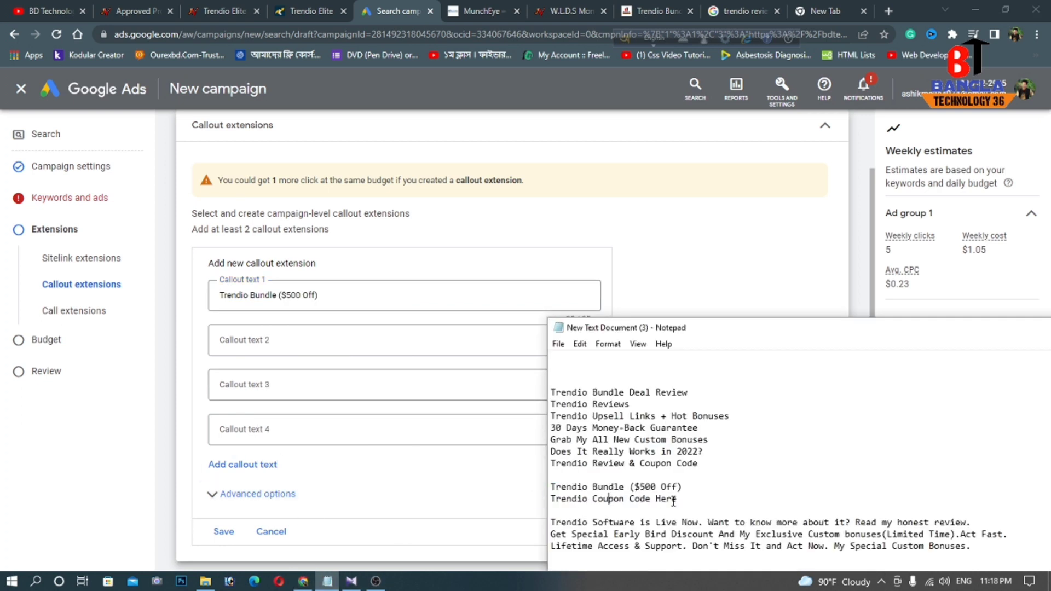
pyautogui.tripleClick(553, 499)
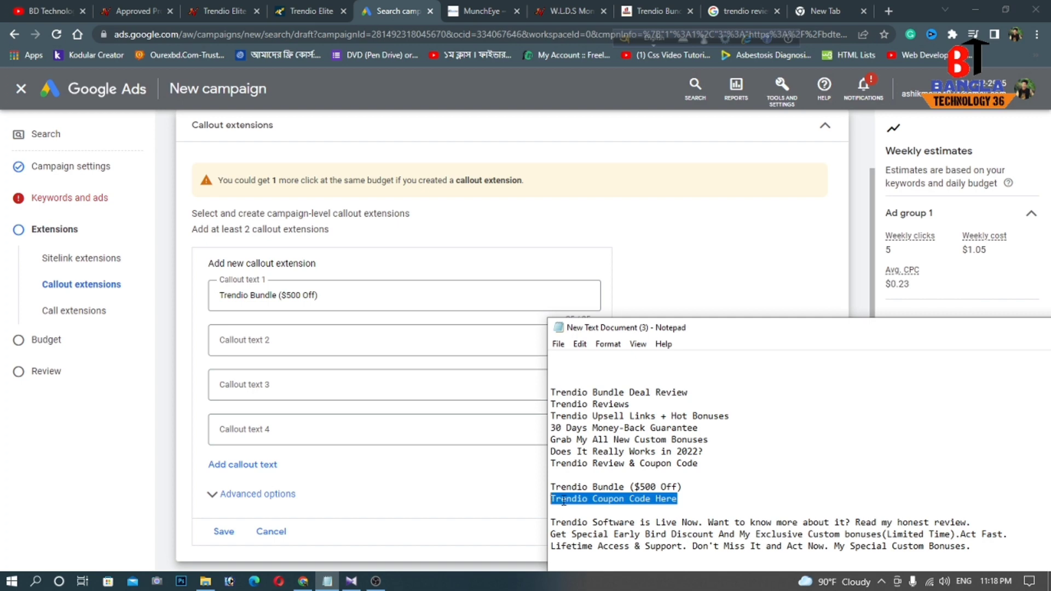
pyautogui.rightClick(563, 501)
pyautogui.click(565, 344)
pyautogui.click(263, 340)
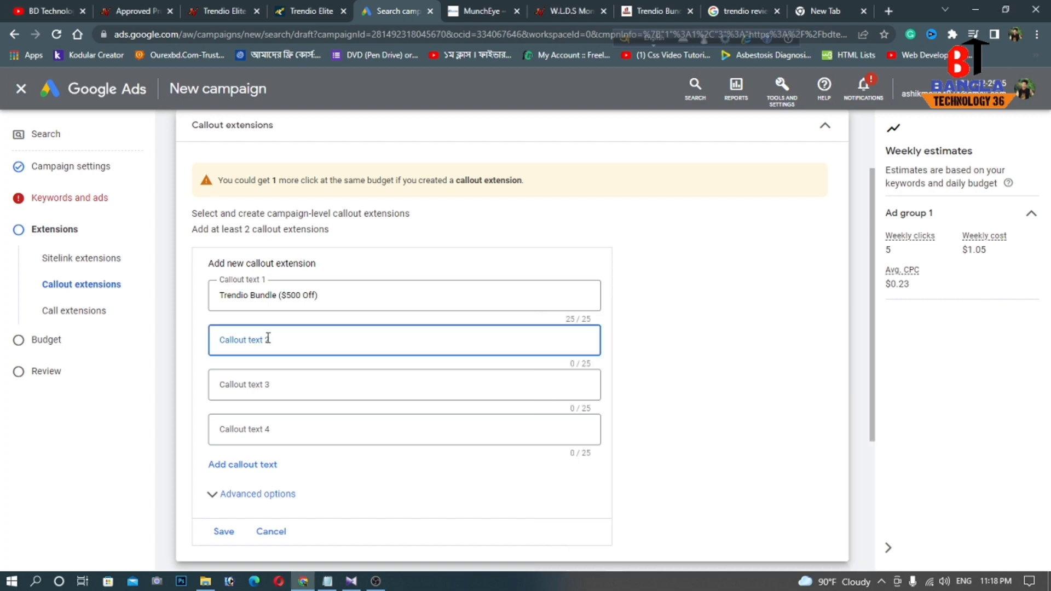
pyautogui.rightClick(262, 340)
pyautogui.click(294, 441)
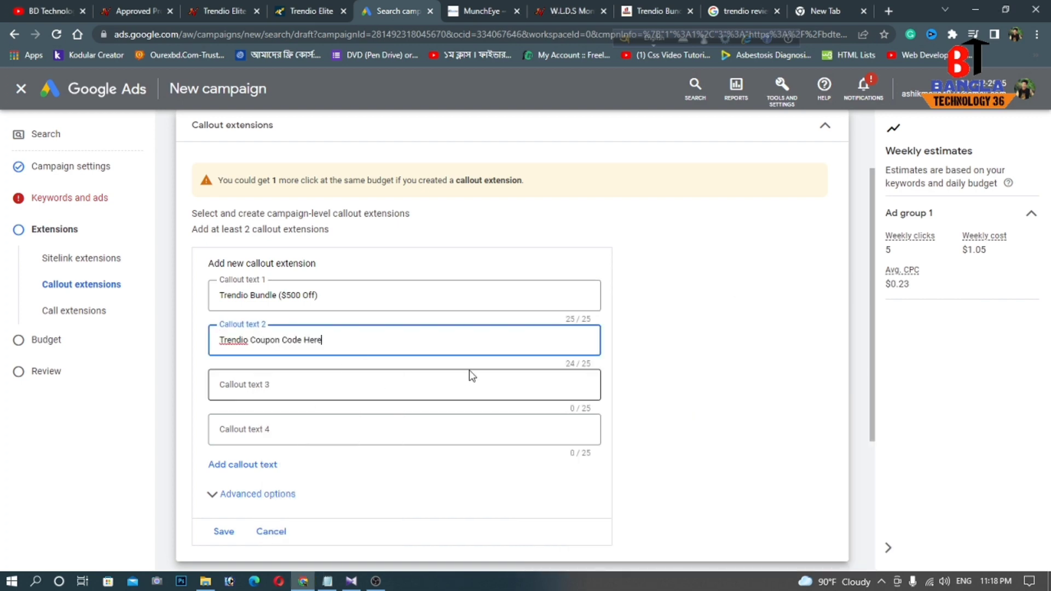
pyautogui.click(221, 532)
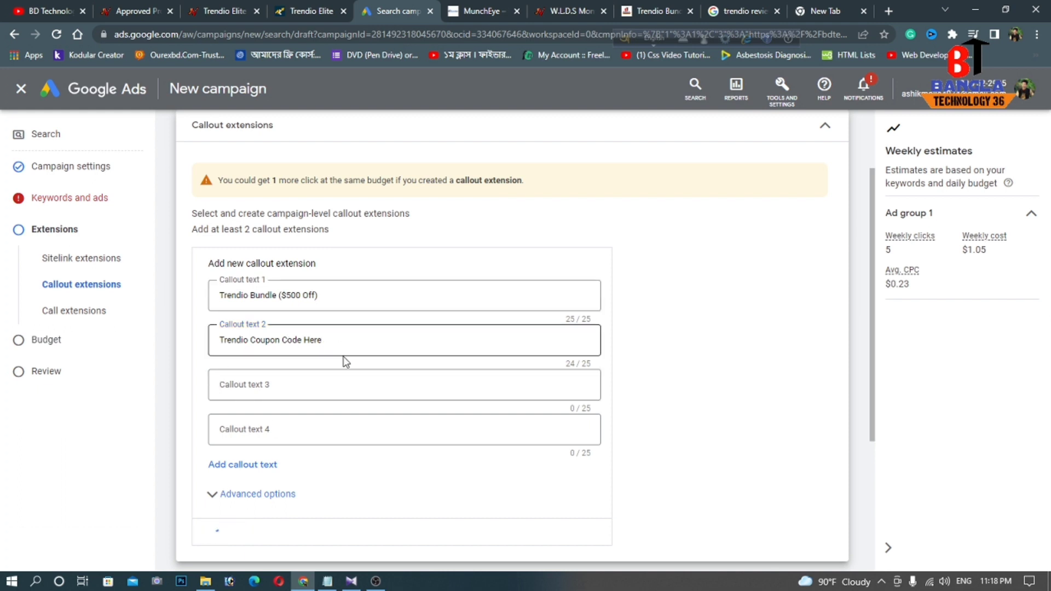
# Step: Continue from the selected callout extensions to the Budget page and set the campaign's average daily budget to $30.00
pyautogui.scroll(-1, 345, 359)
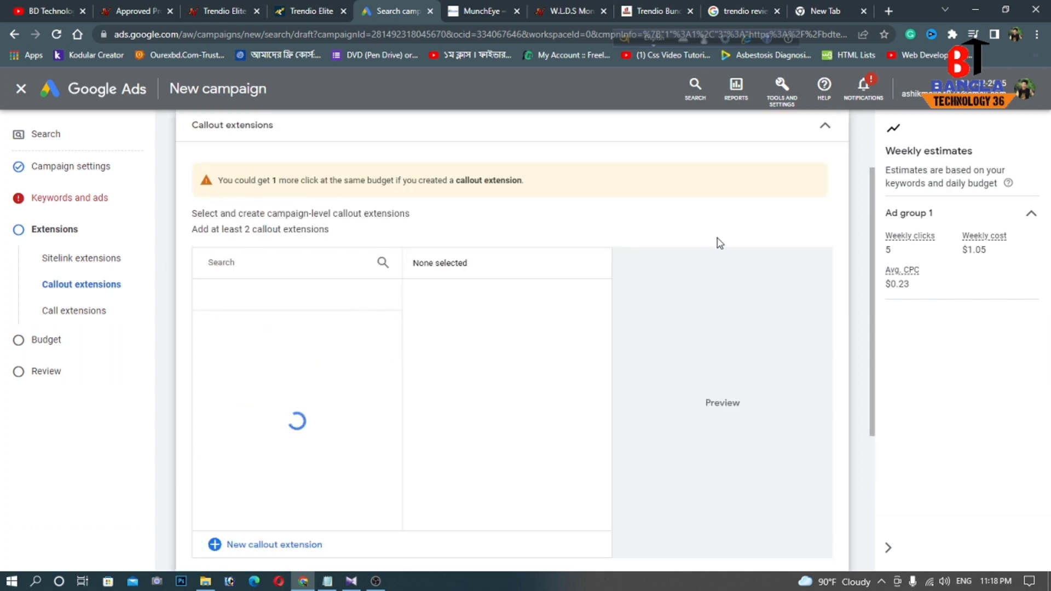
pyautogui.scroll(-1, 515, 270)
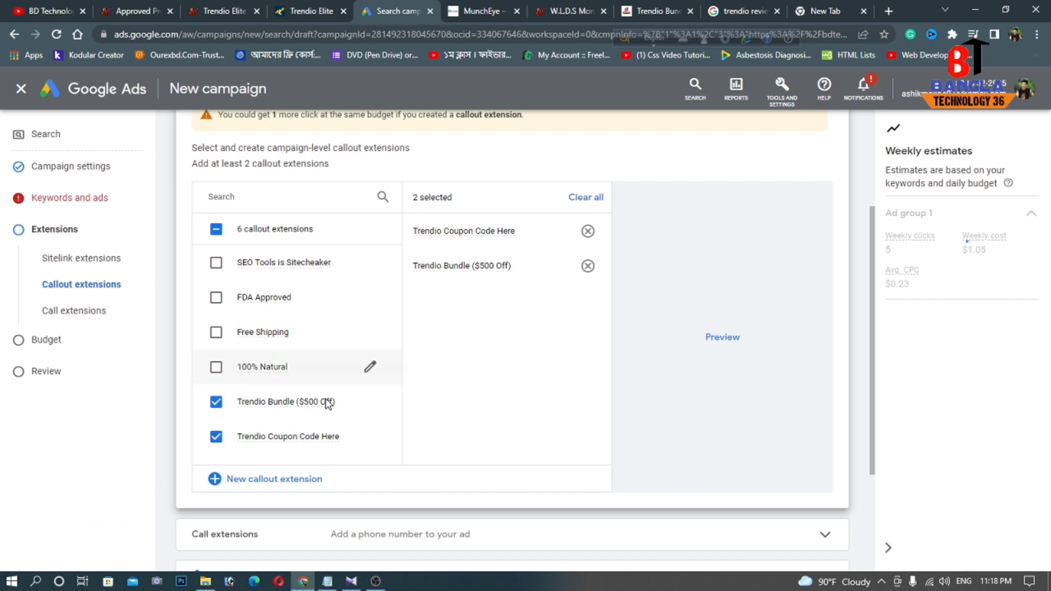
pyautogui.scroll(-2, 491, 291)
pyautogui.click(825, 480)
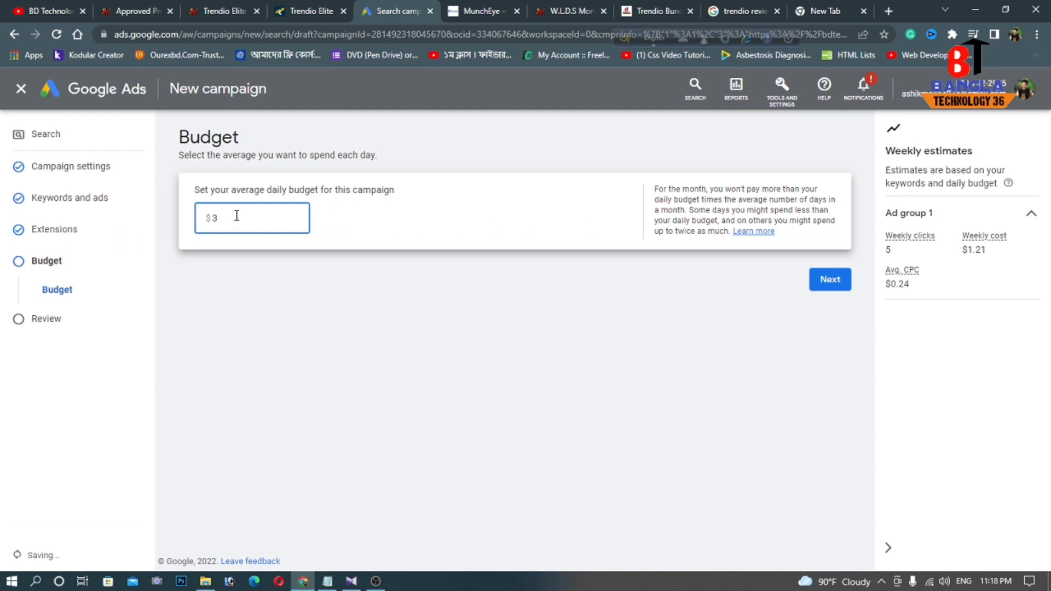
pyautogui.click(458, 229)
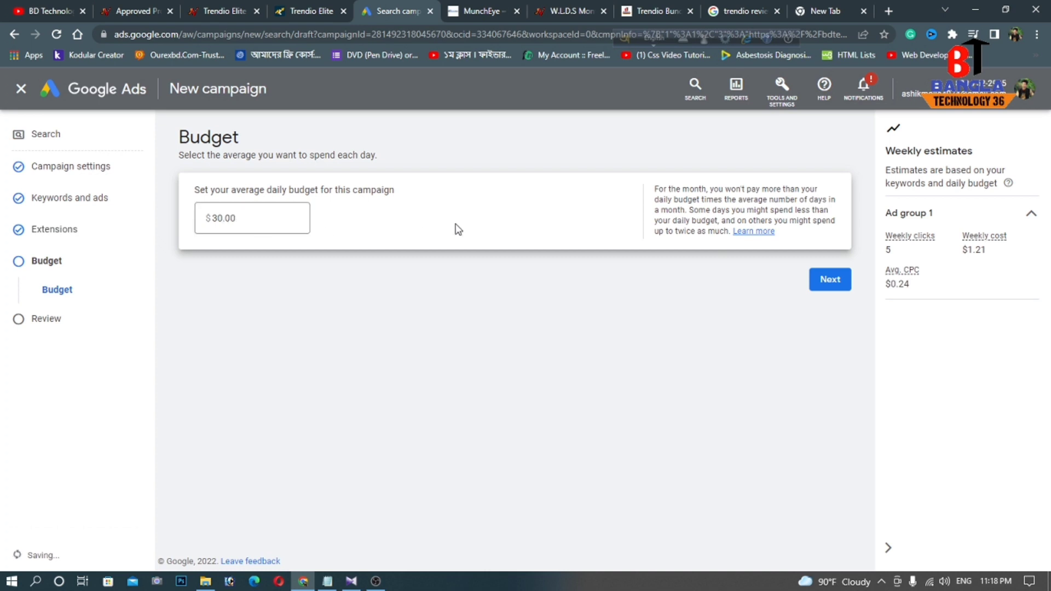
pyautogui.moveTo(279, 192); pyautogui.dragTo(427, 192)
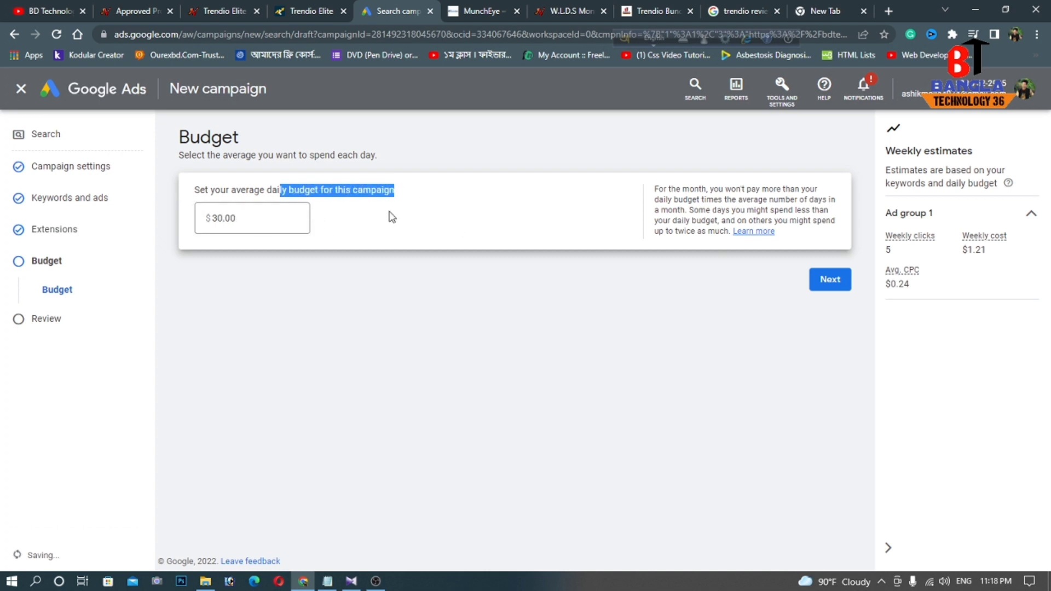
pyautogui.click(392, 217)
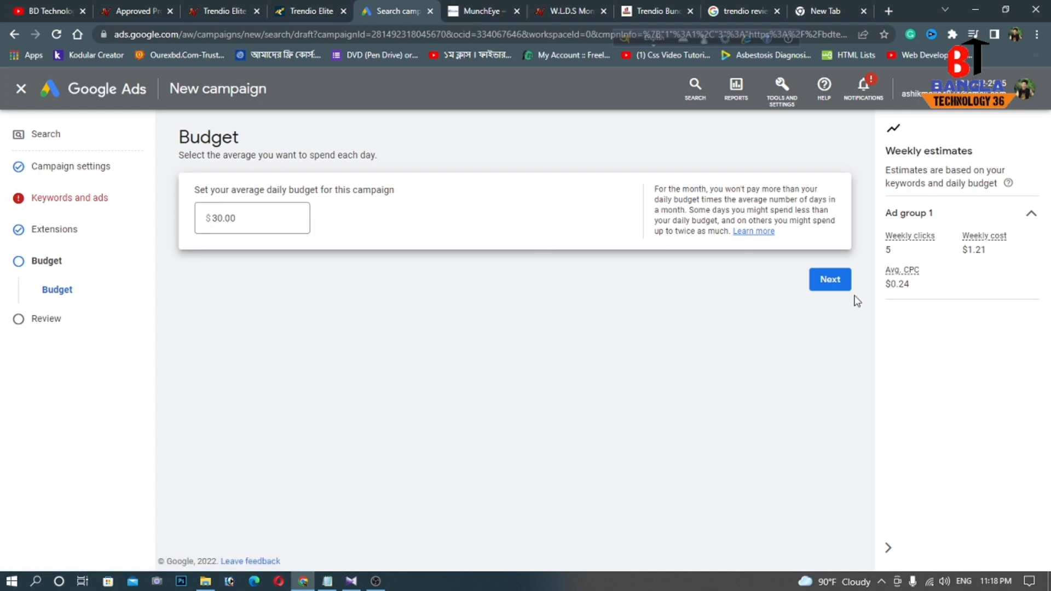
# Step: Proceed to the campaign review and examine its name, goal, settings, keywords, ads, extensions and budget
pyautogui.click(829, 281)
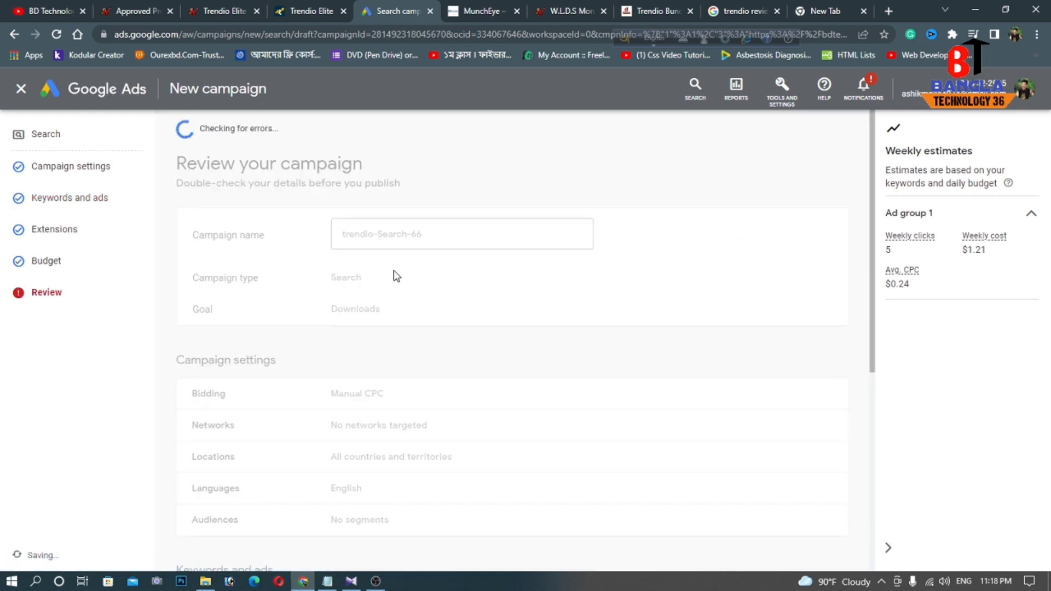
pyautogui.scroll(-5, 515, 304)
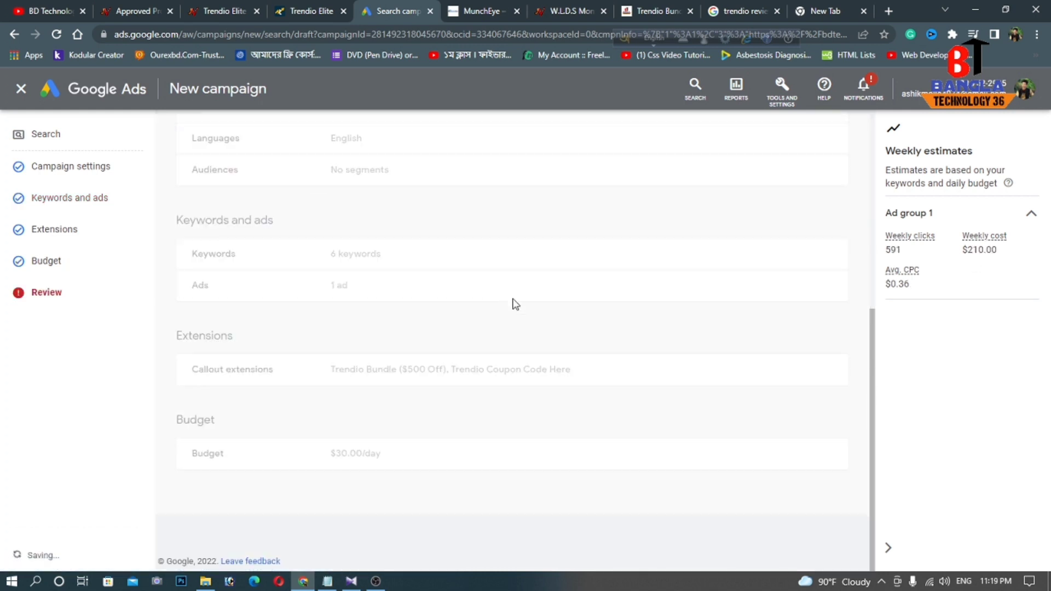
pyautogui.scroll(2, 431, 291)
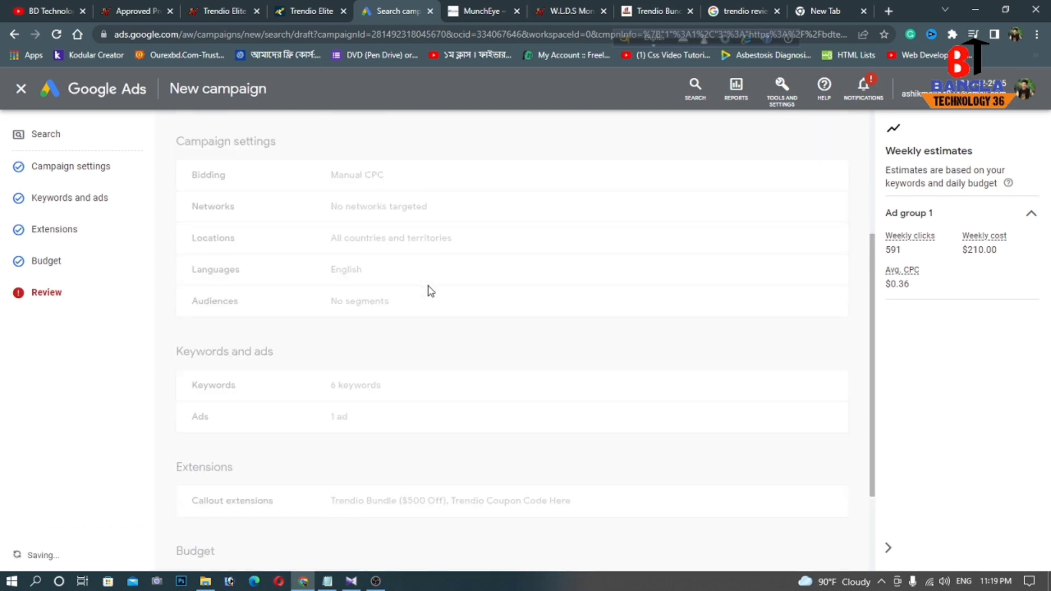
pyautogui.scroll(3, 419, 282)
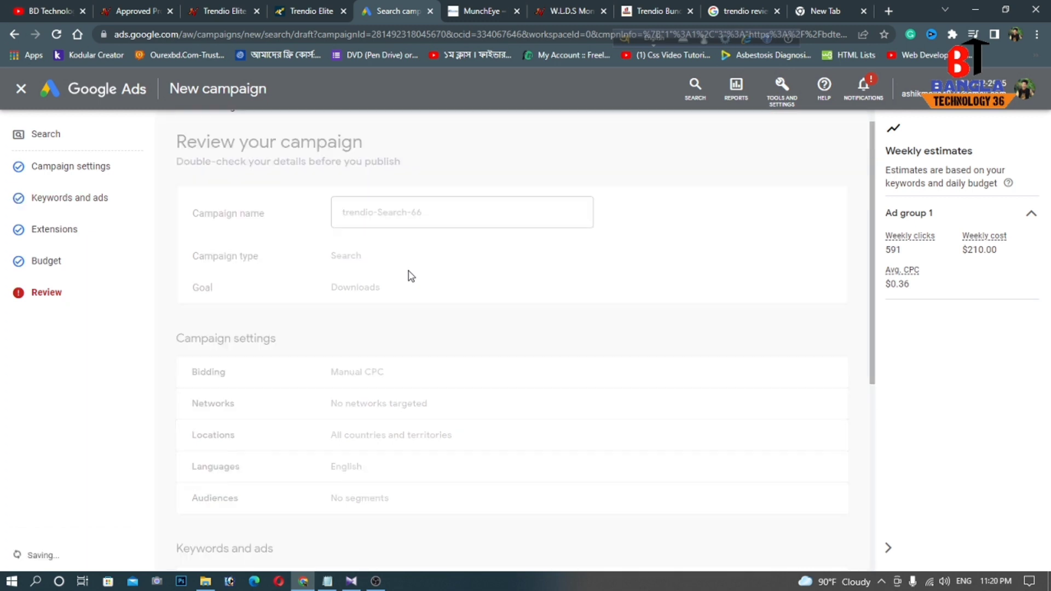
pyautogui.scroll(-2, 421, 278)
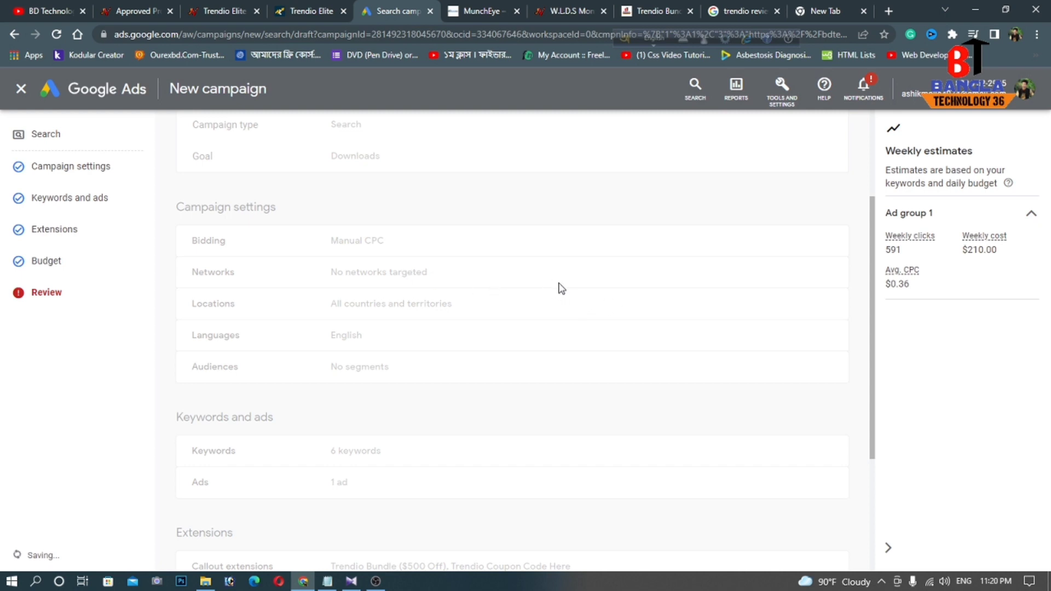
pyautogui.scroll(-3, 550, 283)
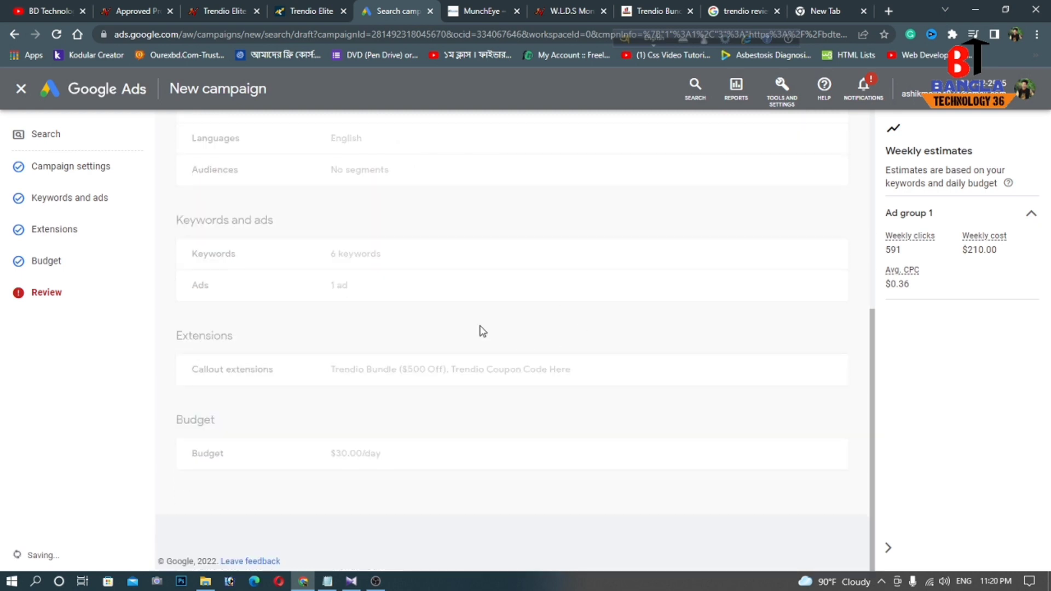
pyautogui.scroll(5, 555, 304)
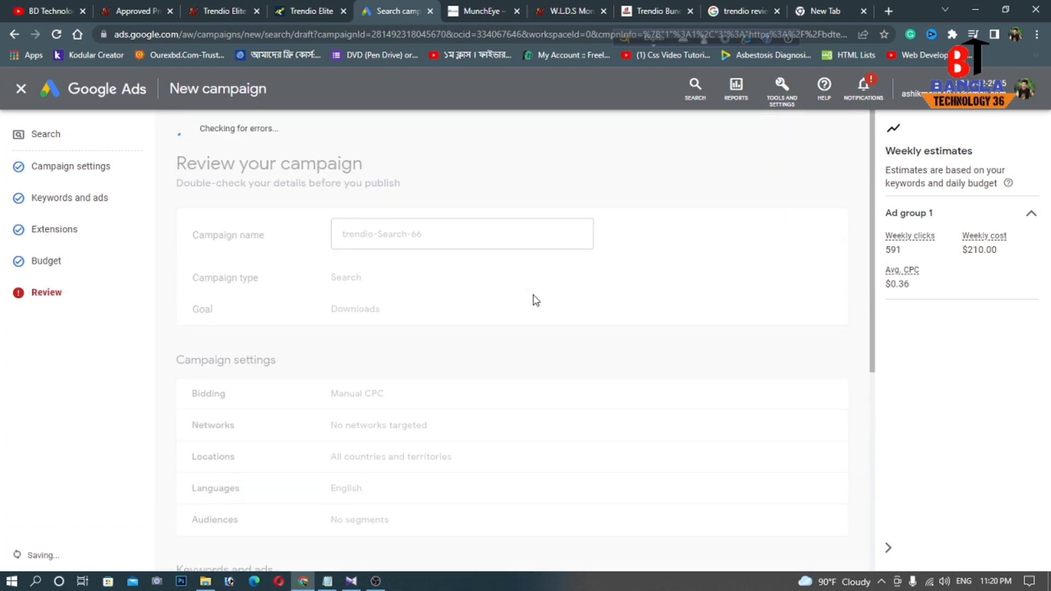
pyautogui.scroll(-1, 536, 300)
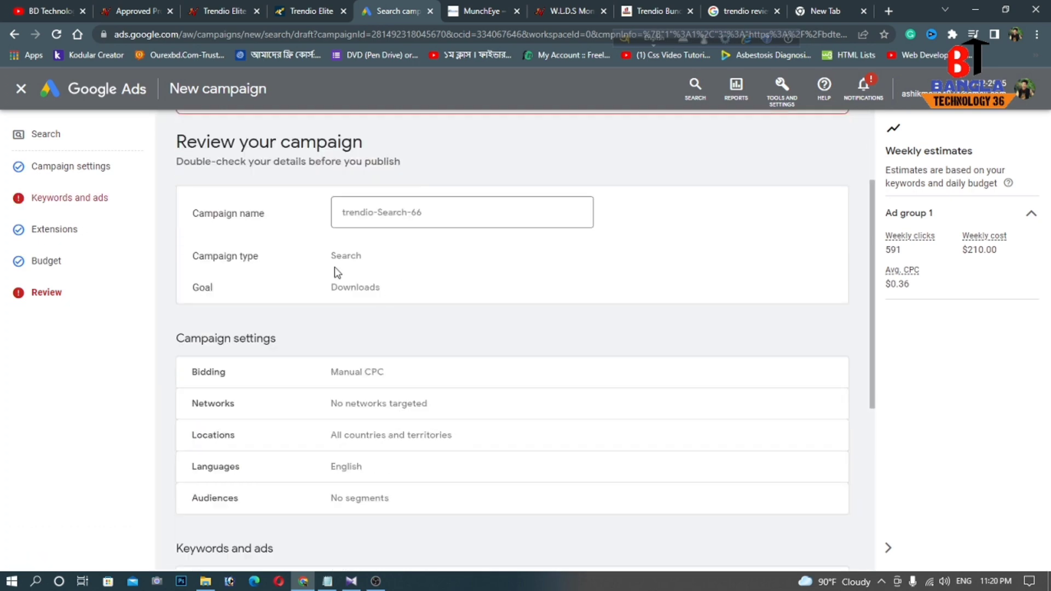
# Step: Open the draft campaign trendio-Search-66 from the account overview and close it again
pyautogui.scroll(-2, 346, 264)
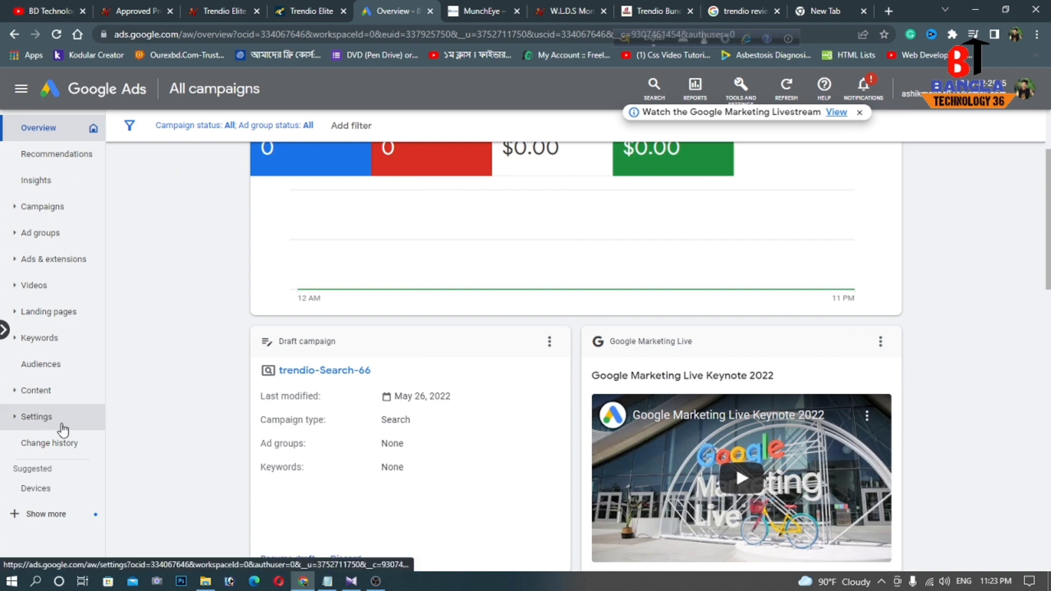
pyautogui.click(298, 370)
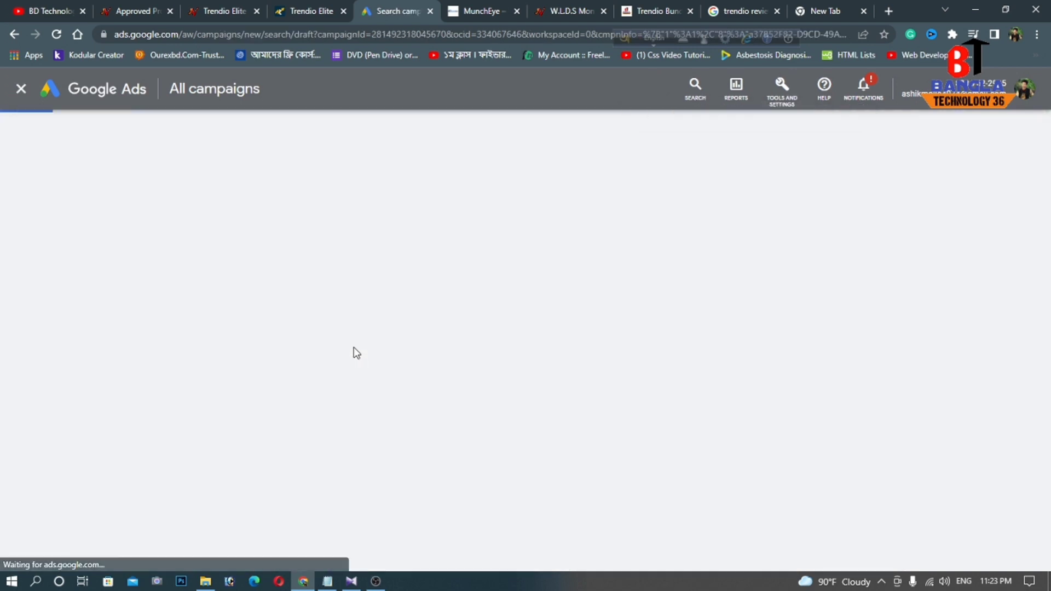
pyautogui.click(21, 88)
# Step: Examine the overview of the zairp-agency-50-review campaign, including its performance figures, keywords and ads
pyautogui.scroll(-2, 286, 273)
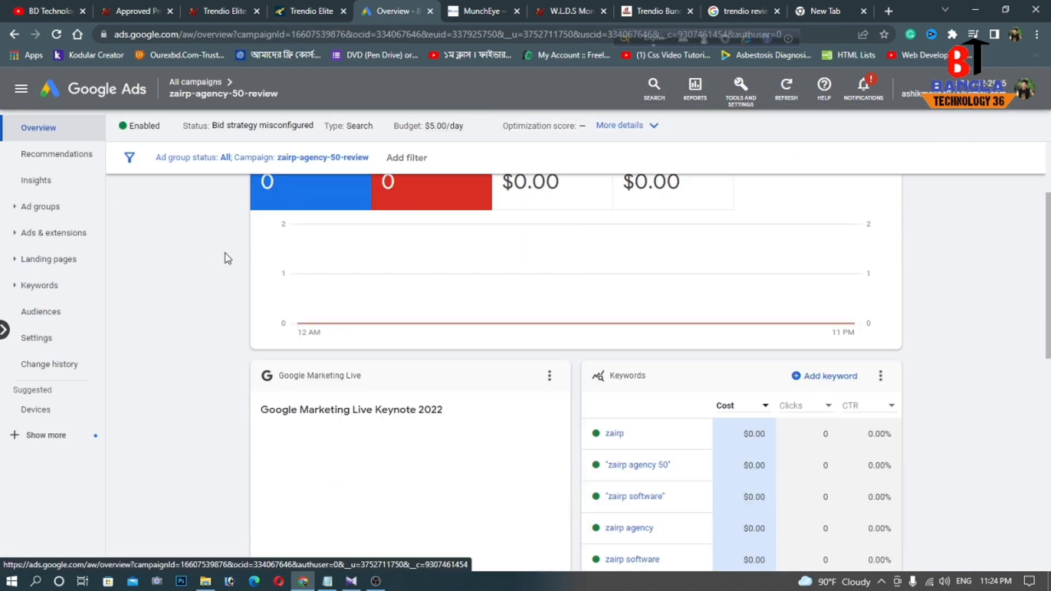
pyautogui.scroll(-2, 228, 258)
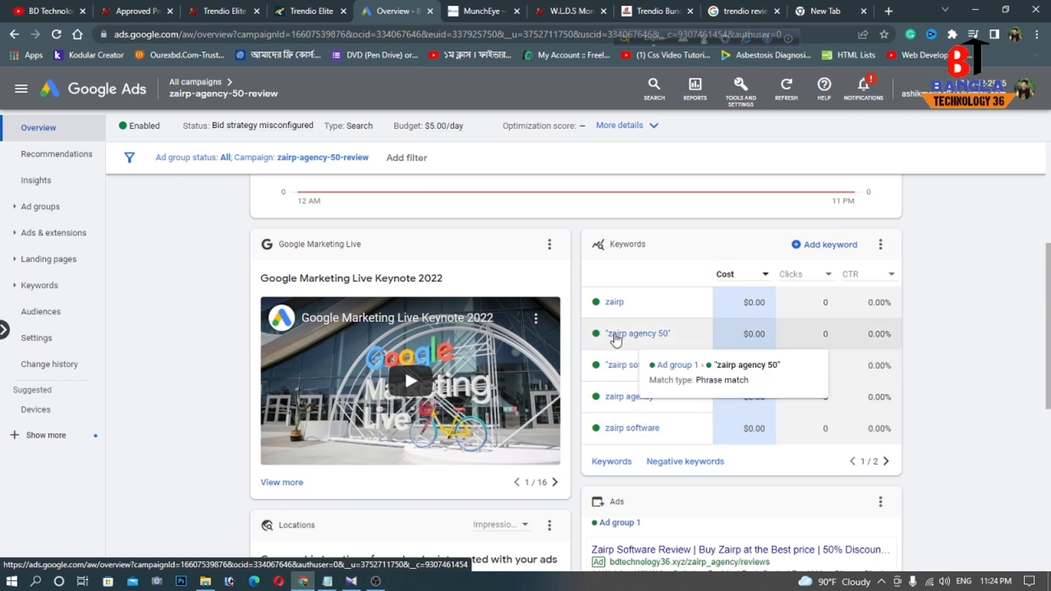
pyautogui.scroll(-3, 616, 339)
pyautogui.scroll(8, 254, 337)
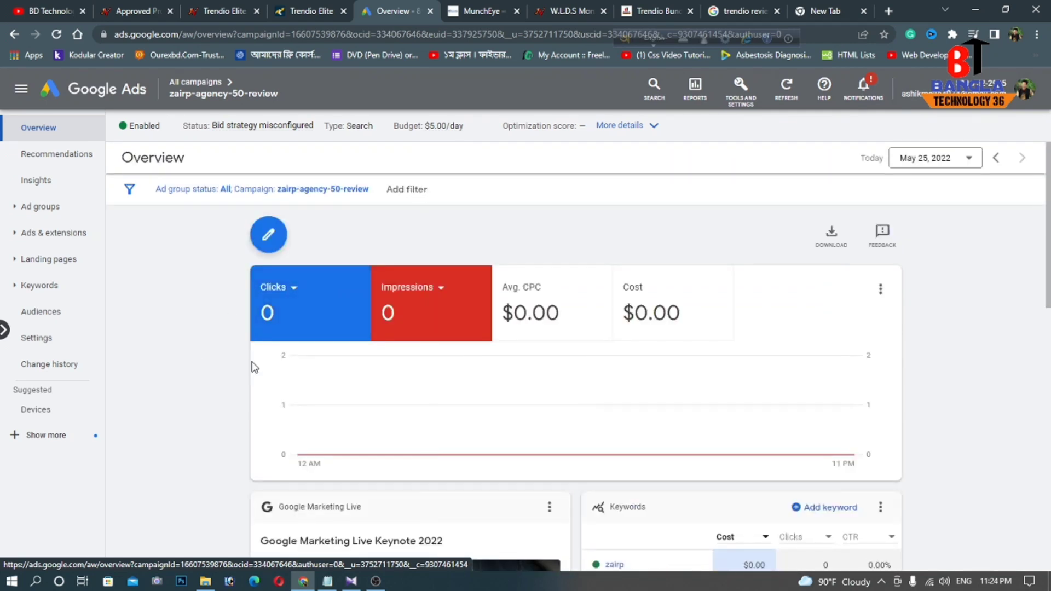
# Step: Set the mobile phones bid adjustment of the zairp-agency-50-review campaign to a 100% decrease and save it
pyautogui.click(44, 419)
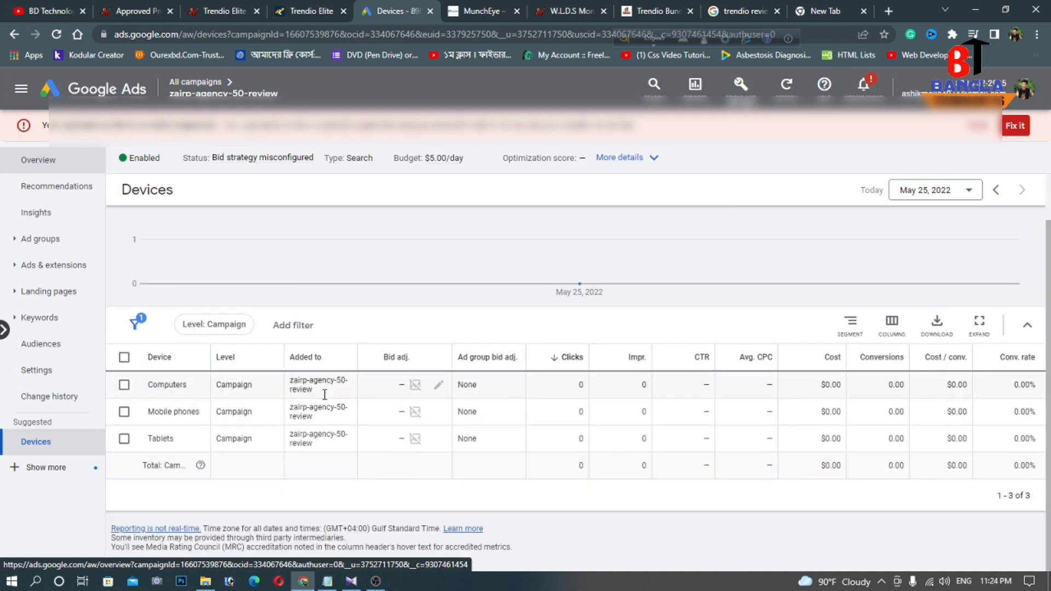
pyautogui.click(438, 412)
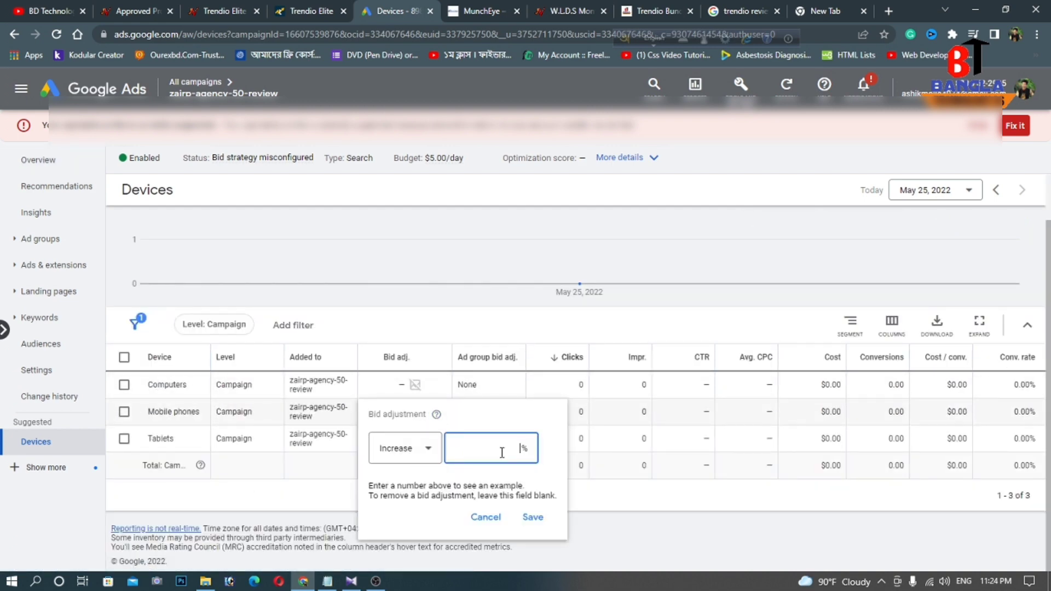
pyautogui.write('100')
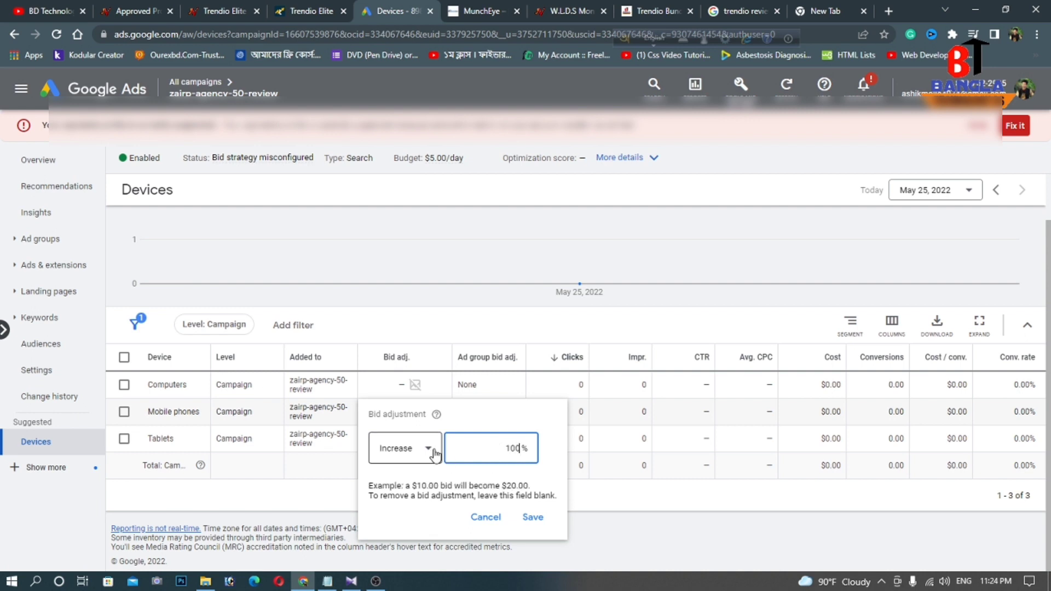
pyautogui.click(429, 449)
pyautogui.click(406, 493)
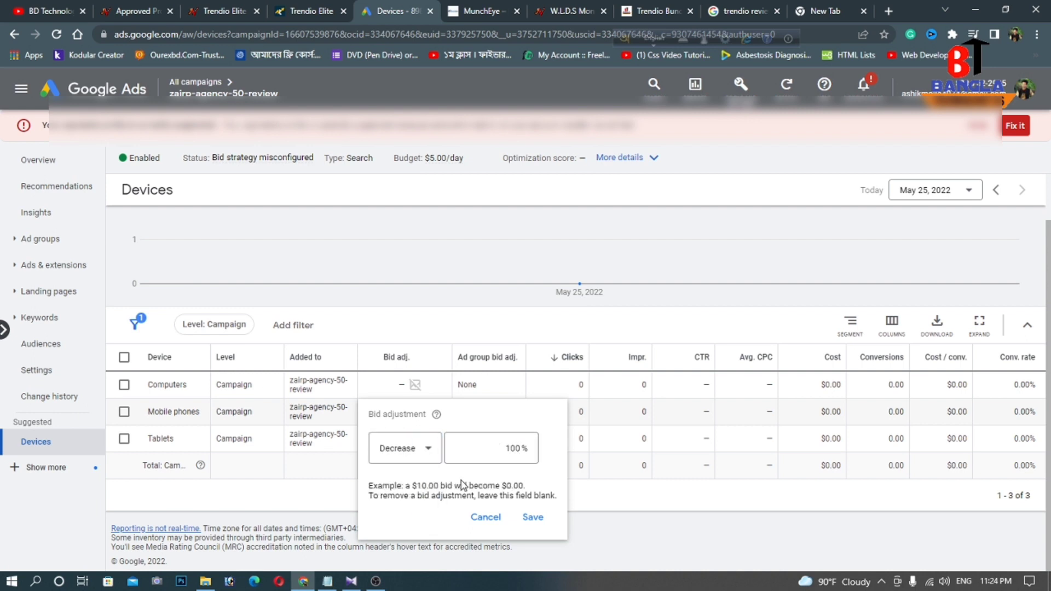
pyautogui.click(532, 518)
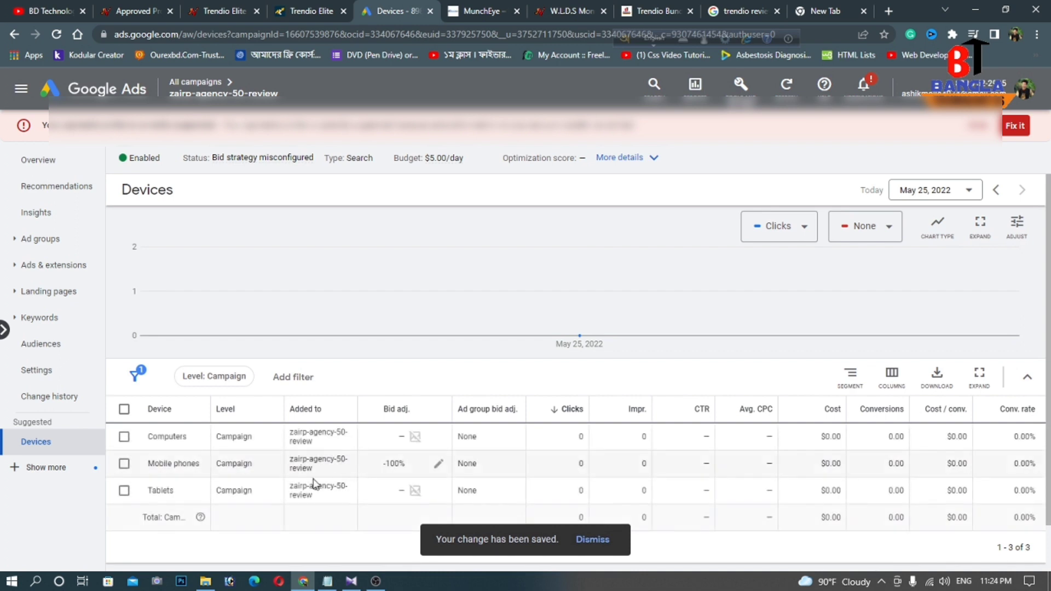
# Step: Set the campaign's tablets bid adjustment to a 100% decrease and save it
pyautogui.click(438, 490)
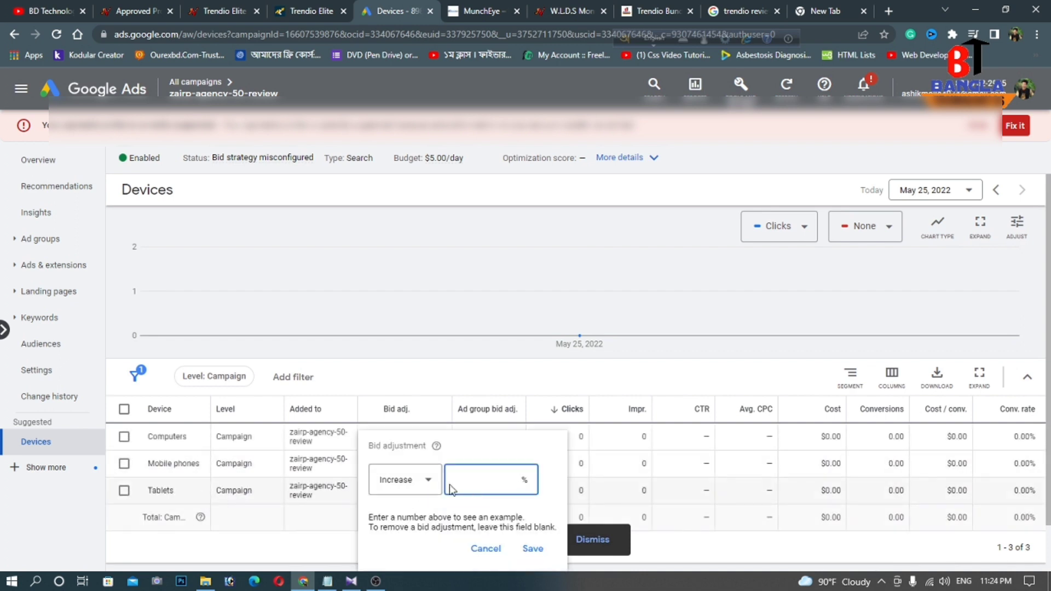
pyautogui.click(411, 480)
pyautogui.click(389, 521)
pyautogui.click(487, 480)
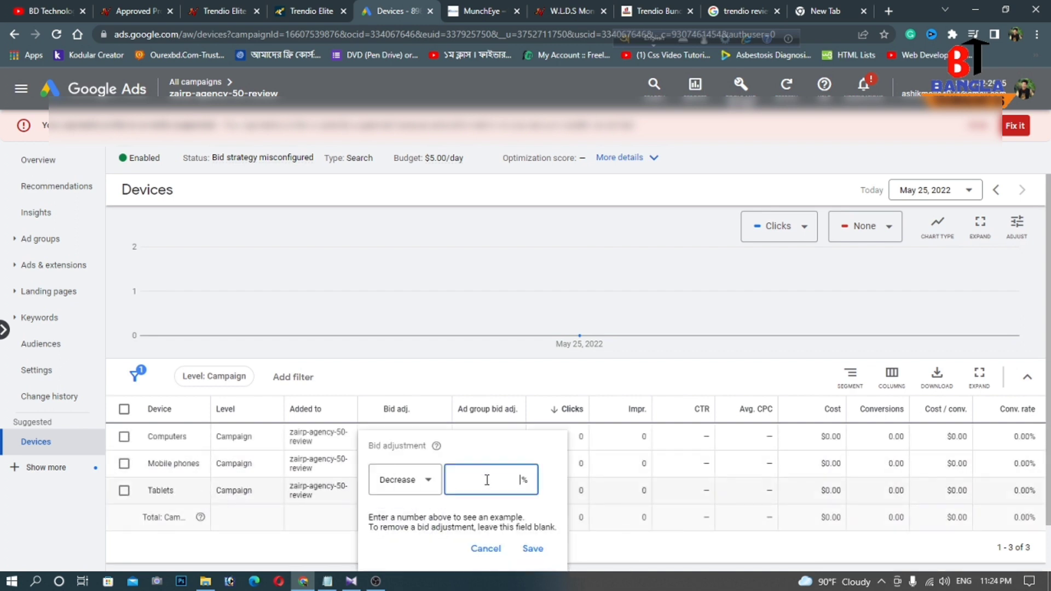
pyautogui.write('100')
pyautogui.click(533, 548)
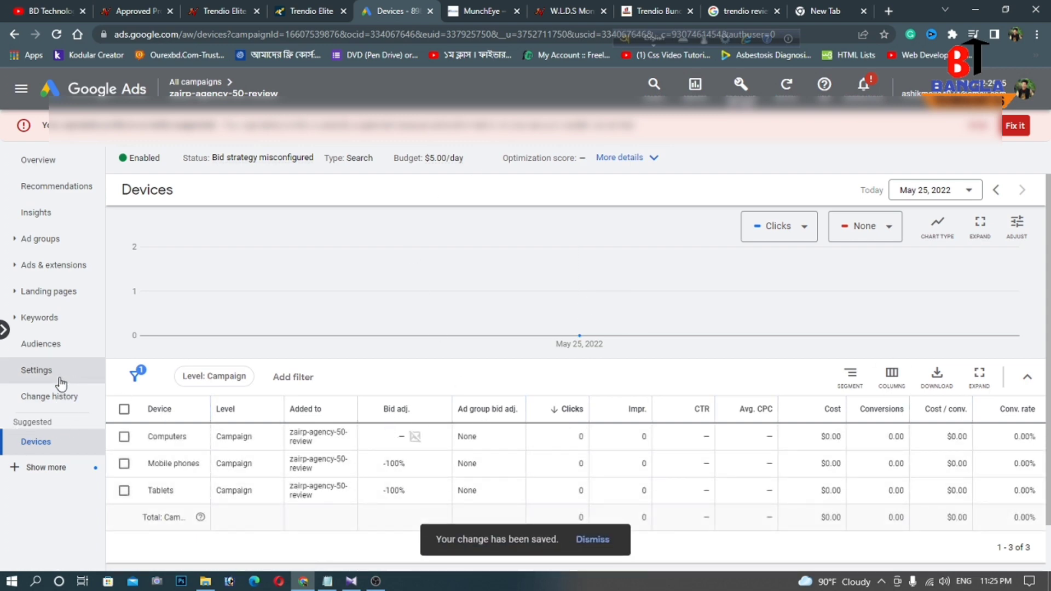
# Step: Switch from the campaign pages to the BD Technology 36 YouTube channel's videos and bring up the OBS window
pyautogui.click(50, 275)
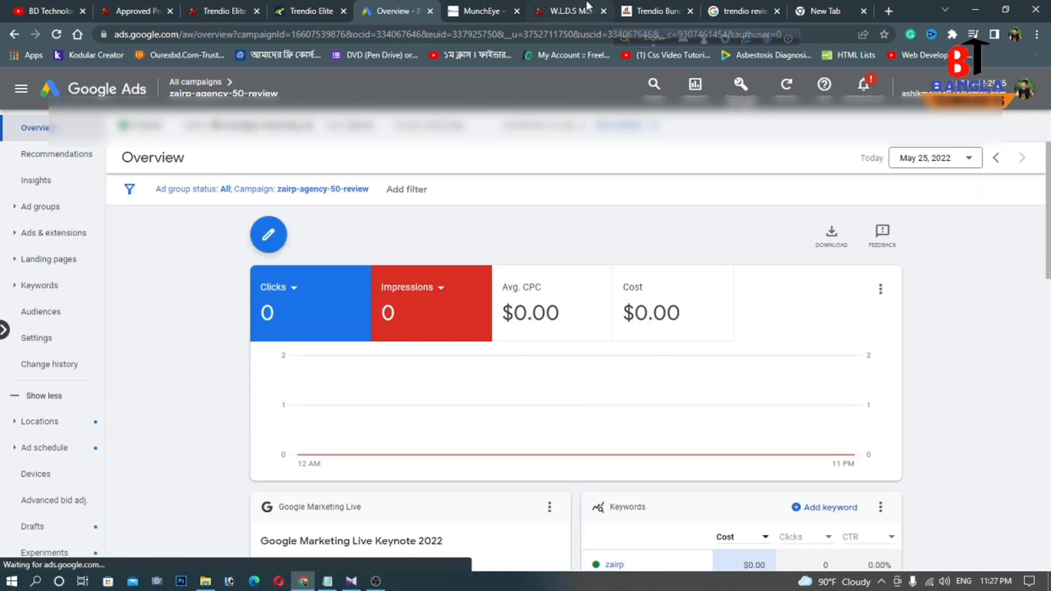
pyautogui.click(221, 11)
pyautogui.click(139, 11)
pyautogui.click(32, 10)
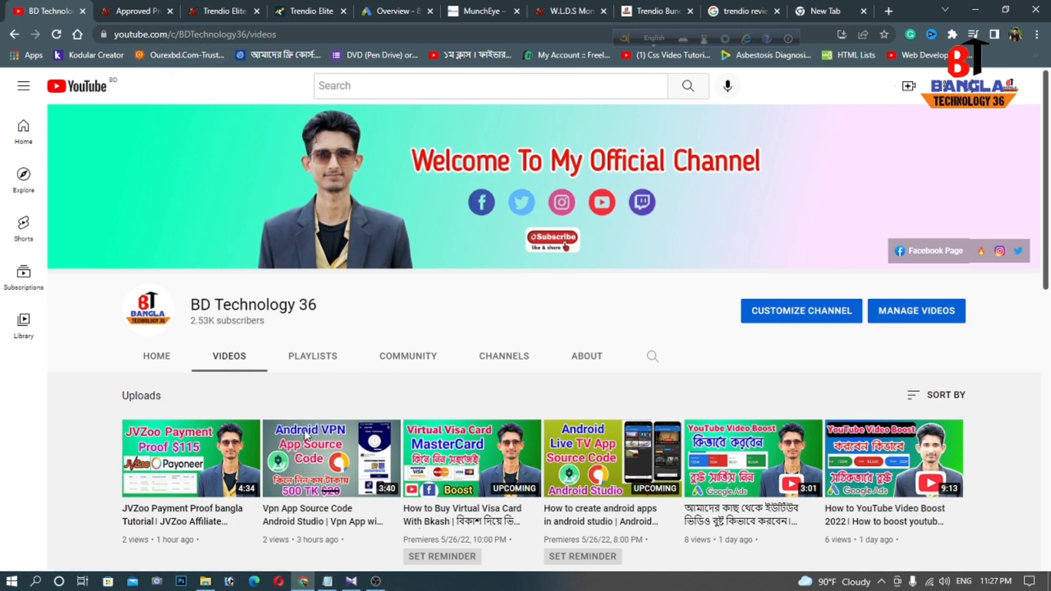
pyautogui.click(382, 585)
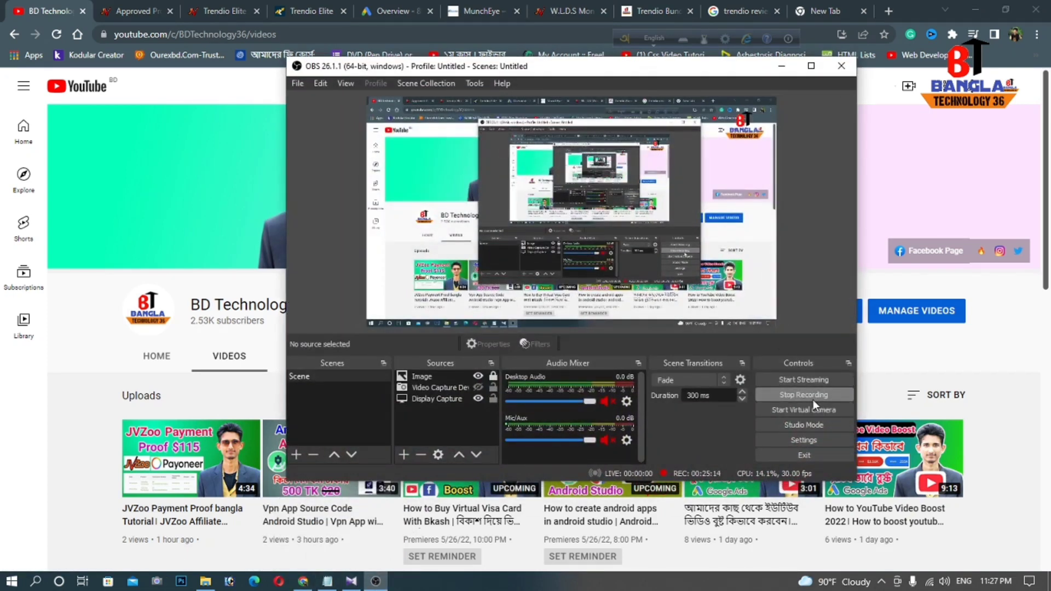